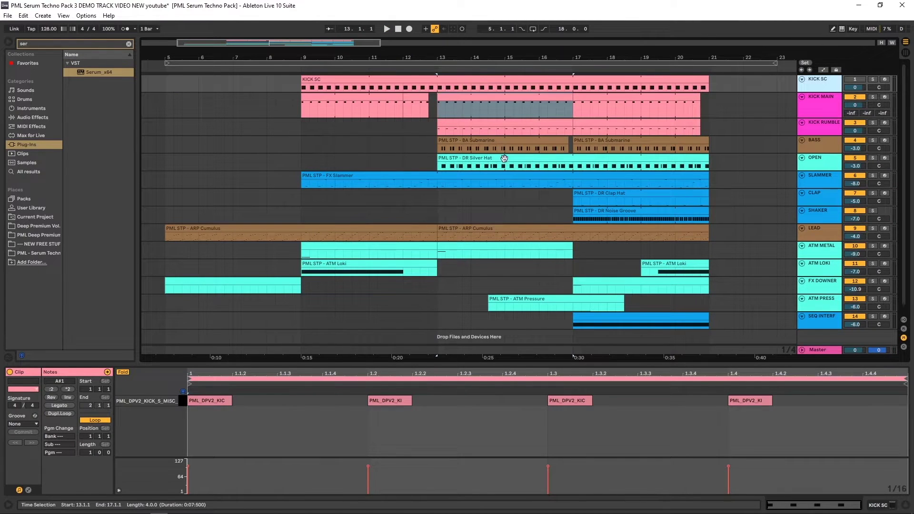
Step: Delete all tracks from BASS down to SEQ INTERF, keeping only the three kick tracks
click(819, 142)
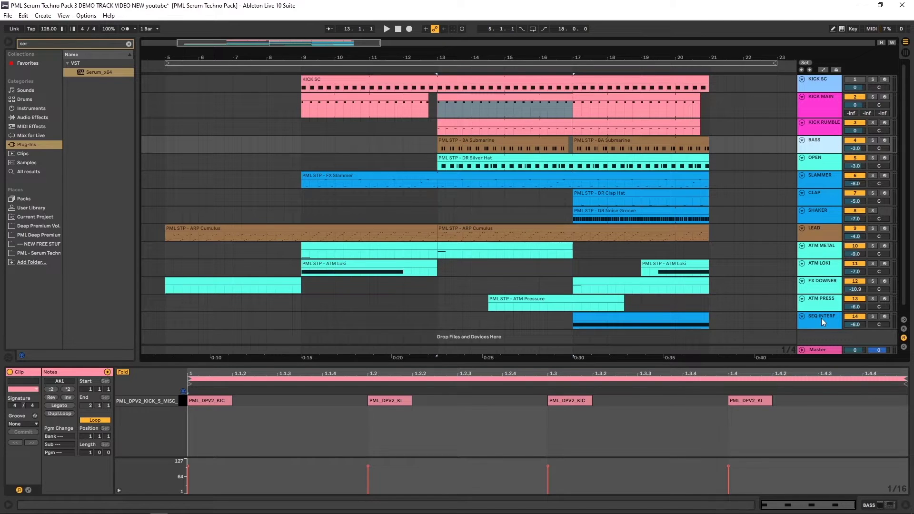
shift+click(822, 318)
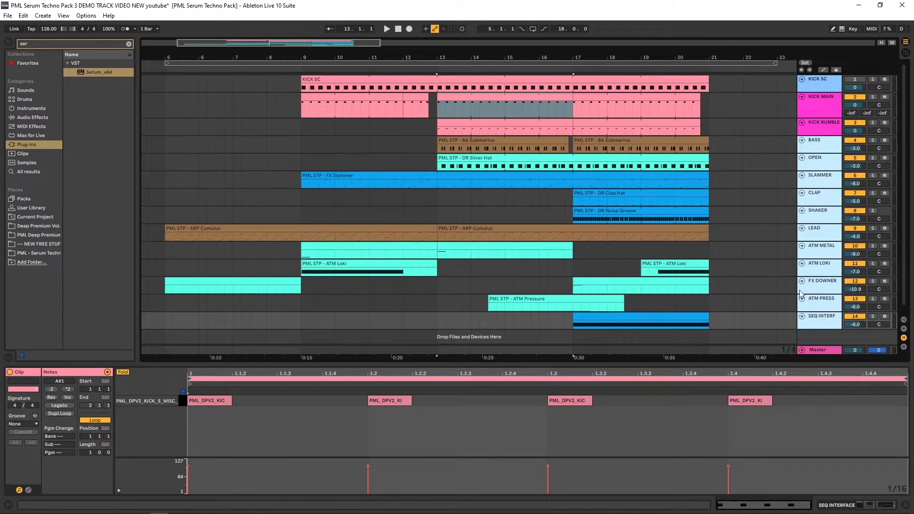
right_click(813, 144)
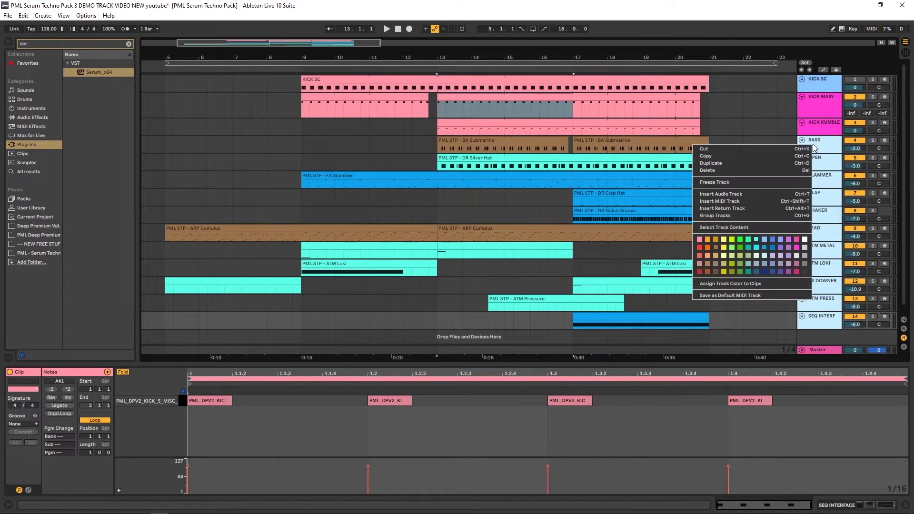
click(761, 170)
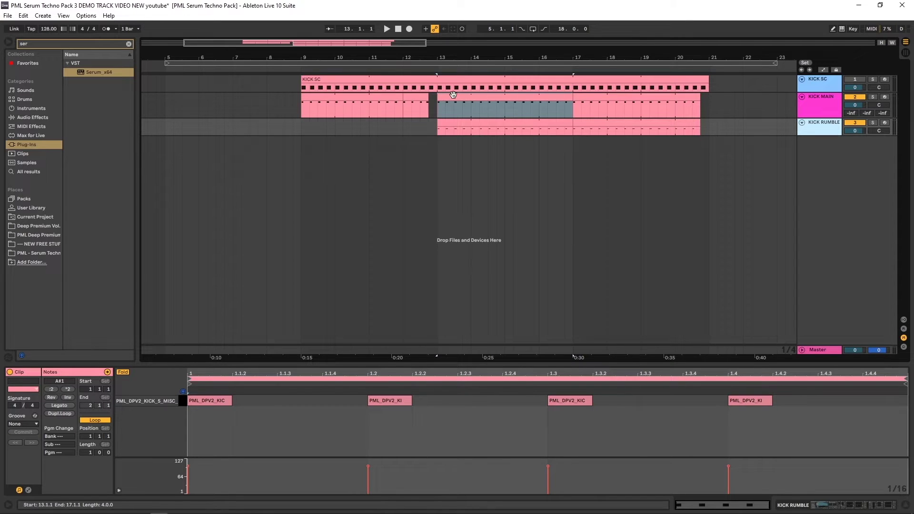
Step: Play the kick section from bar 13 to hear the kick and rumble together
click(458, 93)
key(space)
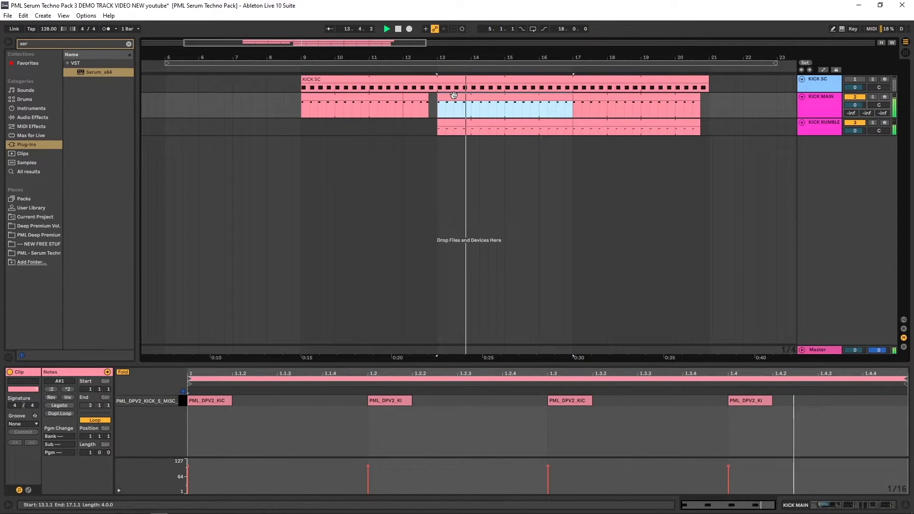
key(space)
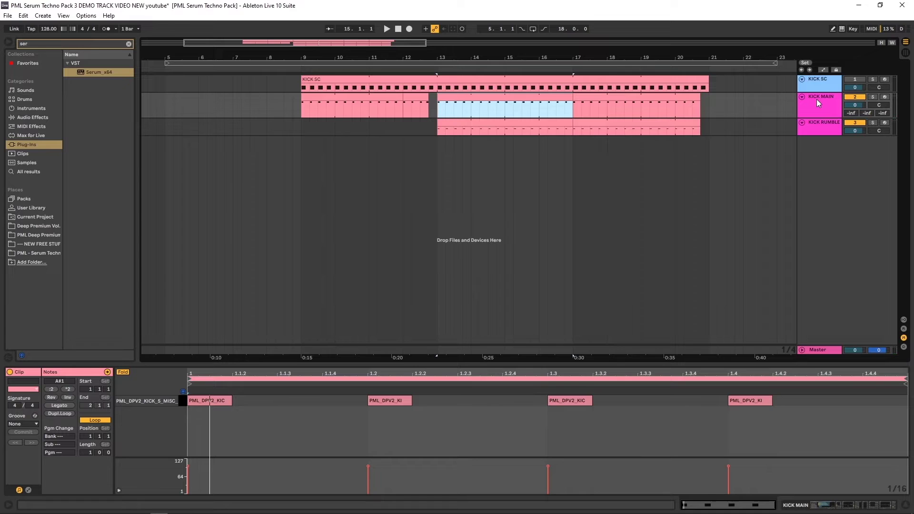
Step: Insert a MIDI track below KICK RUMBLE and load the Serum_x64 instrument onto it
right_click(817, 99)
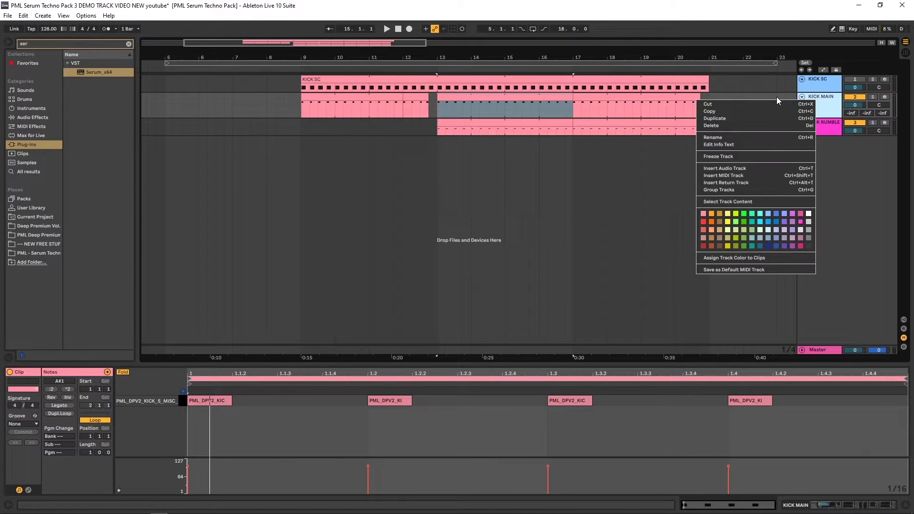
right_click(827, 121)
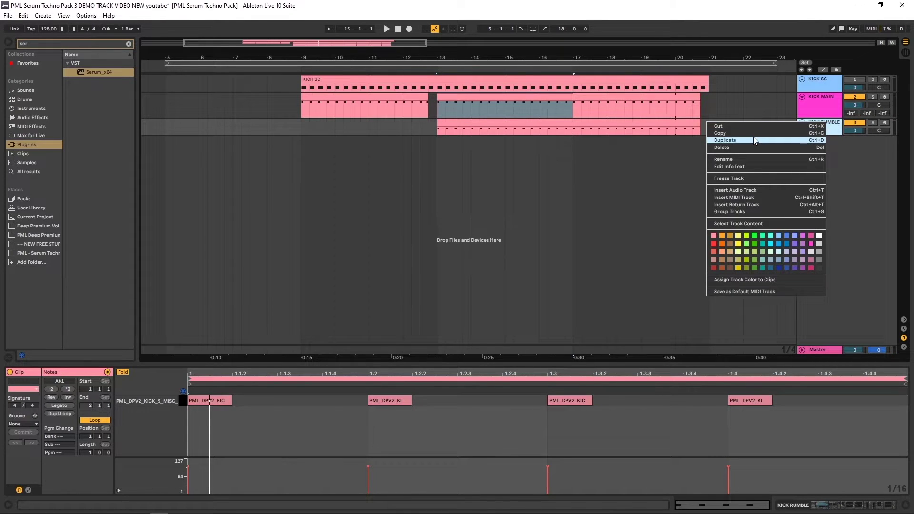
click(755, 198)
drag(86, 76, 316, 161)
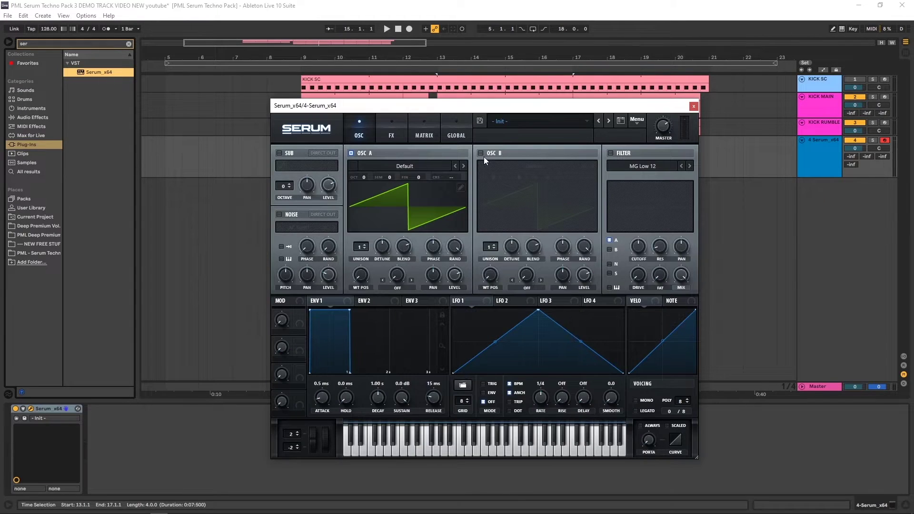
Step: Load the user preset PML STP - BA Submarine from PML - Serum Techno Pack, test a note and close the Serum window
click(530, 121)
mouse_move(515, 231)
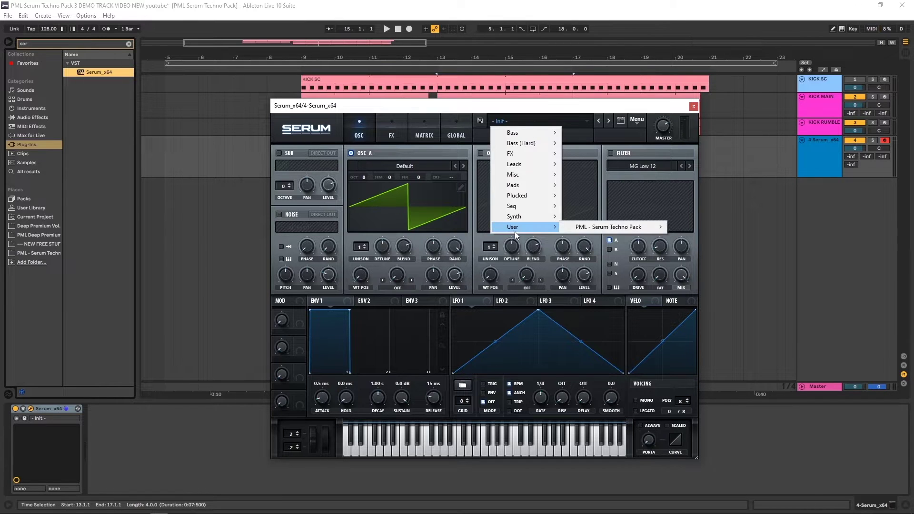
mouse_move(595, 228)
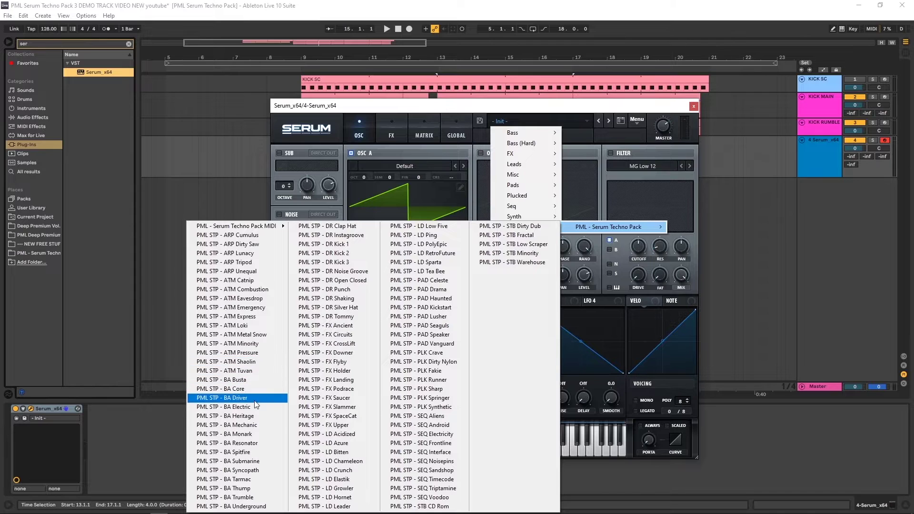
click(250, 462)
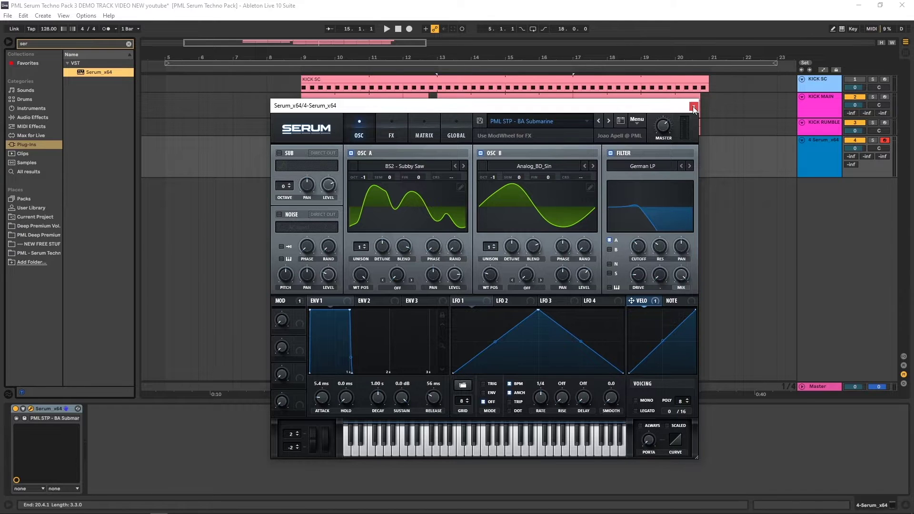
click(474, 446)
click(693, 106)
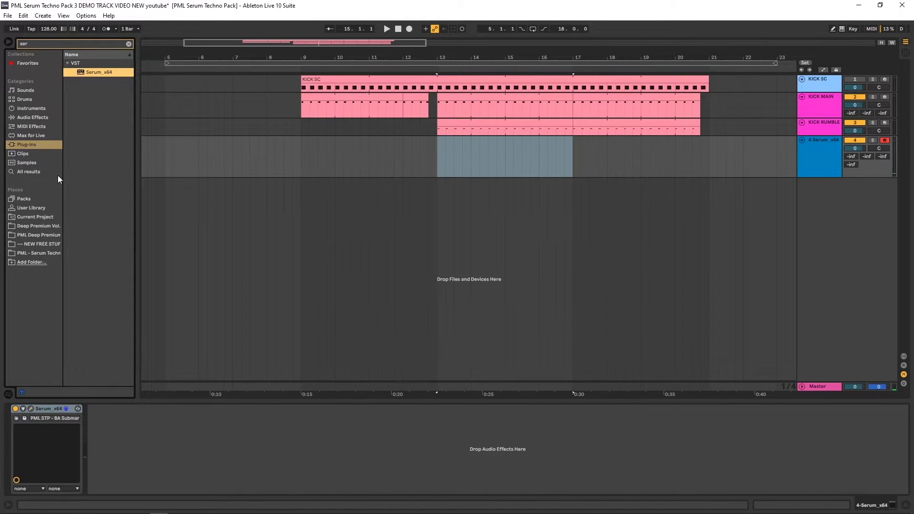
Step: Browse the PML - Serum Techno folder without a search filter and place PML STP - BA Submarine.mid on the Serum track at bar 13
click(45, 253)
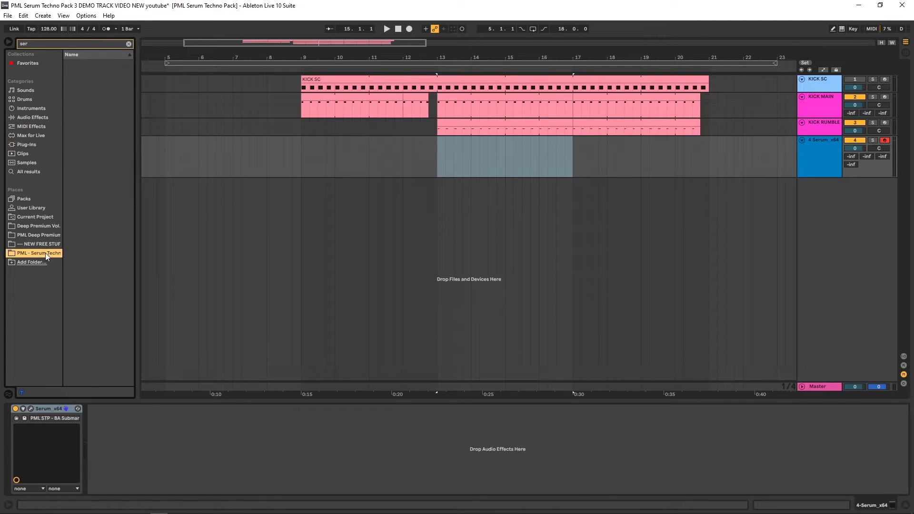
click(129, 44)
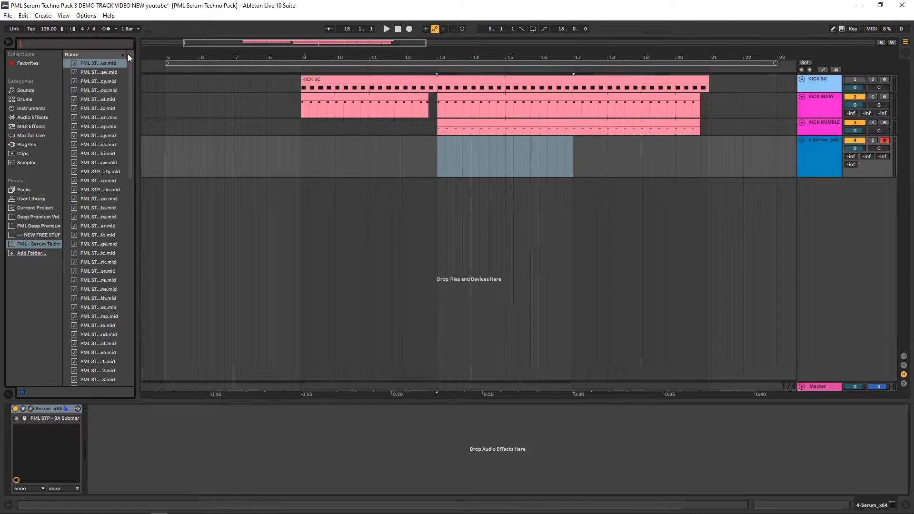
drag(135, 76, 181, 88)
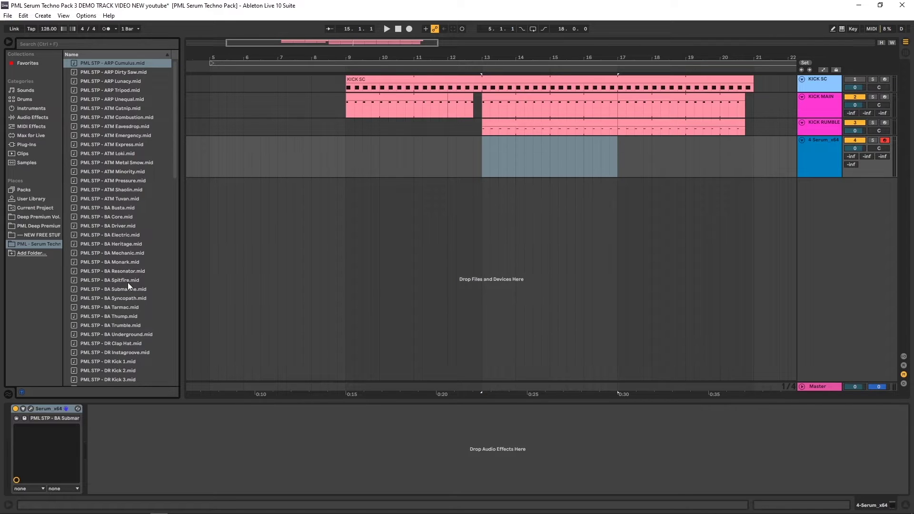
drag(127, 290, 505, 145)
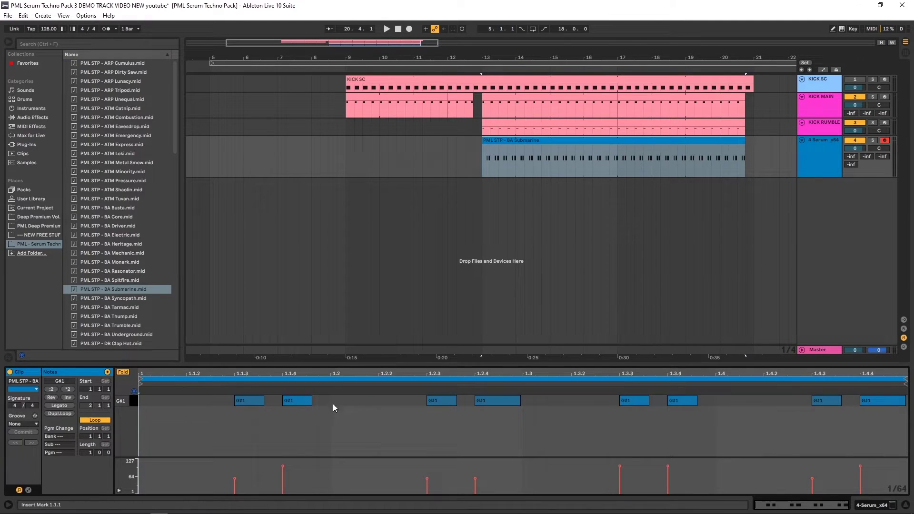
Step: Show all note rows in the Submarine clip, select its G#1 notes and audition the bass with the kicks from bar 13
click(122, 372)
scroll(263, 421, down, 2)
scroll(263, 425, up, 1)
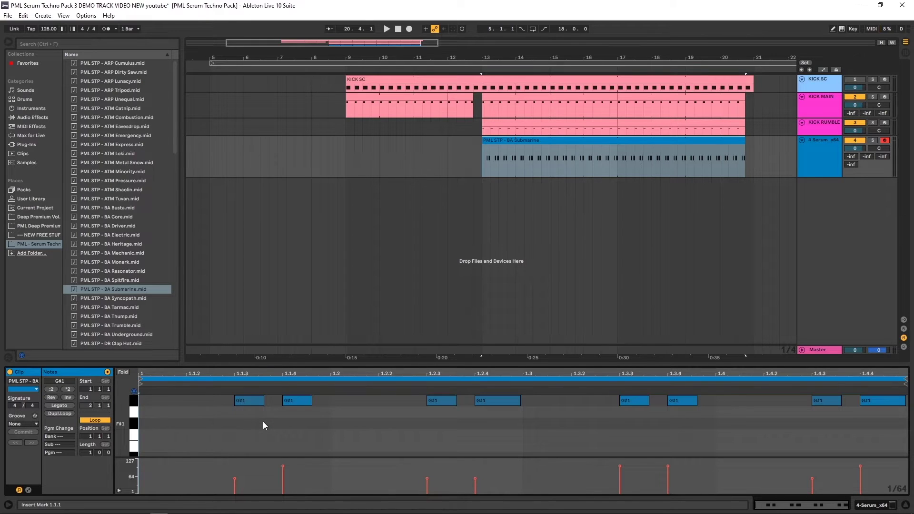
click(135, 401)
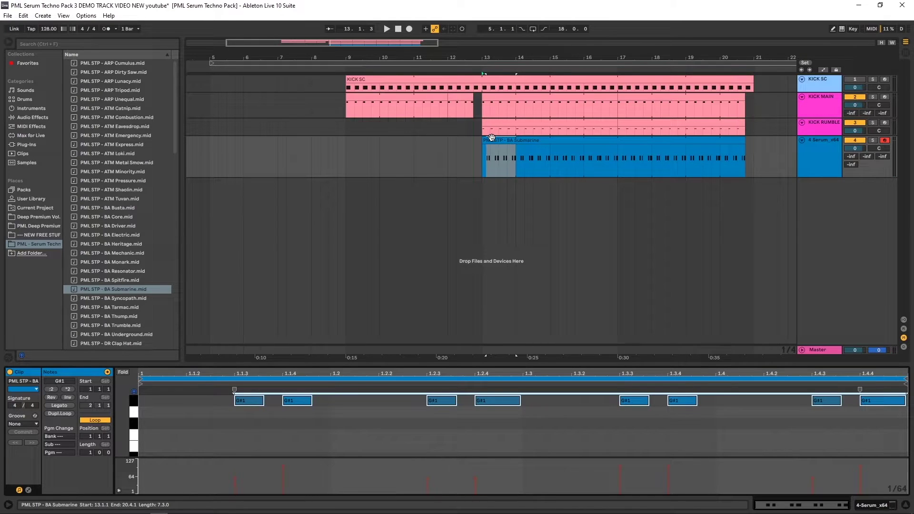
click(492, 138)
key(space)
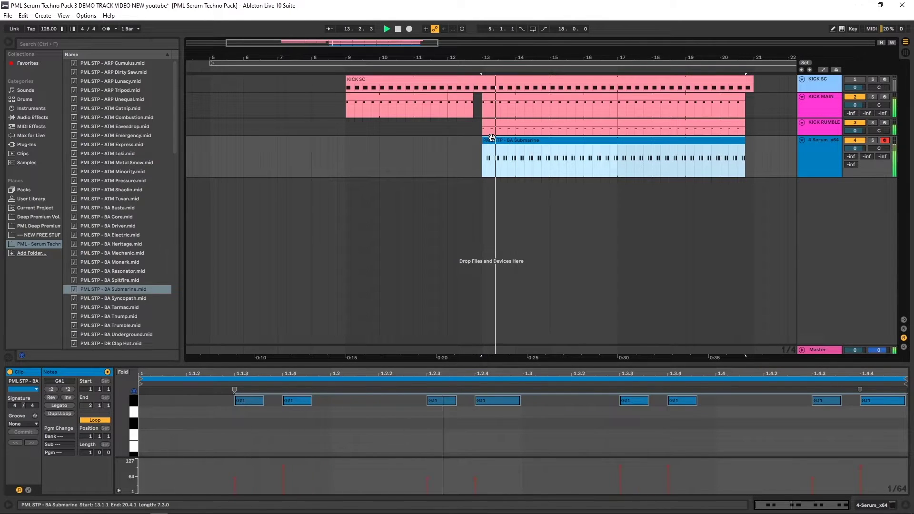
key(space)
Step: Transpose all G#1 notes of the bass clip down five semitones to D#1 and play the result
click(135, 404)
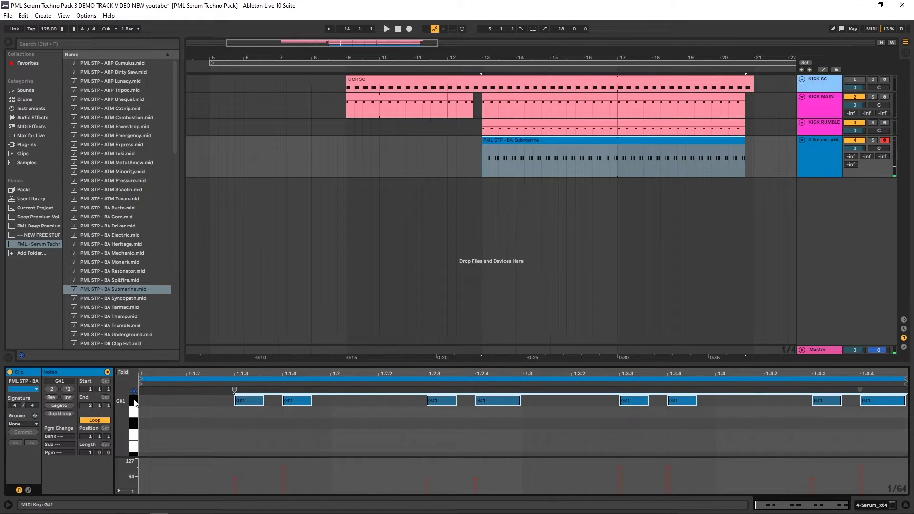
key(Down)
key(Down)
key(Down)
key(Down)
key(Down)
key(space)
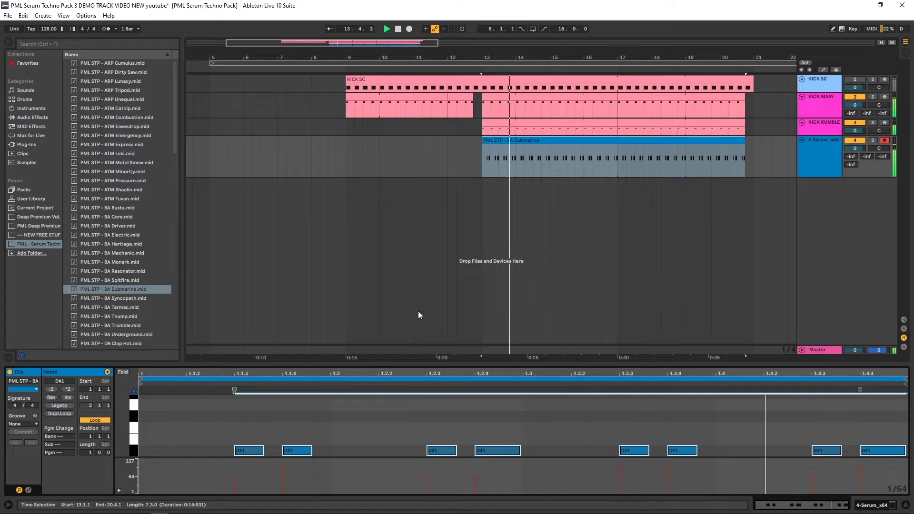
click(812, 144)
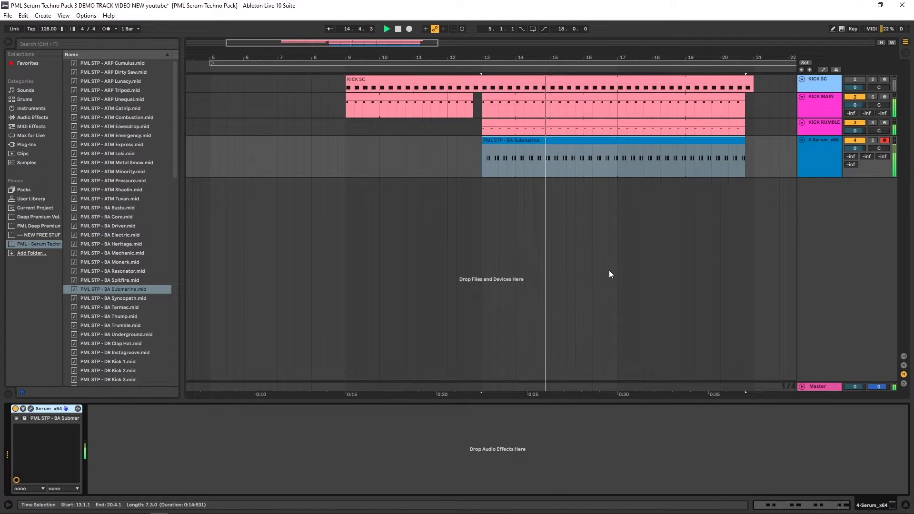
Step: Reopen the bass clip's notes, stop playback and set the note editor to a fixed 1/16 grid
click(518, 142)
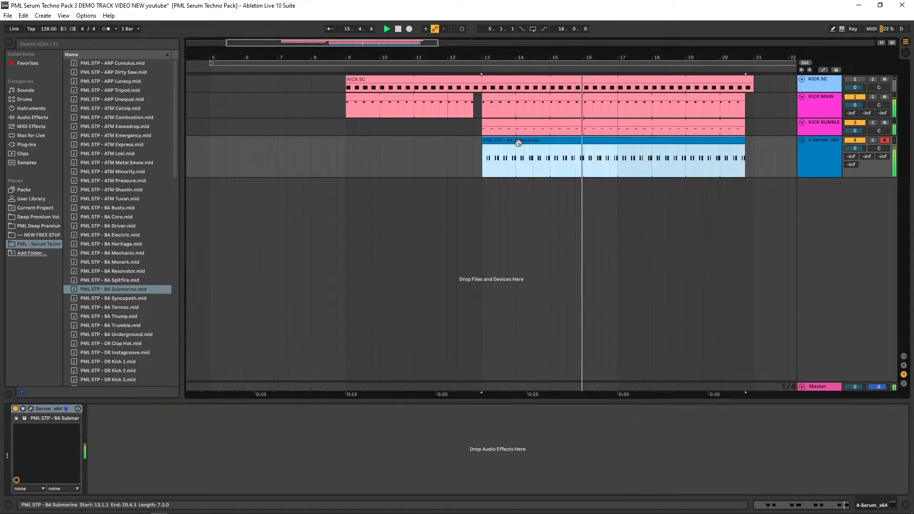
double_click(518, 142)
key(space)
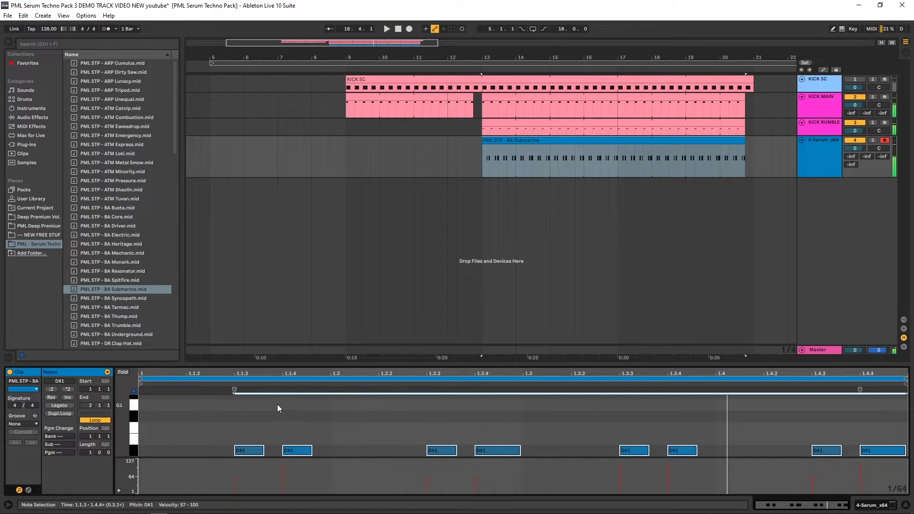
right_click(218, 416)
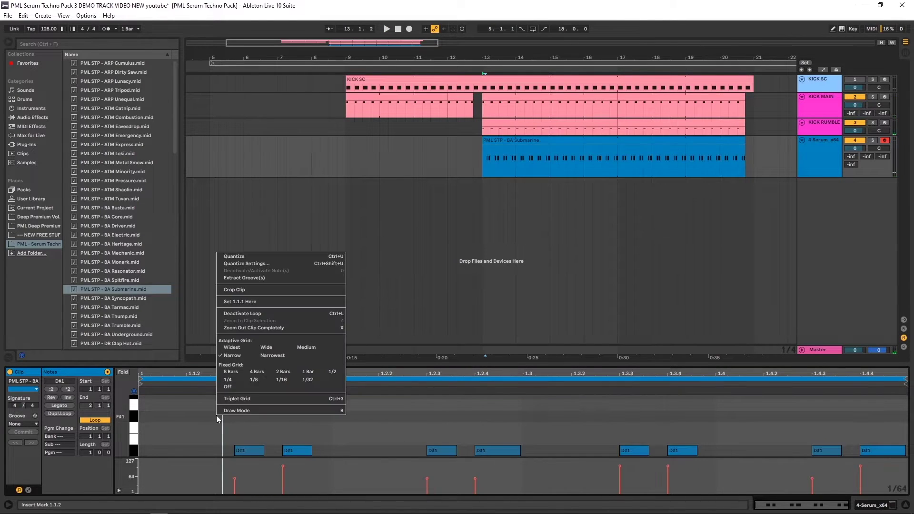
click(284, 383)
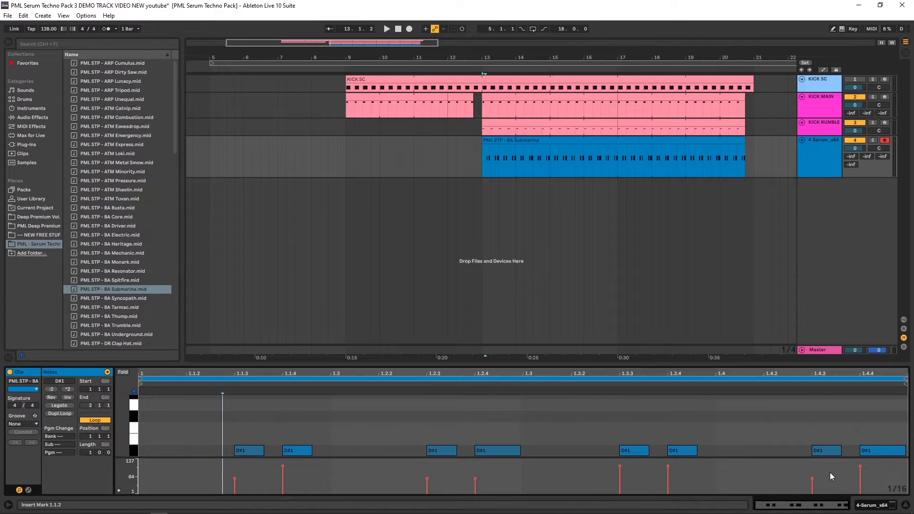
Step: Lower the Serum bass track's volume to -4.1 dB while playing the section with the kicks
click(822, 143)
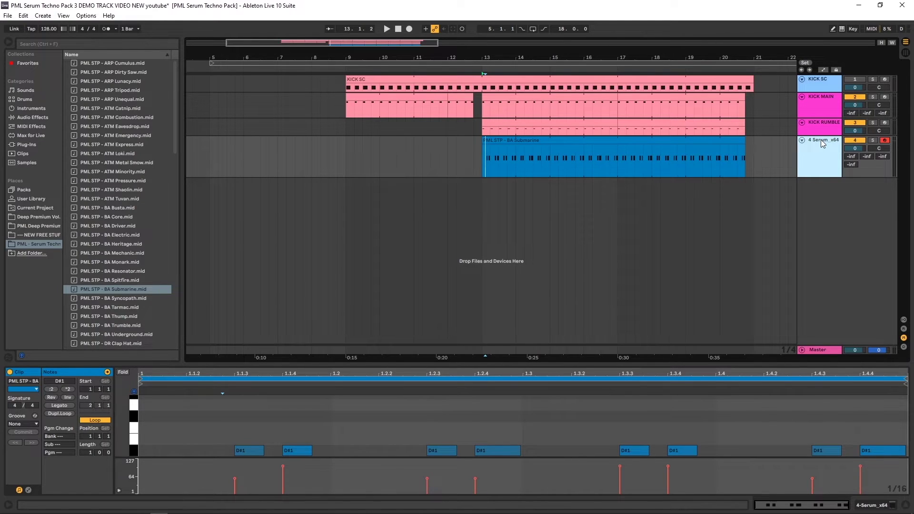
key(space)
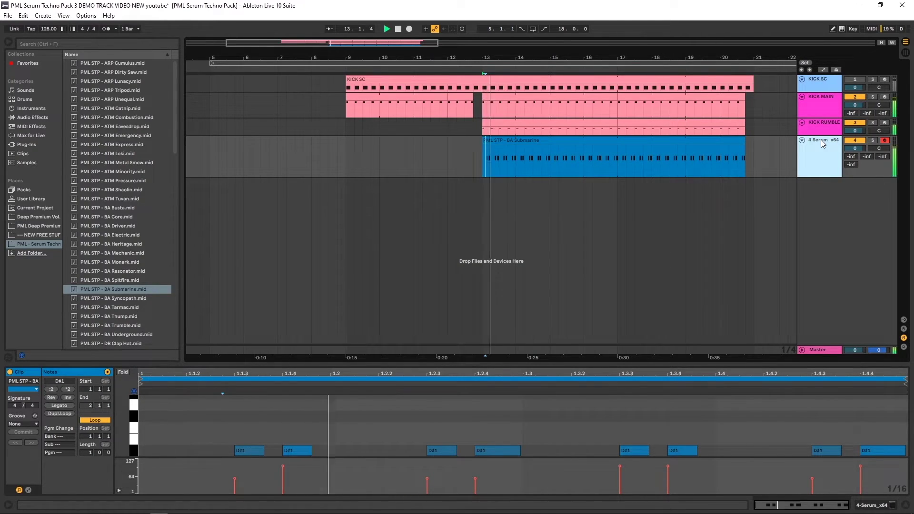
drag(855, 148, 855, 159)
key(space)
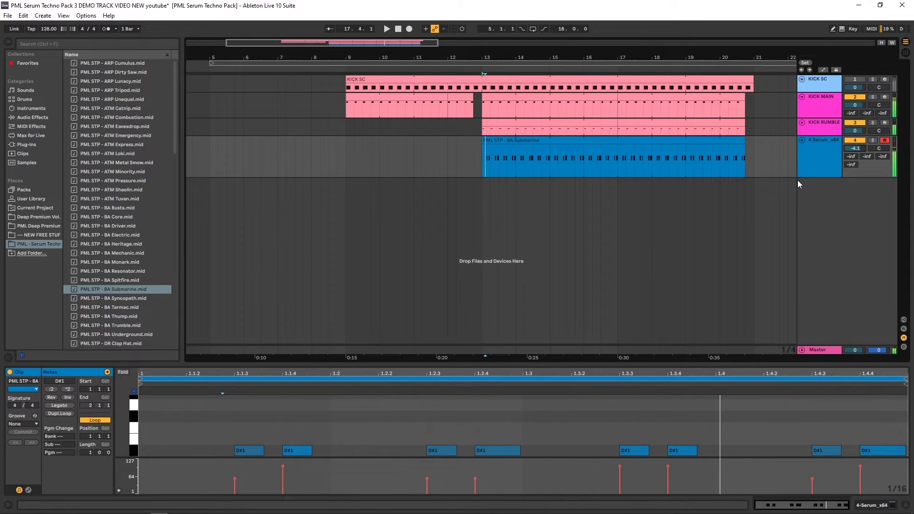
Step: Play the section with the bass track muted, then reactivate it to compare the groove with and without bass
click(819, 139)
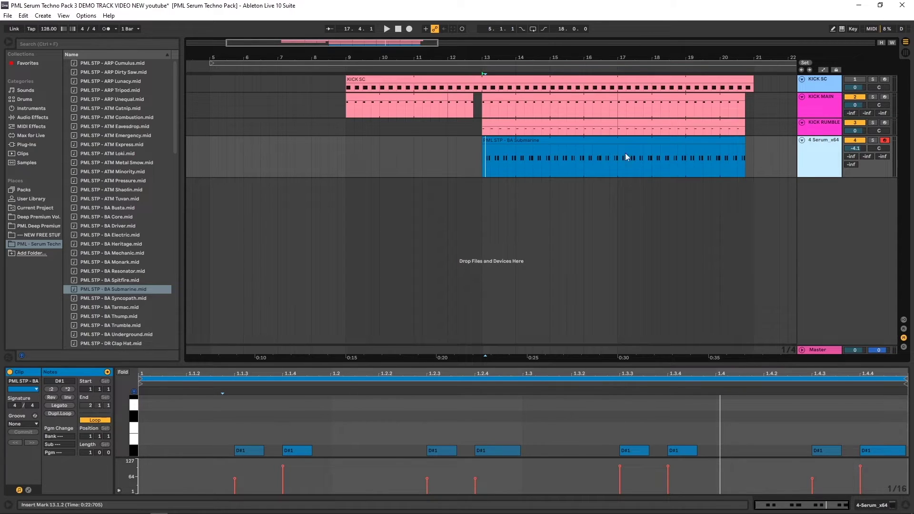
click(855, 140)
key(space)
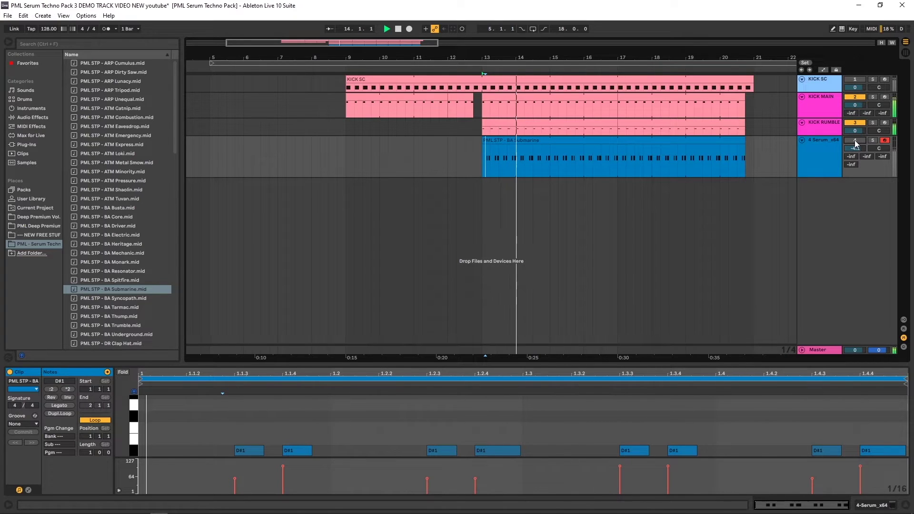
click(856, 140)
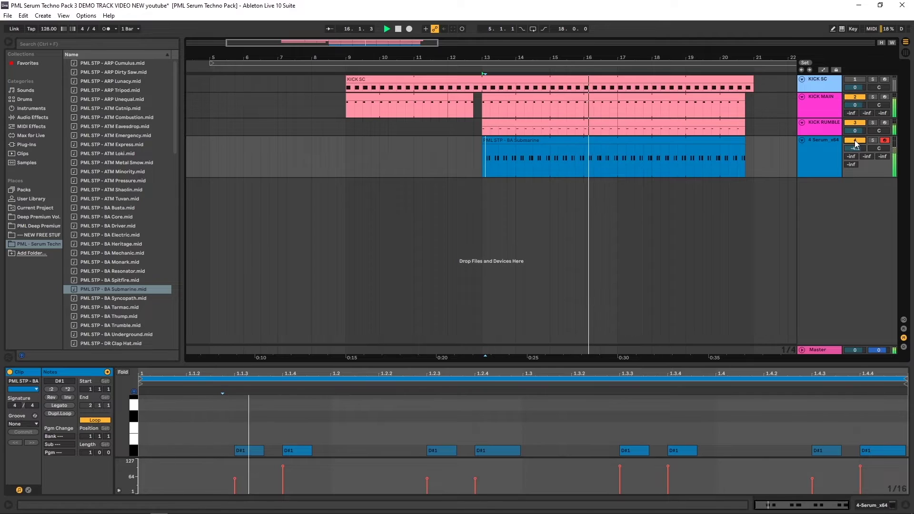
Step: Open the bass track's Serum and, while playing the section, adjust the filter cutoff and set the Env 1 release to 101 ms
click(820, 157)
key(space)
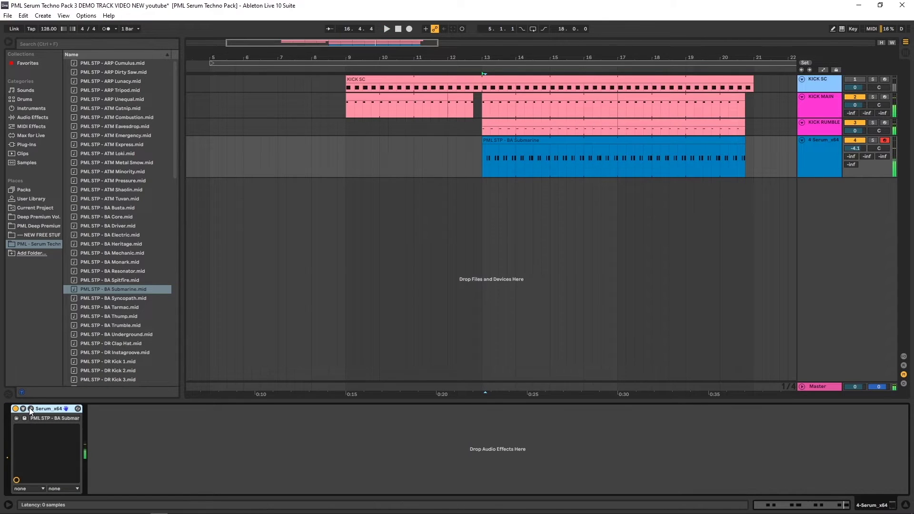
click(66, 409)
key(space)
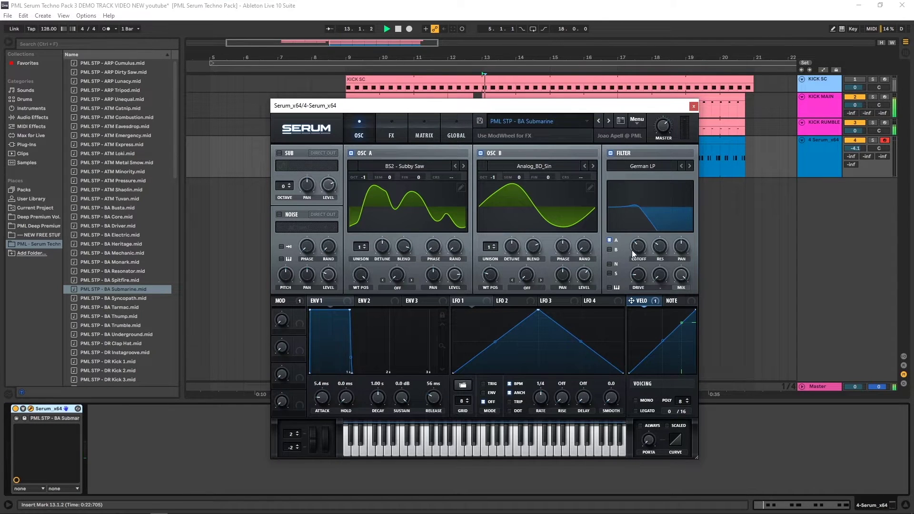
drag(638, 254, 641, 254)
drag(437, 400, 436, 397)
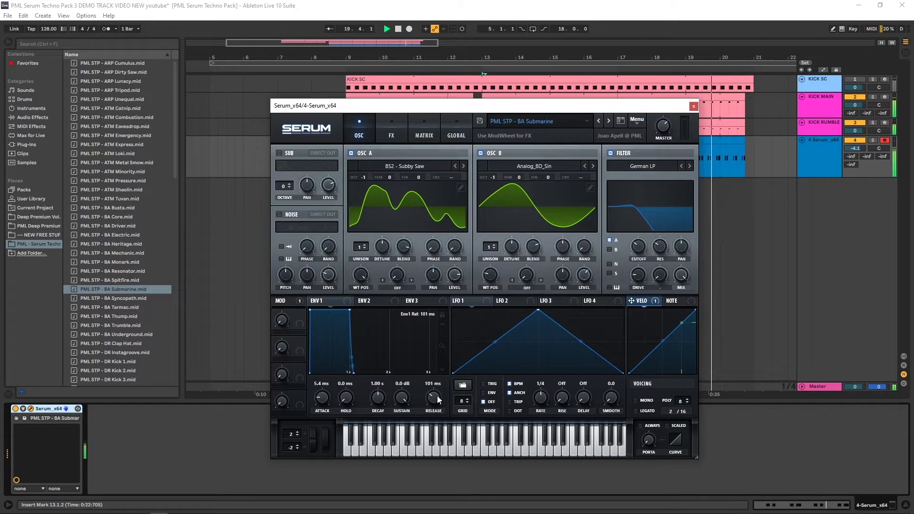
click(693, 106)
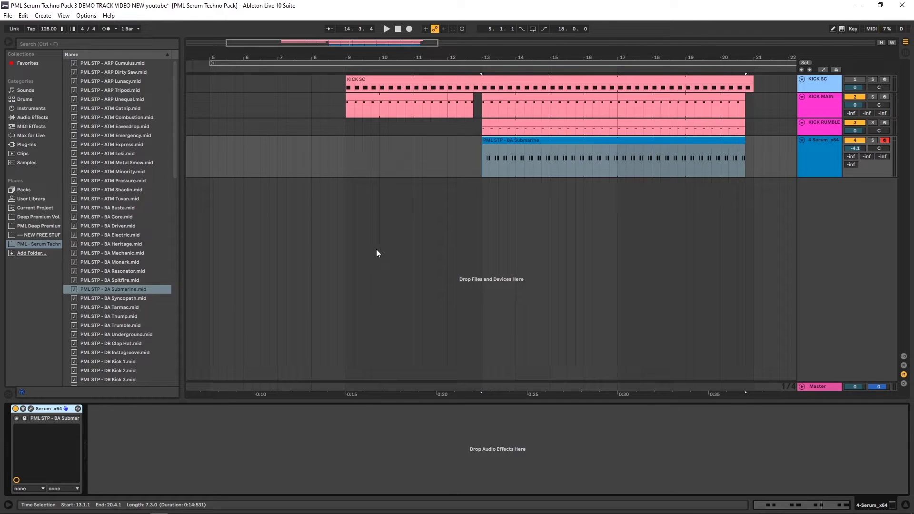
Step: Search the plug-ins for "ser" and add Serum_x64 on a new track below the bass track
click(52, 44)
text(ser)
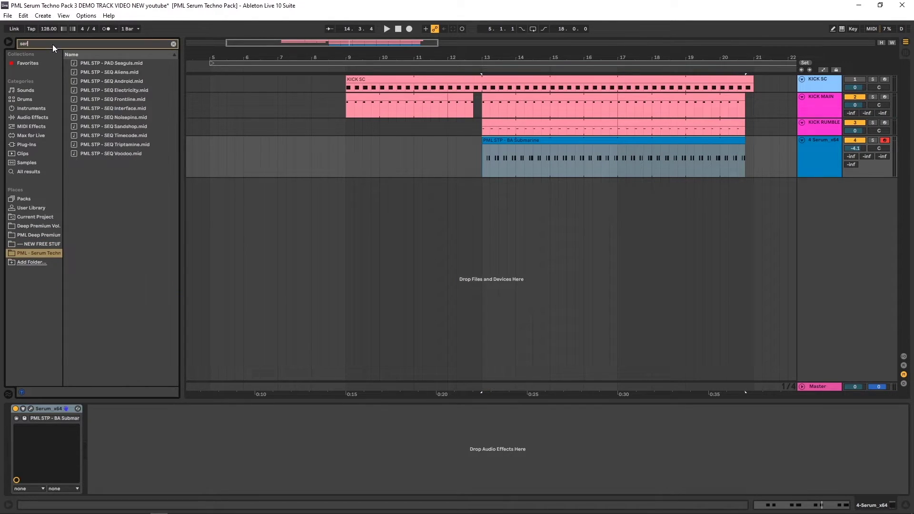
click(26, 144)
drag(96, 73, 439, 220)
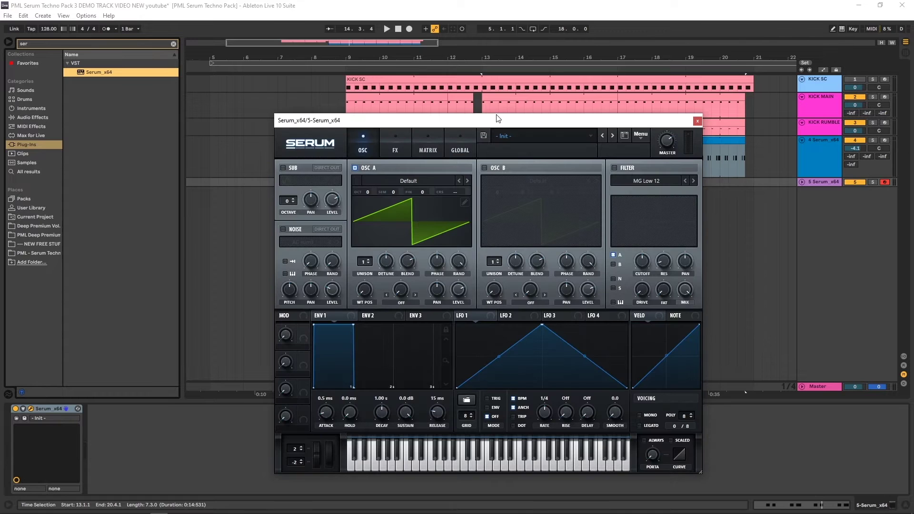
Step: Load the PML STP - DR Silver Hat preset from the user Serum Techno Pack into the new Serum
drag(499, 118, 451, 77)
click(495, 97)
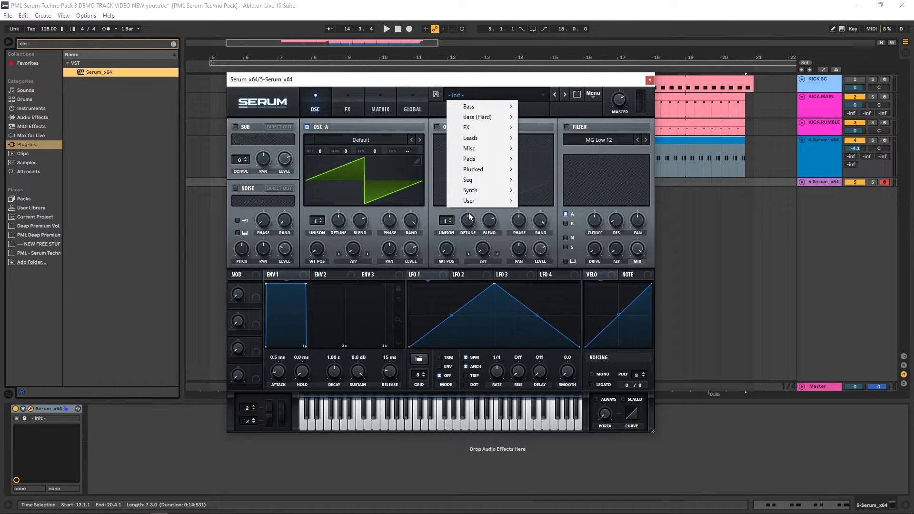
mouse_move(478, 201)
mouse_move(562, 200)
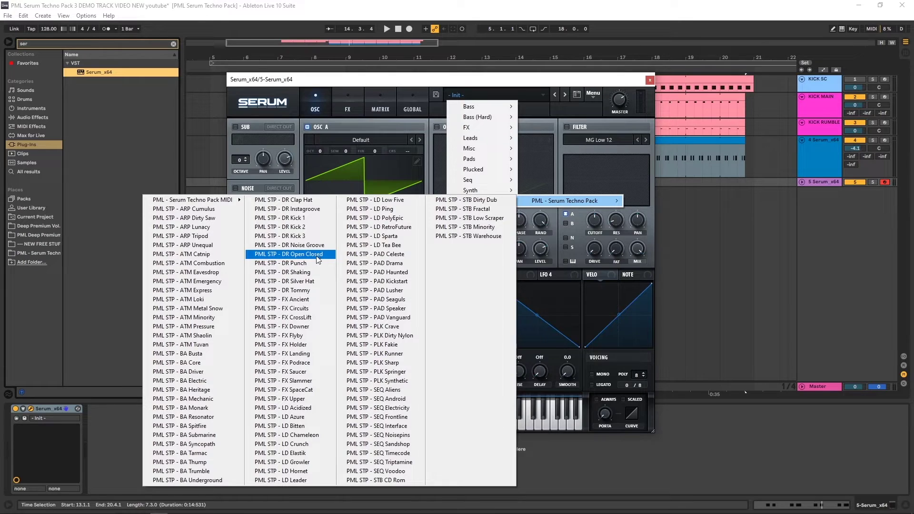
click(308, 281)
Step: Audition the Silver Hat preset at several pitches on Serum's keyboard, ending with the plugin window closed
click(433, 419)
click(410, 420)
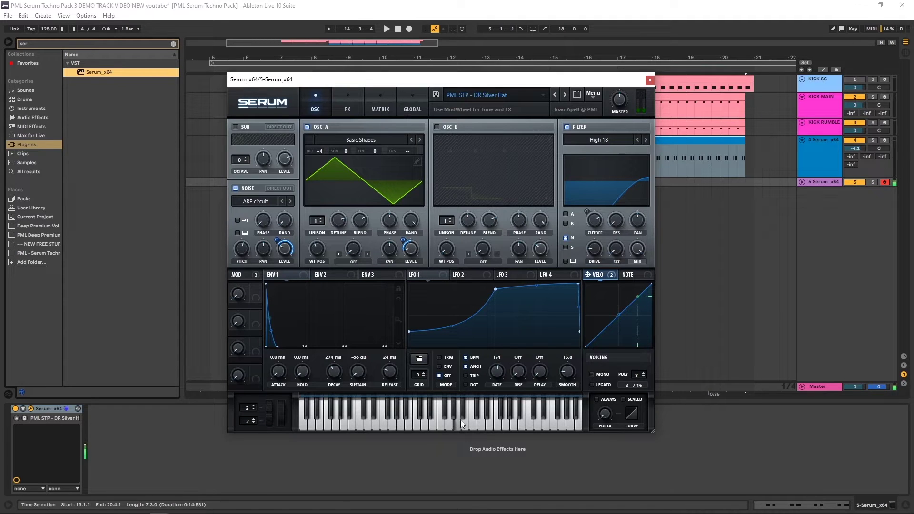
click(433, 419)
click(650, 80)
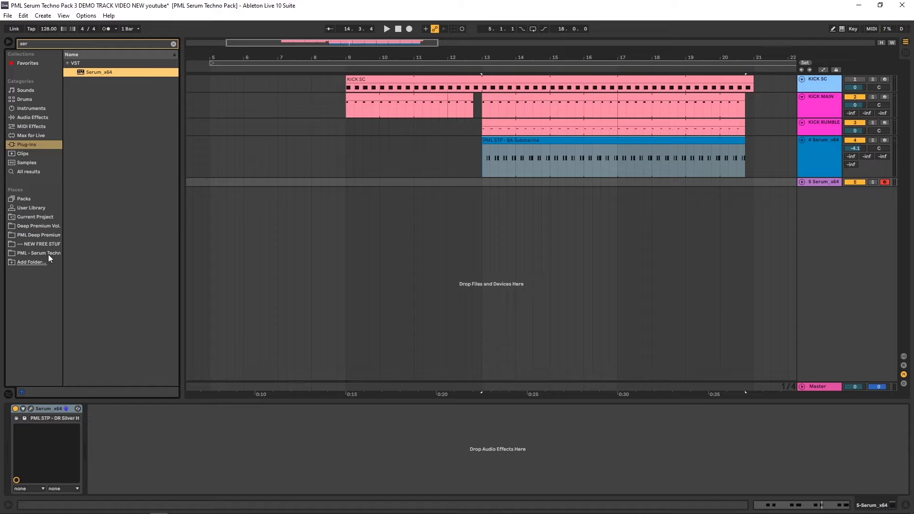
Step: Unfold the hat track, place PML STP - DR Silver Hat.mid at bar 13 without importing tempo data, and open the clip's notes
click(803, 182)
click(174, 43)
drag(112, 299, 485, 190)
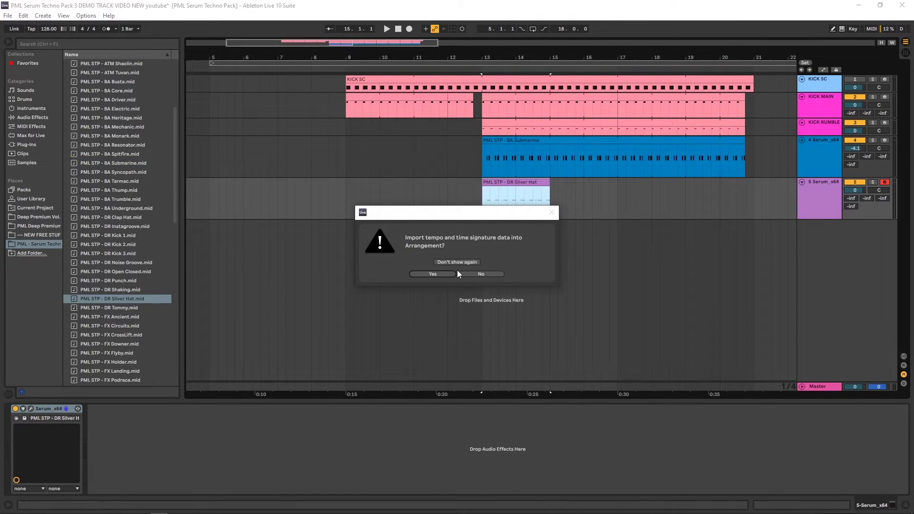
click(481, 274)
double_click(501, 204)
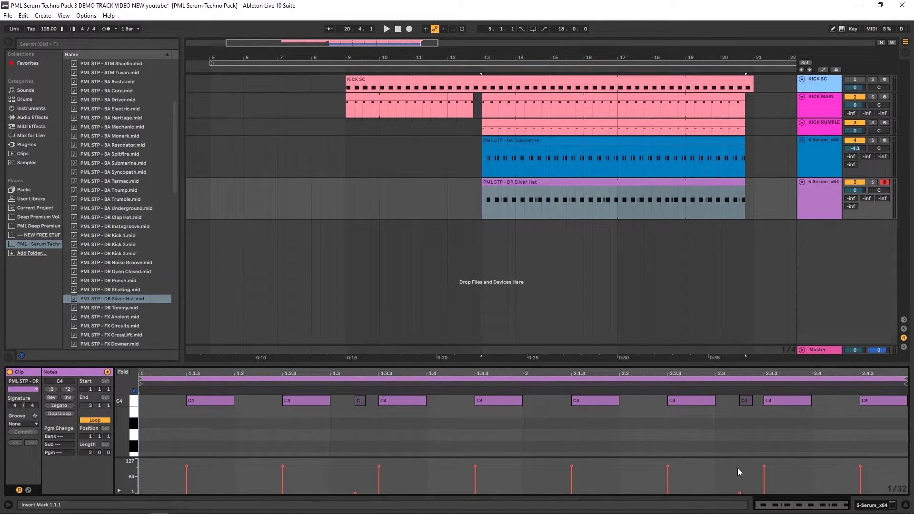
Step: Play the section with the Silver Hat clip and lower the hat track's volume to -3.0 dB
key(space)
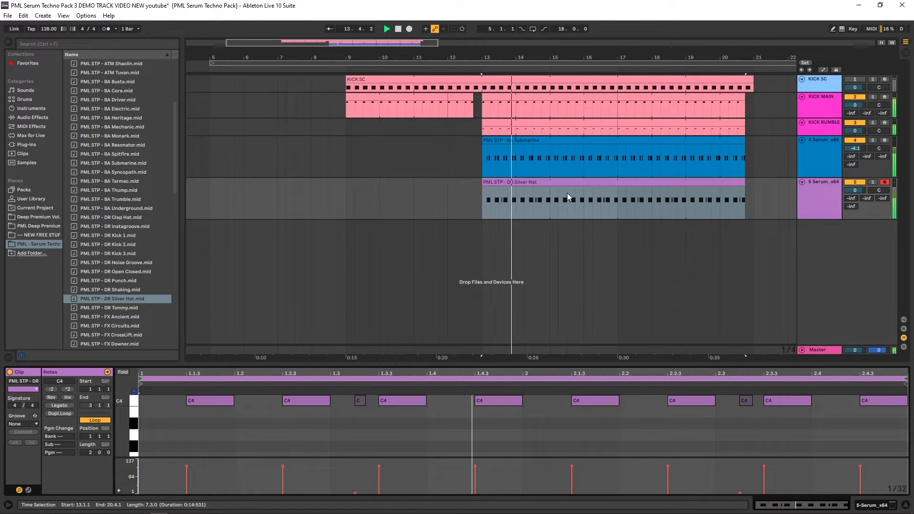
click(824, 188)
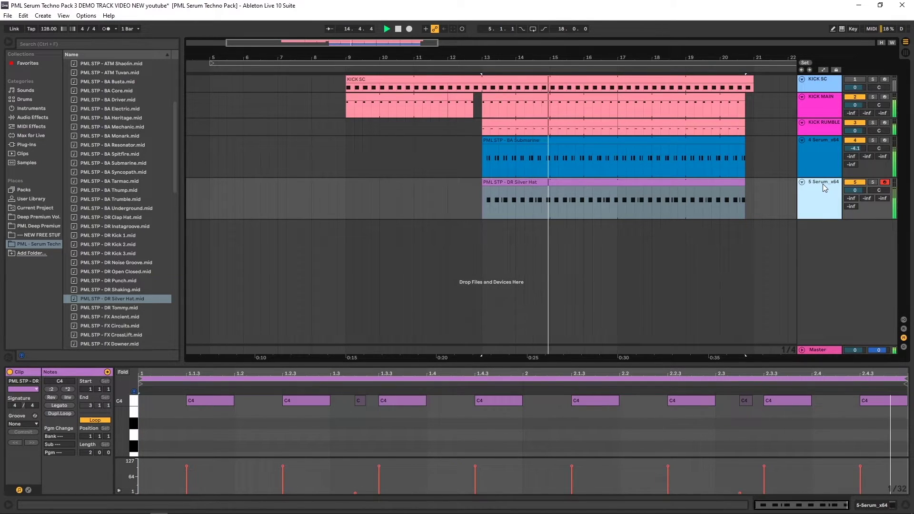
drag(859, 190, 858, 197)
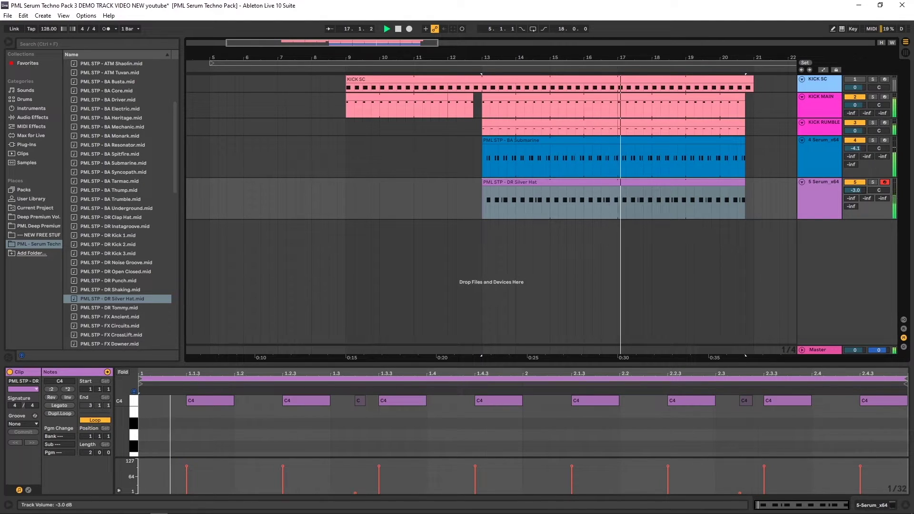
key(space)
Step: Open the hat track's Serum and compare the sound with Osc A off and on during playback
click(829, 186)
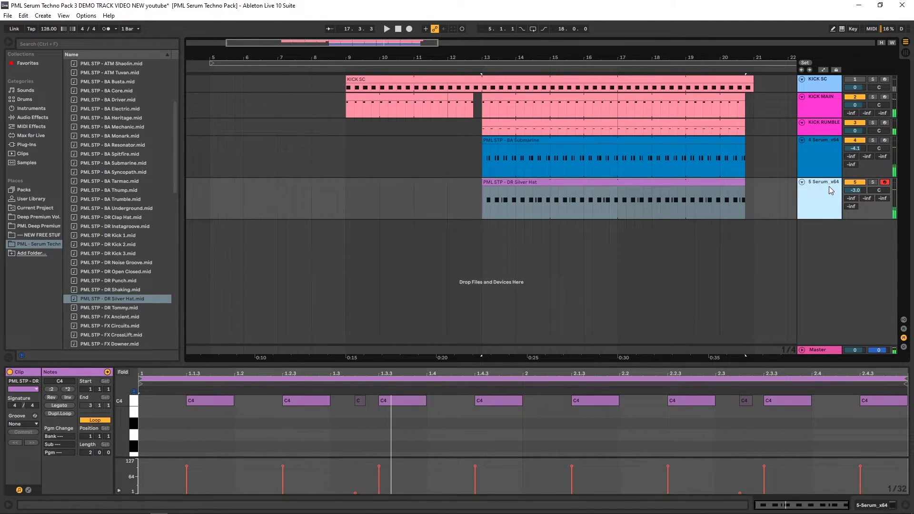
click(827, 185)
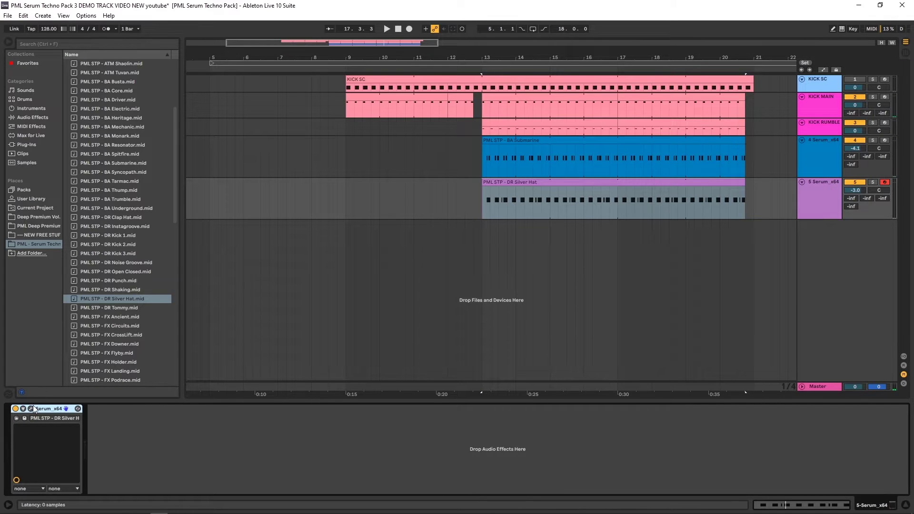
click(32, 408)
drag(294, 116, 298, 106)
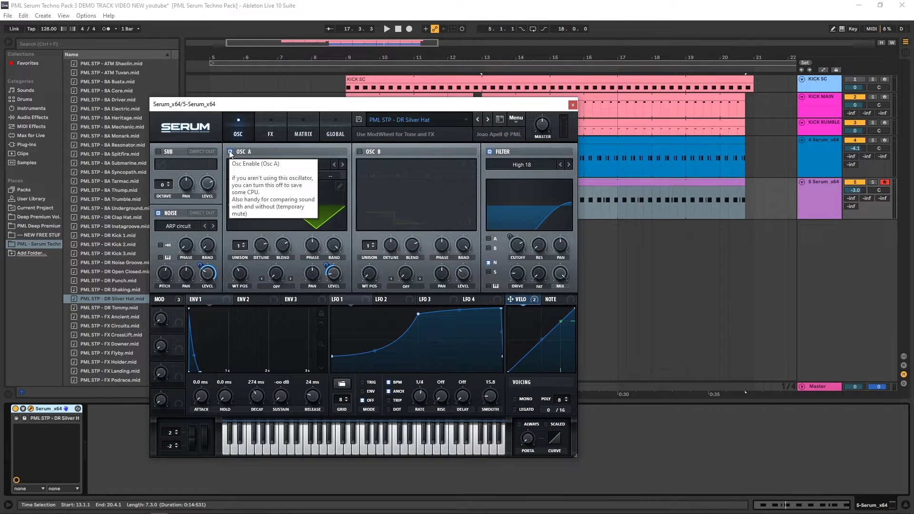
key(space)
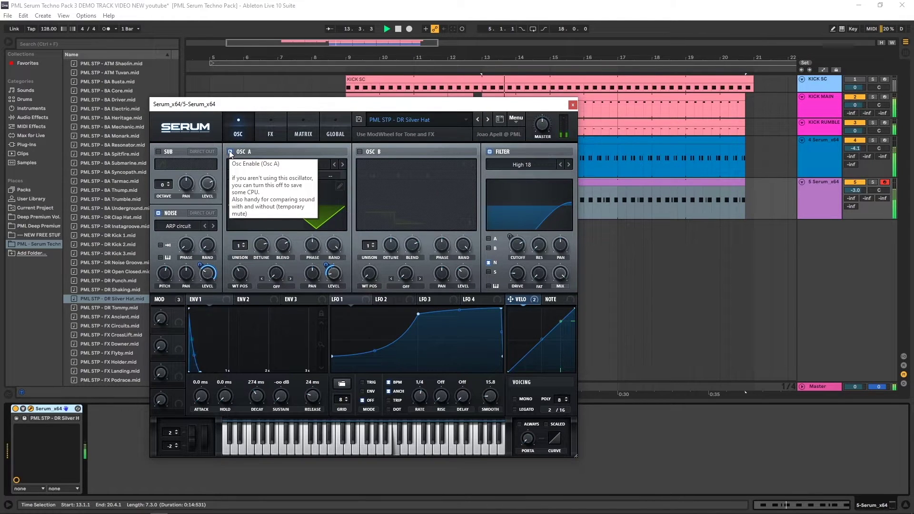
click(230, 152)
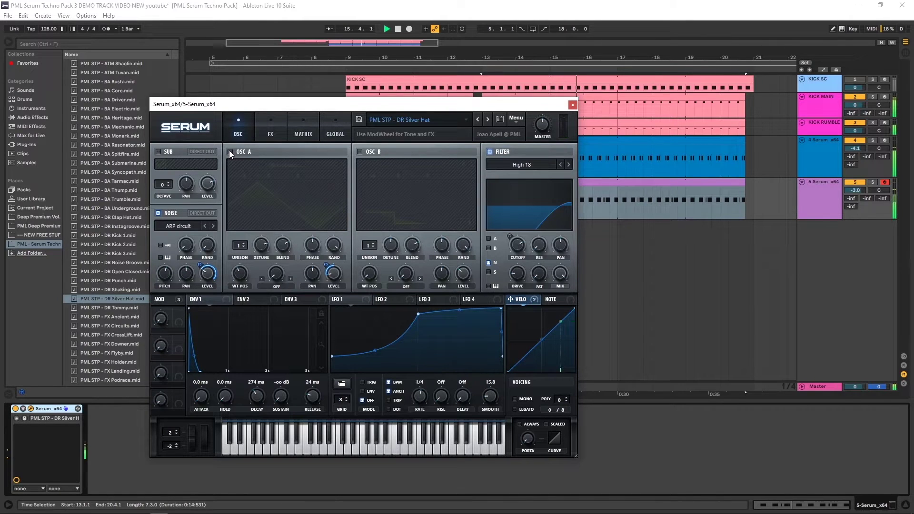
click(230, 152)
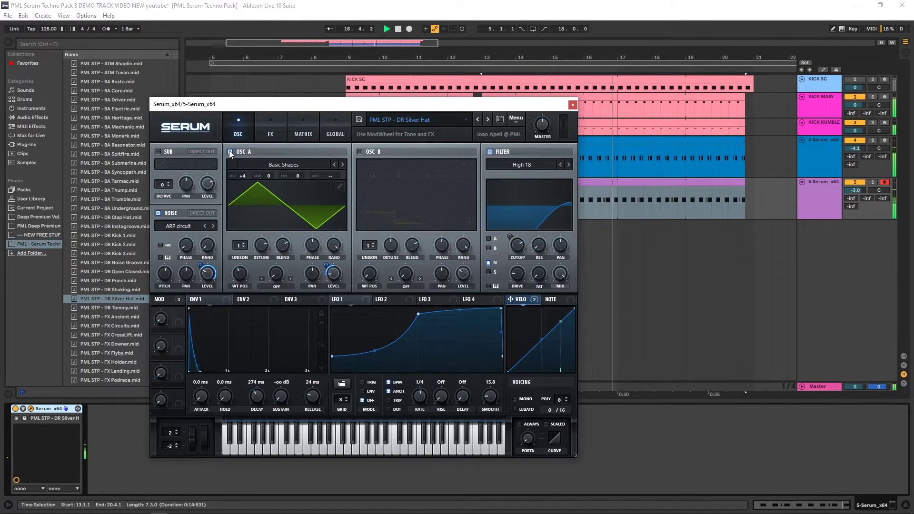
key(space)
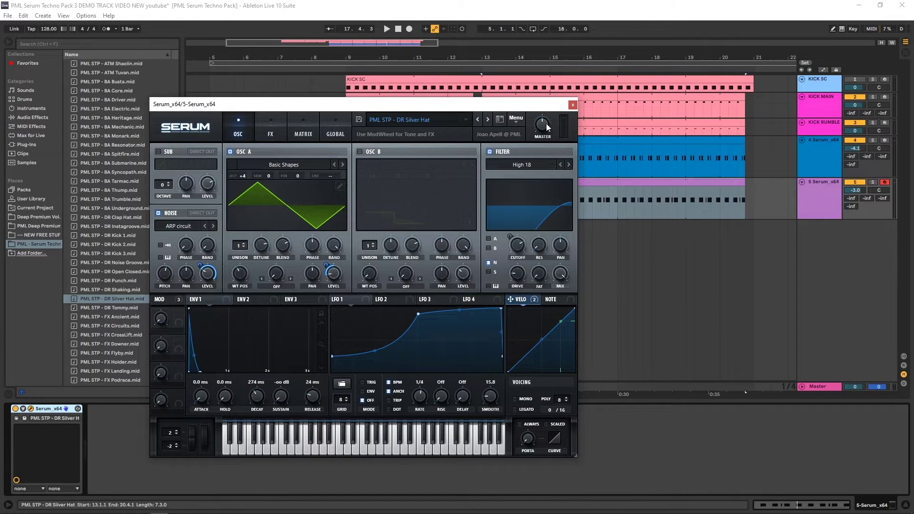
click(573, 106)
Step: Play the section again and lower the hat track's volume to -4.0 dB
key(space)
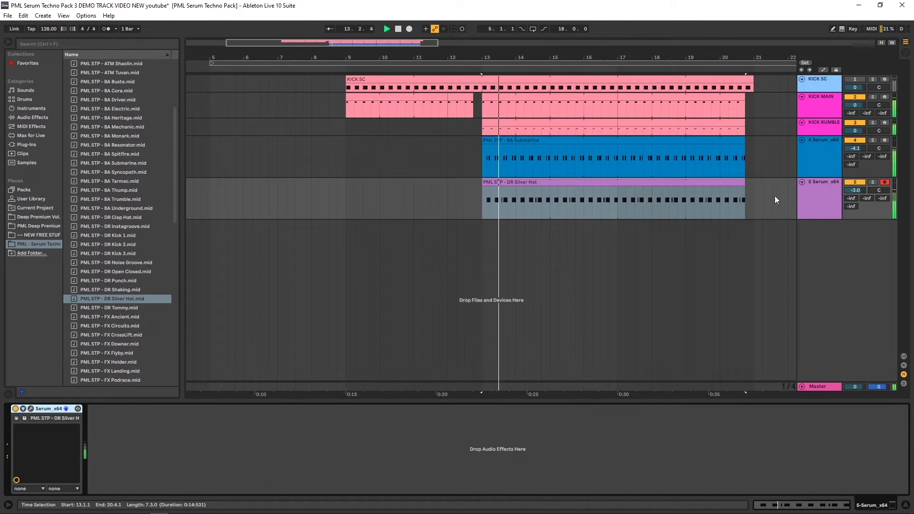
drag(856, 190, 856, 196)
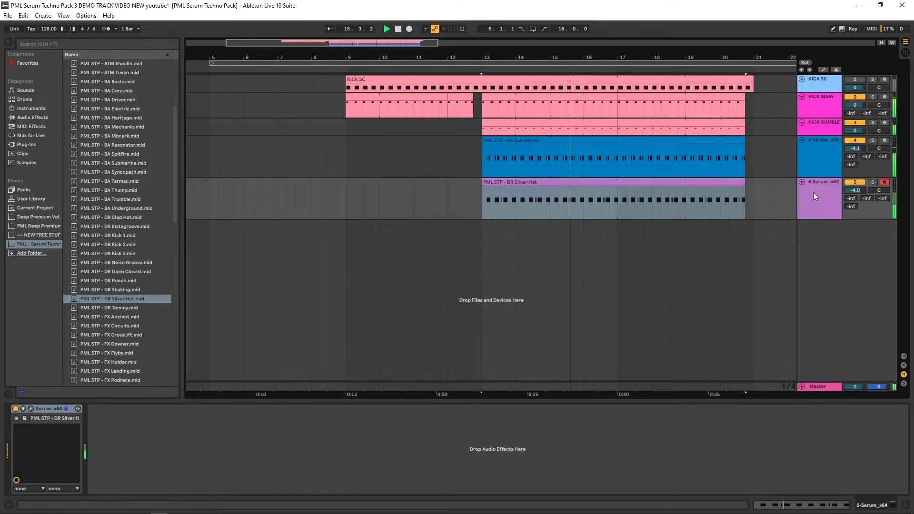
click(816, 193)
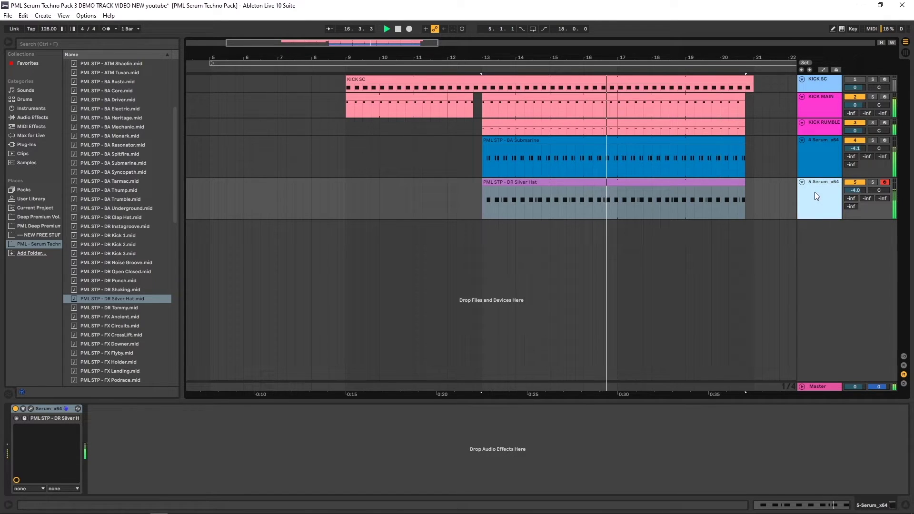
key(space)
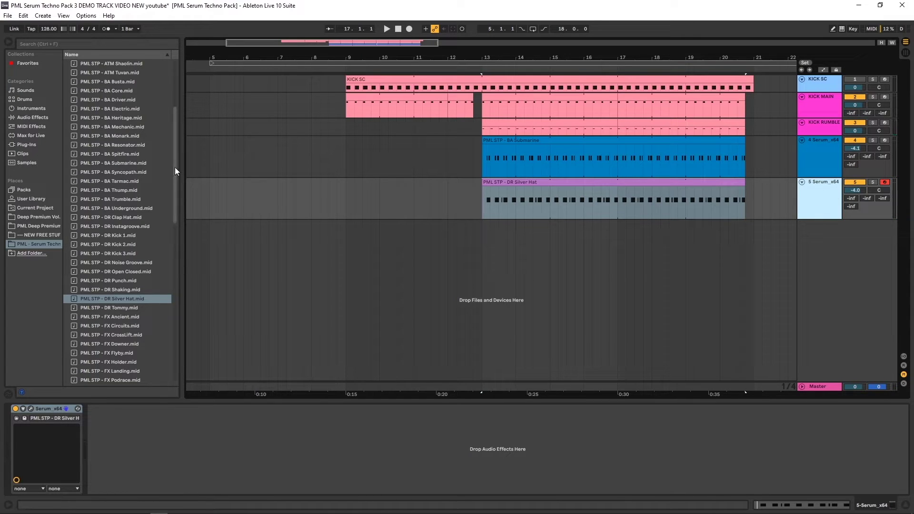
Step: Search the plug-ins for "ser" again and add another Serum_x64 on a new track below the hat track
click(65, 43)
text(ser)
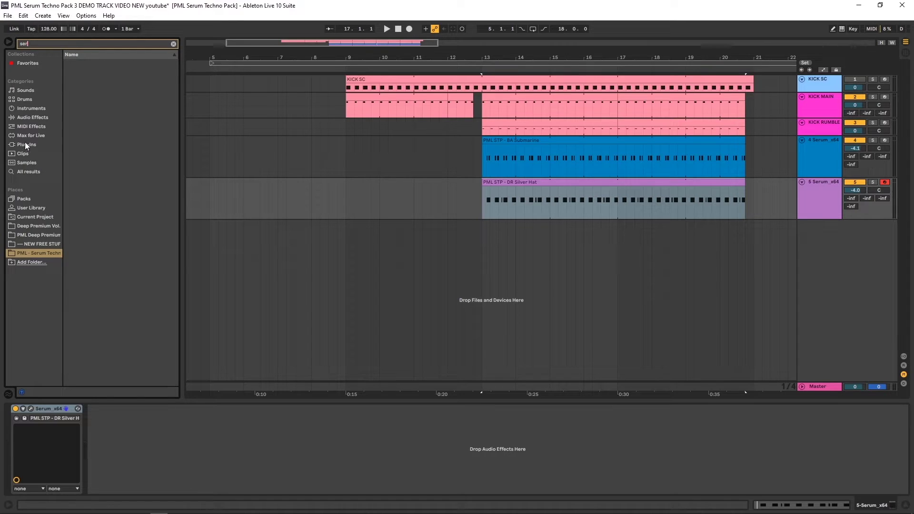
click(26, 144)
drag(101, 75, 482, 252)
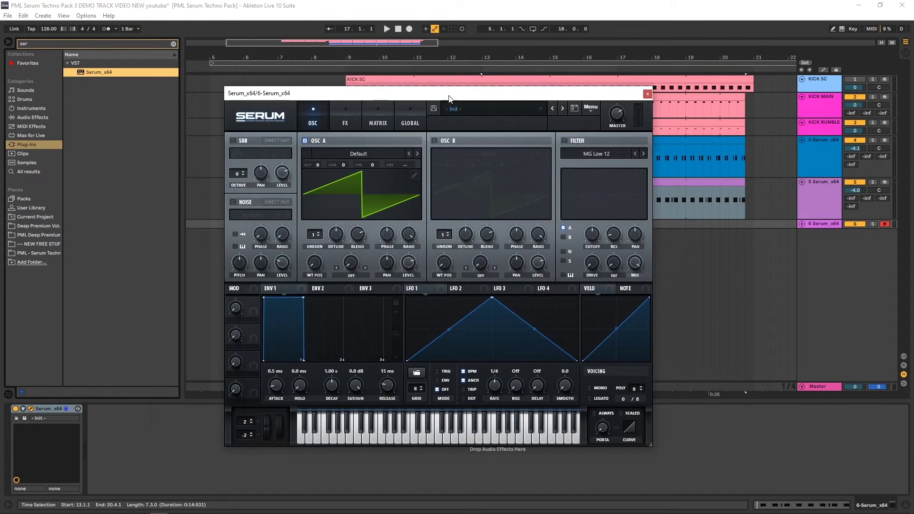
Step: Load the PML STP - FX Slammer preset from the user Serum Techno Pack into the newest Serum
click(451, 109)
mouse_move(491, 214)
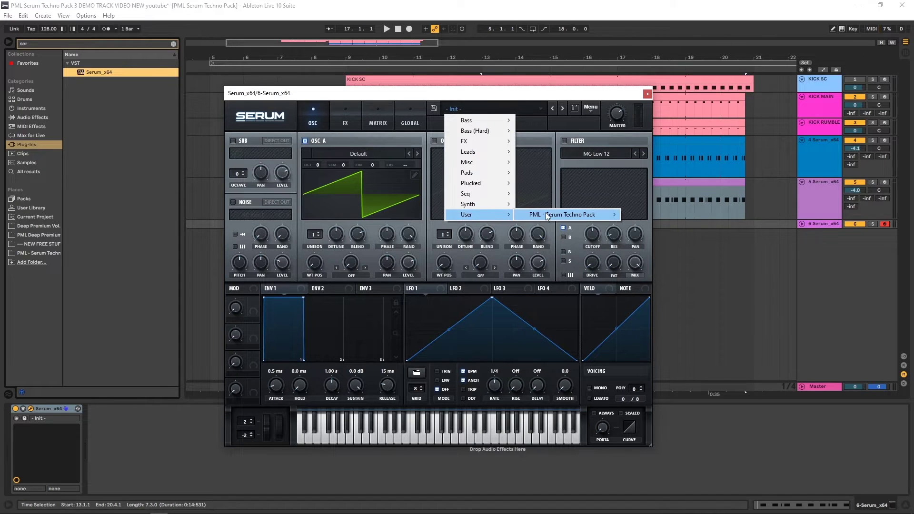
mouse_move(547, 214)
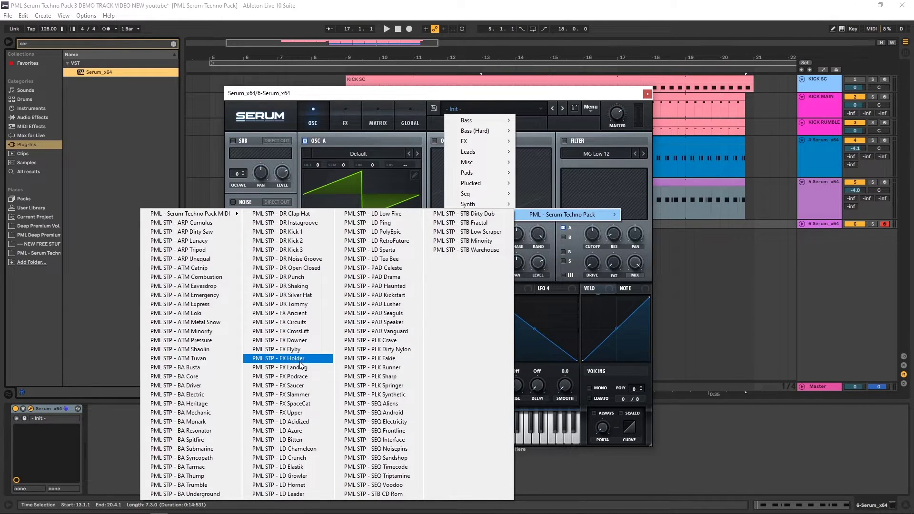
click(301, 395)
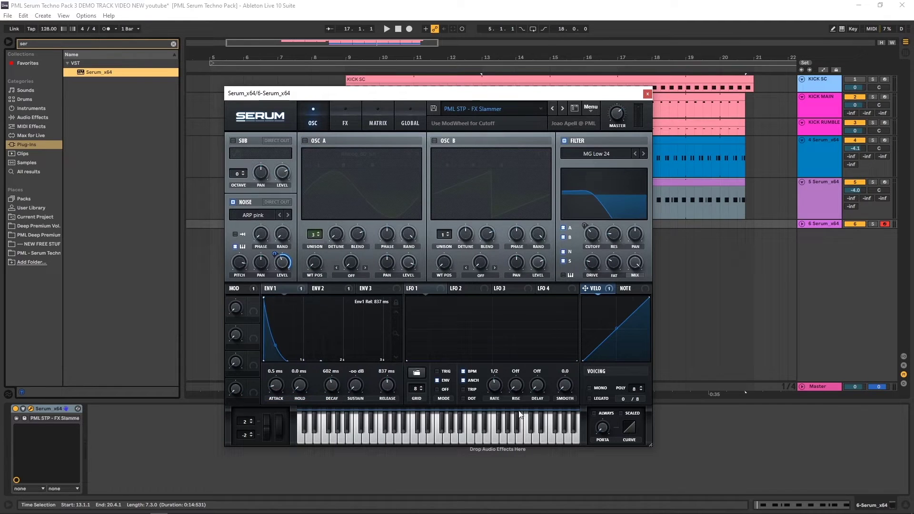
Step: Audition the FX Slammer preset across low and high notes on Serum's keyboard, ending with the plugin window closed
click(408, 429)
click(513, 434)
click(365, 437)
click(526, 434)
mouse_move(550, 435)
mouse_down()
mouse_move(309, 435)
mouse_move(337, 438)
mouse_up()
click(647, 94)
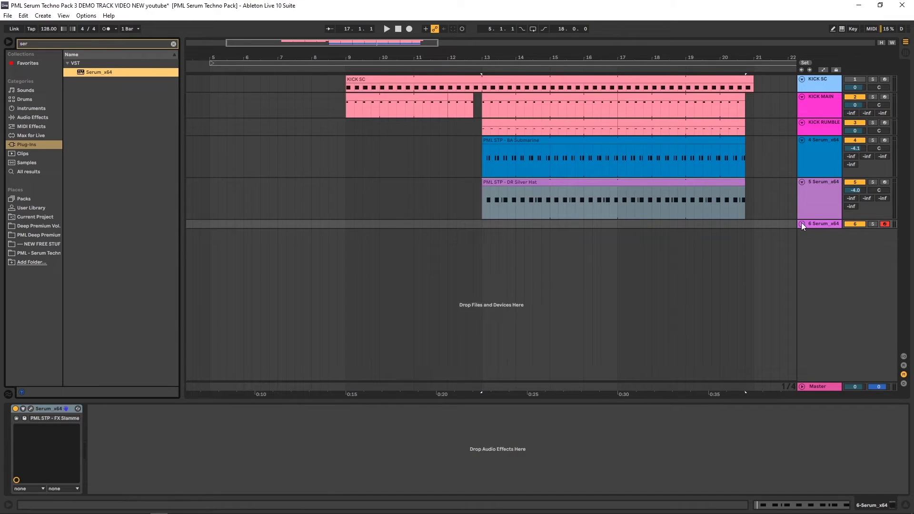
Step: Place the pack's PML STP - FX Slammer.mid at bar 13 on the newest Serum track and extend it to the end of the clips above
click(802, 224)
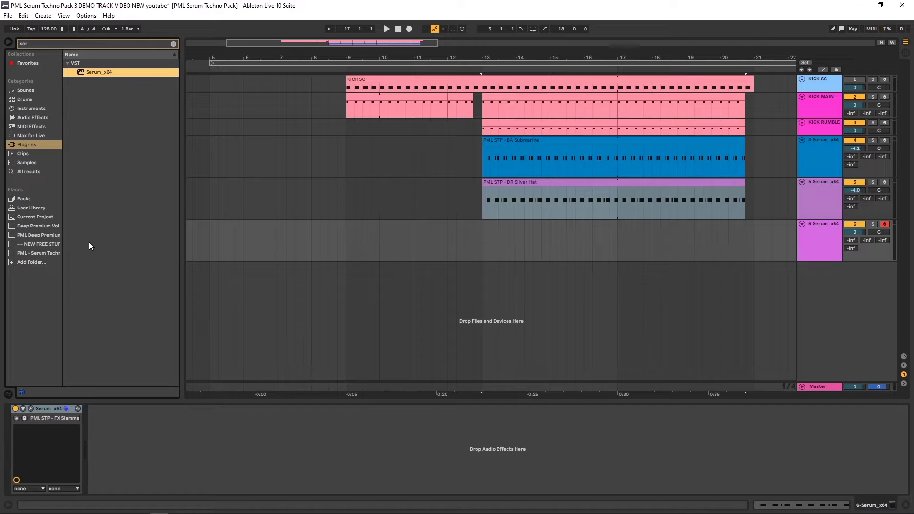
click(32, 253)
click(173, 44)
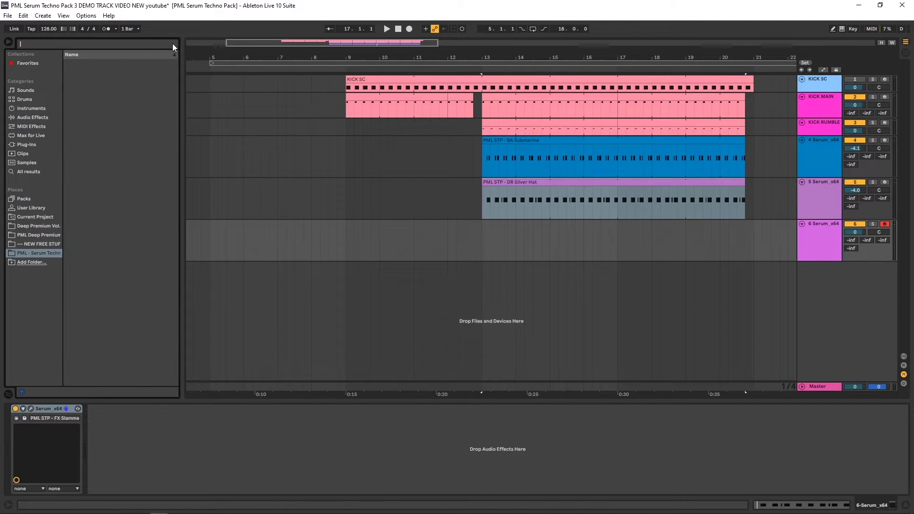
scroll(160, 247, down, 3)
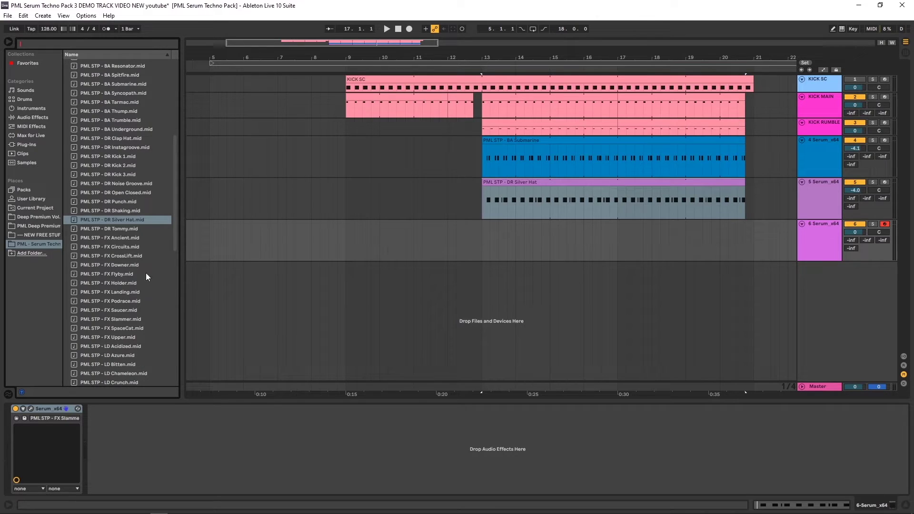
drag(125, 320, 484, 246)
drag(618, 224, 745, 224)
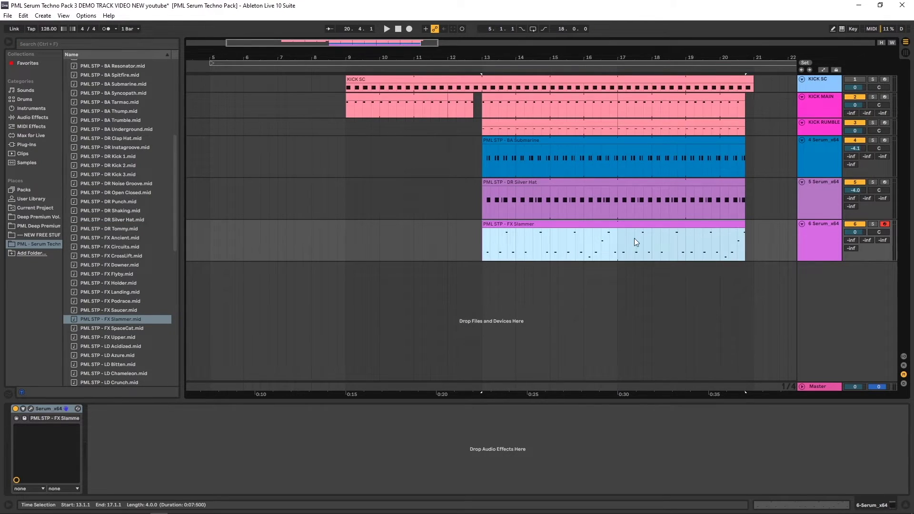
Step: Open the FX Slammer clip's notes and play the section with the other tracks
double_click(548, 225)
key(space)
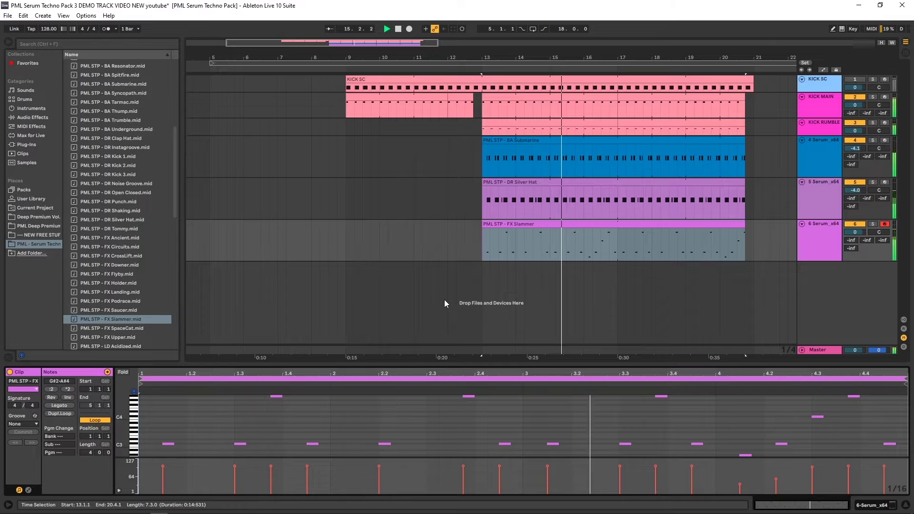
click(828, 224)
key(space)
Step: Adjust the FX Slammer's filter cutoff in Serum during playback, close the plug-in window, and replay the section from bar 13
click(30, 409)
drag(452, 107, 384, 123)
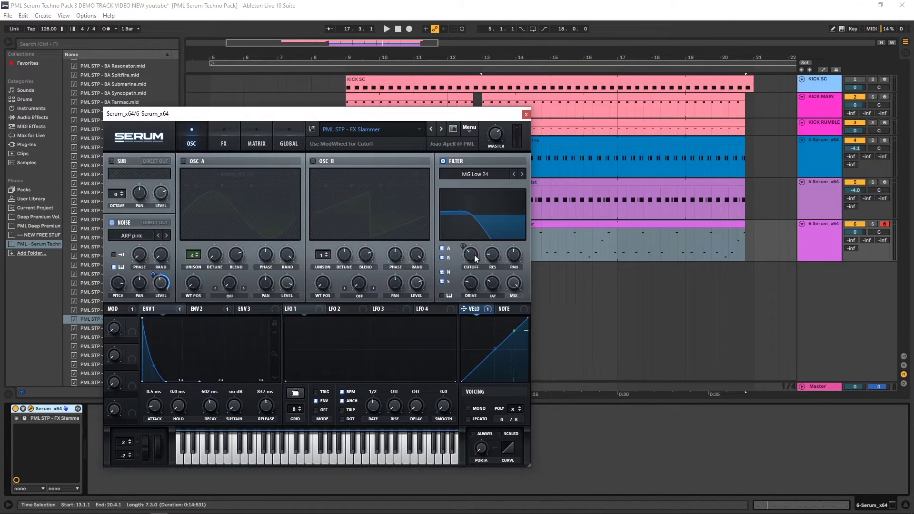
mouse_move(472, 256)
key(space)
mouse_move(472, 257)
mouse_down()
mouse_move(477, 239)
mouse_move(473, 268)
mouse_move(481, 242)
mouse_move(475, 255)
mouse_up()
mouse_move(475, 248)
mouse_down()
mouse_move(470, 263)
mouse_move(471, 243)
mouse_up()
click(525, 116)
key(space)
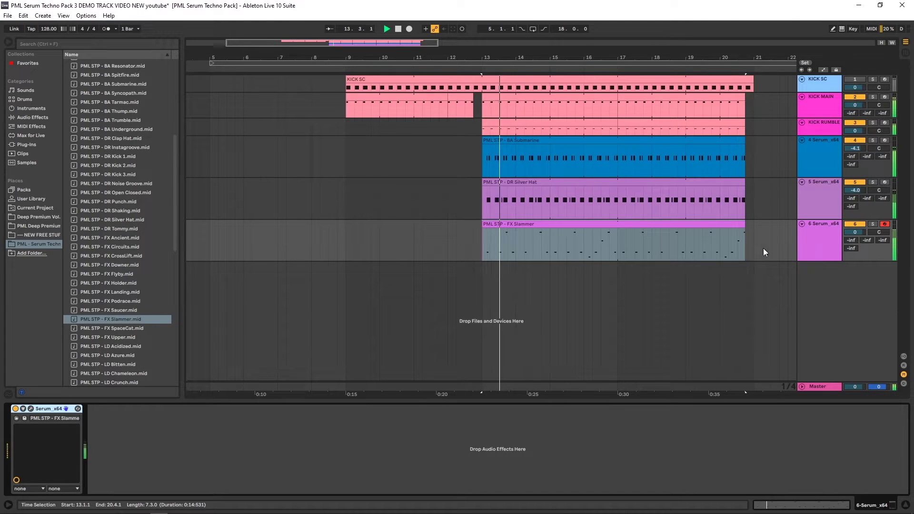
key(space)
Step: Rename the Submarine, Silver Hat and FX Slammer tracks to SUB, OPEN and SLAMMER
click(824, 145)
key(ctrl+r)
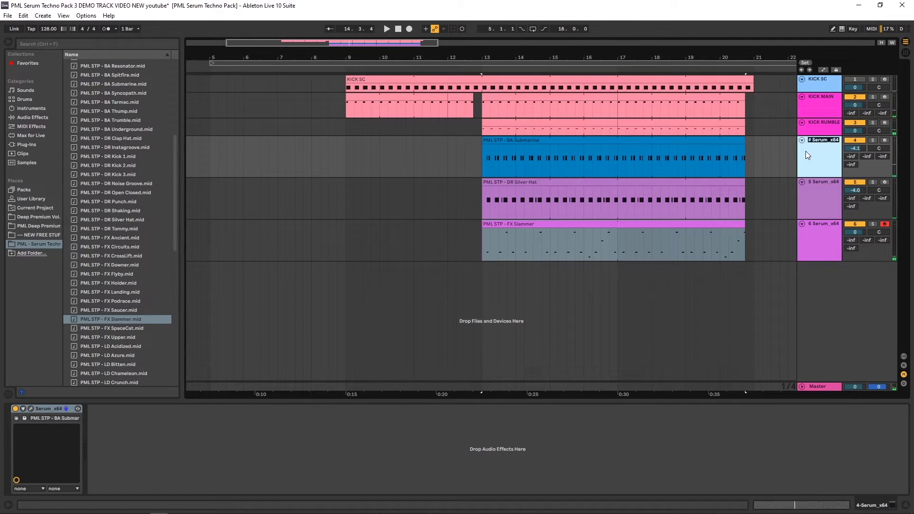
text(SUB)
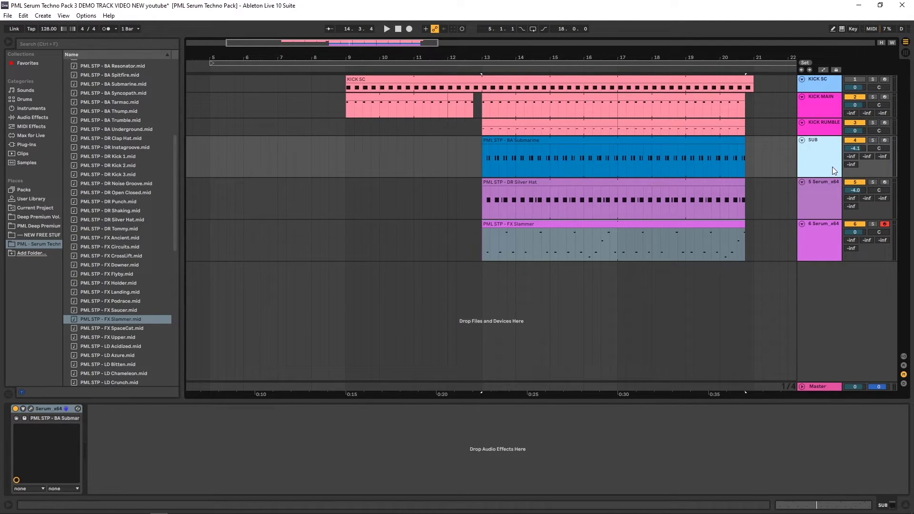
click(821, 185)
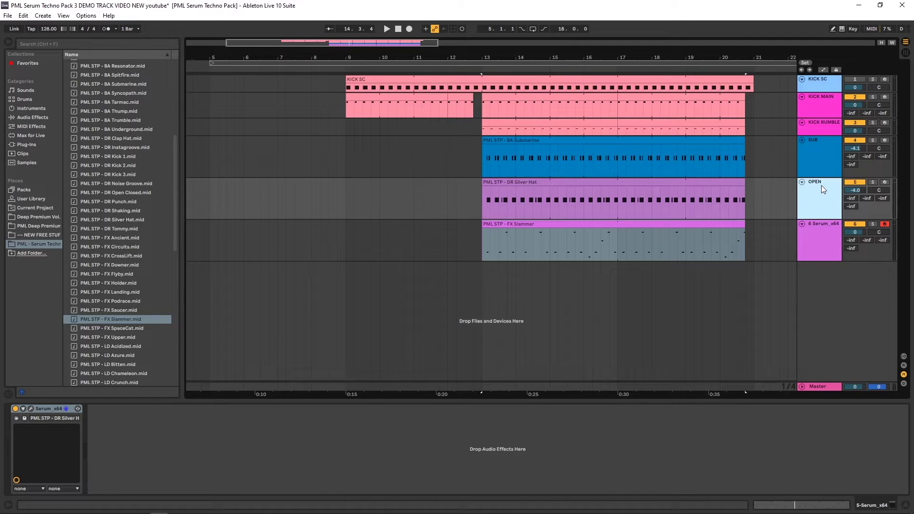
text(OPEN)
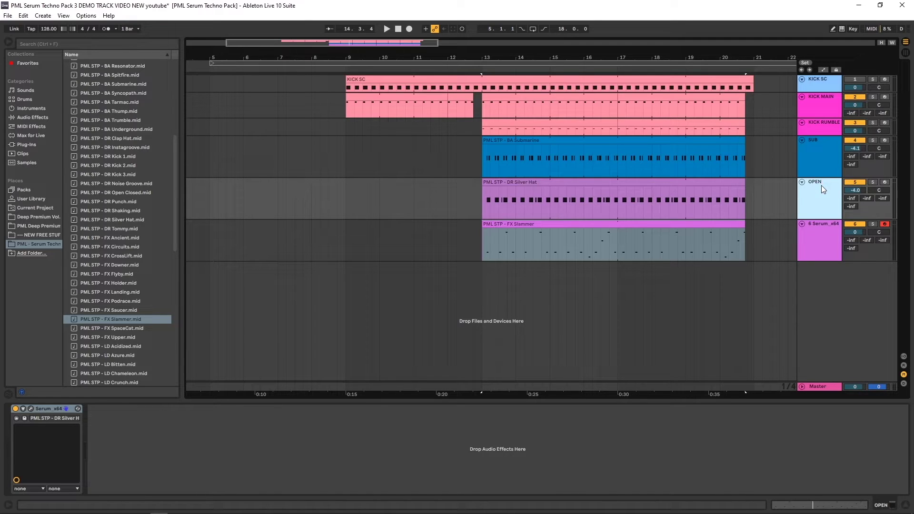
click(819, 227)
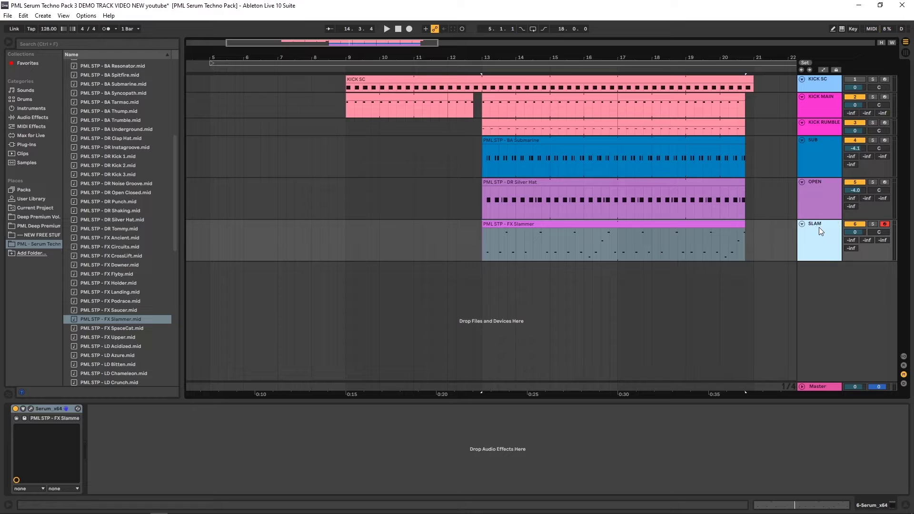
key(Return)
Step: Play the section and lower the SLAMMER track's volume to -2.9 dB
key(space)
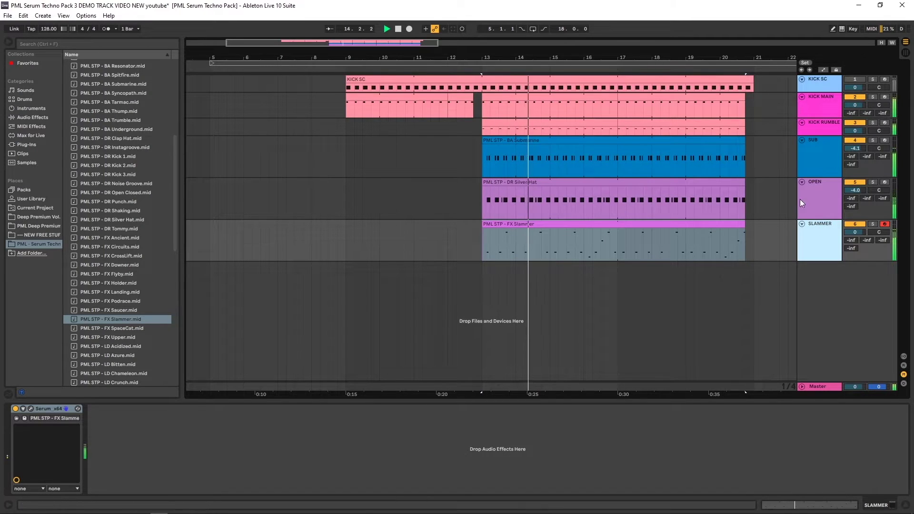
mouse_move(855, 232)
mouse_down()
mouse_move(855, 240)
mouse_move(856, 230)
mouse_up()
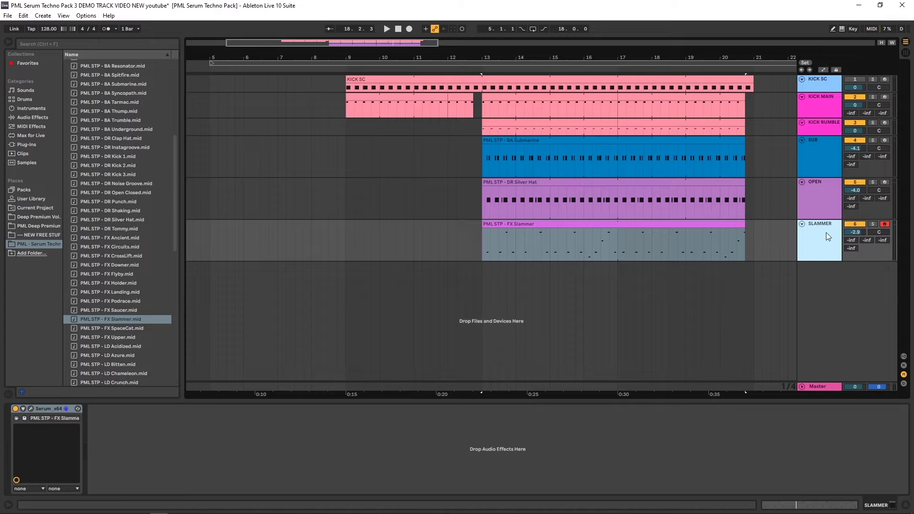
Step: Examine the effects chain of the FX Slammer preset in Serum, ending with the plug-in window closed
click(32, 409)
click(222, 132)
drag(524, 200, 540, 145)
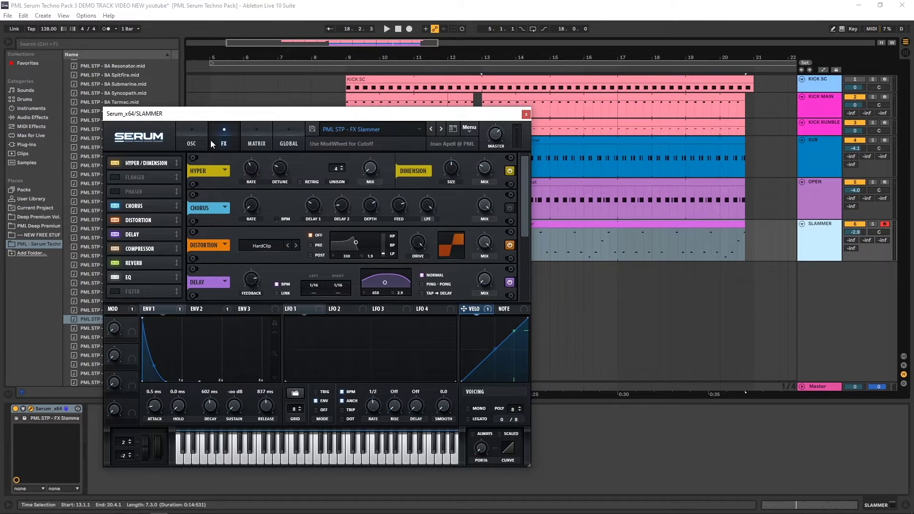
click(527, 115)
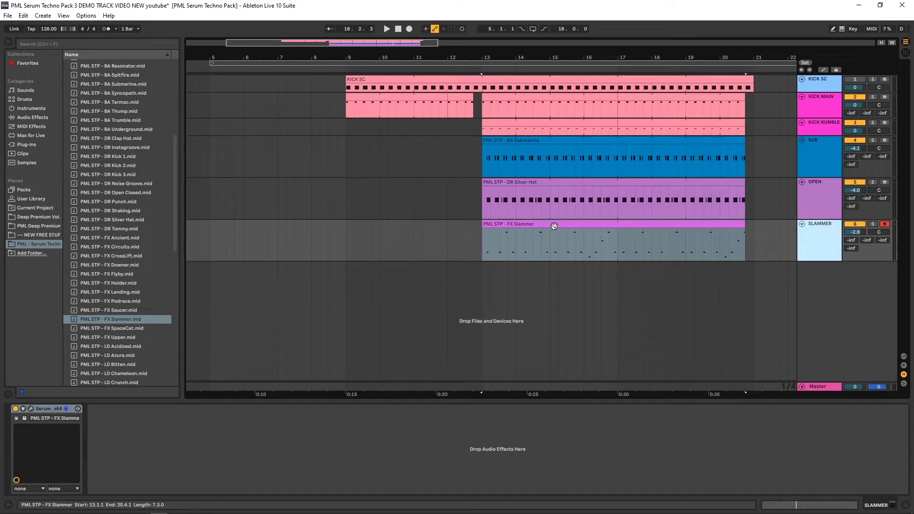
Step: Add another Serum_x64 on a new track below SLAMMER and load the user preset PML STP - DR Clap Hat
click(50, 44)
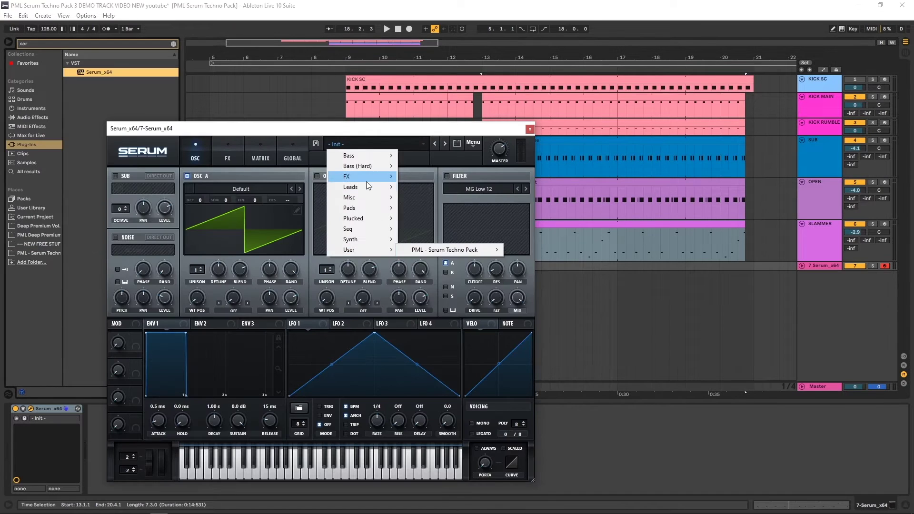
mouse_move(441, 250)
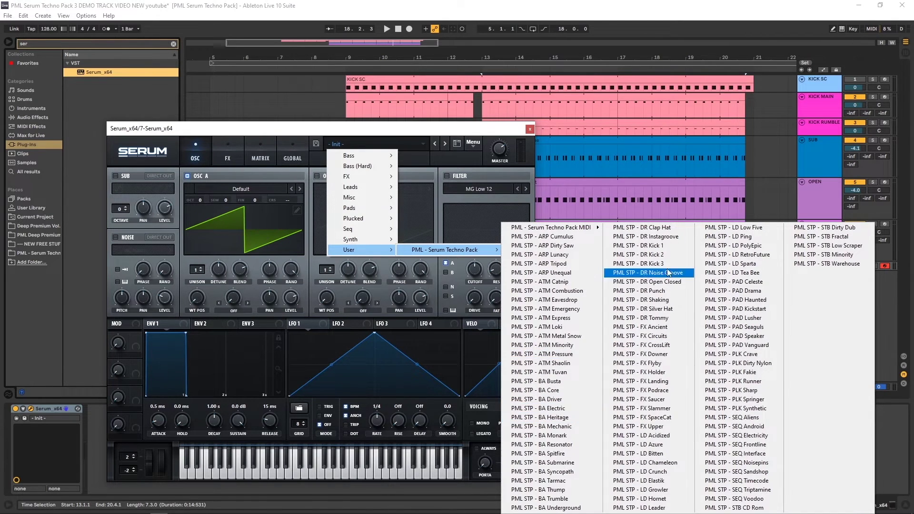
click(667, 227)
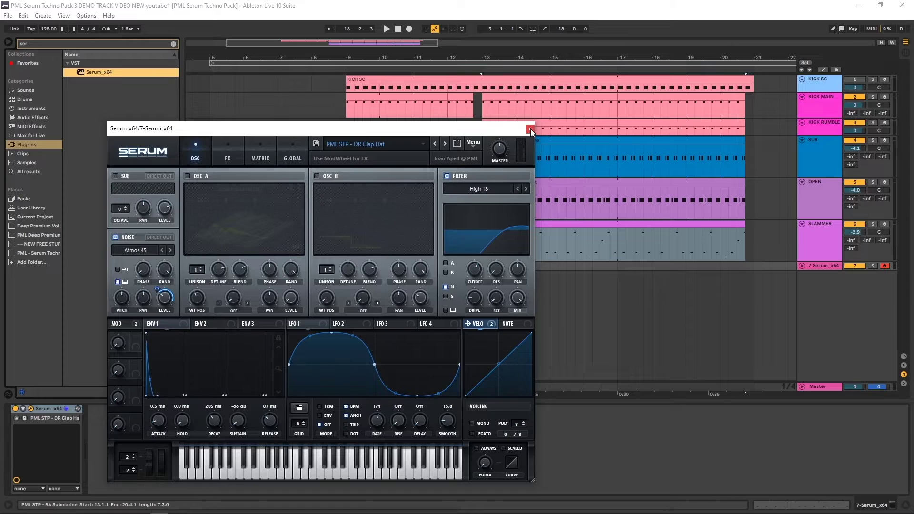
click(530, 128)
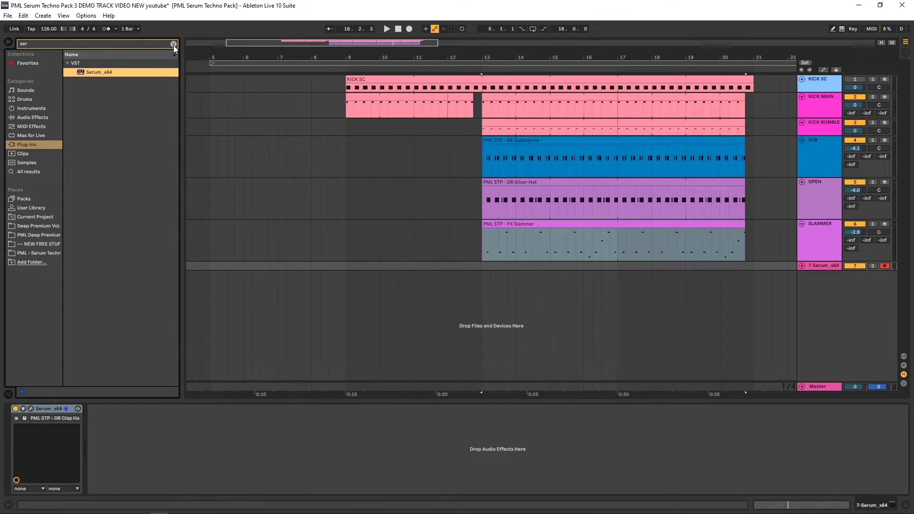
Step: Place PML STP - DR Clap Hat.mid at bar 13 on the new Serum track and extend it to bar 20.4.1
click(38, 253)
drag(110, 153, 485, 268)
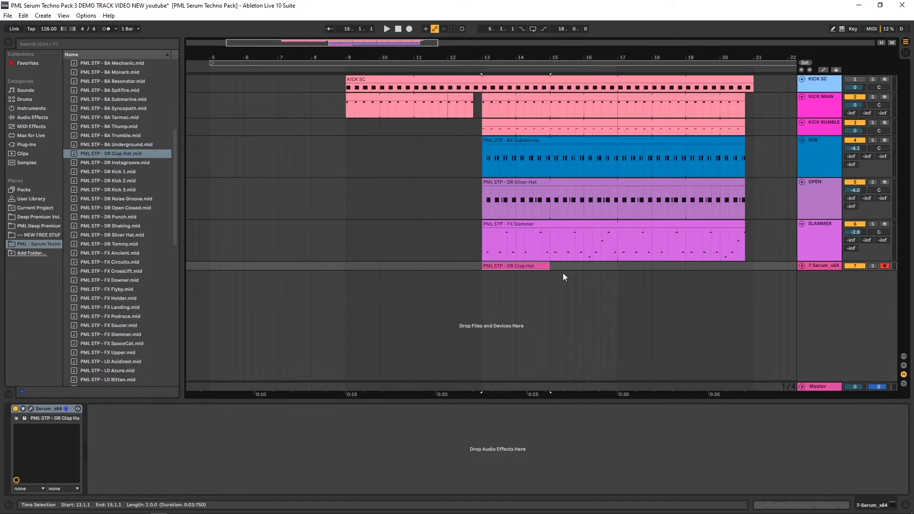
click(802, 266)
drag(547, 267, 746, 267)
Step: Solo the Clap Hat track and play its clip with the notes open
click(872, 265)
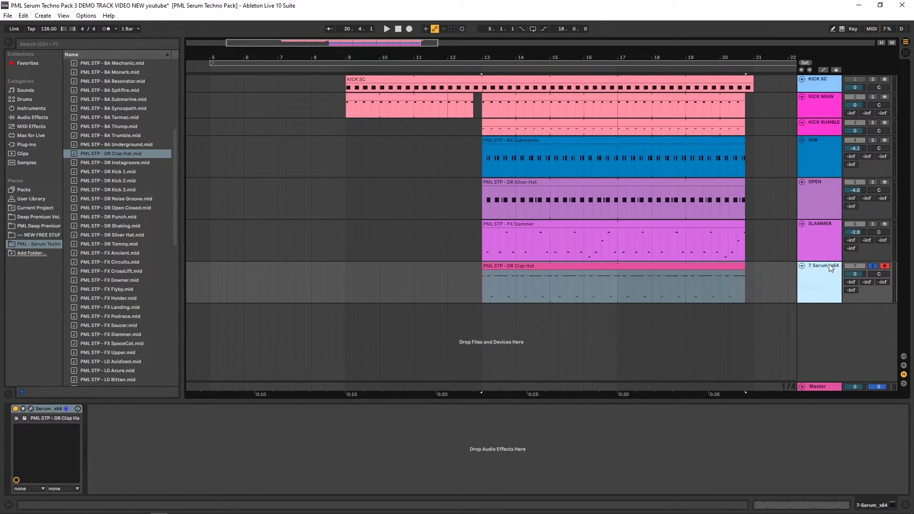
click(514, 265)
double_click(515, 266)
key(space)
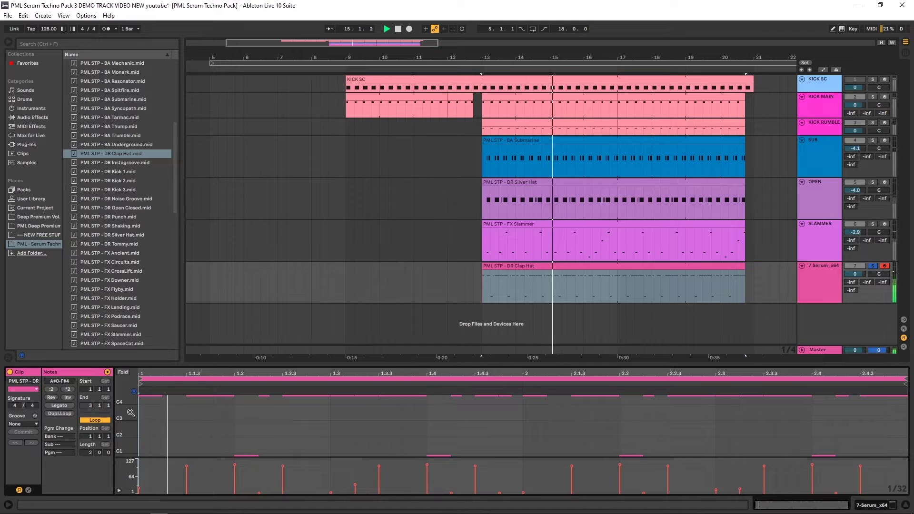
Step: Audition the Clap Hat sound on the clip's piano keys, comparing the F#4 notes with the low notes
scroll(131, 410, up, 3)
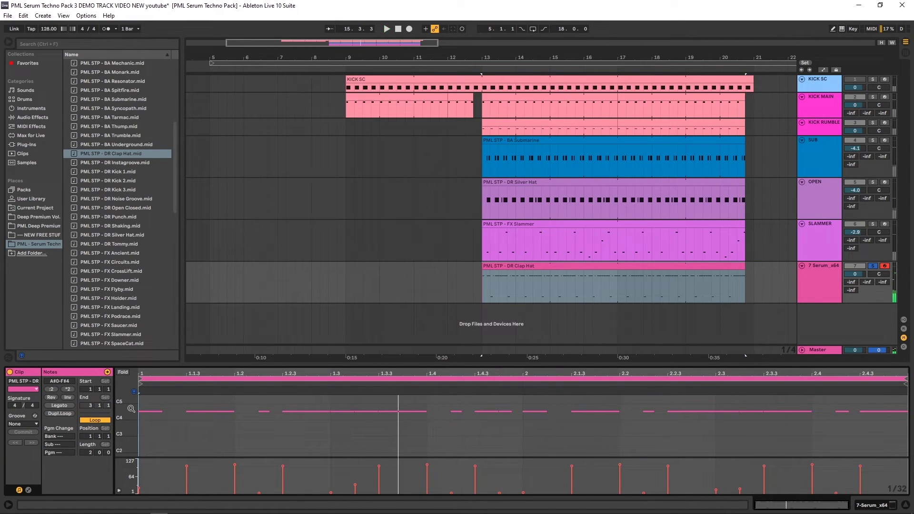
double_click(129, 411)
mouse_move(133, 411)
mouse_down()
mouse_move(136, 420)
mouse_move(137, 405)
mouse_up()
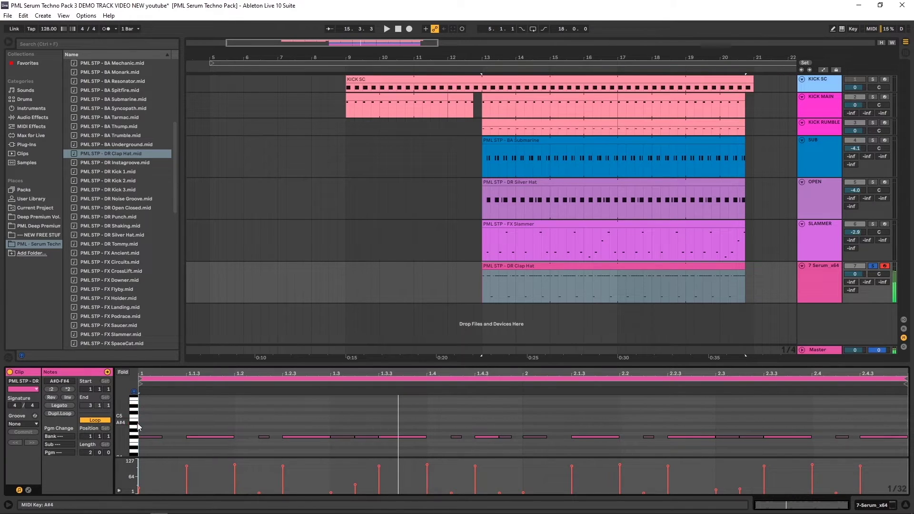
click(135, 442)
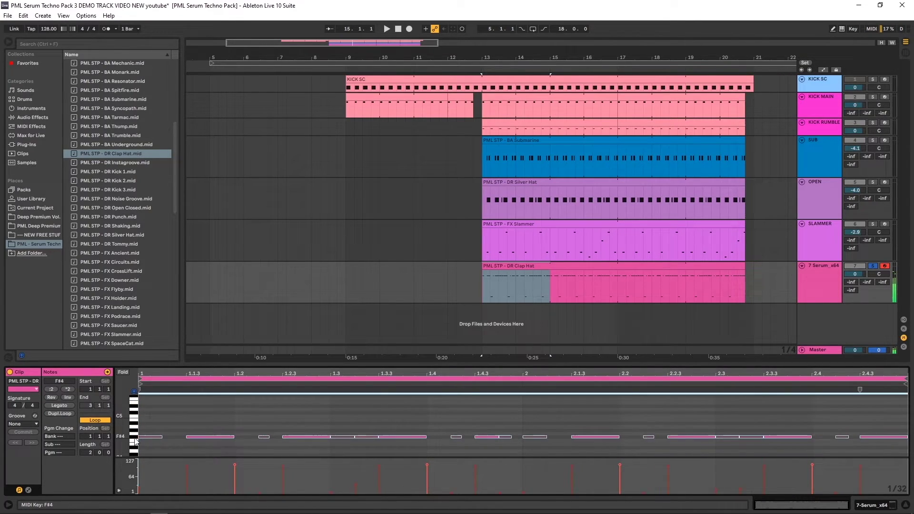
scroll(167, 418, down, 6)
scroll(168, 419, down, 3)
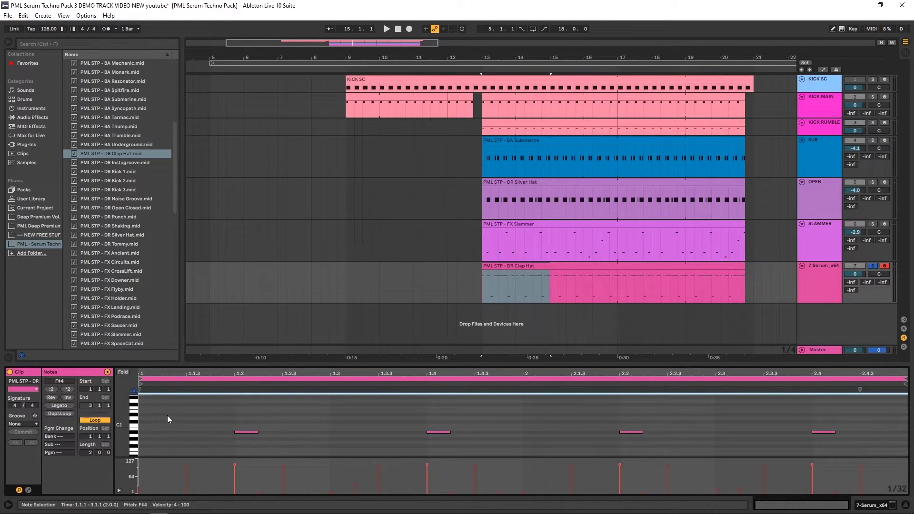
click(136, 433)
scroll(135, 436, down, 3)
click(134, 446)
Step: Delete all F#4 notes from the Clap Hat clip, keeping only the low A#0 notes
scroll(135, 447, up, 5)
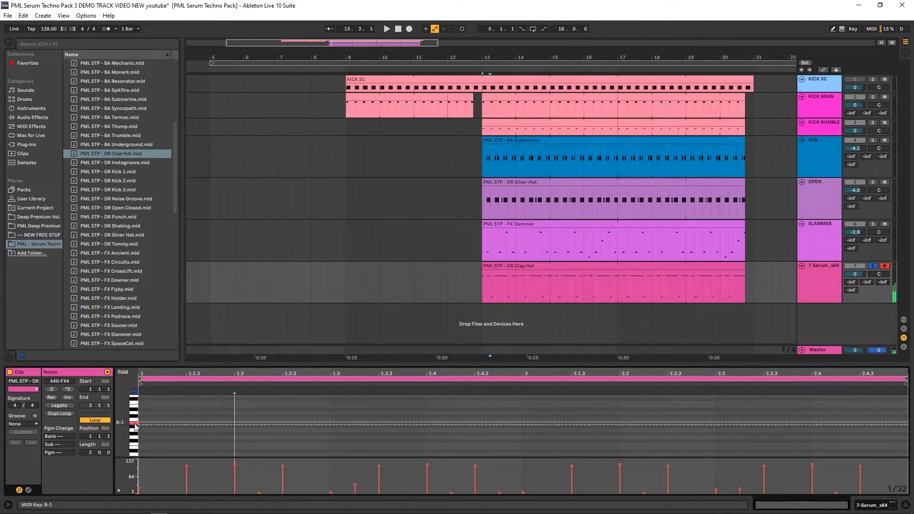
scroll(207, 436, up, 10)
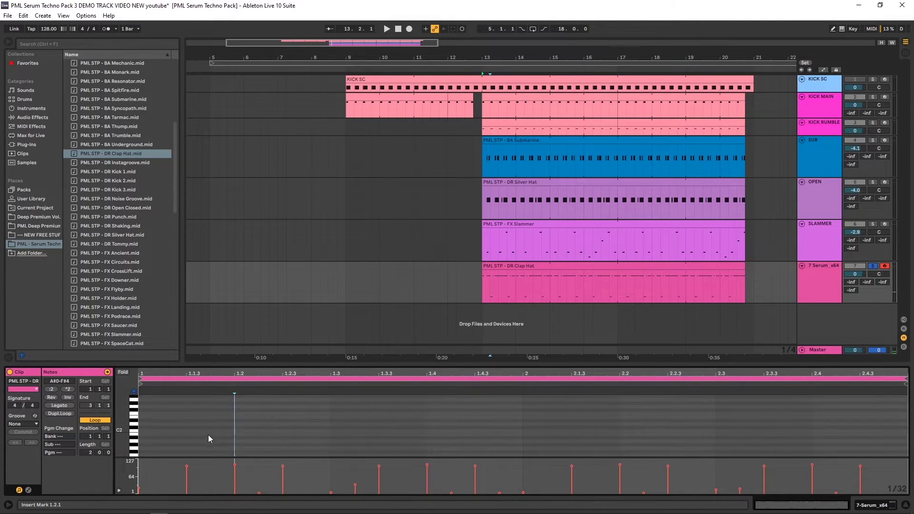
click(136, 422)
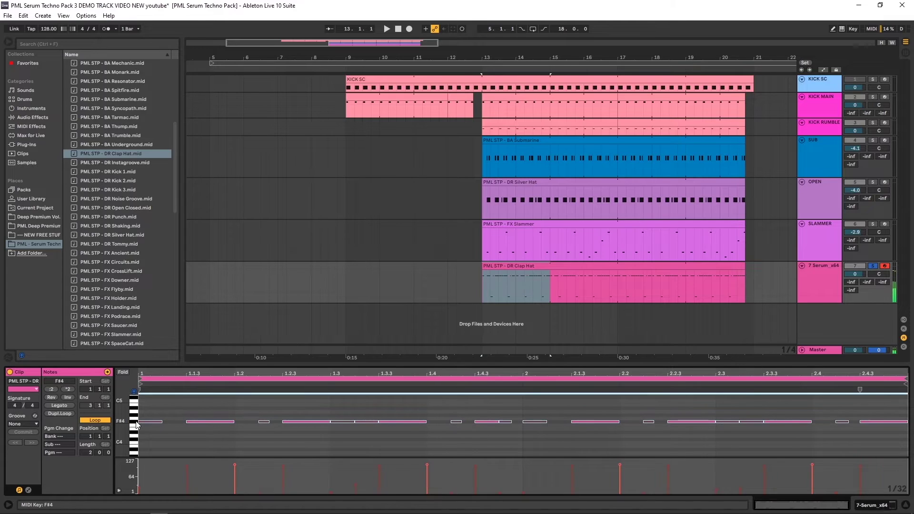
key(Delete)
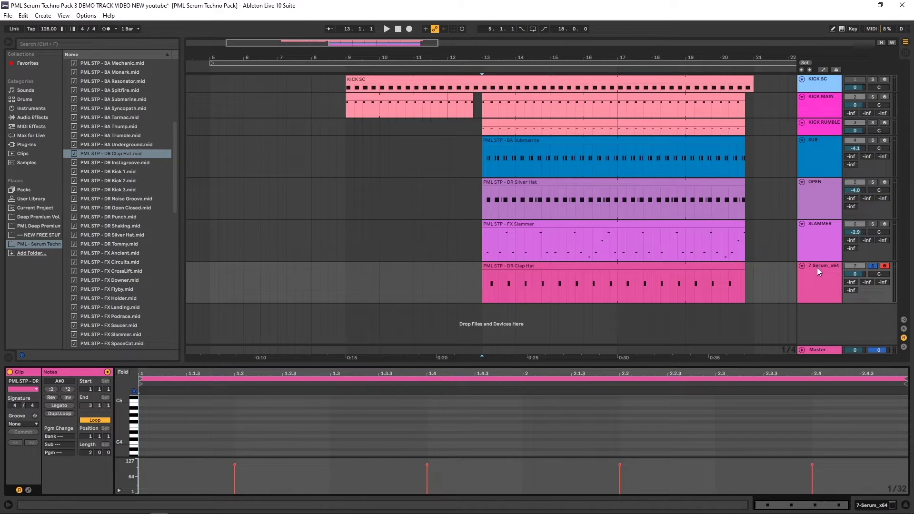
Step: Unsolo the Clap Hat track and play the section from bar 13 with all tracks, bringing the clip's A#0 notes into view
click(524, 266)
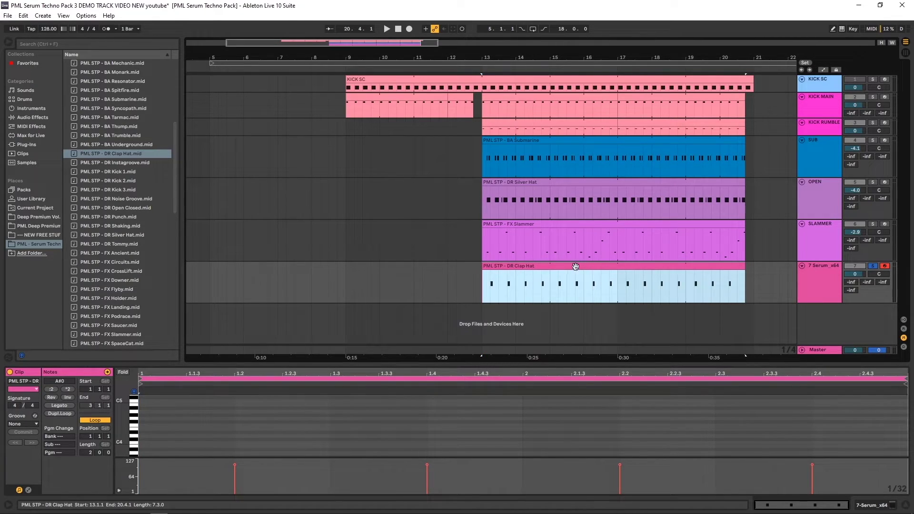
click(873, 265)
key(space)
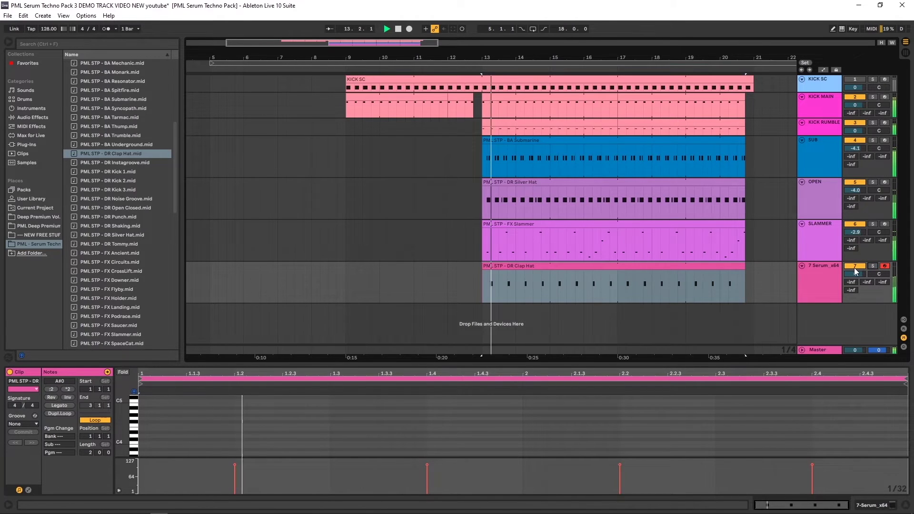
click(821, 268)
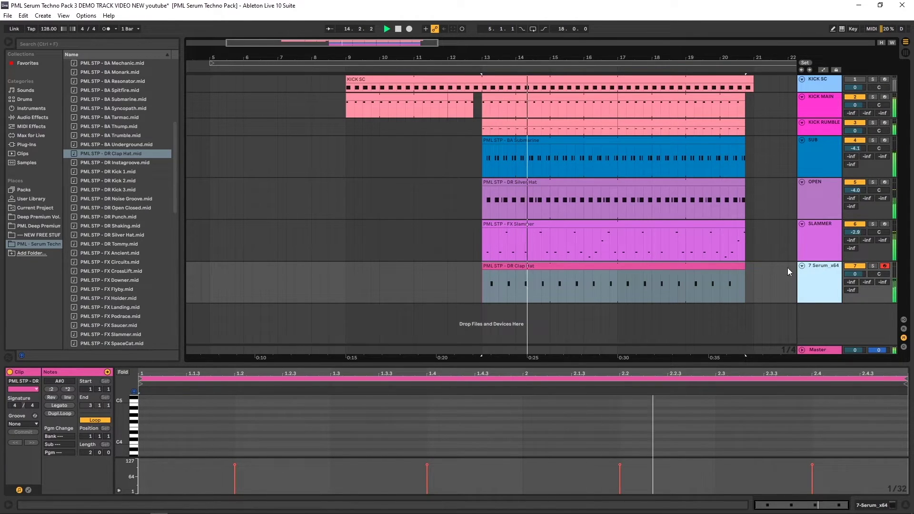
scroll(290, 435, down, 2)
scroll(307, 427, down, 4)
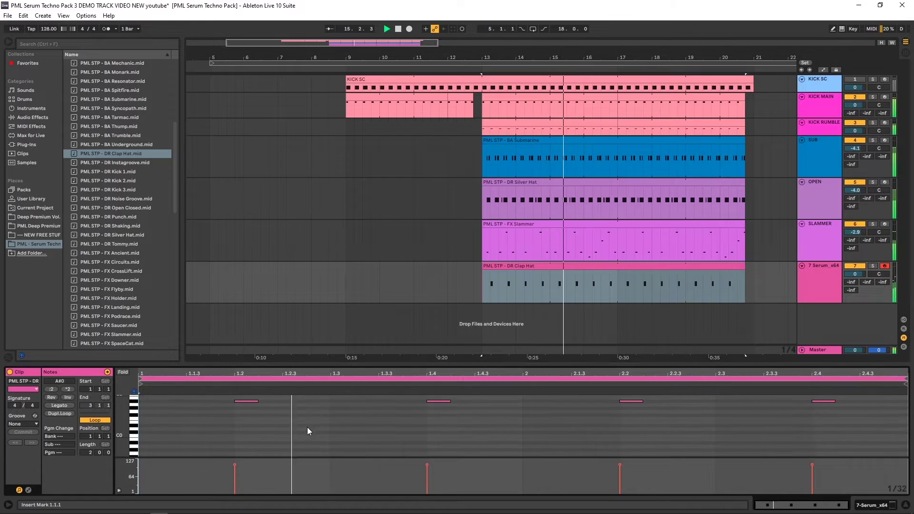
Step: Transpose all the A#0 notes in the Clap Hat clip down to G0 and play the section
drag(216, 409, 393, 443)
key(space)
drag(528, 453, 869, 447)
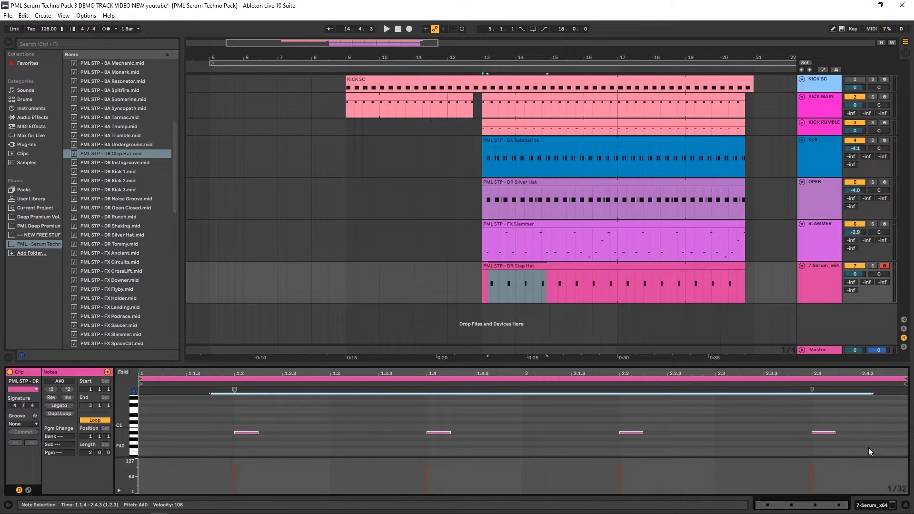
key(Down)
key(Down)
key(Down)
key(space)
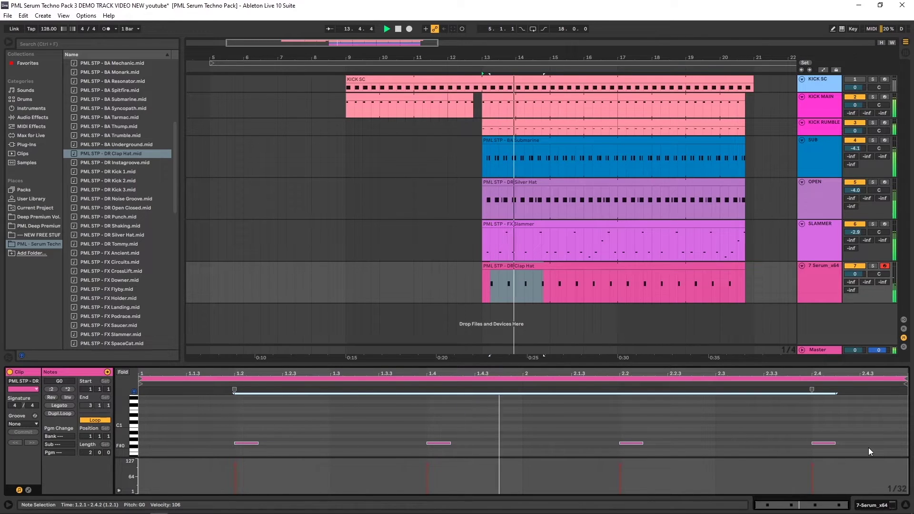
Step: Compare the Clap Hat notes at B0, A#0, A0 and G1 during playback, and return them to G0
key(Up)
key(Up)
key(Up)
key(Up)
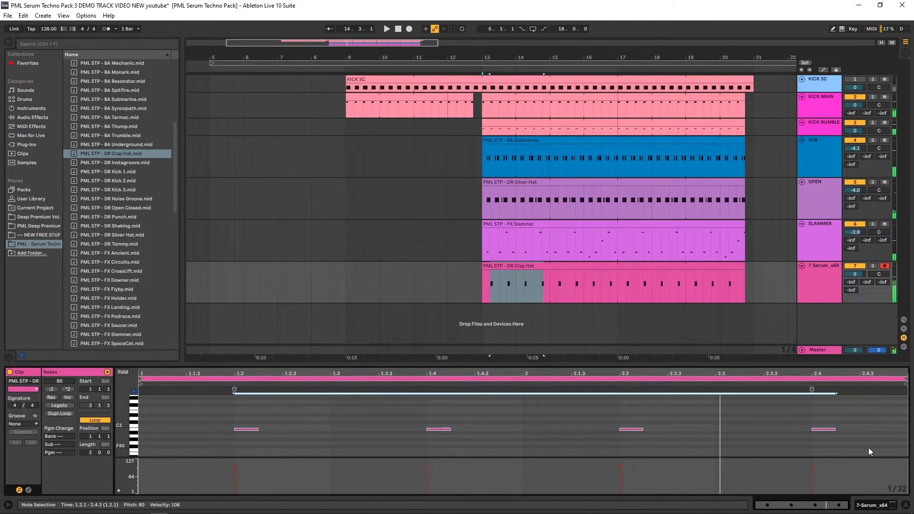
key(Down)
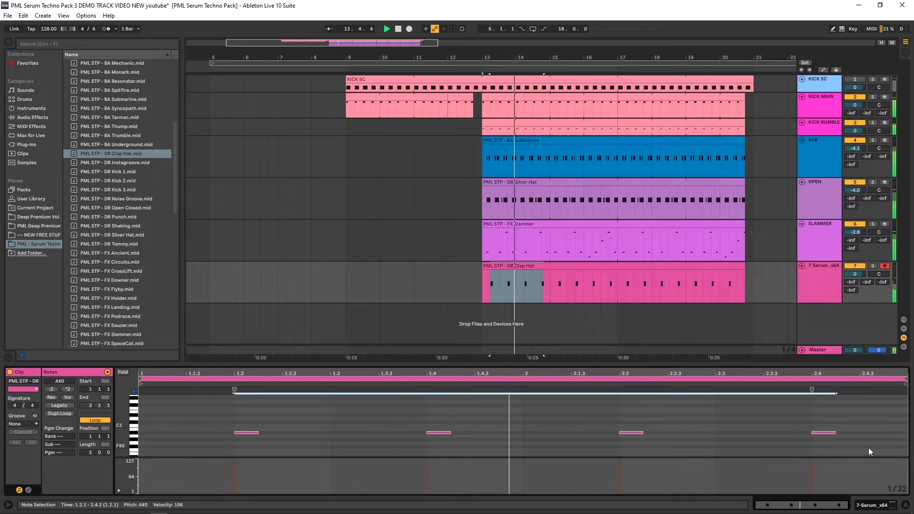
key(Down)
key(Down)
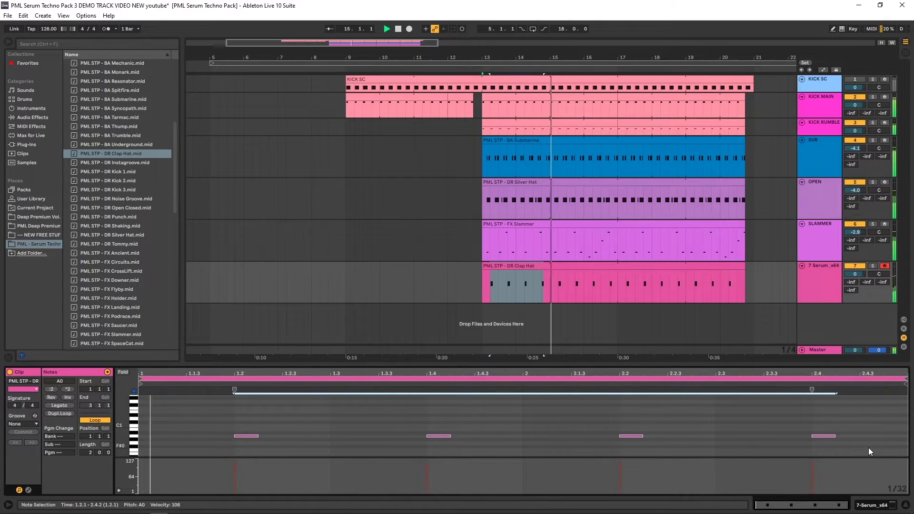
key(Down)
key(shift+Up)
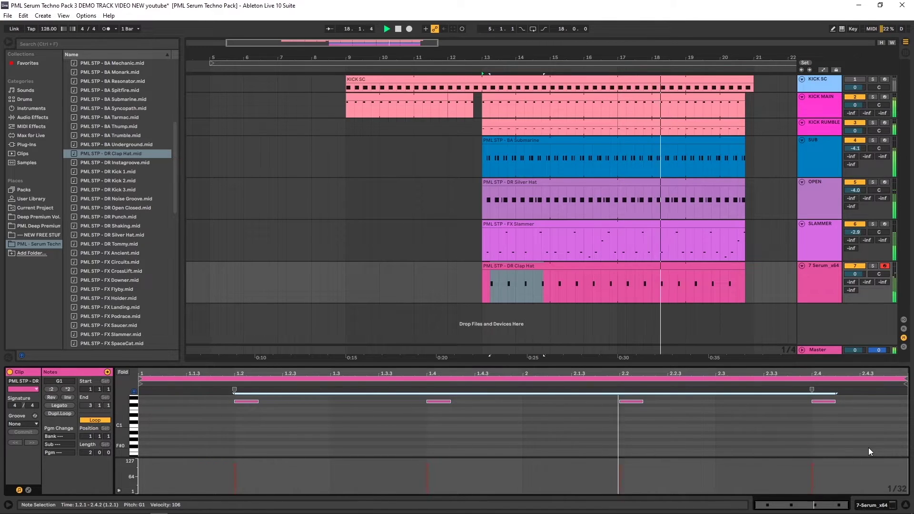
key(shift+Down)
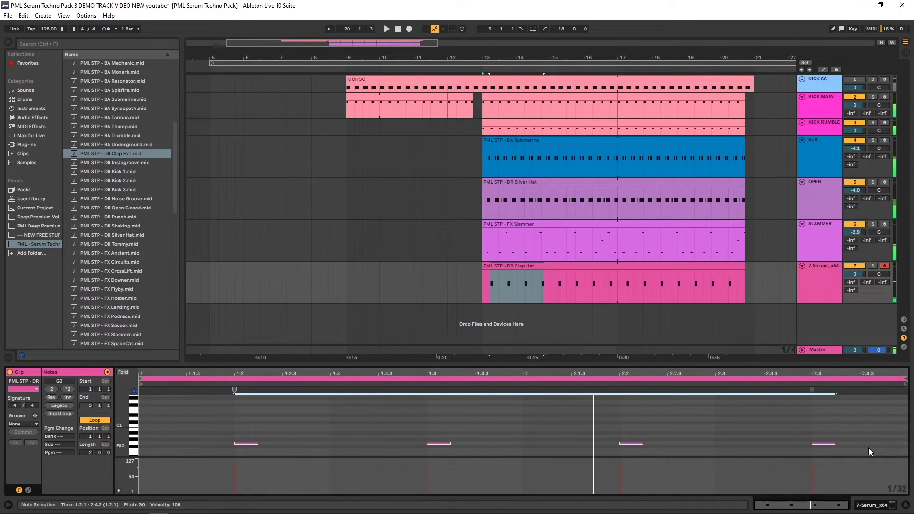
Step: Stop playback and rename the Clap Hat track CLAP
click(822, 265)
key(space)
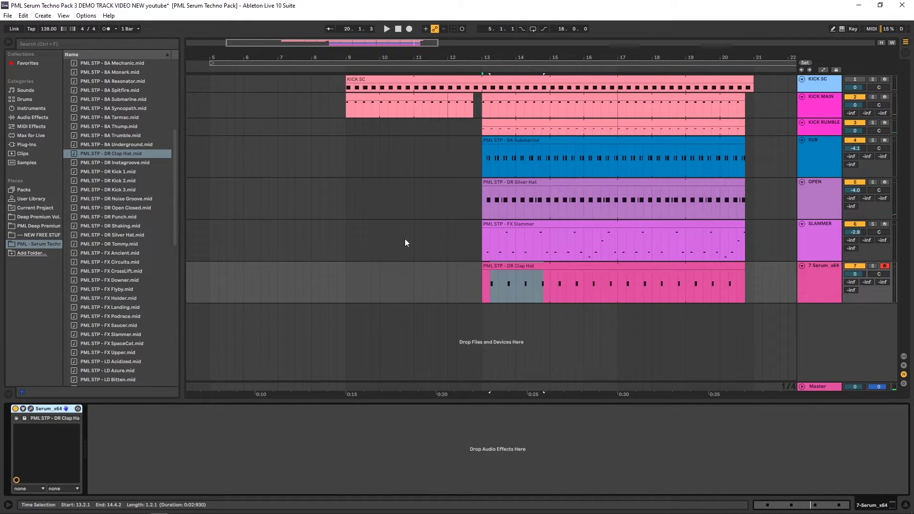
click(423, 234)
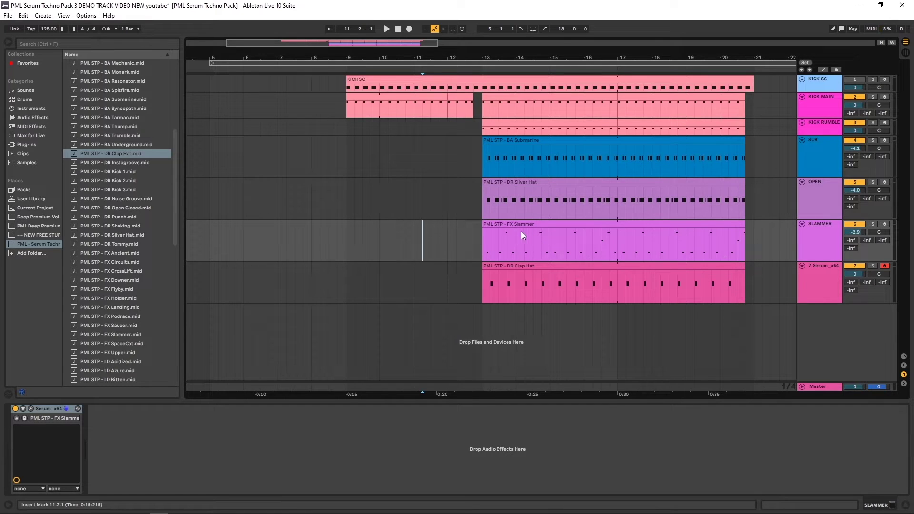
click(526, 268)
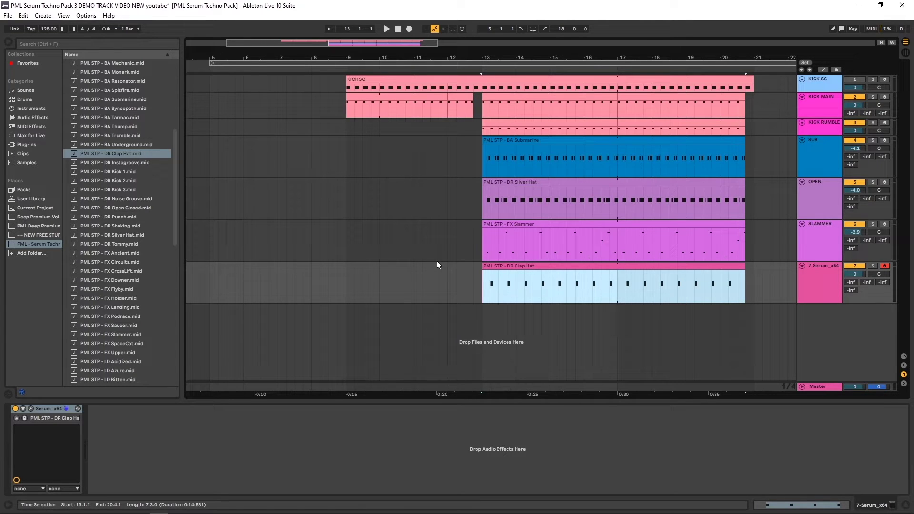
click(824, 275)
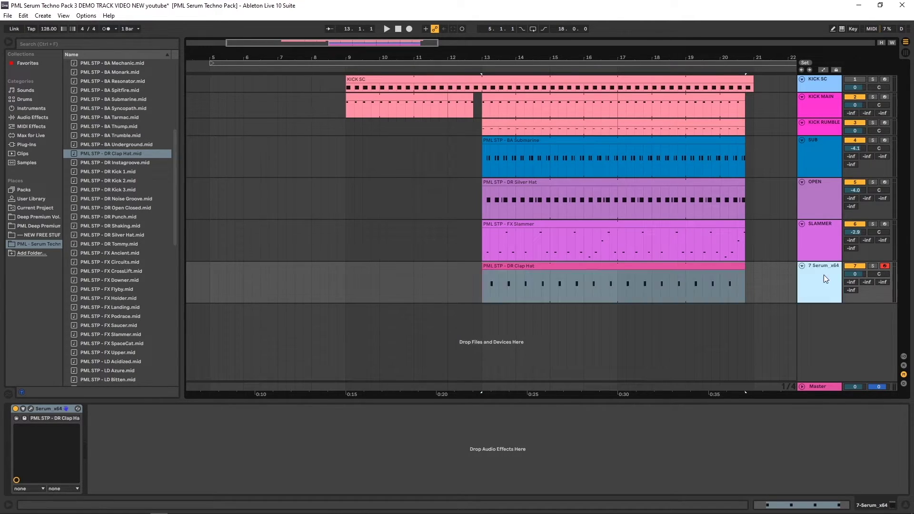
key(ctrl+r)
text(CLAP)
key(Return)
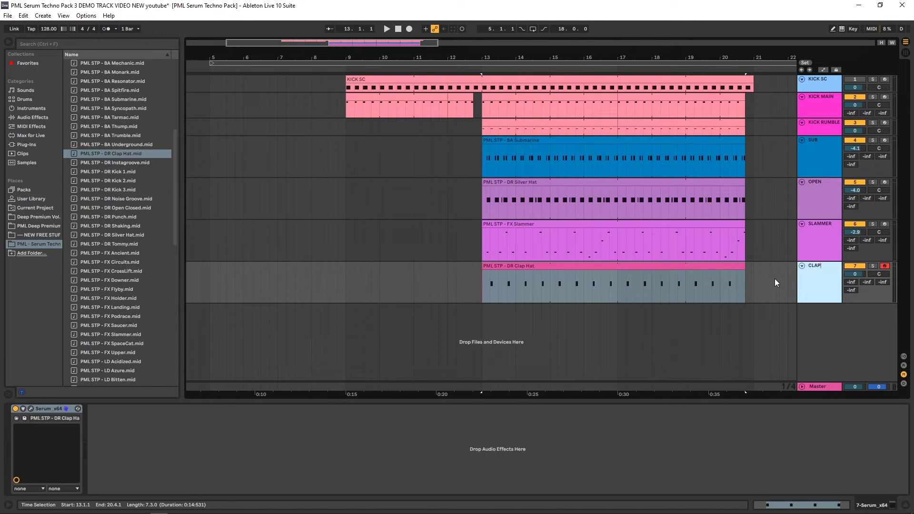
Step: Add a new Serum_x64 track and load its PML STP - DR Noise Groove preset from the user Techno Pack
click(40, 42)
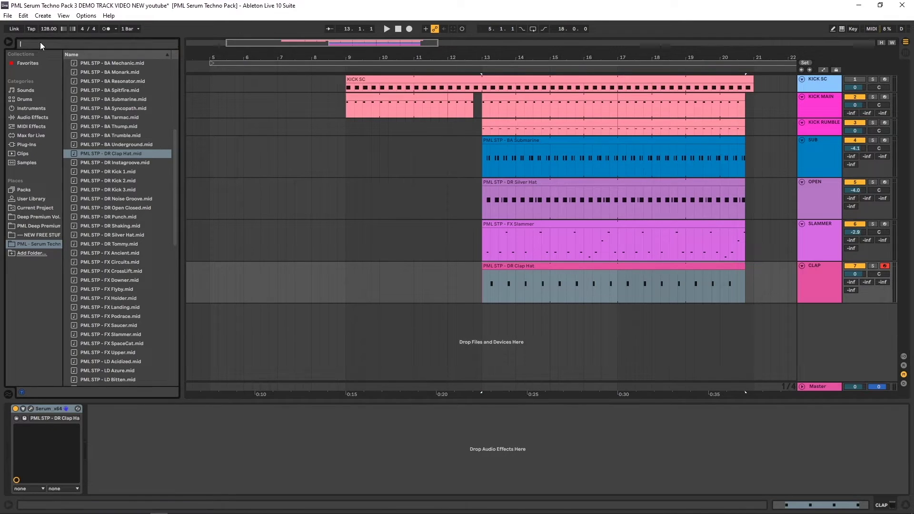
text(ser)
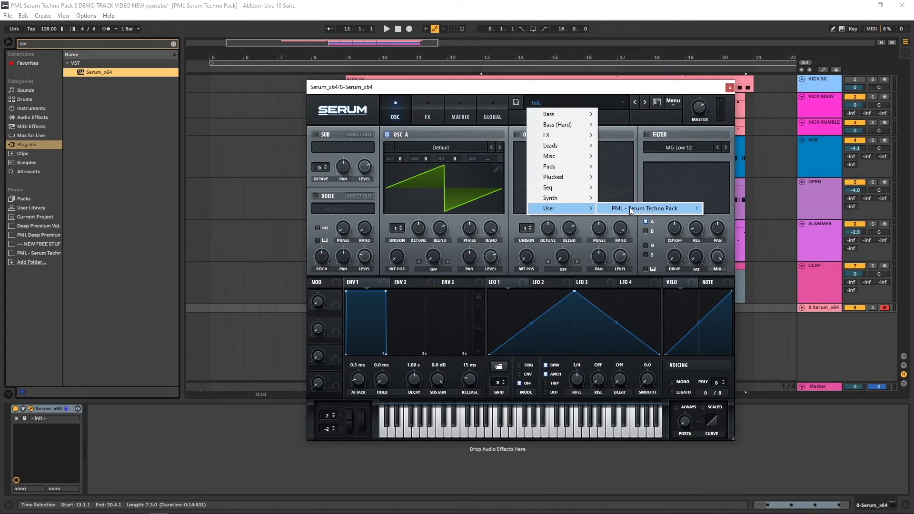
mouse_move(653, 208)
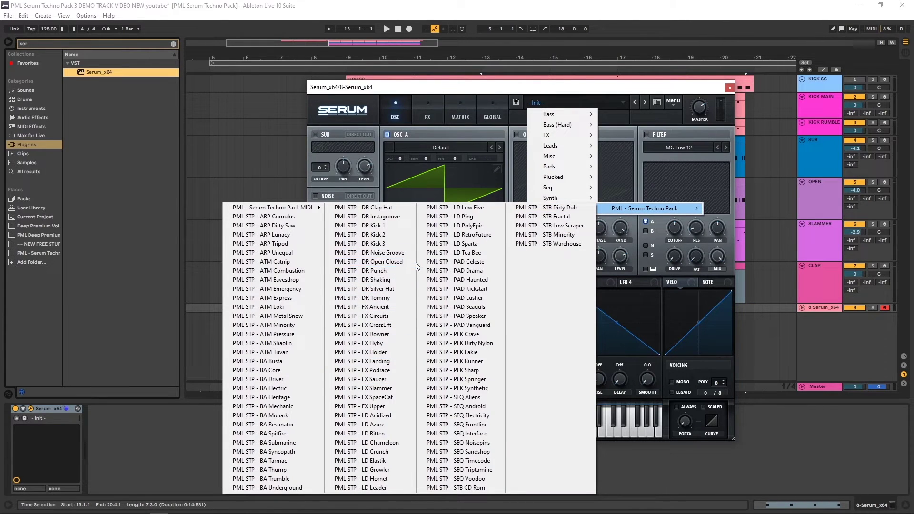
click(381, 253)
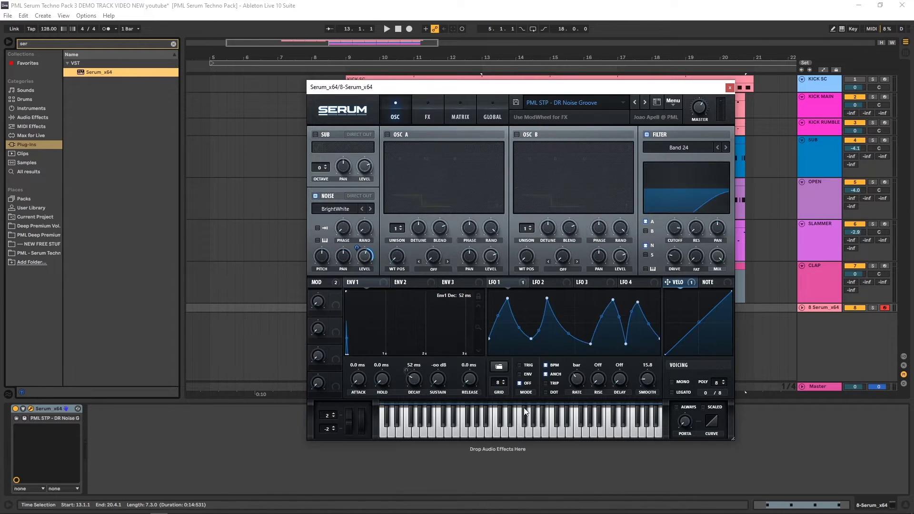
Step: Audition the Noise Groove preset on low and high Serum keys and examine its LFO 1 shape
click(593, 430)
click(618, 429)
click(478, 428)
click(478, 428)
click(592, 421)
click(509, 283)
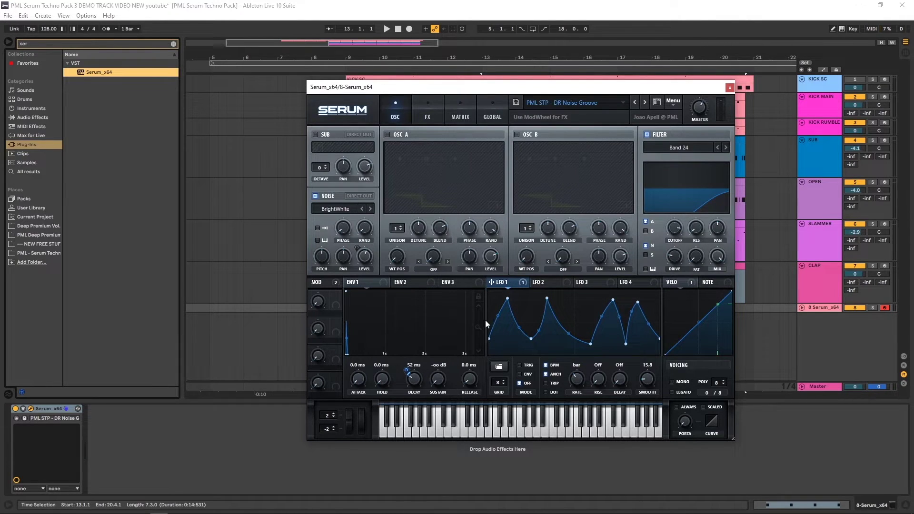
click(497, 433)
click(497, 433)
click(497, 432)
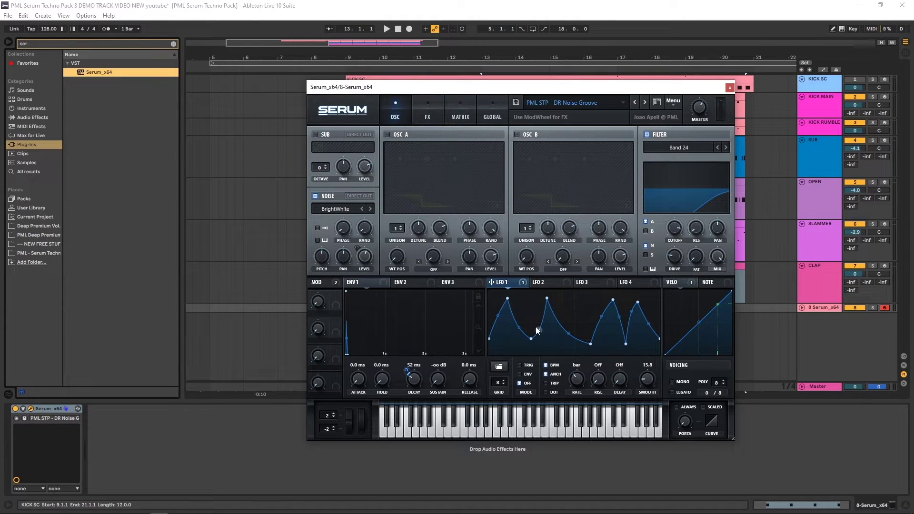
Step: Close Serum, place the PML STP - DR Noise Groove.mid clip on the new Serum track from bar 13, and play the section
drag(726, 87, 503, 80)
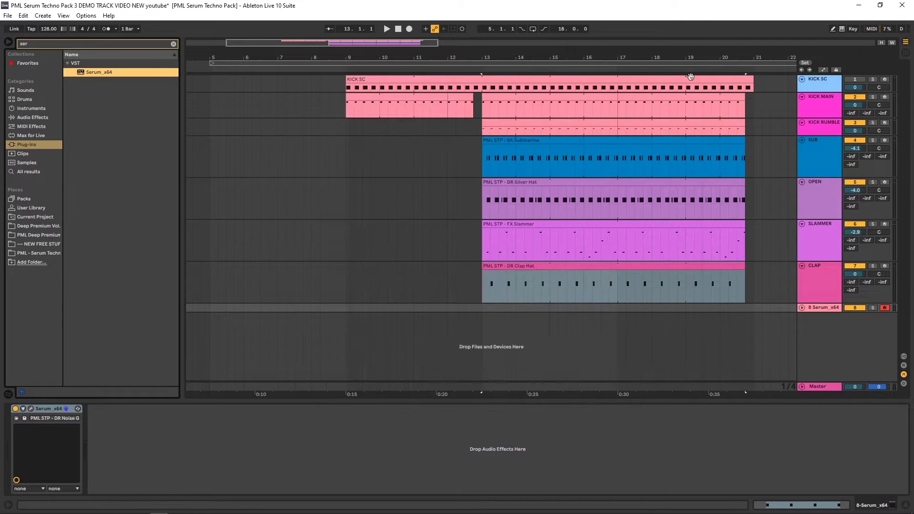
click(690, 75)
click(802, 309)
click(173, 44)
drag(116, 198, 776, 312)
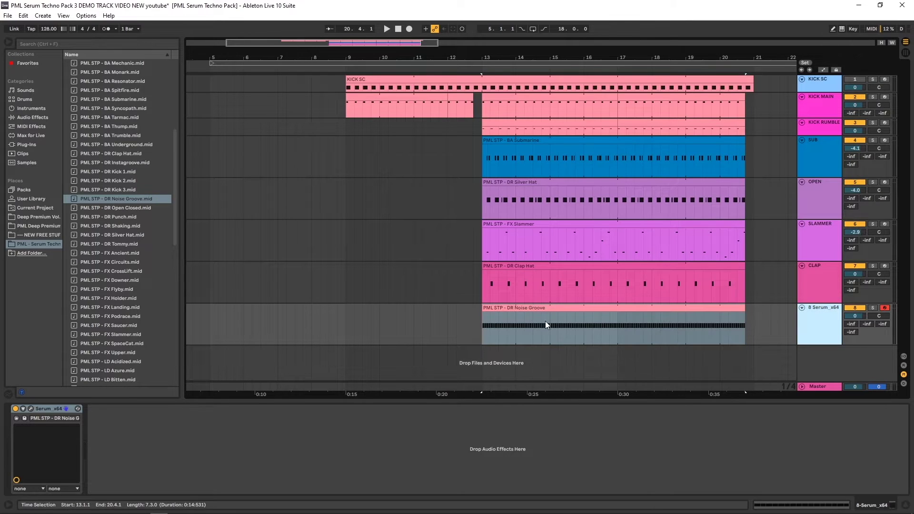
key(space)
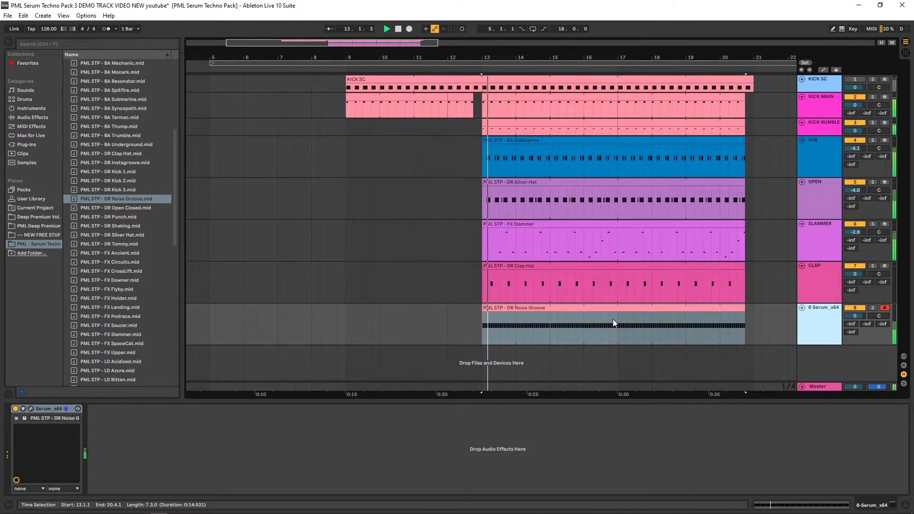
Step: Adjust the filter cutoff of the Noise Groove preset in Serum during playback, and close the plugin window
double_click(821, 308)
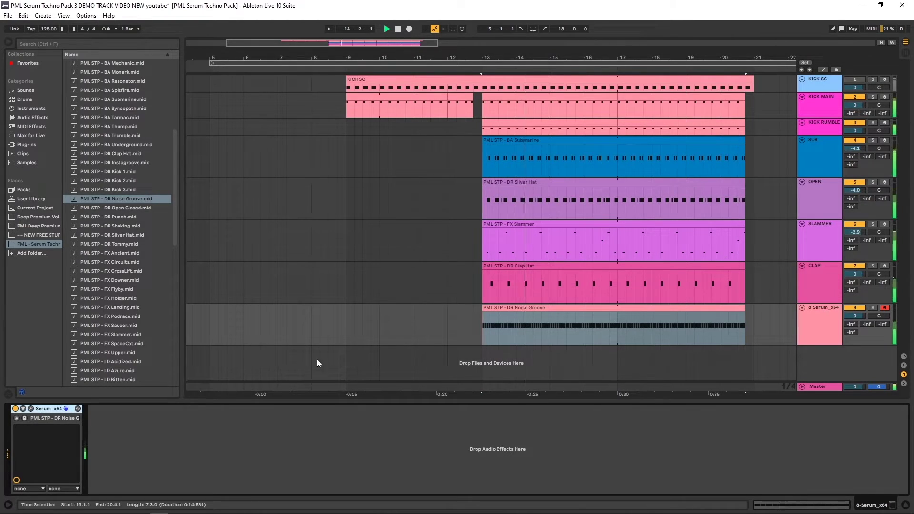
click(31, 408)
mouse_move(639, 236)
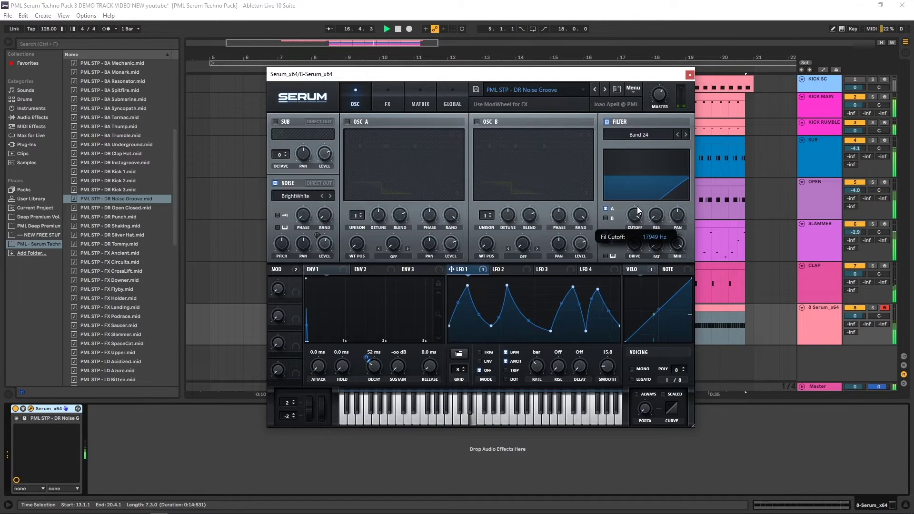
drag(638, 237, 640, 227)
click(689, 75)
Step: Set the Noise Groove track's volume to -7.6 dB, leave the track selected and stop playback
mouse_move(856, 316)
mouse_down()
mouse_move(856, 326)
mouse_move(858, 318)
mouse_up()
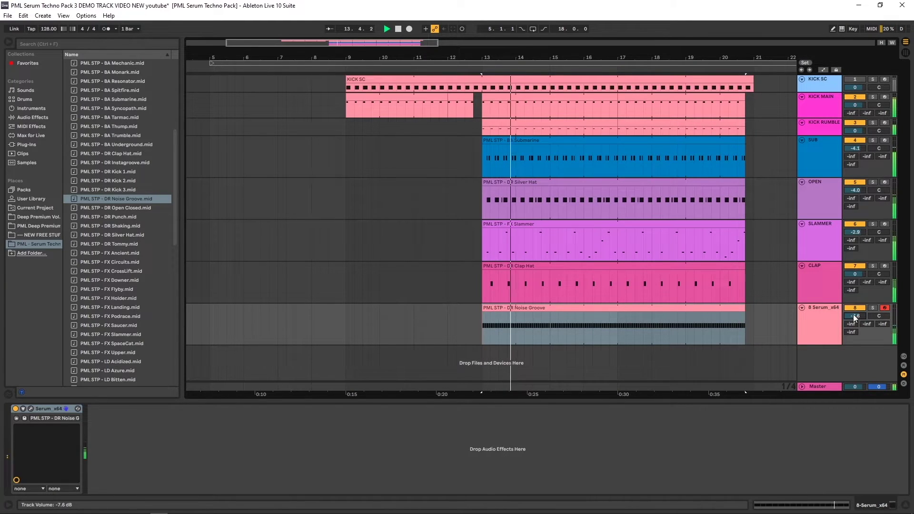
click(822, 310)
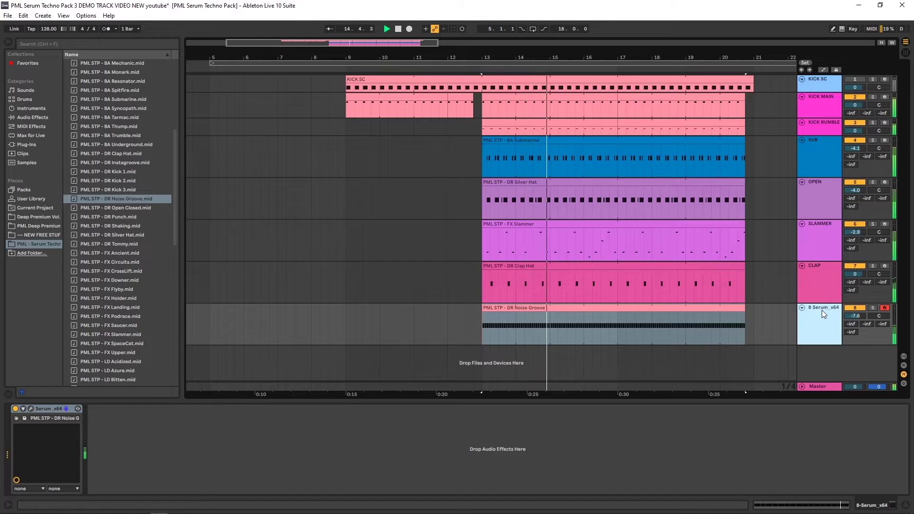
key(space)
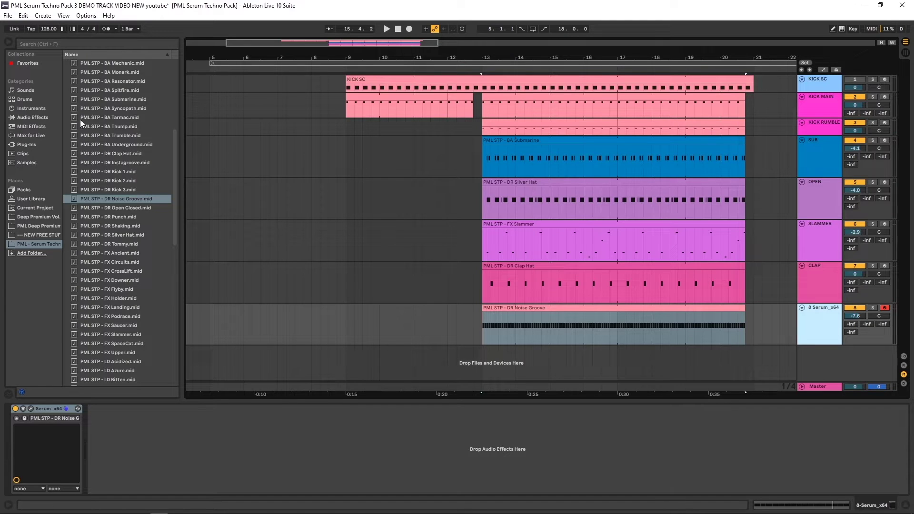
Step: Add a Compressor after Serum on the Noise Groove track and sidechain it to KICK SC
click(36, 118)
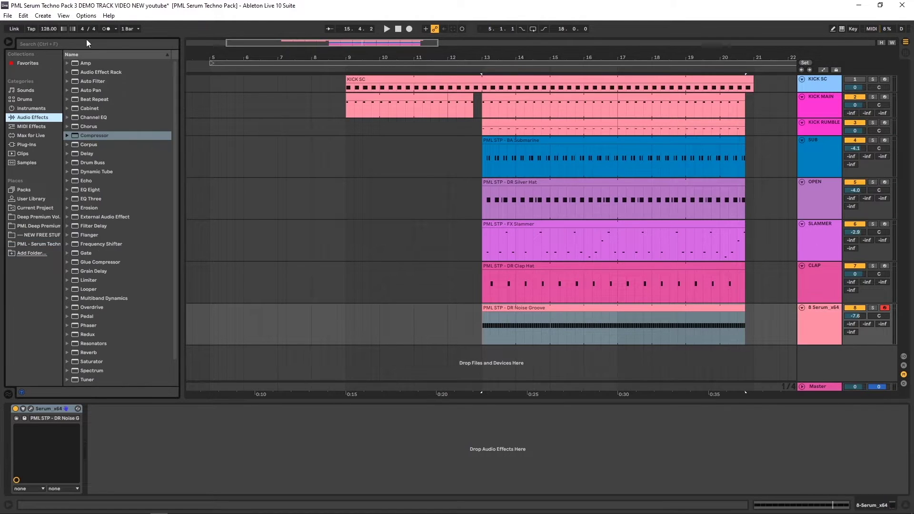
mouse_move(100, 136)
mouse_down()
mouse_move(168, 438)
mouse_move(358, 455)
mouse_up()
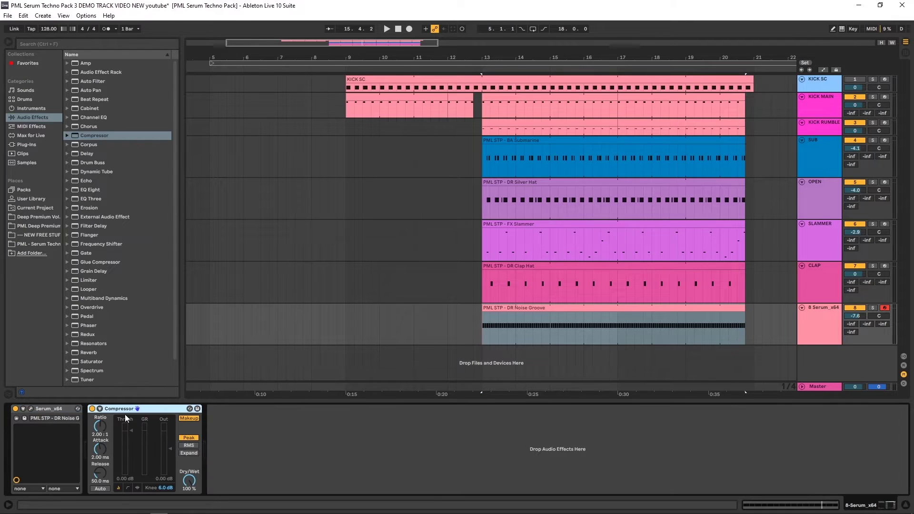
click(100, 409)
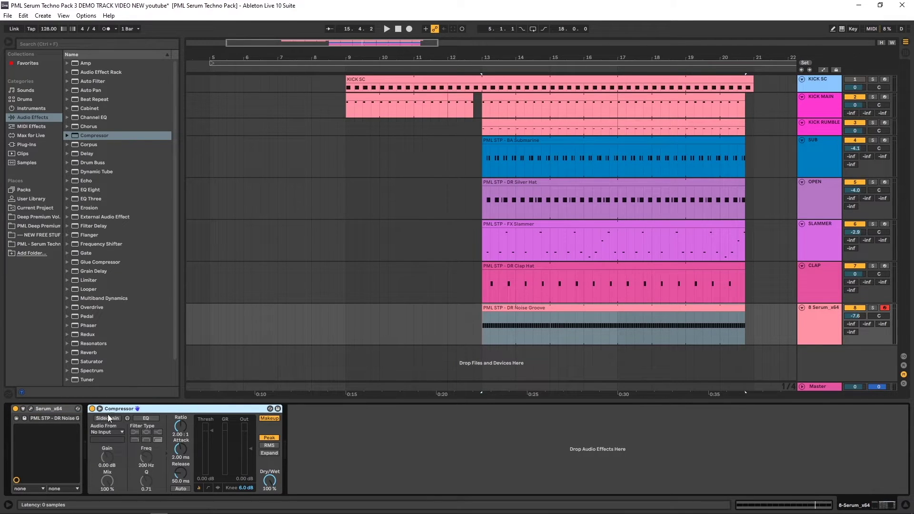
click(106, 433)
click(128, 330)
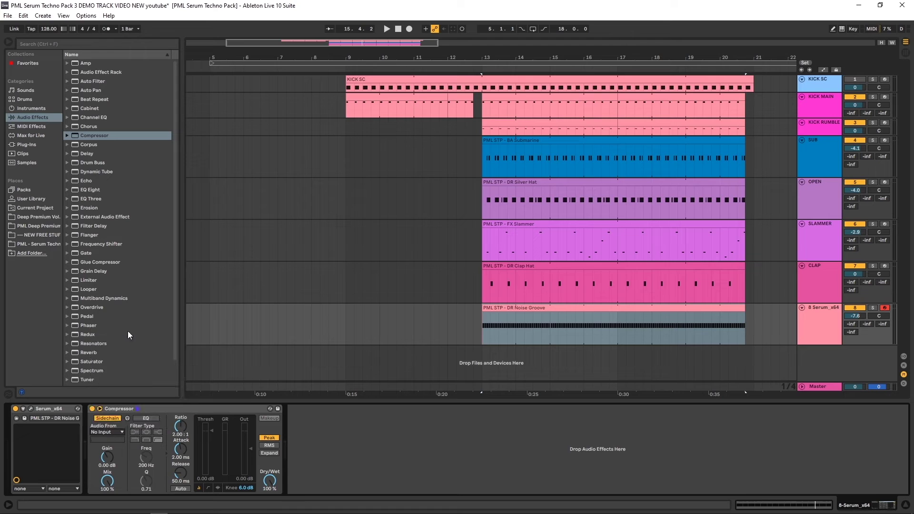
Step: During playback, set the sidechain compressor's threshold to -33.1 dB, release to 17.5 ms and output gain to 1.00 dB
key(space)
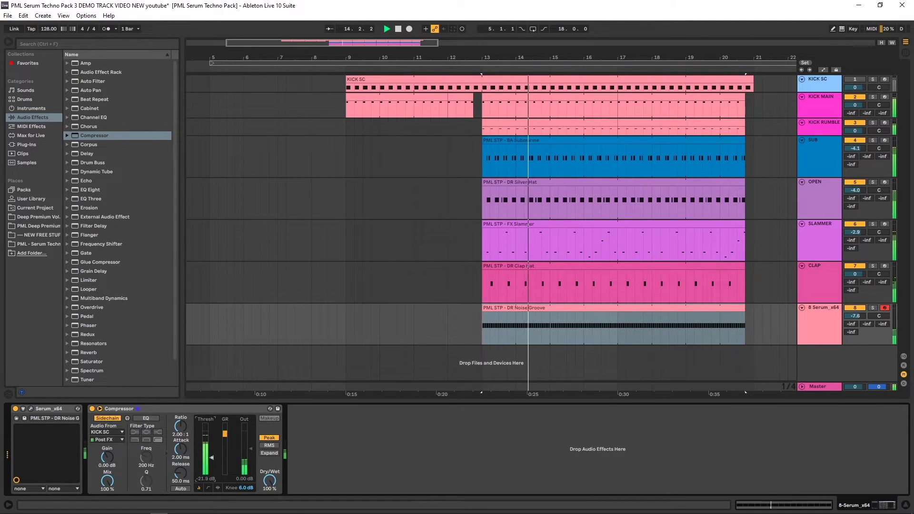
drag(211, 431, 211, 458)
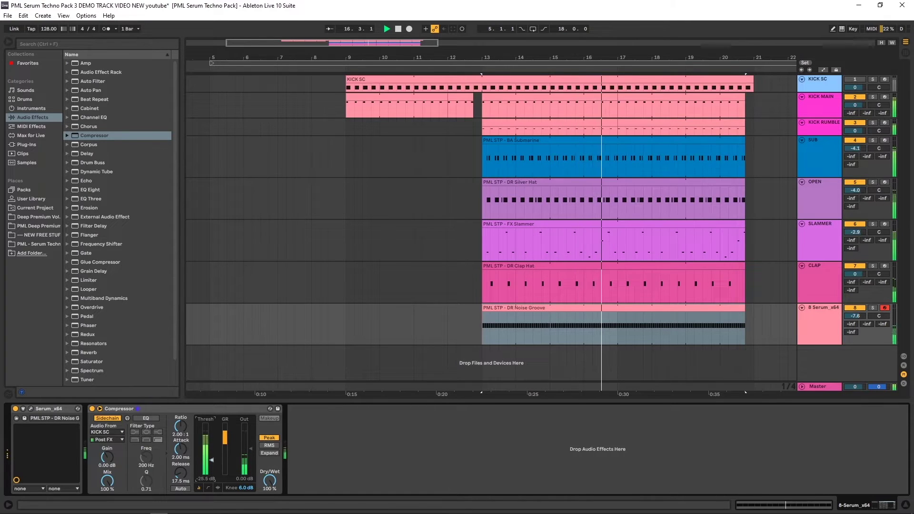
drag(247, 477, 214, 458)
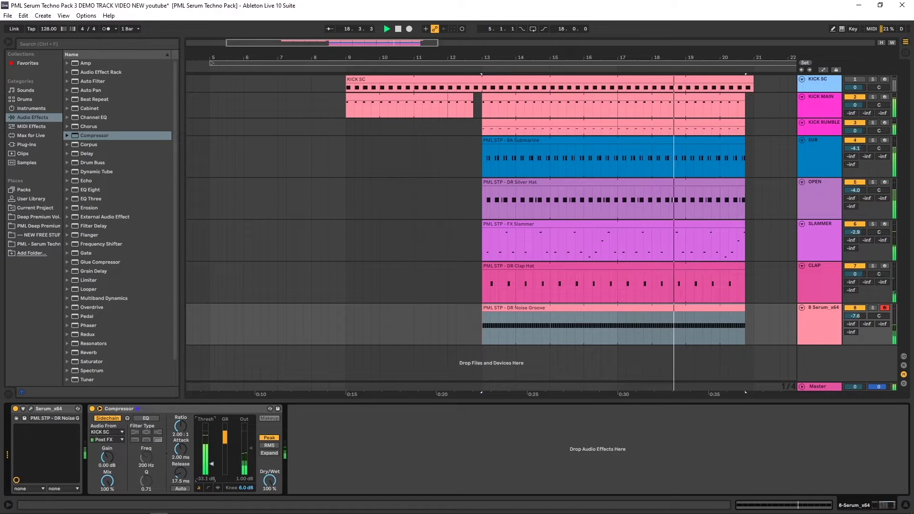
Step: Bypass the Noise Groove track's compressor and replay the section to hear it without sidechaining
key(space)
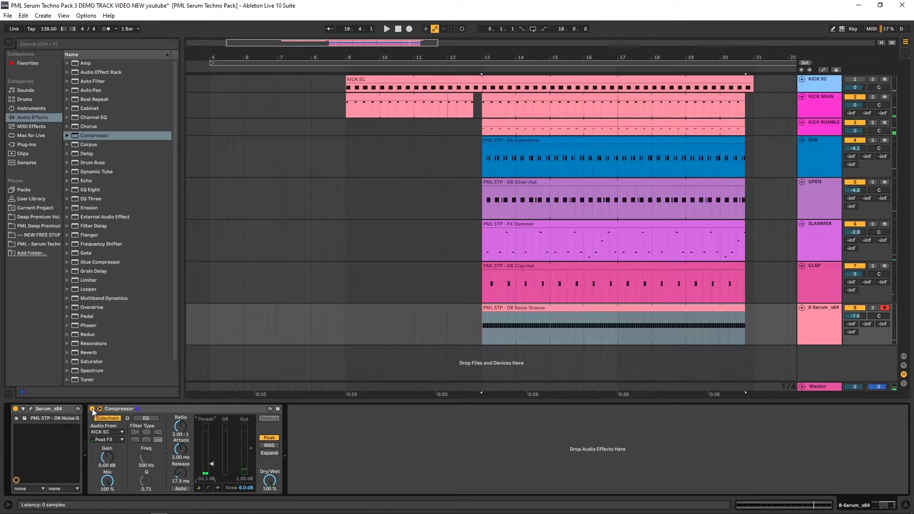
click(93, 409)
key(space)
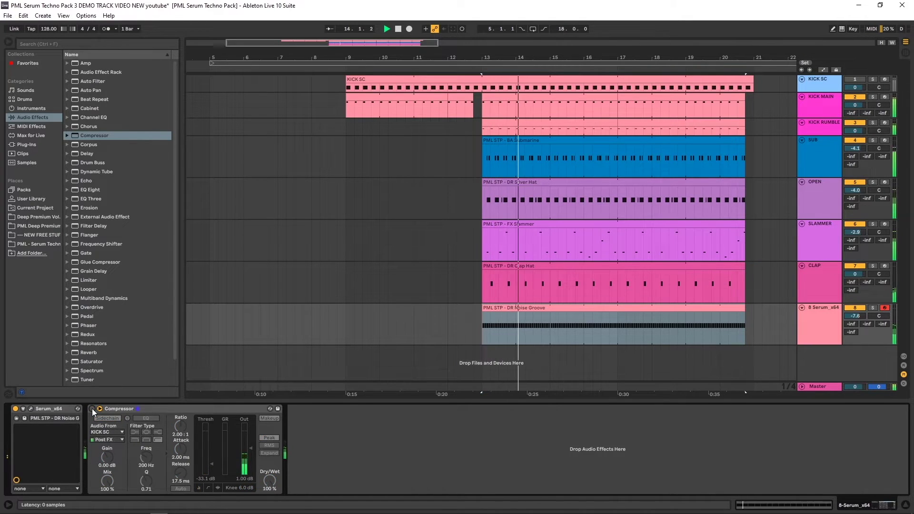
Step: Re-enable the Noise Groove track's compressor and set its threshold to -26.3 dB
click(92, 409)
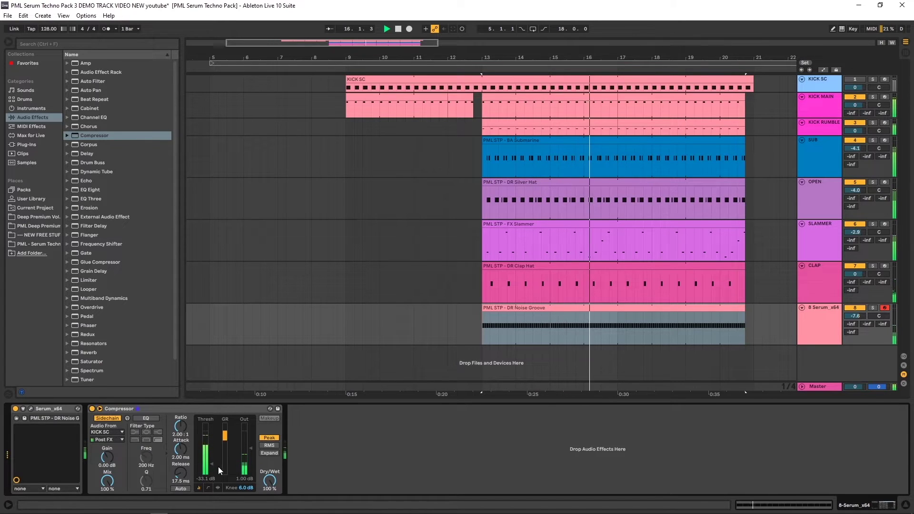
drag(209, 458, 210, 439)
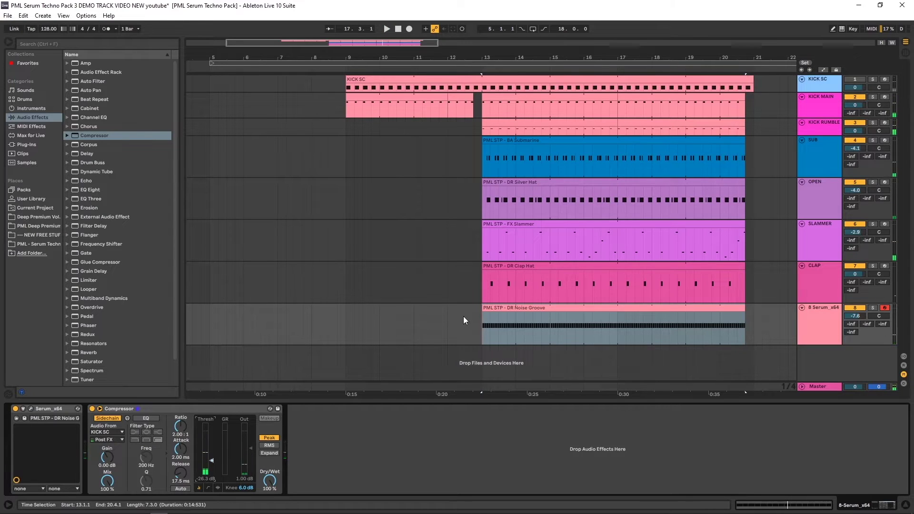
Step: Rename the Noise Groove track as SHAKER
click(827, 309)
click(493, 272)
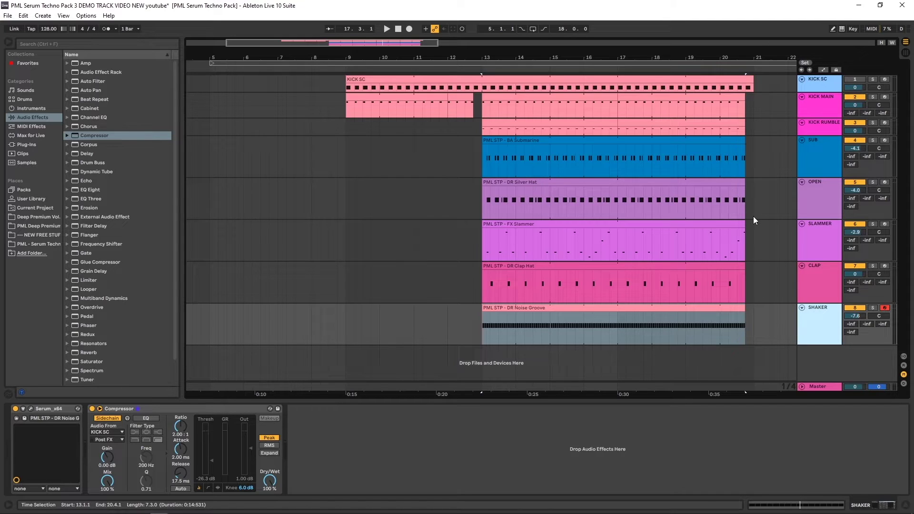
Step: Fold the OPEN, SLAMMER, CLAP and SHAKER tracks and slightly reduce the height of the SUB track
key(minus)
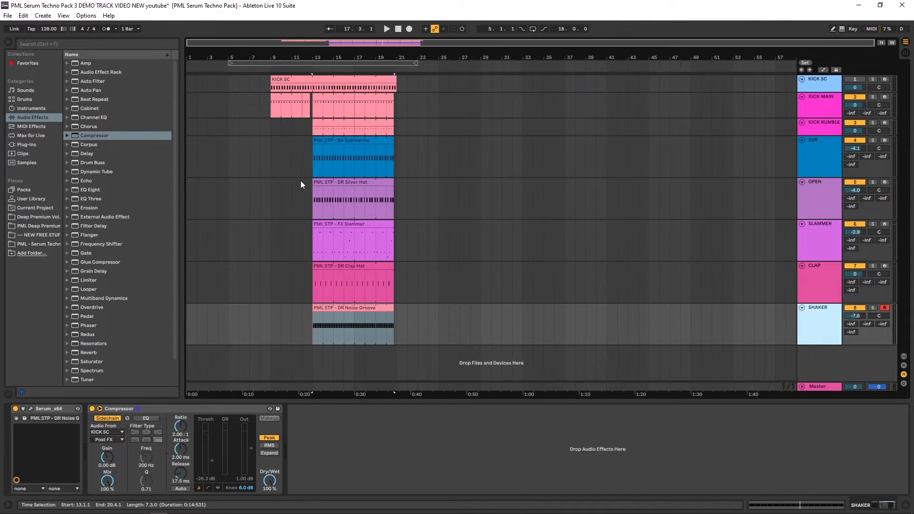
key(plus)
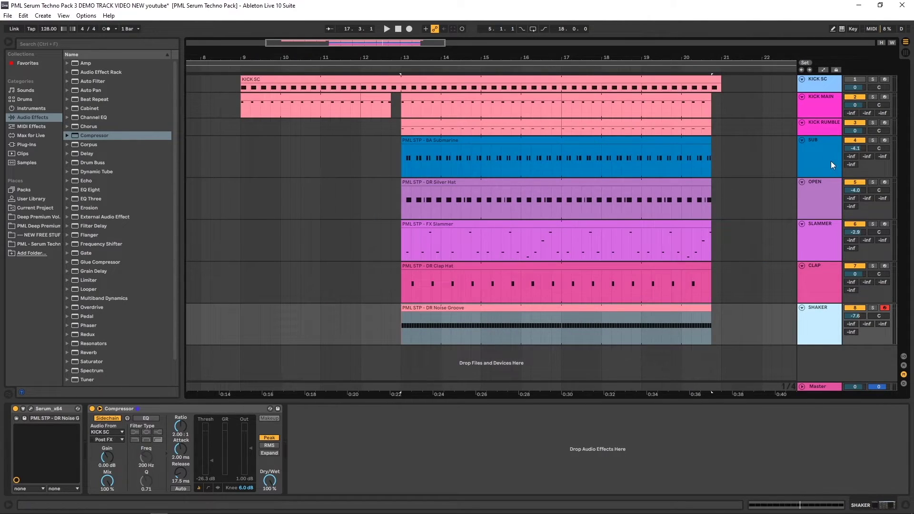
click(802, 141)
click(802, 141)
click(802, 182)
click(802, 191)
click(802, 200)
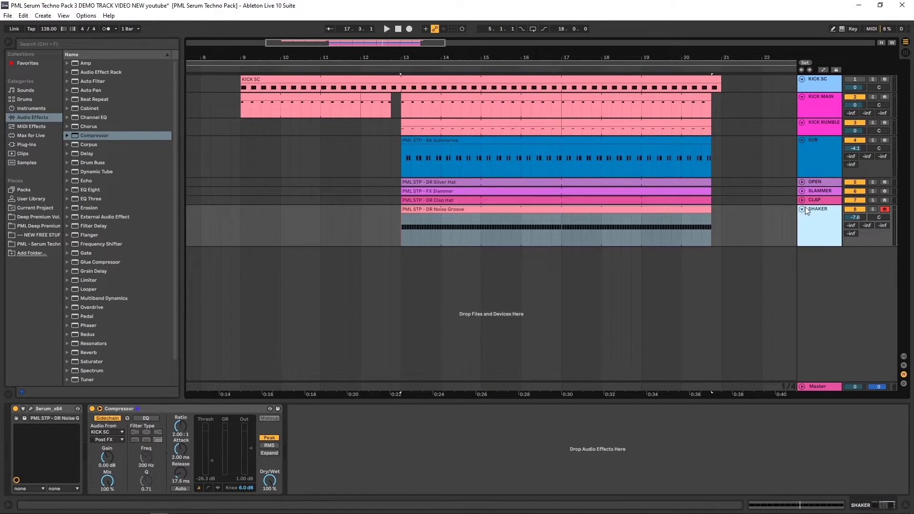
click(802, 210)
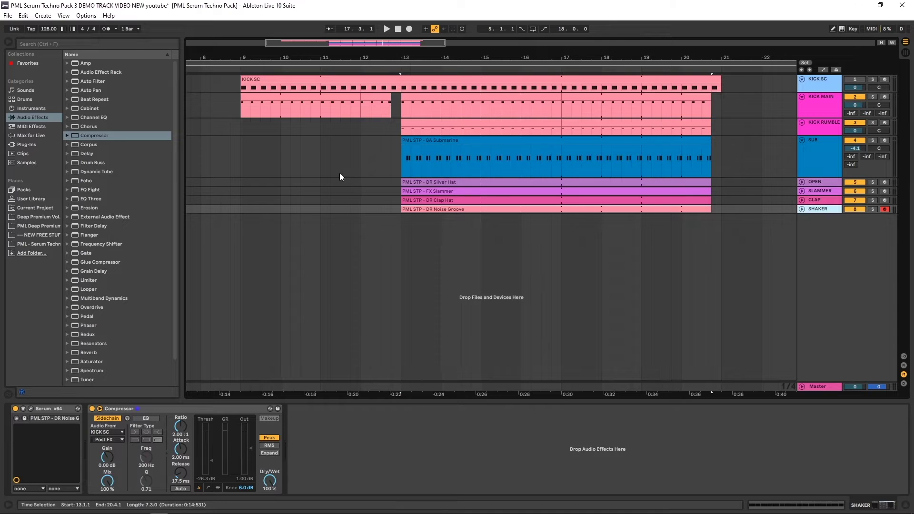
click(805, 163)
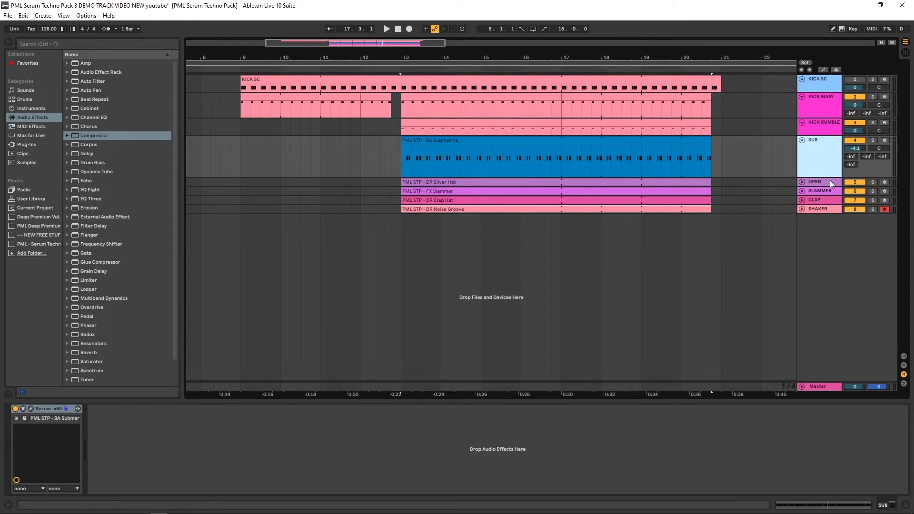
drag(831, 176, 831, 168)
Step: Play the arrangement from the start of the BA Submarine clip at bar 13, and stop playback
click(452, 141)
key(space)
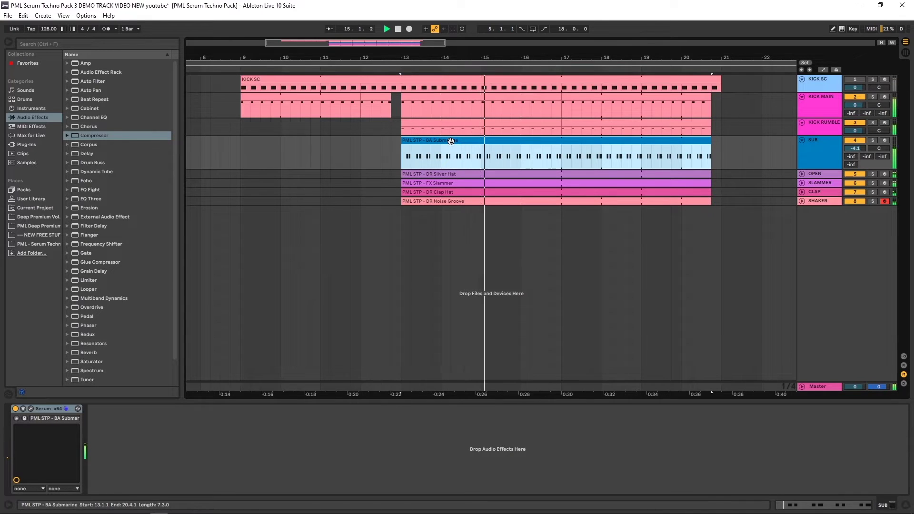
click(626, 233)
key(space)
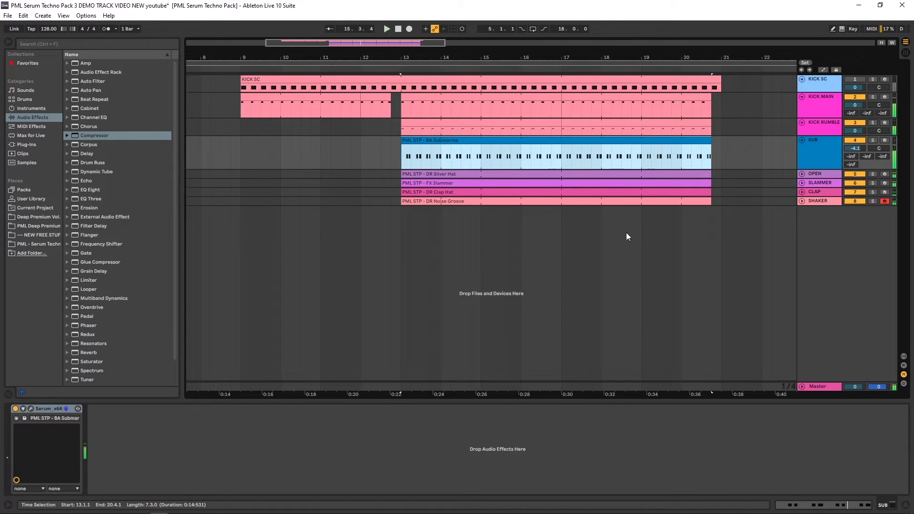
Step: Review the devices on the OPEN, SLAMMER, CLAP, SHAKER and SUB tracks, including the Silver Hat preset in Serum
click(819, 175)
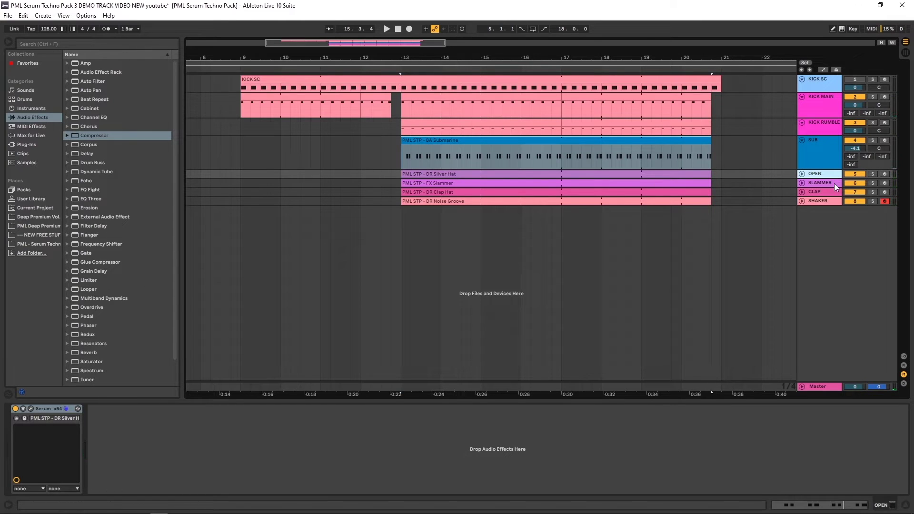
click(828, 185)
click(821, 193)
click(821, 201)
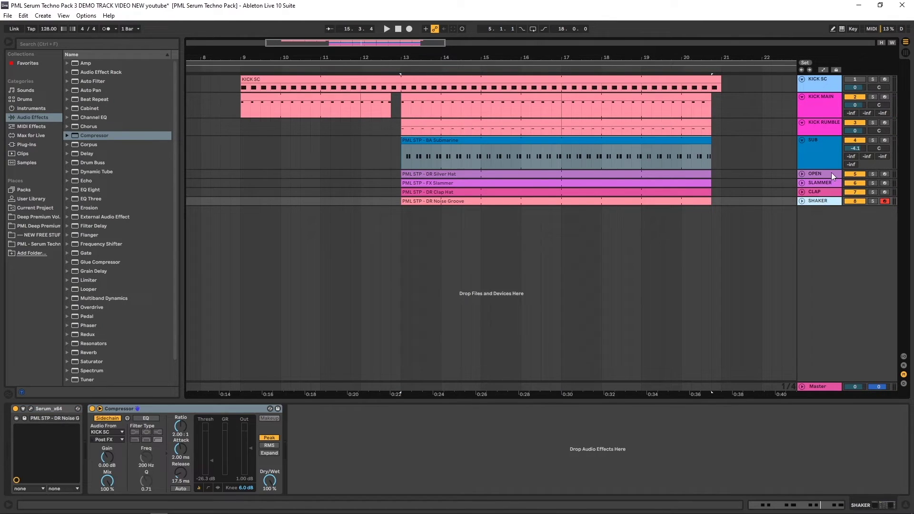
click(831, 173)
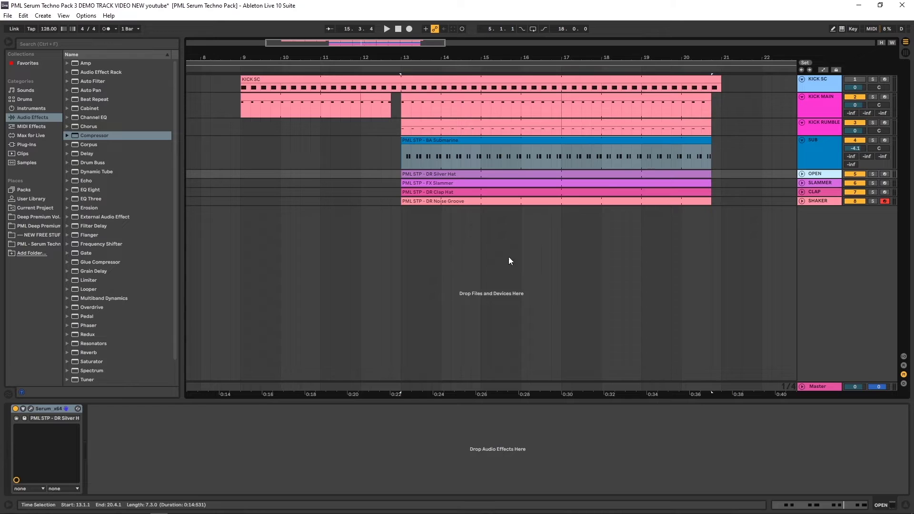
click(30, 409)
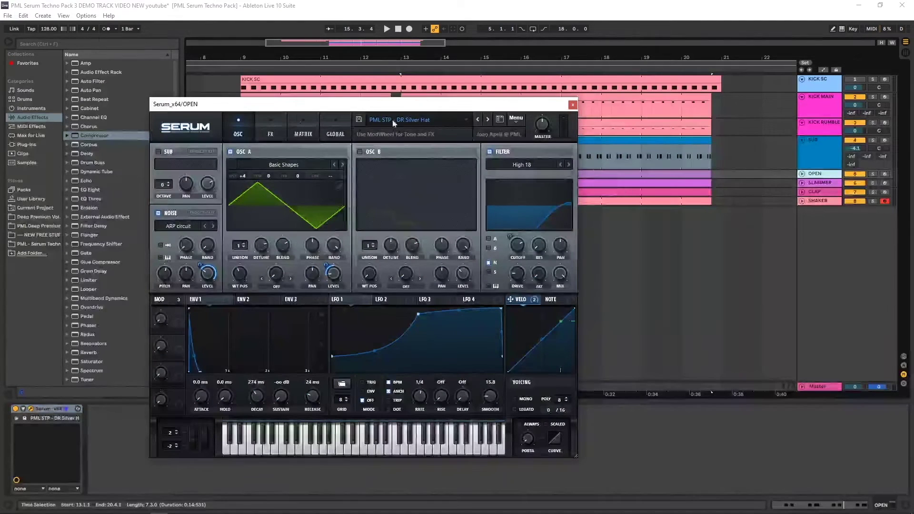
click(573, 105)
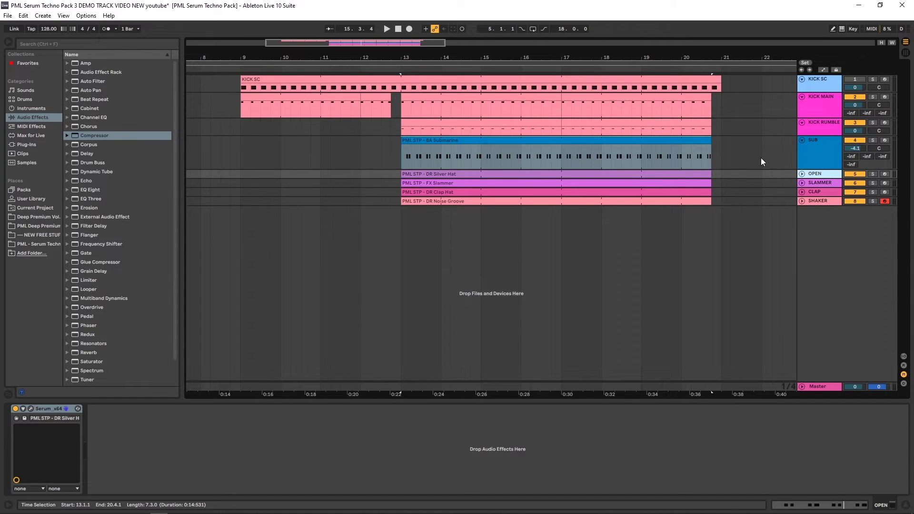
click(819, 144)
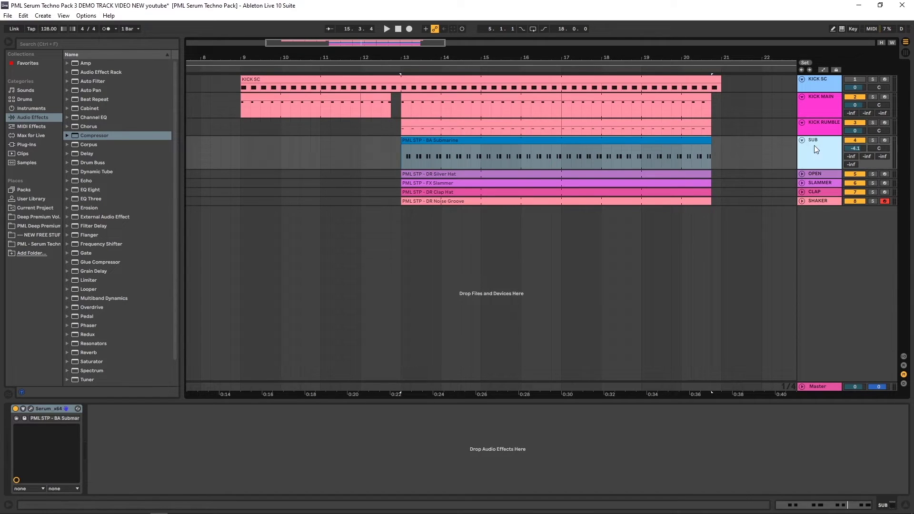
click(620, 200)
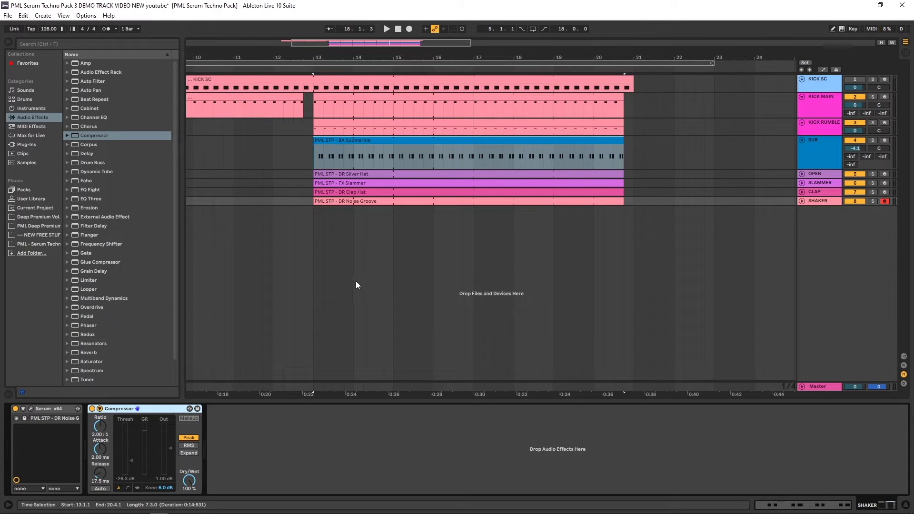
scroll(347, 275, down, 3)
scroll(225, 236, up, 3)
scroll(225, 236, down, 3)
scroll(240, 60, up, 2)
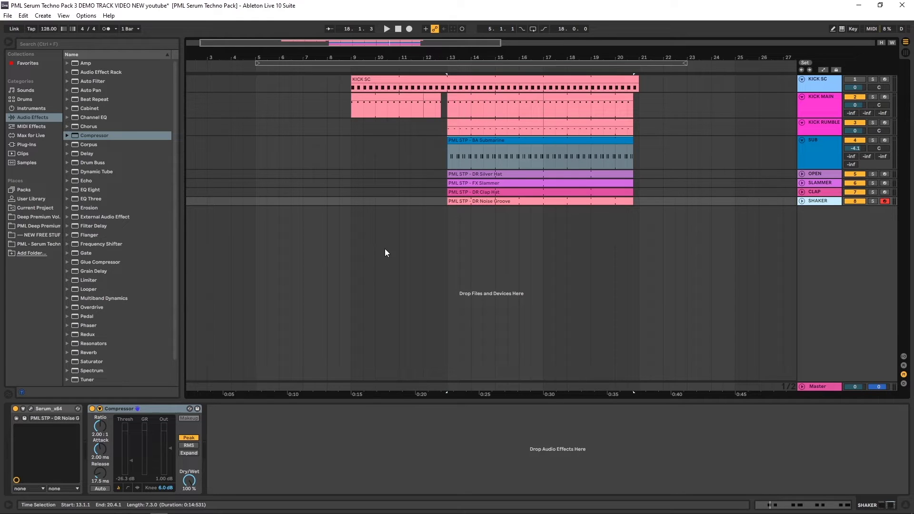
Step: Add Serum_x64 on a new track and load the PML STP - LD Leader preset
click(46, 41)
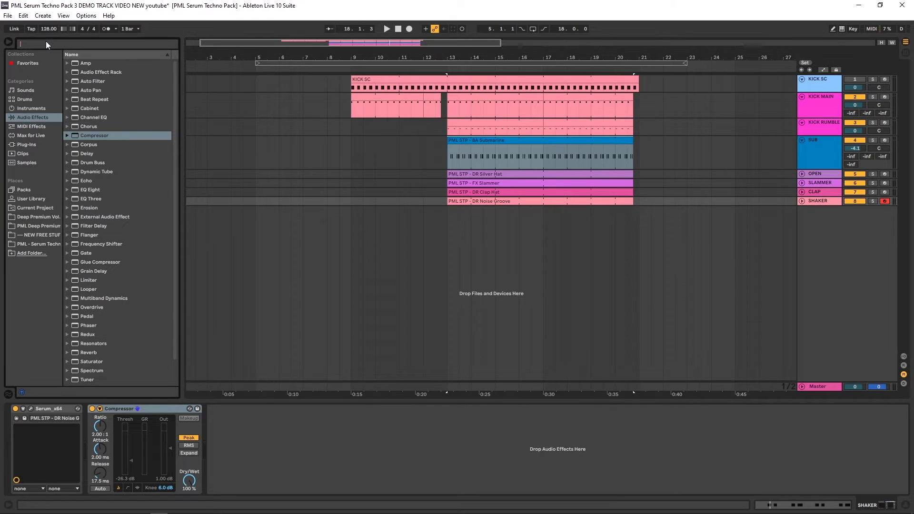
text(ser)
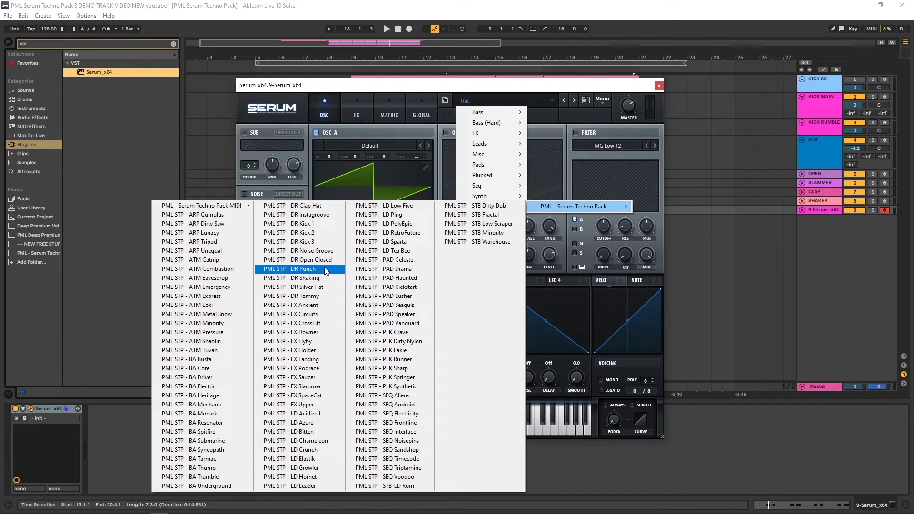
click(307, 486)
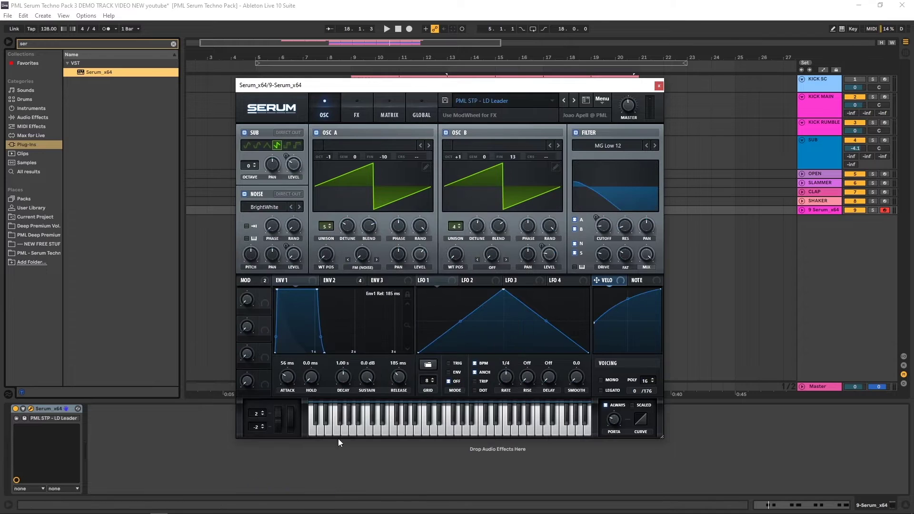
Step: Audition the LD Leader preset by playing notes on Serum's on-screen keyboard
drag(421, 88, 462, 83)
mouse_move(461, 422)
mouse_down()
mouse_move(520, 422)
mouse_move(450, 427)
mouse_up()
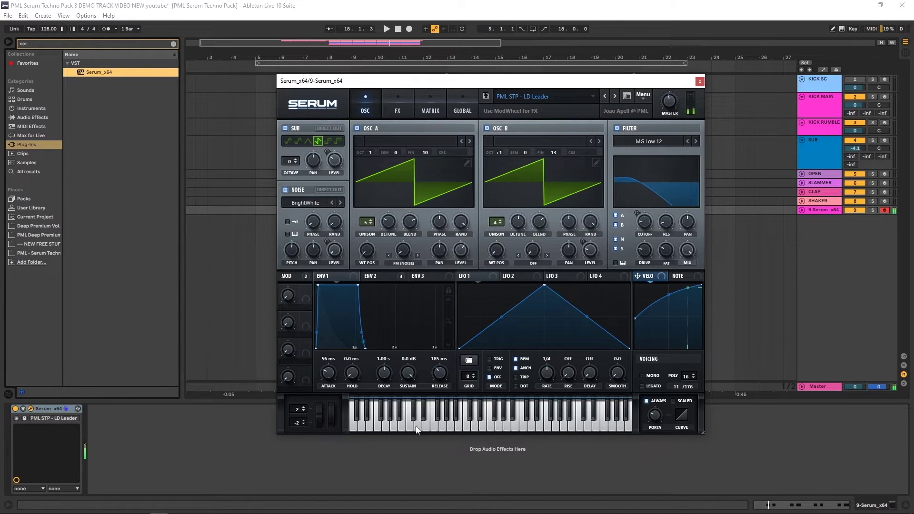
click(384, 429)
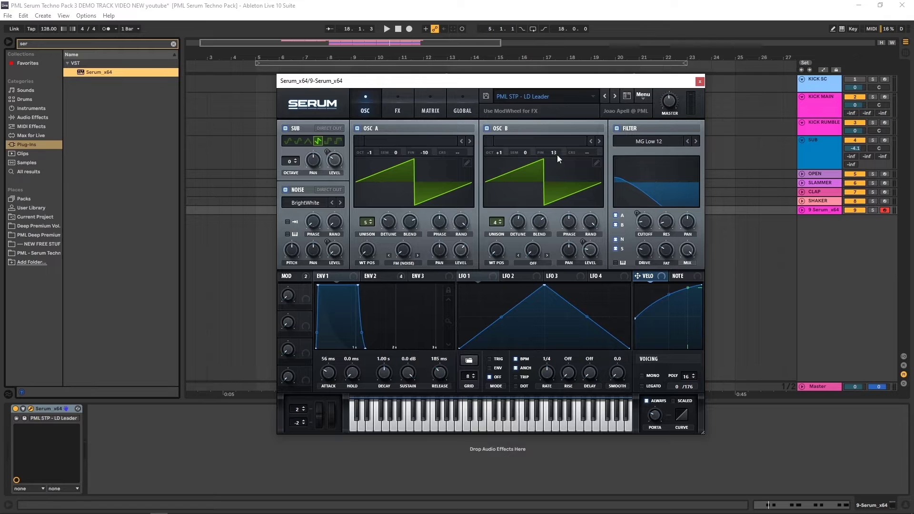
Step: Insert PML STP - ARP Cumulus.mid from the Serum Techno Pack folder on the LD Leader track at bar 5 and trim it to 16 bars
click(700, 82)
click(802, 210)
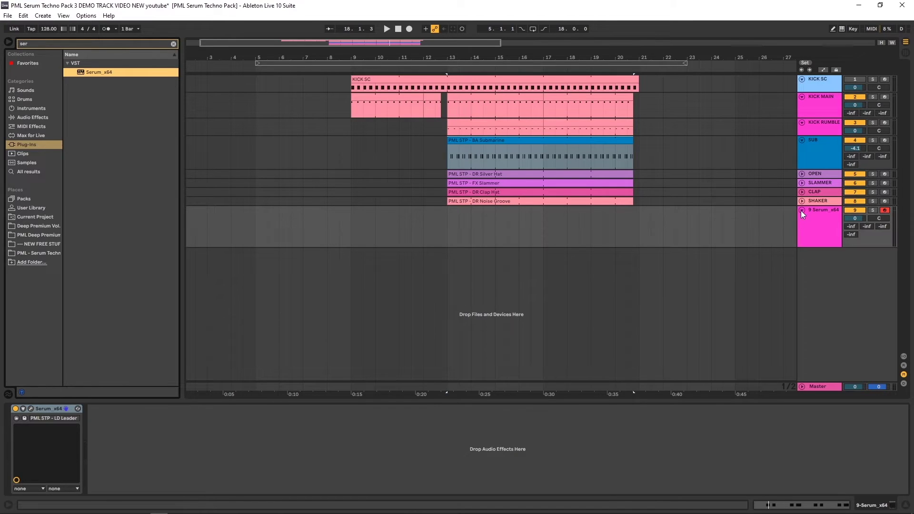
click(814, 216)
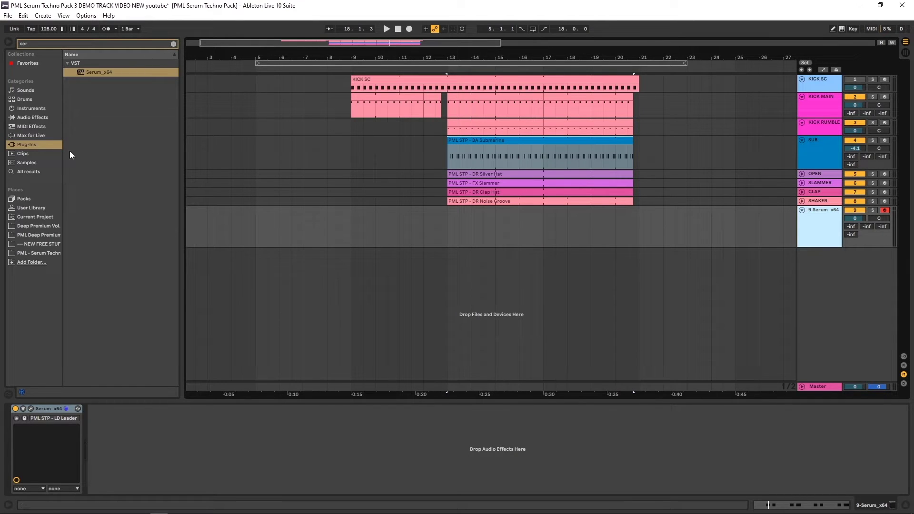
click(38, 235)
click(38, 252)
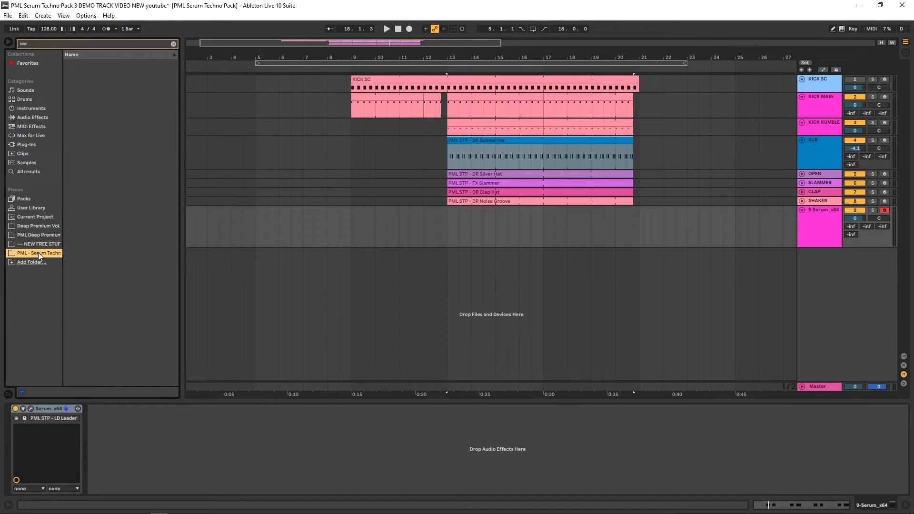
click(174, 44)
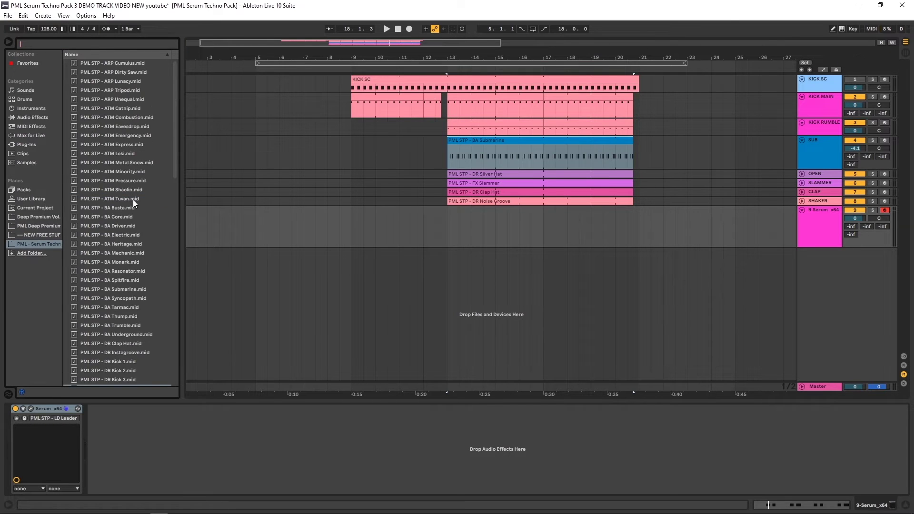
scroll(118, 183, down, 5)
drag(173, 174, 174, 130)
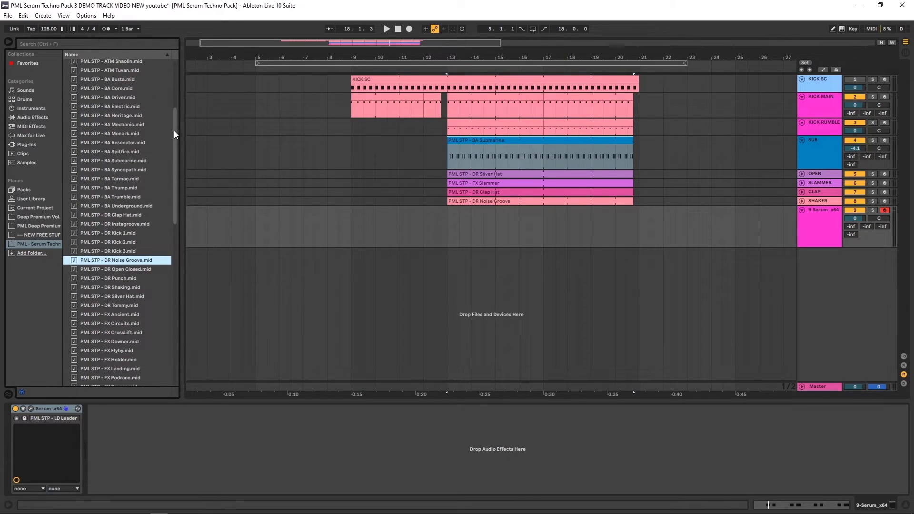
scroll(173, 131, up, 7)
drag(116, 62, 252, 214)
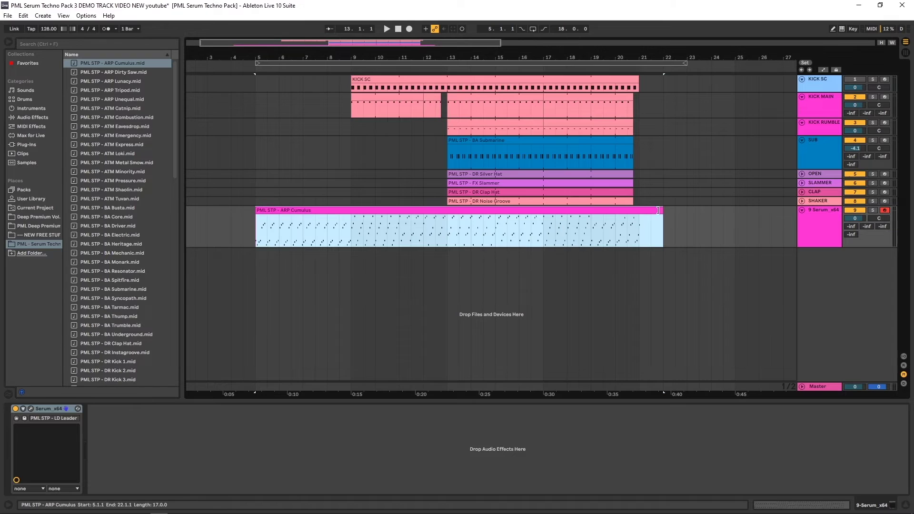
Step: Solo the LD Leader track and play the ARP Cumulus clip while adjusting Serum's filter cutoff and mod wheel
key(space)
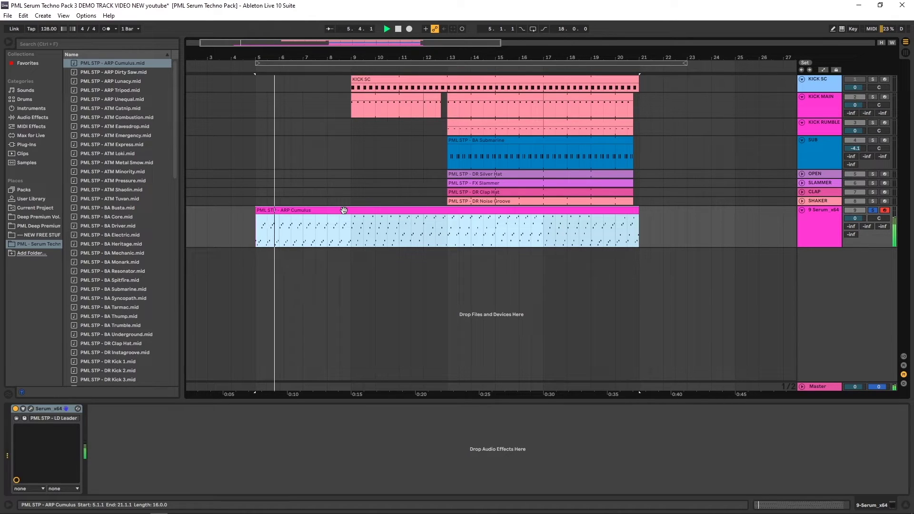
click(809, 216)
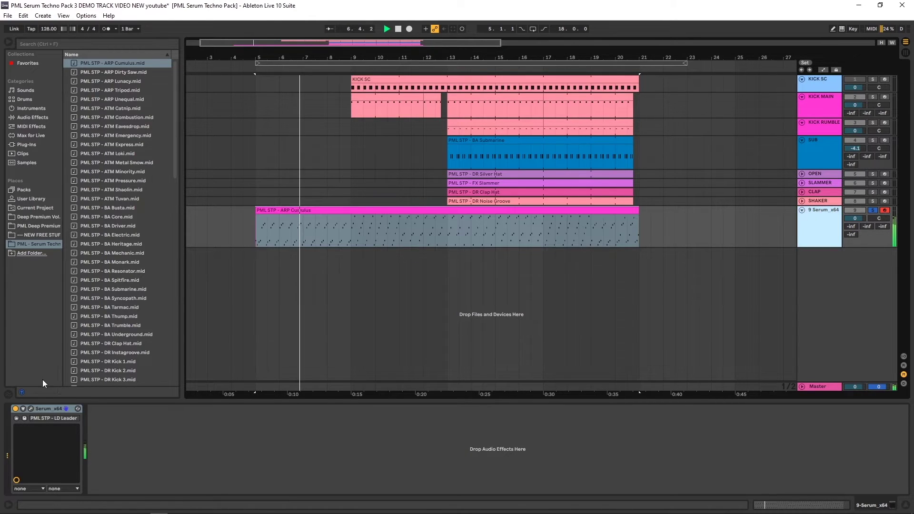
click(30, 409)
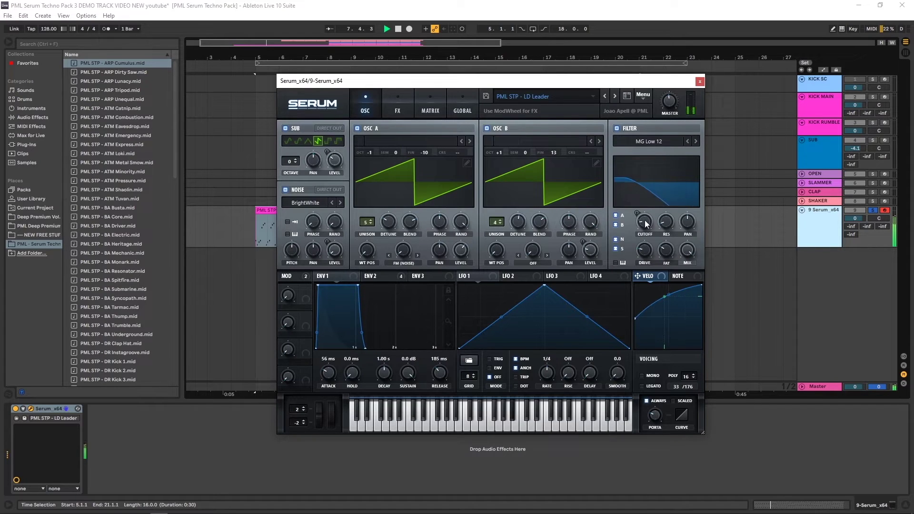
mouse_move(649, 206)
mouse_down()
mouse_move(653, 180)
mouse_move(651, 224)
mouse_move(650, 185)
mouse_move(649, 202)
mouse_up()
mouse_move(333, 420)
mouse_down()
mouse_move(347, 318)
mouse_move(339, 424)
mouse_up()
drag(647, 214, 652, 222)
drag(460, 81, 452, 80)
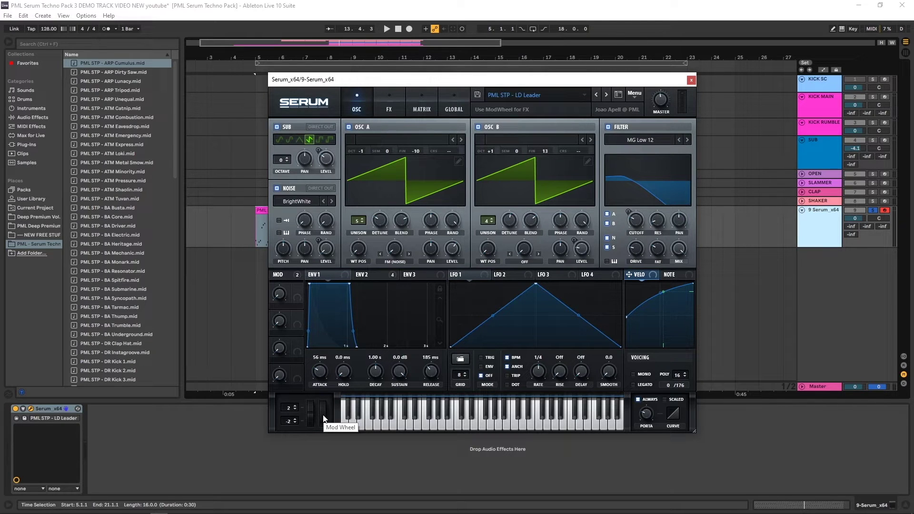
Step: Replay the lead arpeggio from bar 5 while raising Serum's mod wheel and sweeping the filter cutoff
key(space)
drag(326, 418, 324, 400)
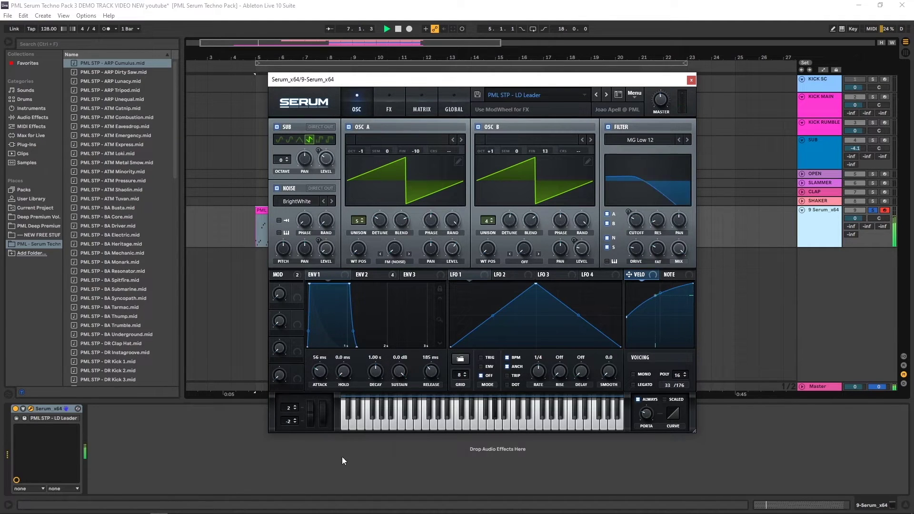
drag(646, 222, 633, 186)
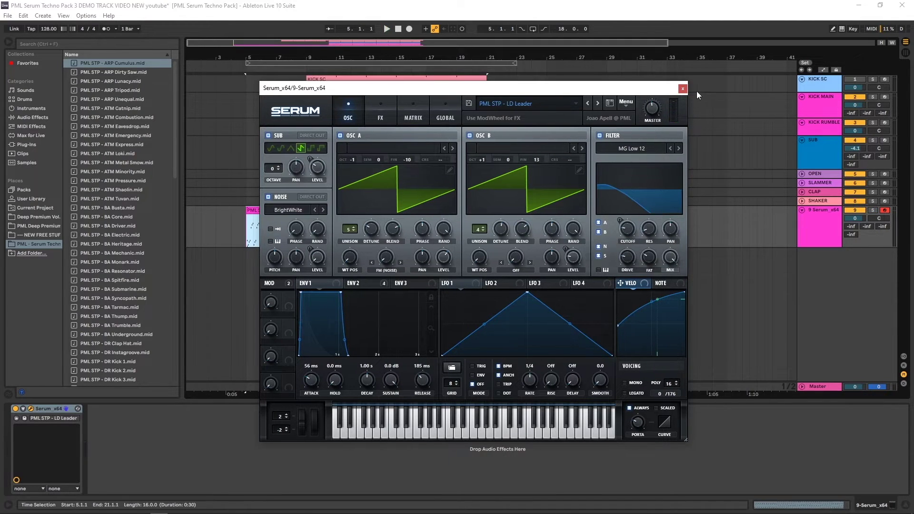
Step: Play the arrangement from bar 12 and open the BA Submarine bass clip to check its note
click(683, 89)
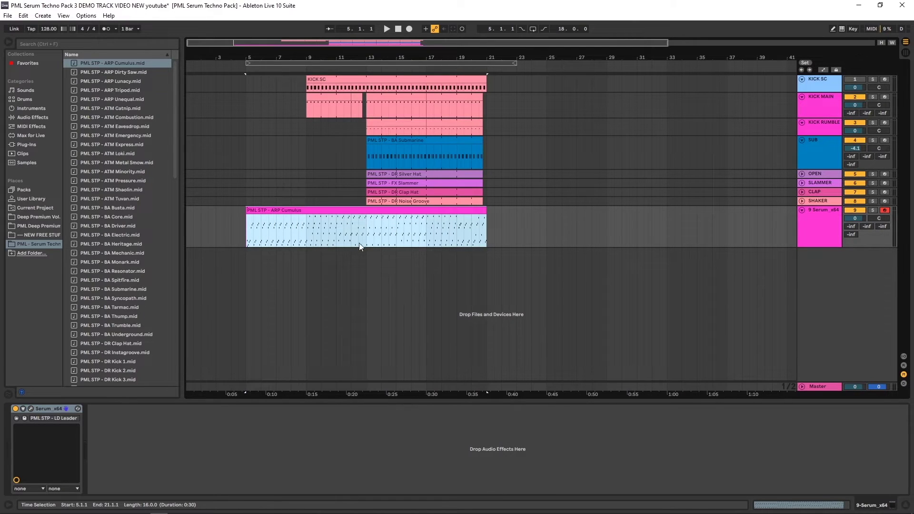
click(352, 225)
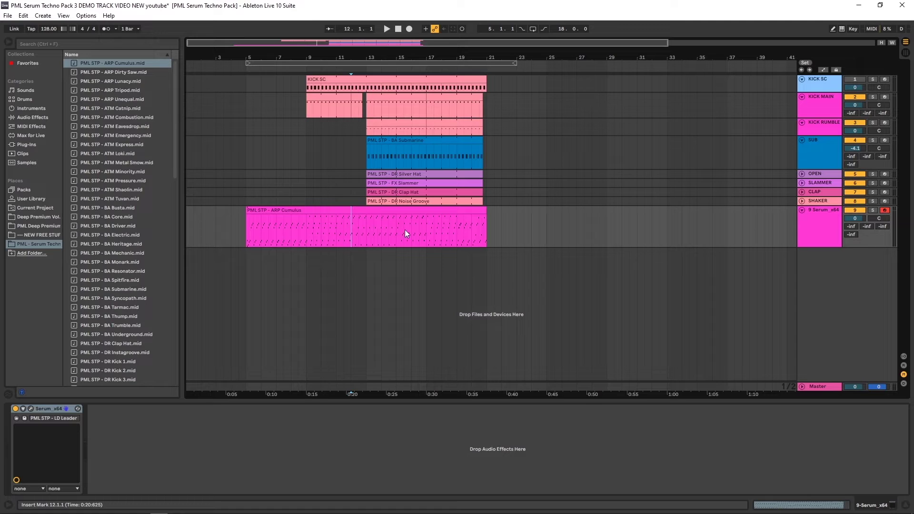
key(space)
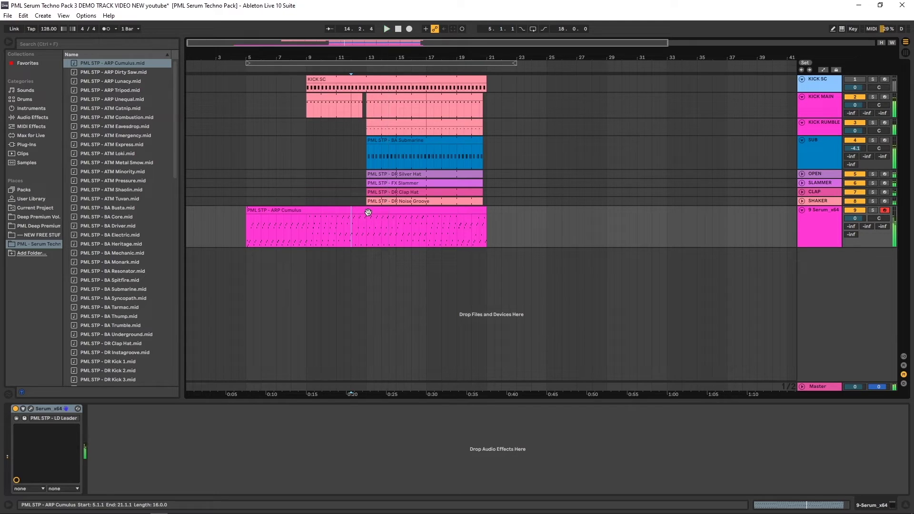
click(368, 157)
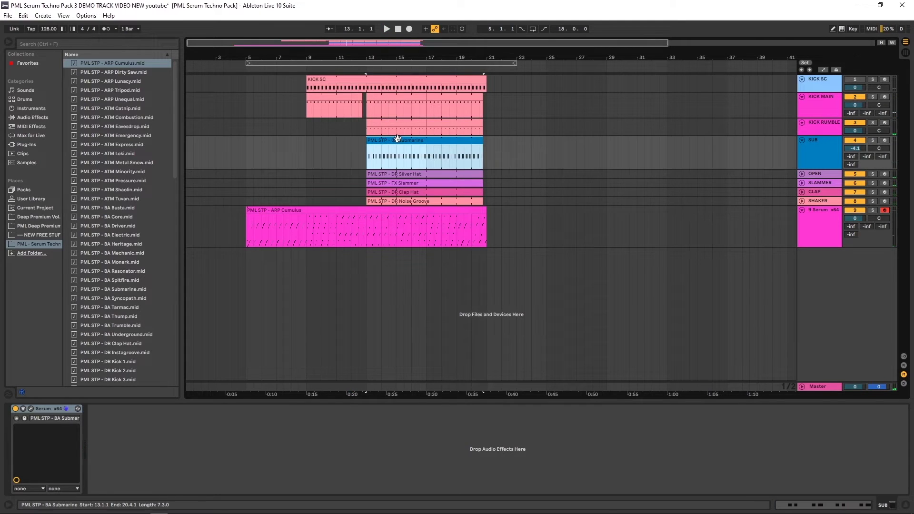
double_click(387, 145)
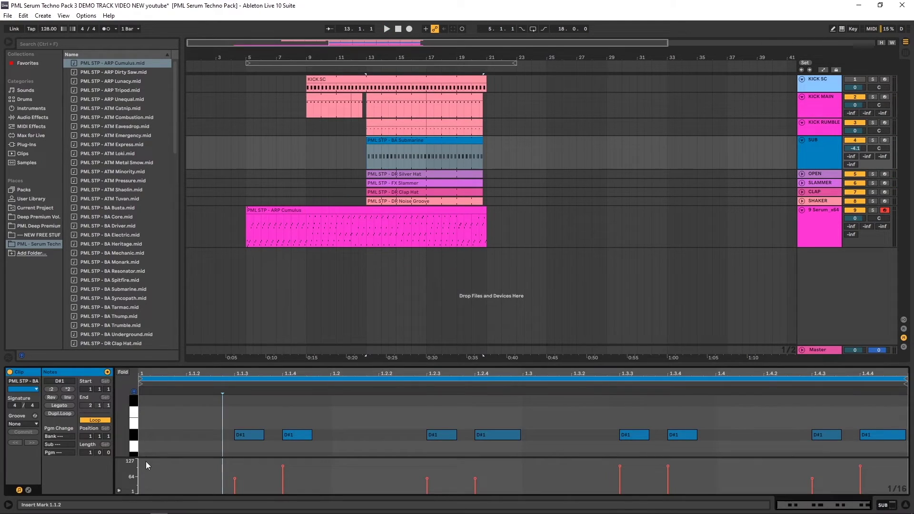
Step: Transpose all notes in the ARP Cumulus clip down five semitones to the range D#2–B3
click(382, 211)
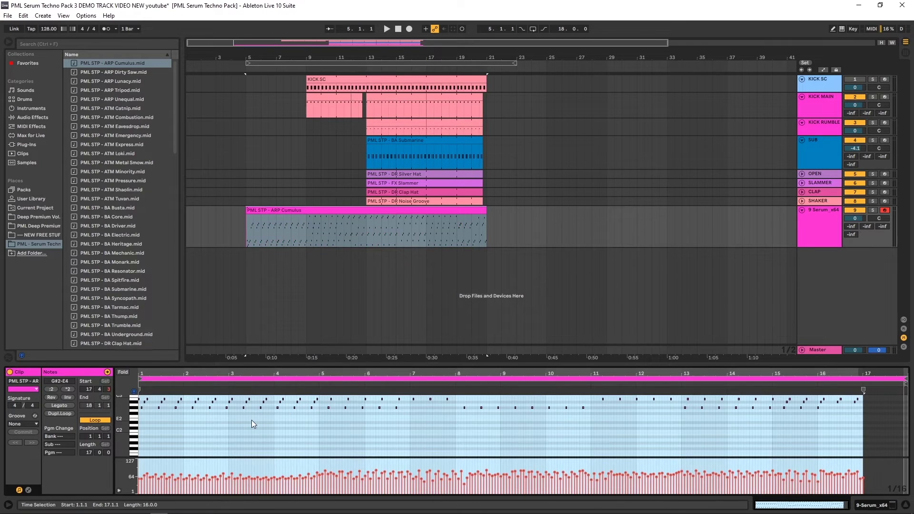
key(ctrl+a)
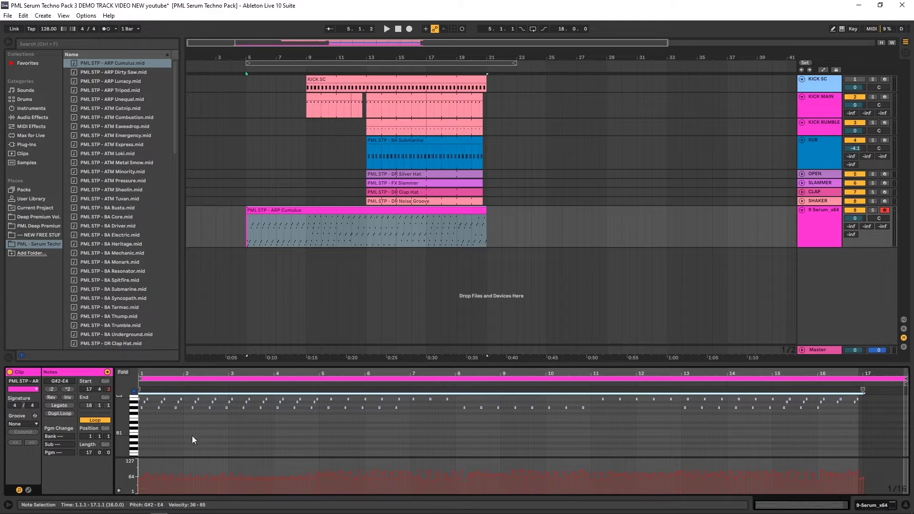
scroll(181, 435, up, 2)
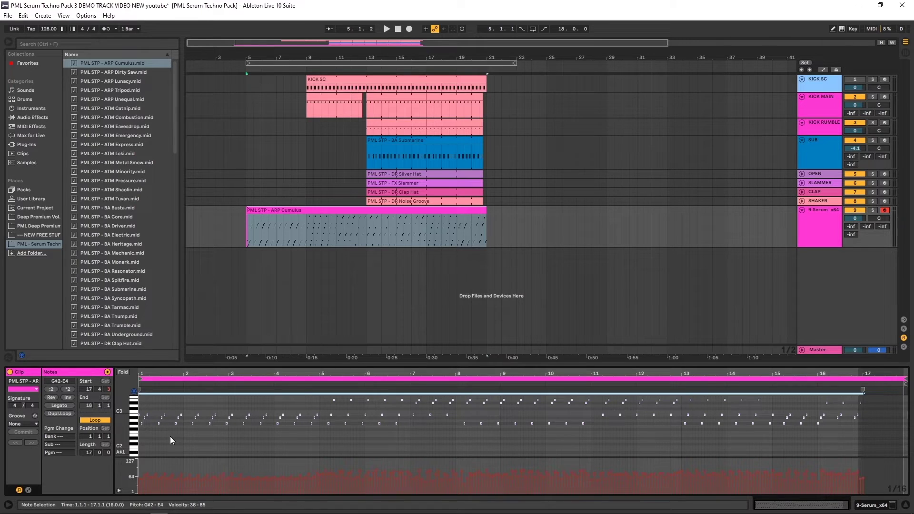
key(Down)
key(Down)
key(Down)
key(Down)
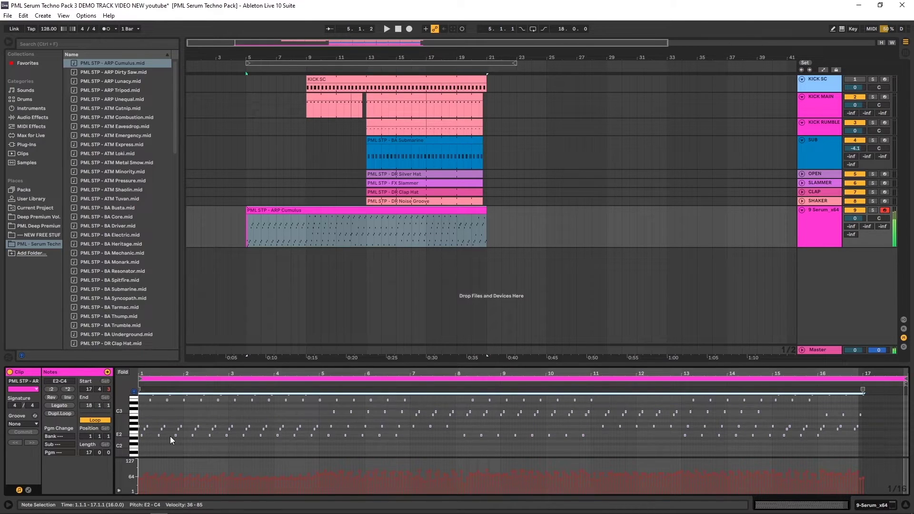
key(Down)
Step: Play the arrangement from bar 12 to hear the transposed arpeggio, and open Serum on its track
click(318, 289)
click(351, 219)
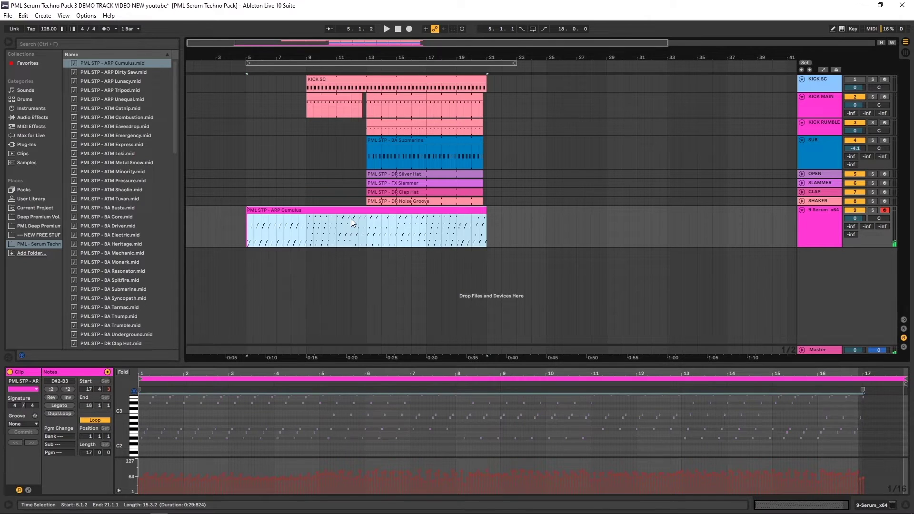
key(space)
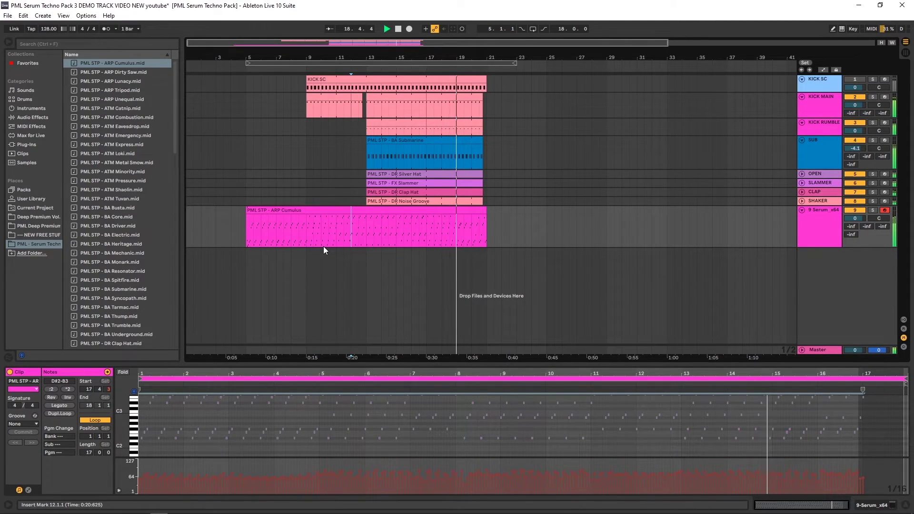
click(823, 215)
double_click(822, 214)
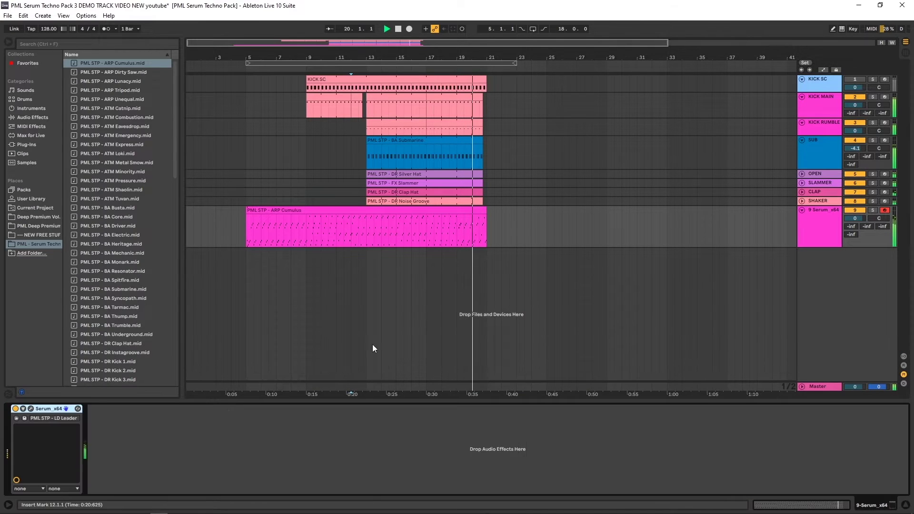
click(30, 410)
key(space)
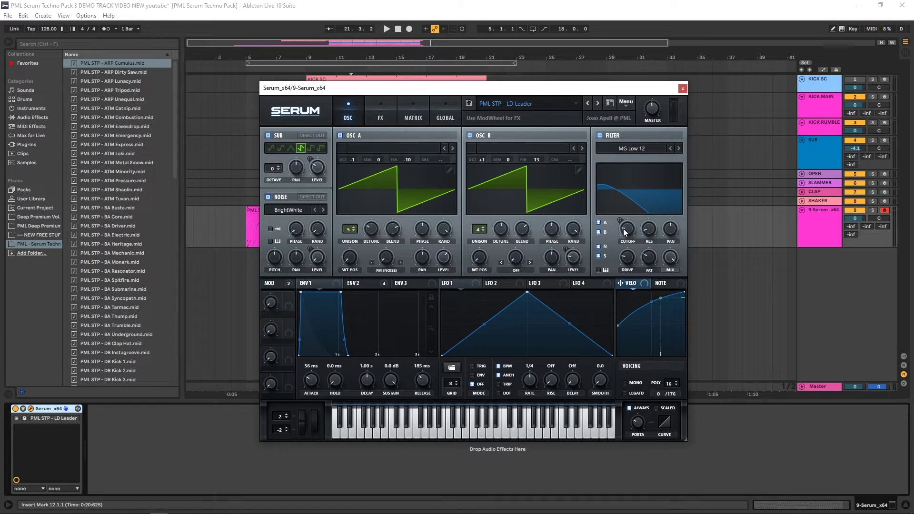
Step: Show automation in the arrangement and bring up Serum's Fil Cutoff envelope on the arpeggio track
mouse_move(625, 232)
click(683, 88)
key(a)
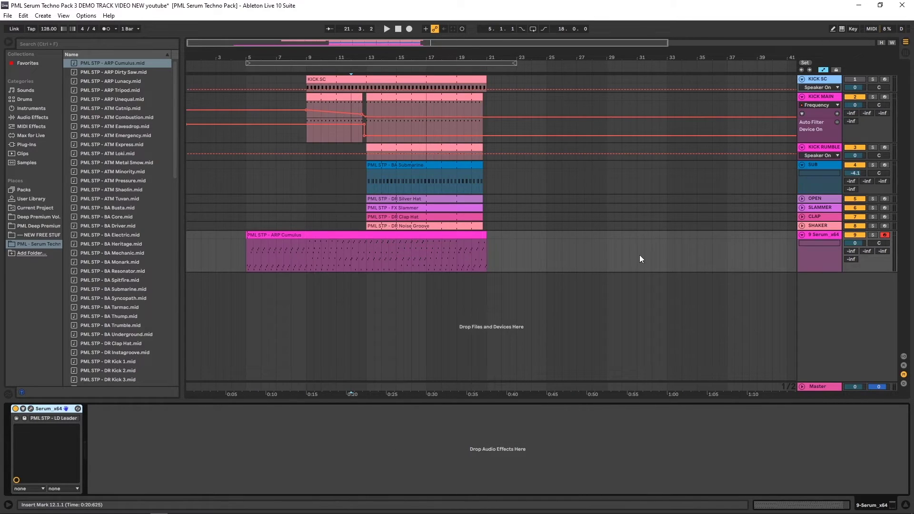
click(811, 258)
click(30, 409)
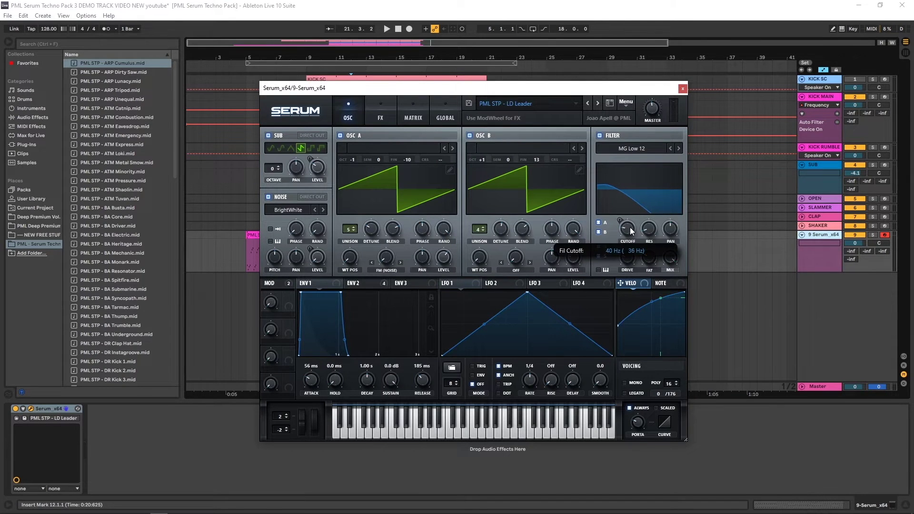
click(683, 89)
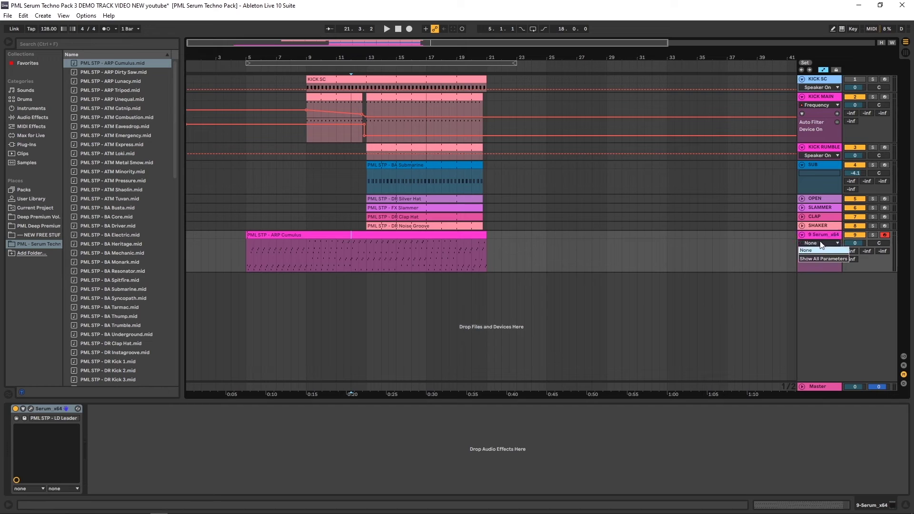
click(820, 237)
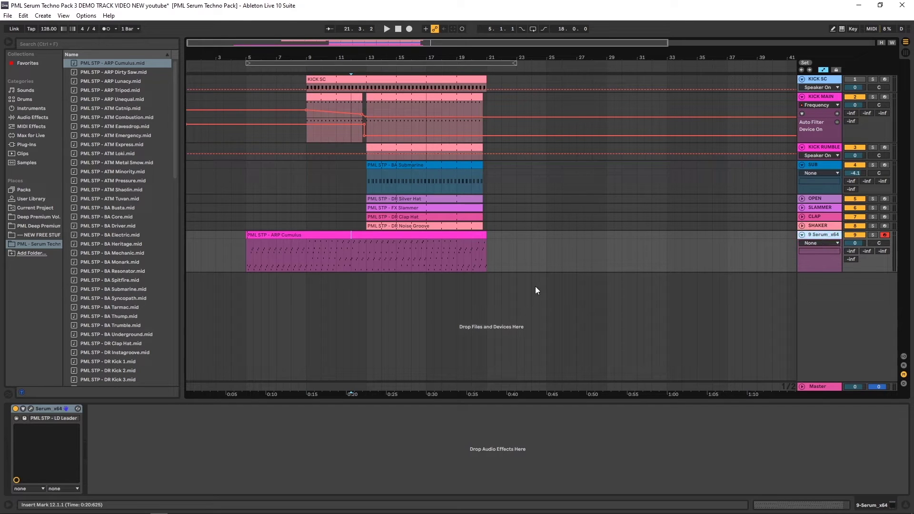
click(31, 409)
drag(624, 231, 624, 228)
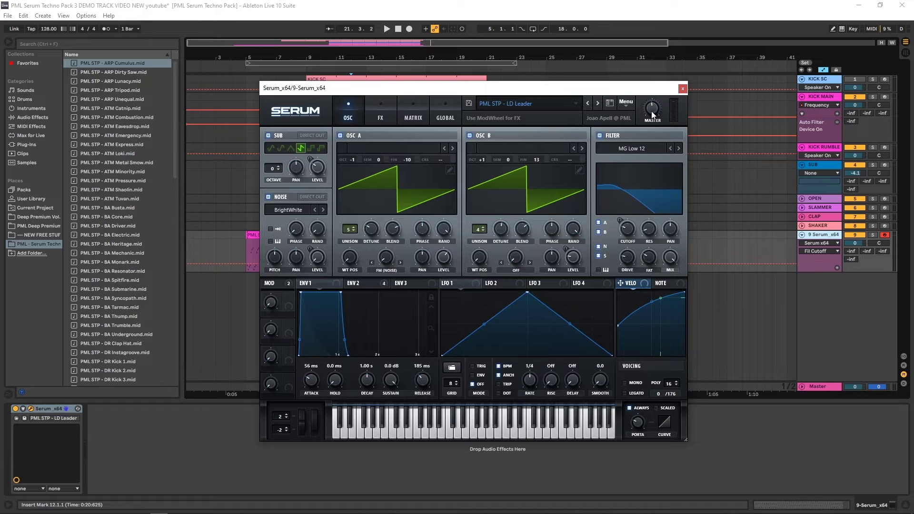
click(683, 89)
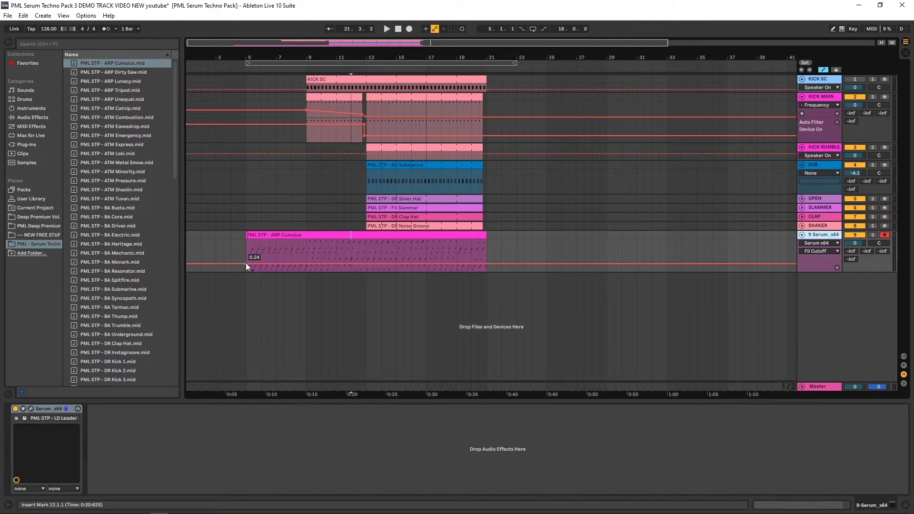
Step: Draw a Fil Cutoff ramp from 0.00 at bar 5 to 1.00 near bar 13, and play it
drag(246, 263, 247, 271)
drag(359, 270, 366, 242)
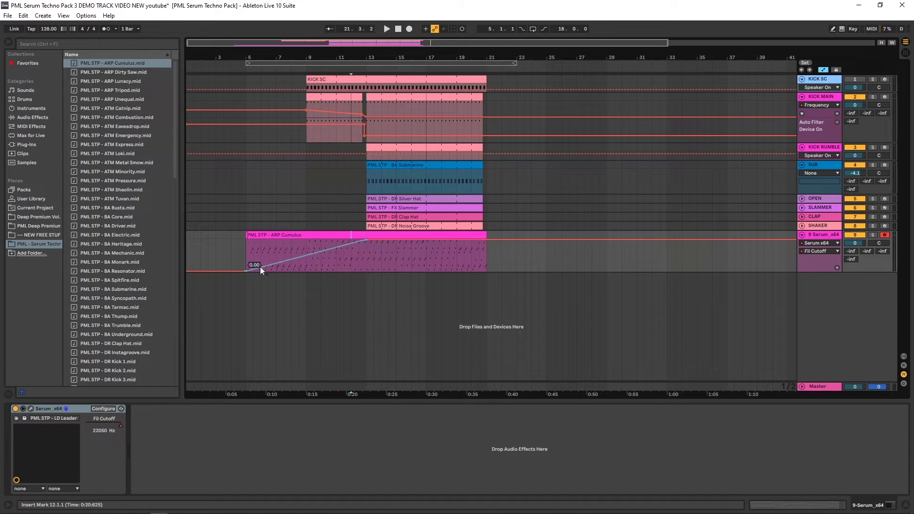
click(247, 252)
key(space)
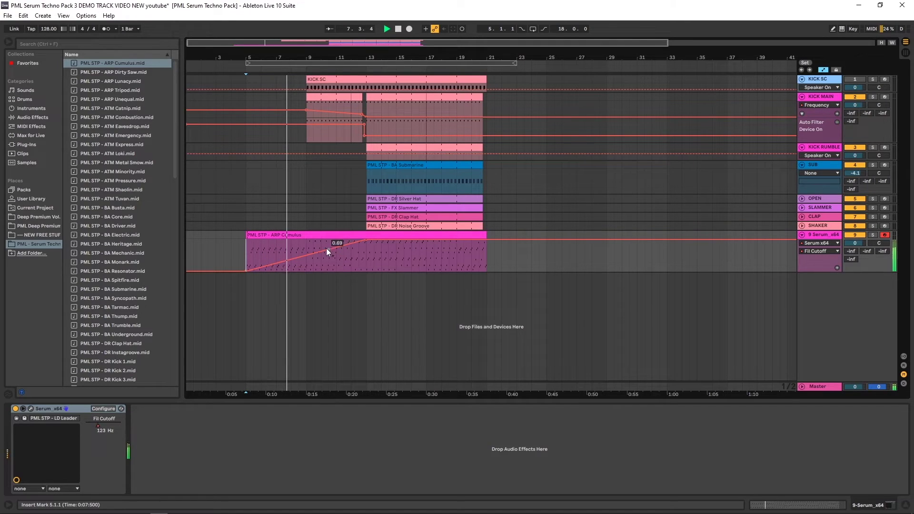
Step: Drop the Fil Cutoff automation to about 0.18 from bar 13 onward and replay from bar 5
drag(367, 241, 367, 265)
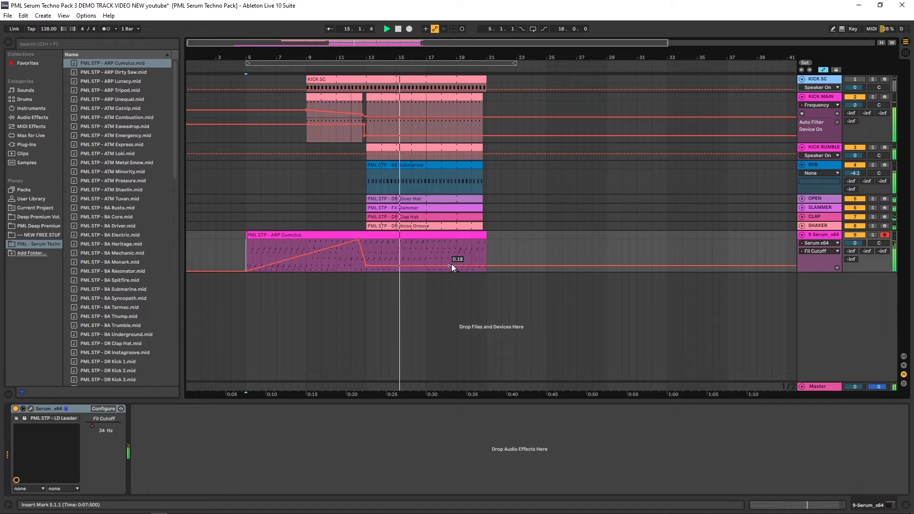
key(space)
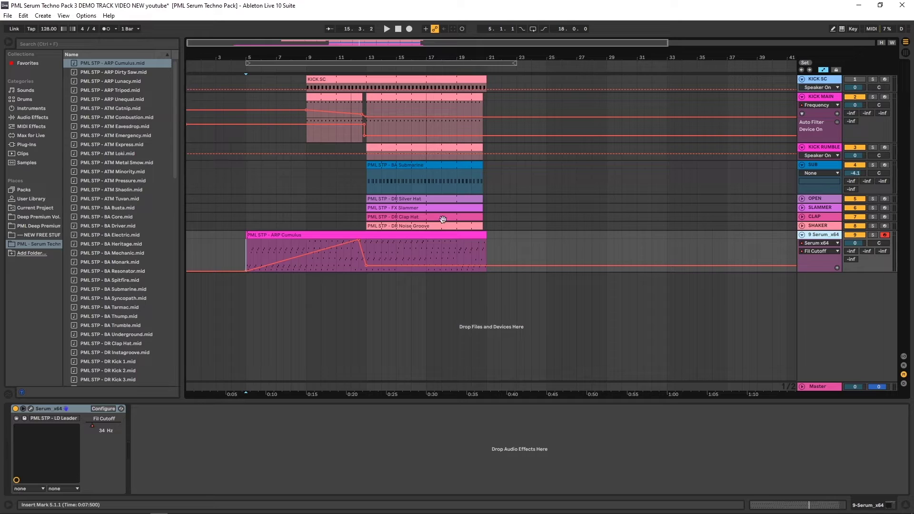
key(space)
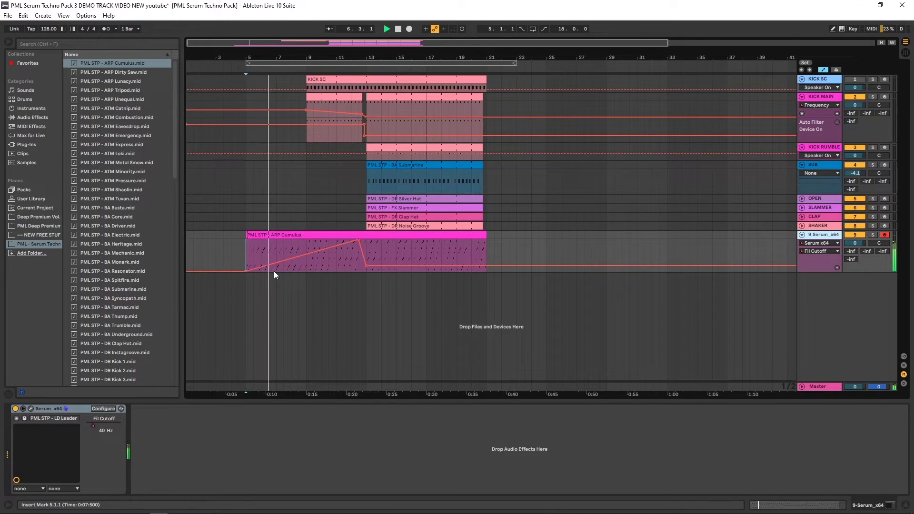
key(space)
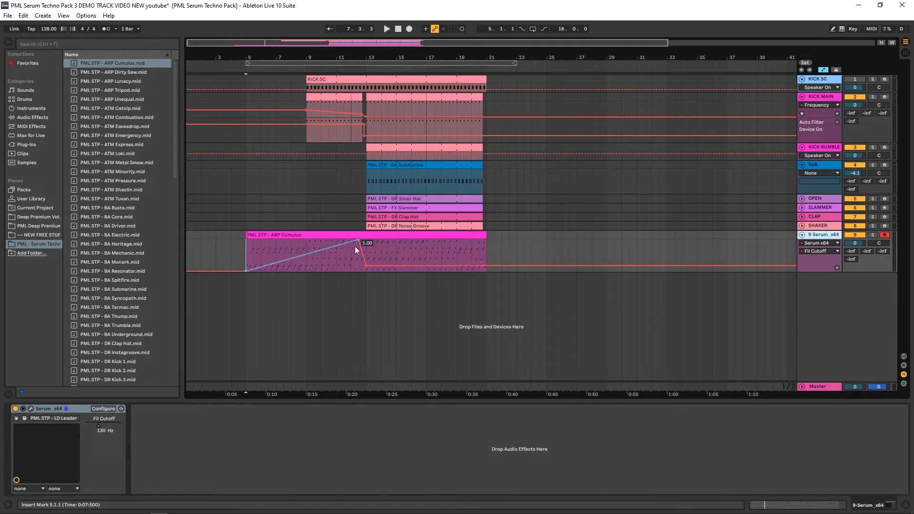
Step: Add an Auto Filter after Serum on the arpeggio track and play from bar 5
click(33, 136)
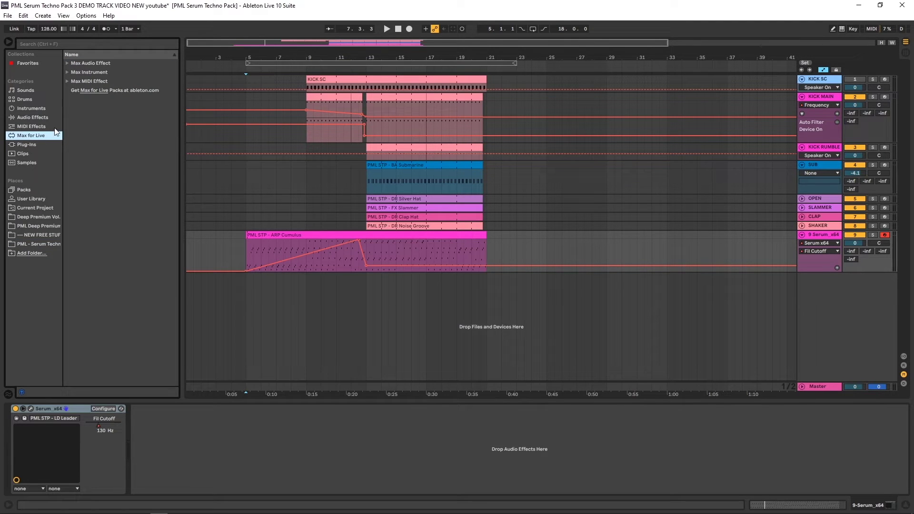
click(46, 118)
double_click(93, 81)
key(space)
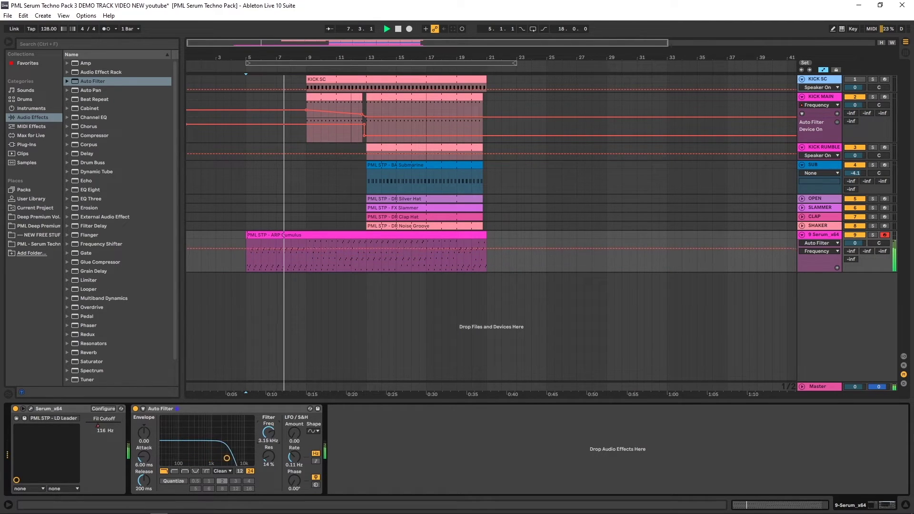
Step: Set the Auto Filter's frequency to 26.0 Hz and bypass the device while playing from bar 5
key(space)
click(135, 409)
key(space)
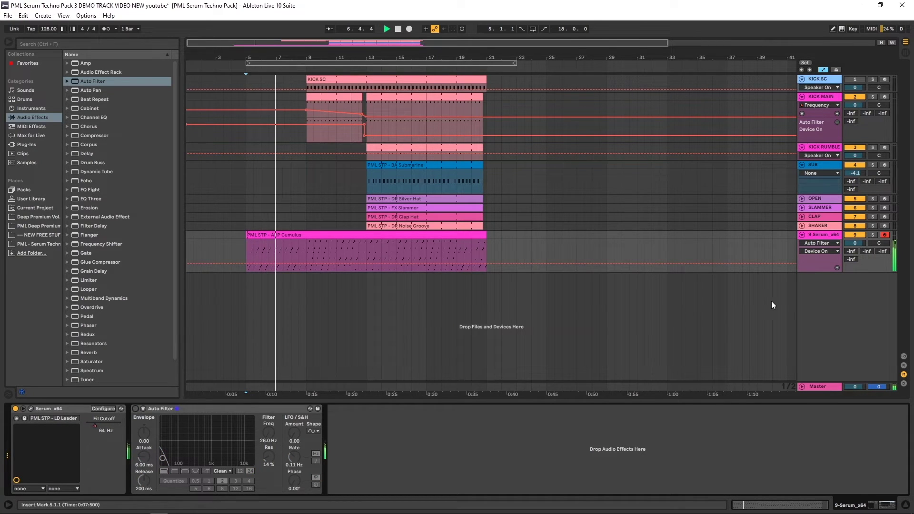
Step: Add a separate automation lane for Auto Filter's Device On and show Serum's Fil Cutoff in the main lane
click(837, 268)
click(825, 253)
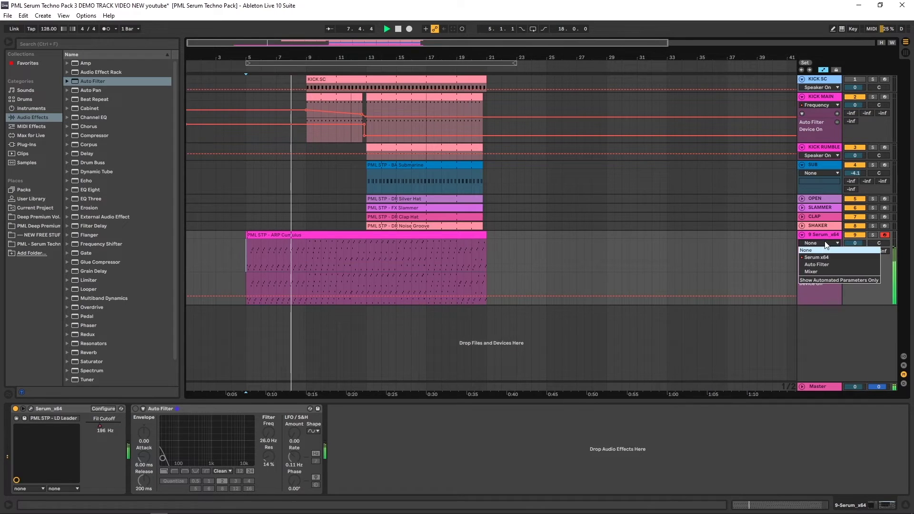
click(818, 257)
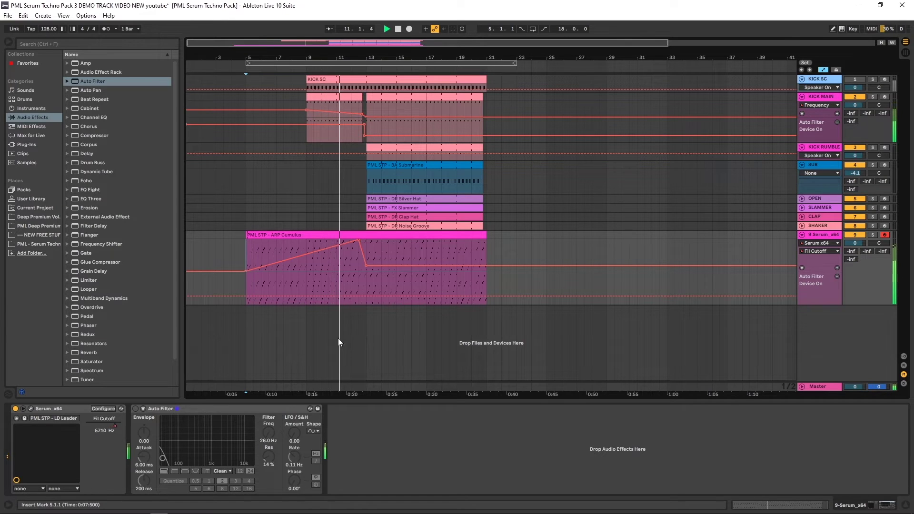
key(space)
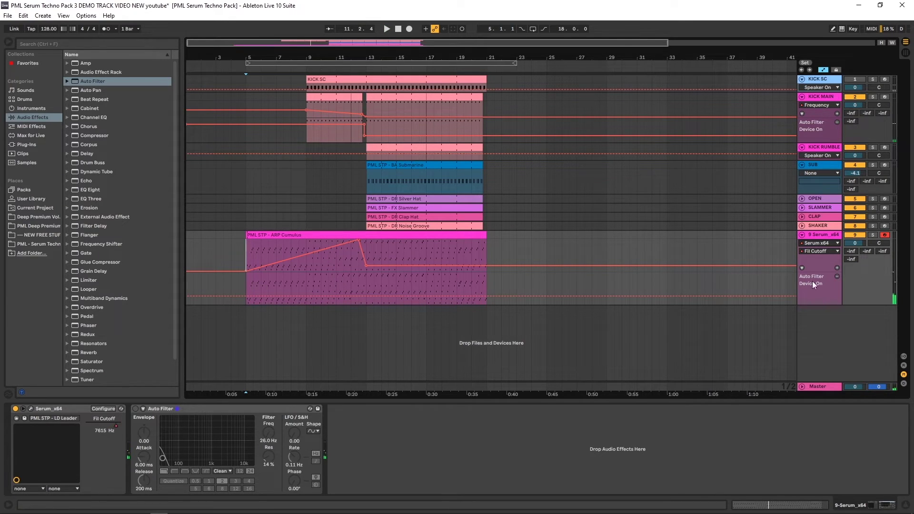
Step: Switch the Auto Filter on and automate its frequency to rise from 26.0 Hz at bar 5 to maximum around bar 11
click(269, 435)
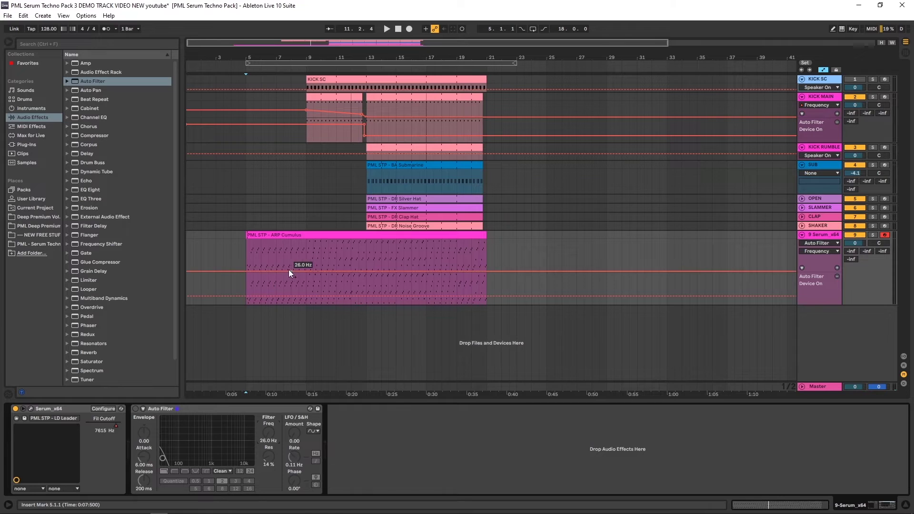
click(245, 272)
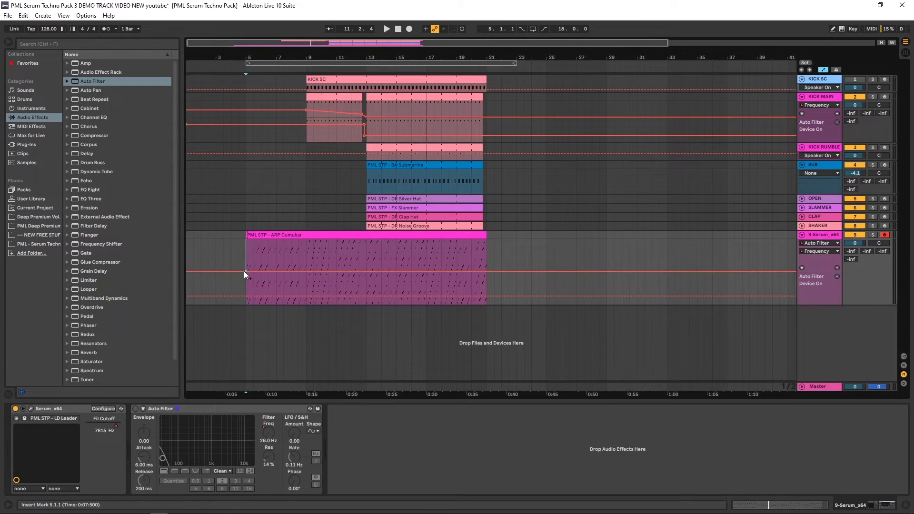
click(367, 270)
drag(366, 271, 336, 240)
Step: Play from bar 5 and raise the starting point of the Auto Filter frequency ramp to 230 Hz
key(space)
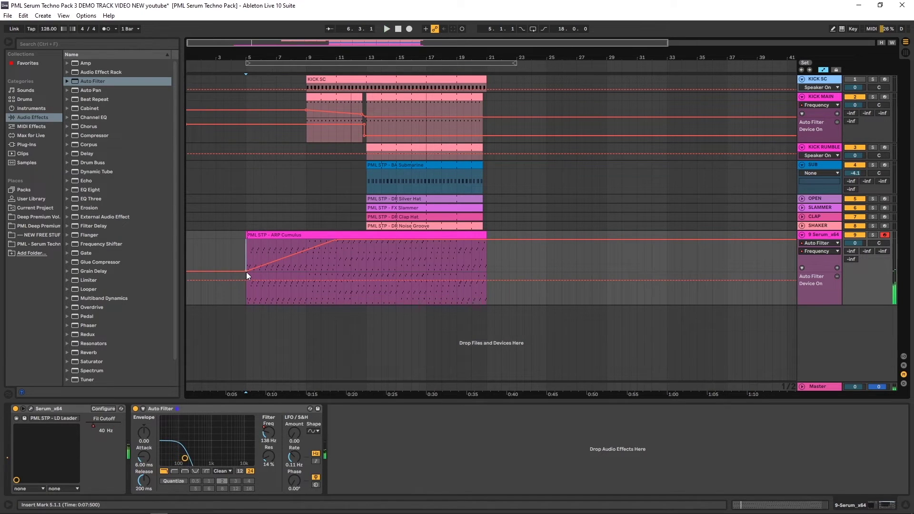
key(space)
drag(247, 272, 246, 259)
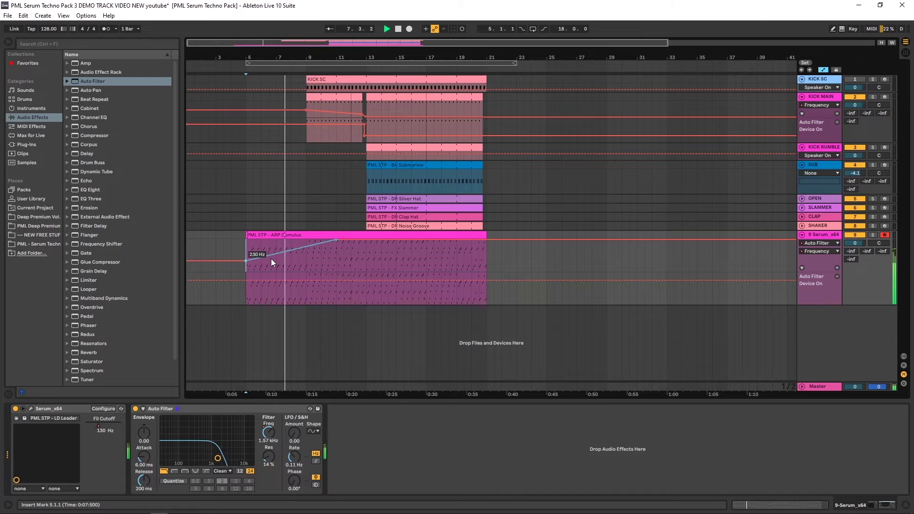
Step: Reshape Serum's Fil Cutoff automation to 0.19 at bar 13, 0.37 at bar 17 and a steep final rise to 0.97 at bar 21
click(817, 243)
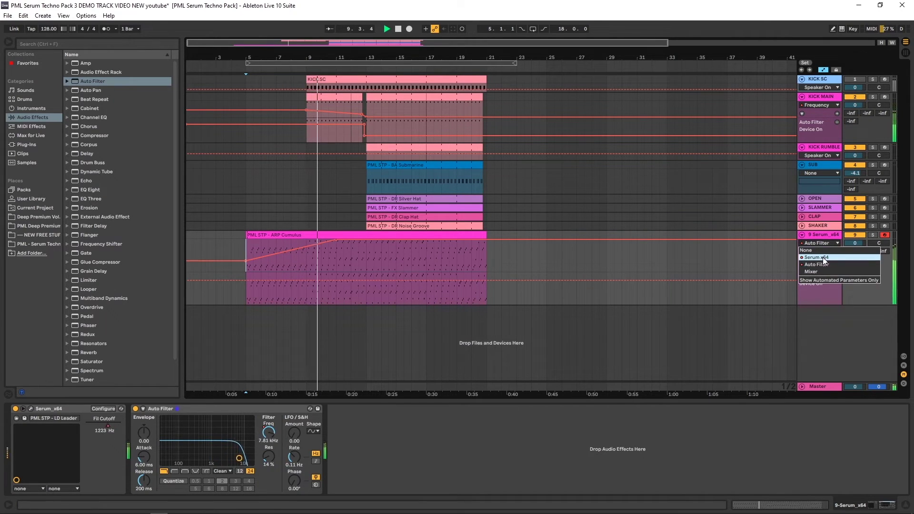
click(823, 257)
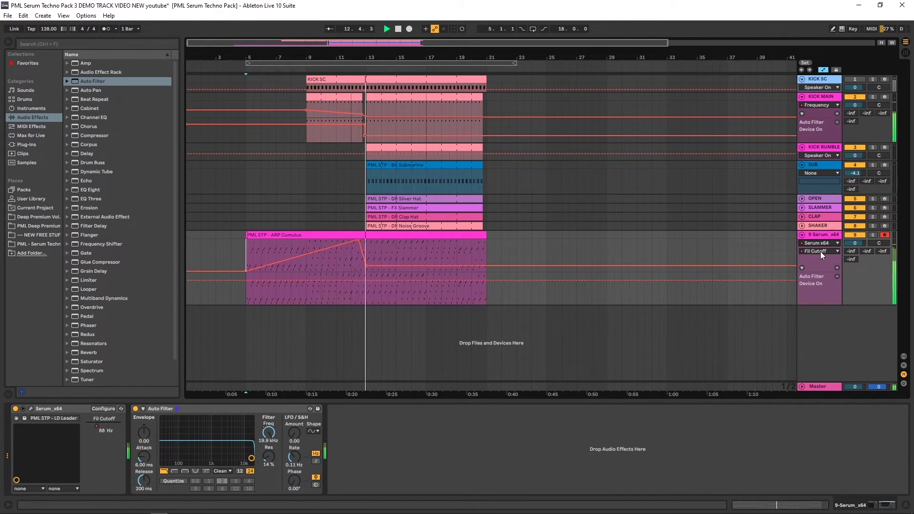
mouse_move(367, 266)
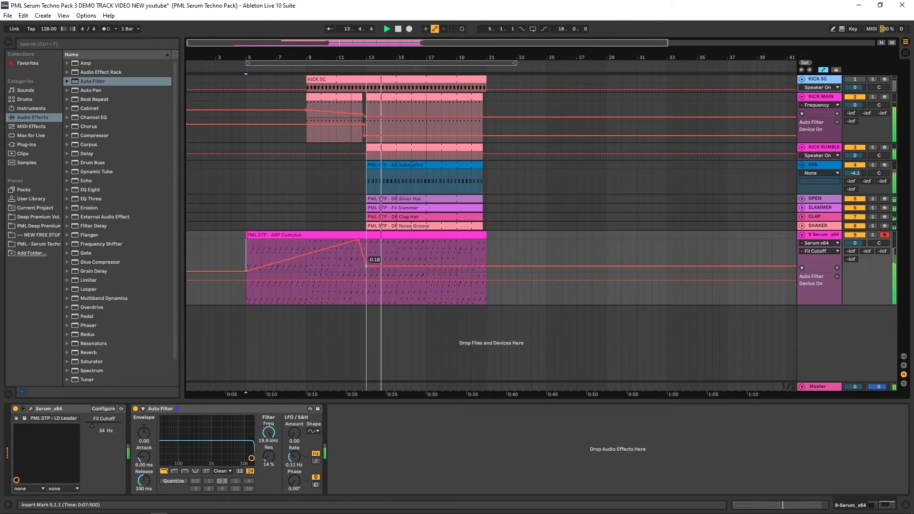
drag(367, 266, 367, 265)
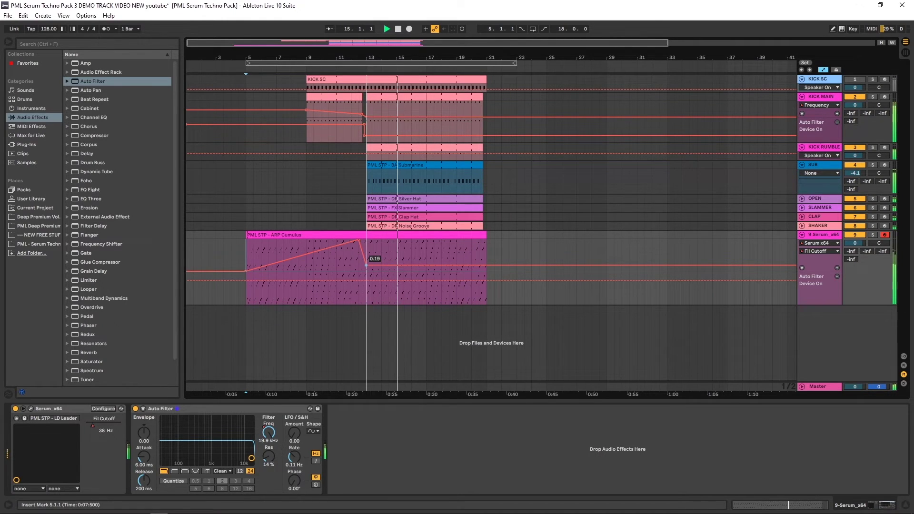
drag(428, 265, 426, 262)
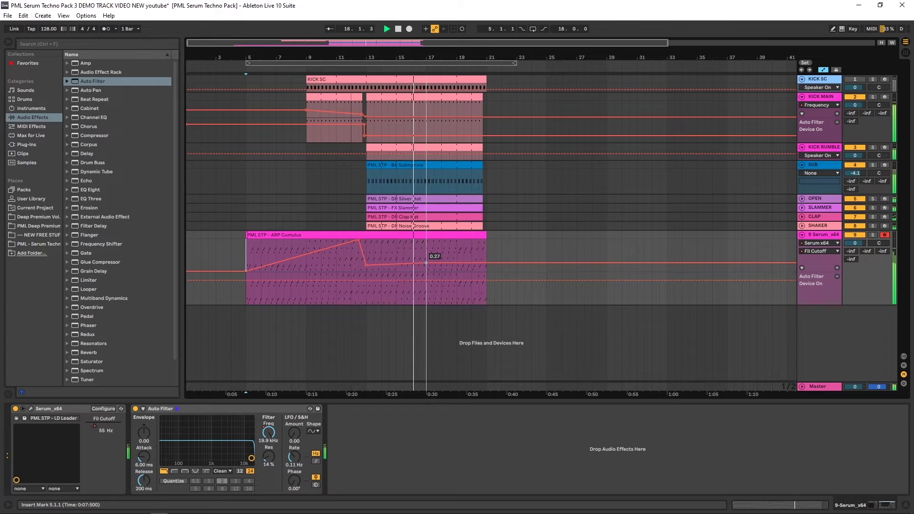
drag(483, 261, 488, 241)
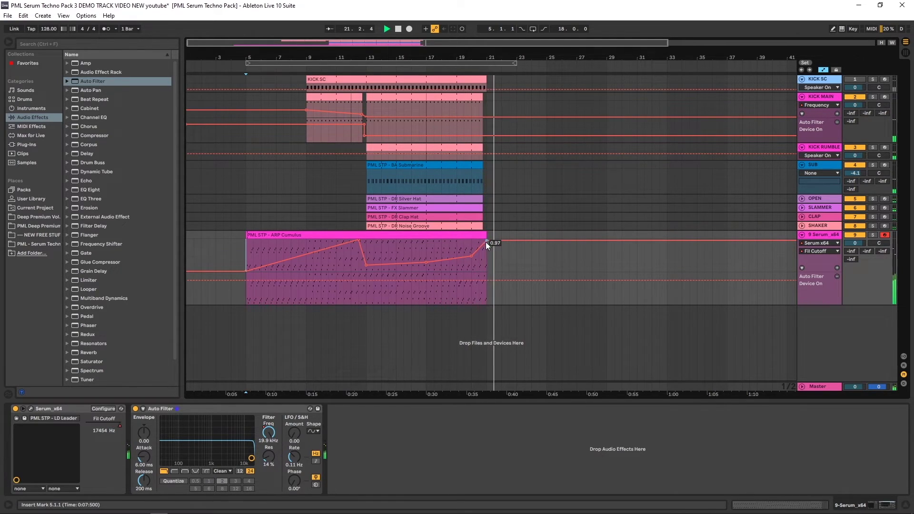
Step: Trim the end of the ARP Cumulus clip to 20.4.3 and play the arrangement from bar 5
scroll(482, 251, up, 10)
drag(595, 242, 580, 235)
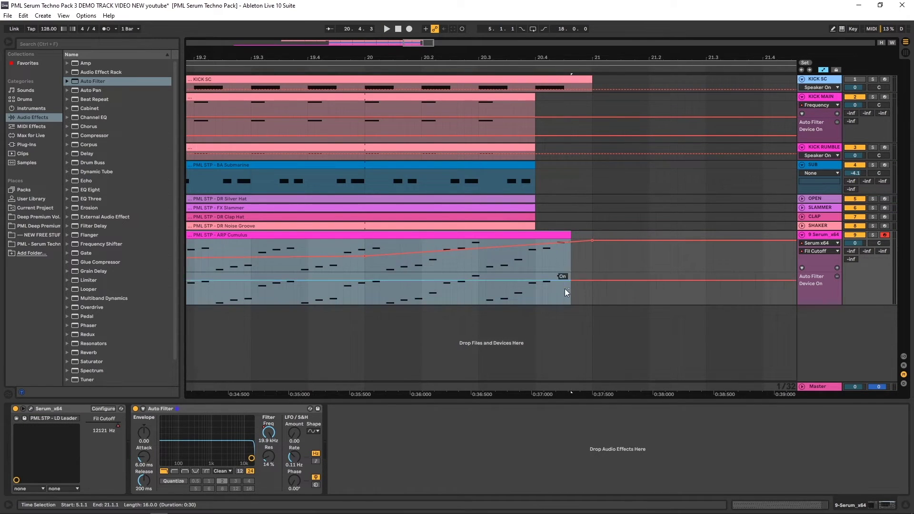
scroll(565, 282, down, 10)
click(257, 237)
key(space)
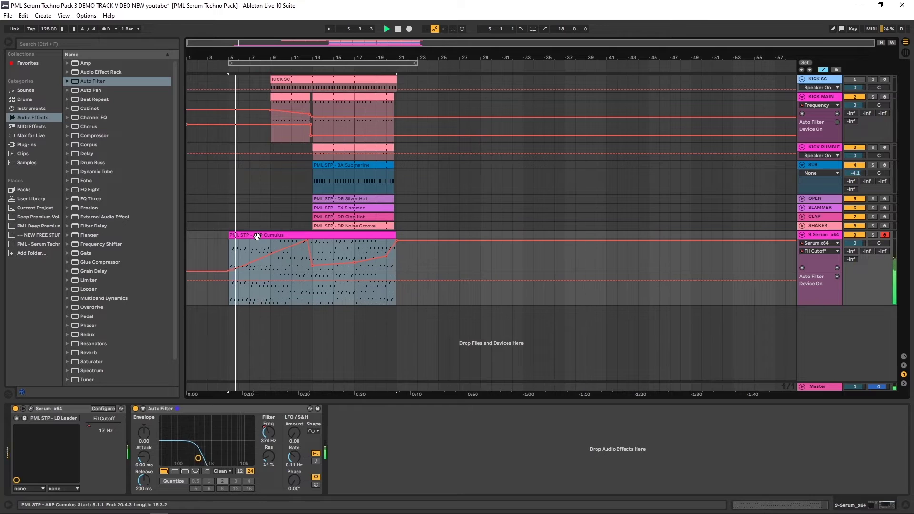
key(space)
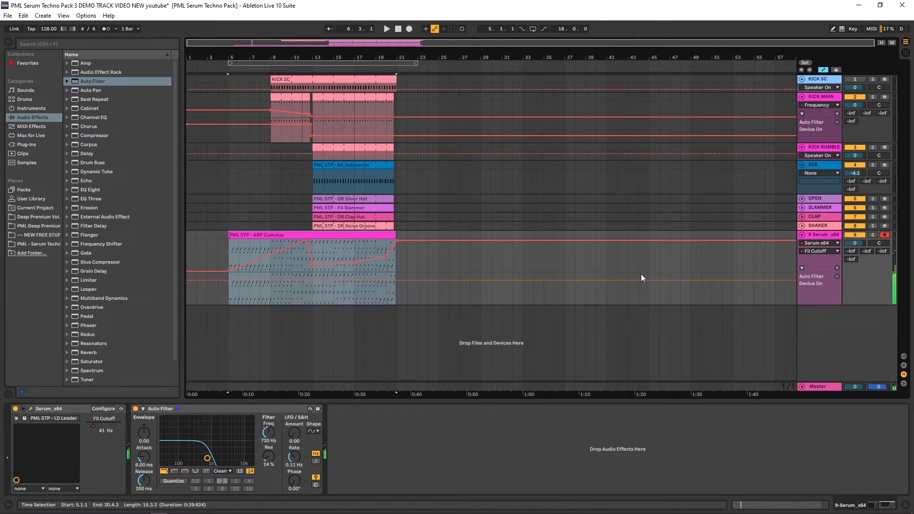
Step: Hide the automation lanes and rename the arpeggio's Serum track as LEAD ARP
key(a)
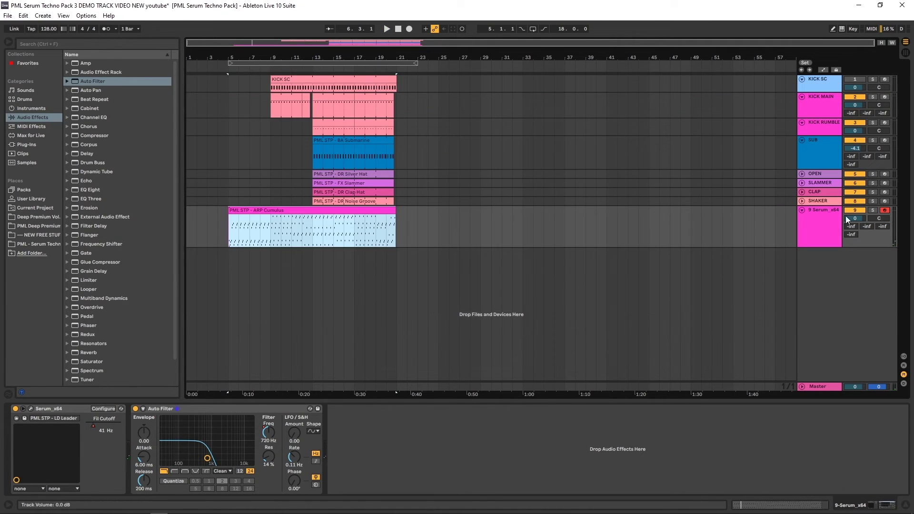
click(822, 215)
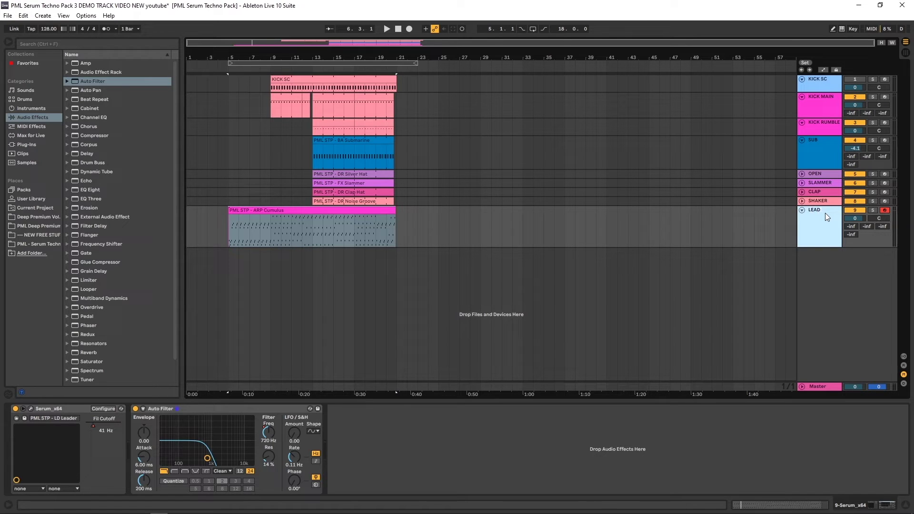
key(Return)
Step: Find Serum_x64 among the plug-ins and load it on a new MIDI track below LEAD ARP
click(47, 43)
text(ser)
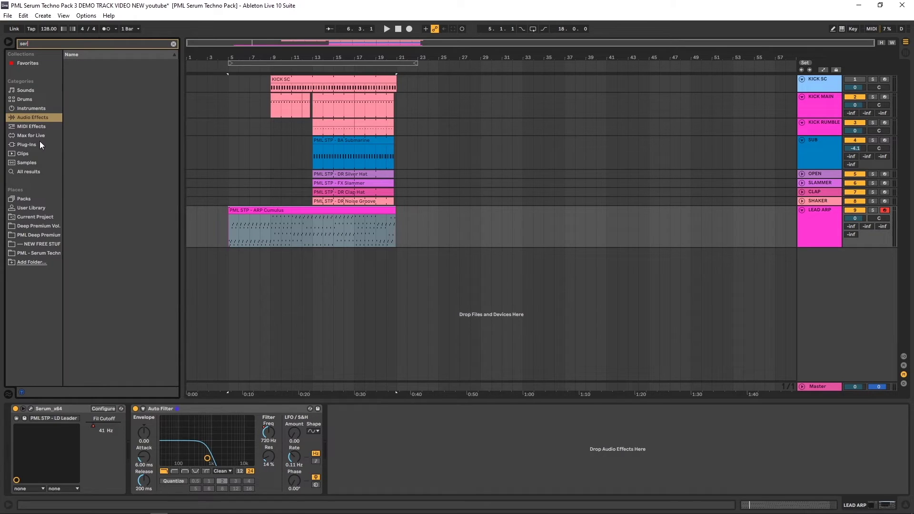
click(40, 145)
drag(94, 72, 266, 261)
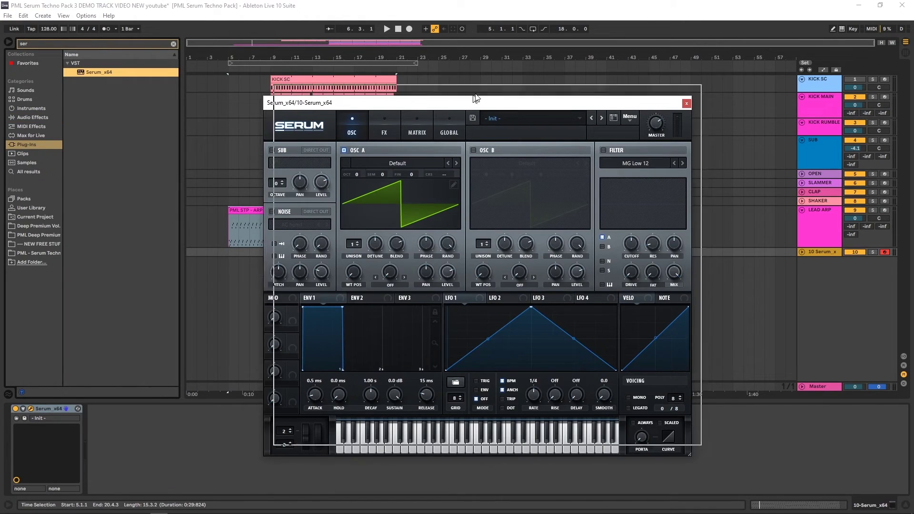
drag(461, 104, 489, 84)
Step: Load the PML STP - ATM Catnip preset from the Serum Techno Pack and audition it with a note
click(534, 98)
mouse_move(542, 204)
mouse_move(629, 204)
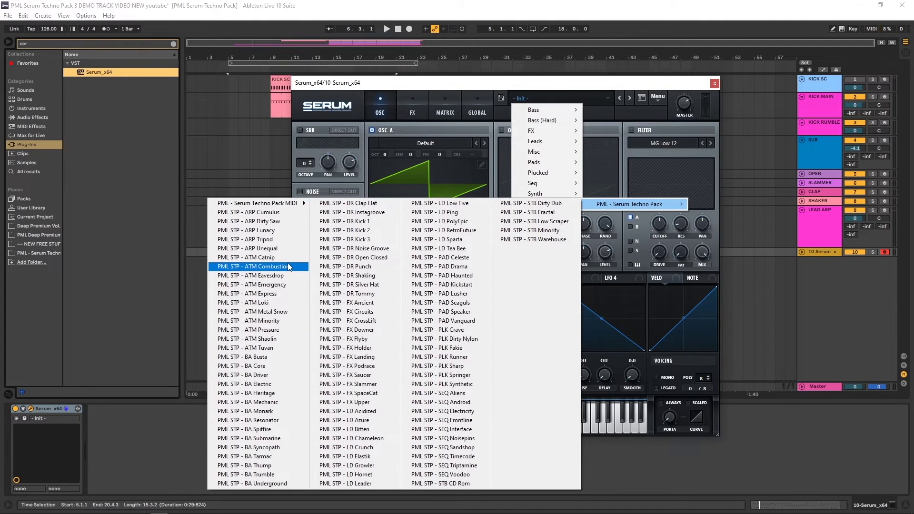
click(269, 258)
click(495, 424)
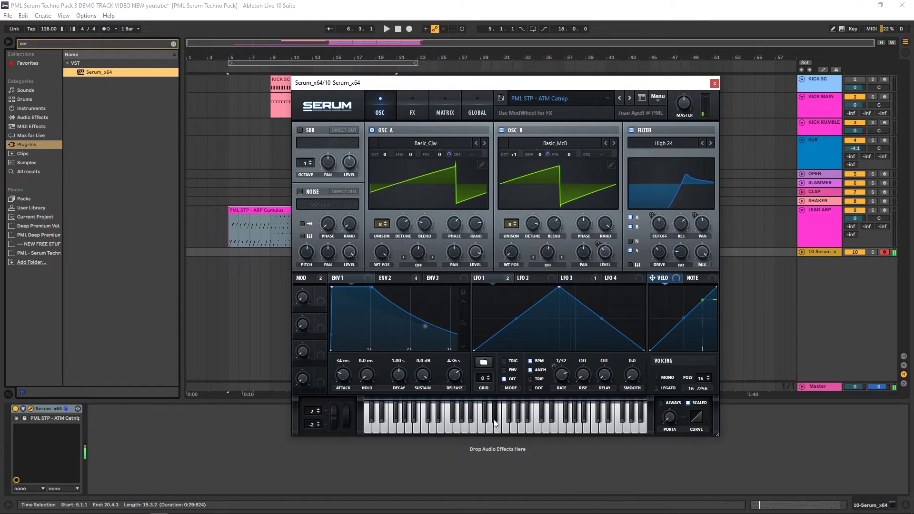
Step: Audition the next atmosphere presets, ATM Combustion, ATM Eavesdrop and ATM Emergency
click(630, 98)
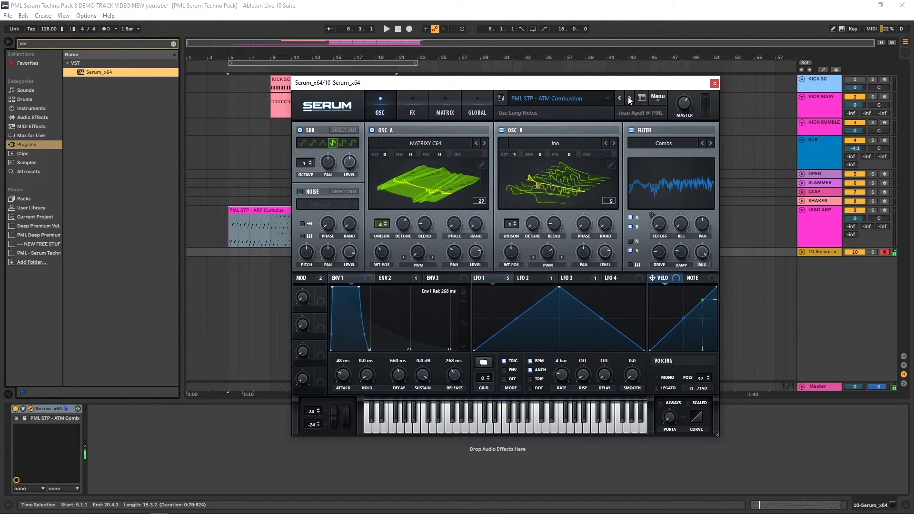
click(504, 414)
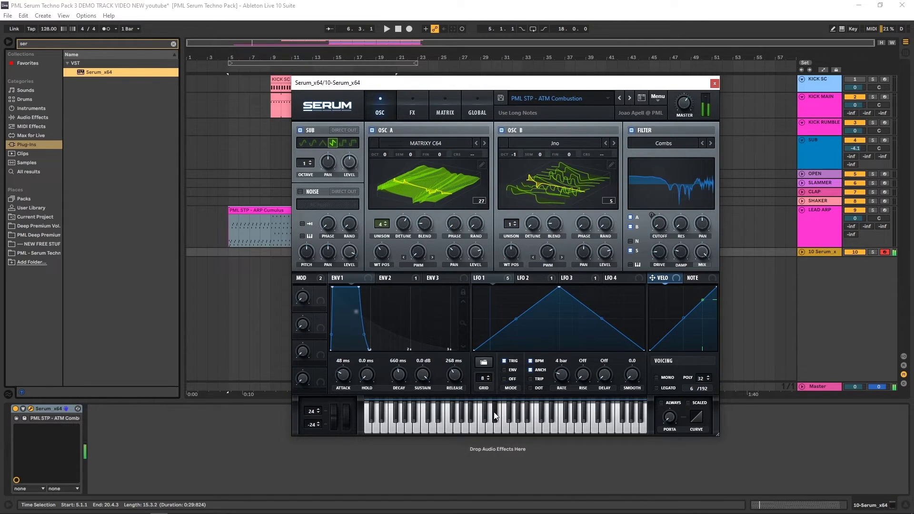
click(630, 98)
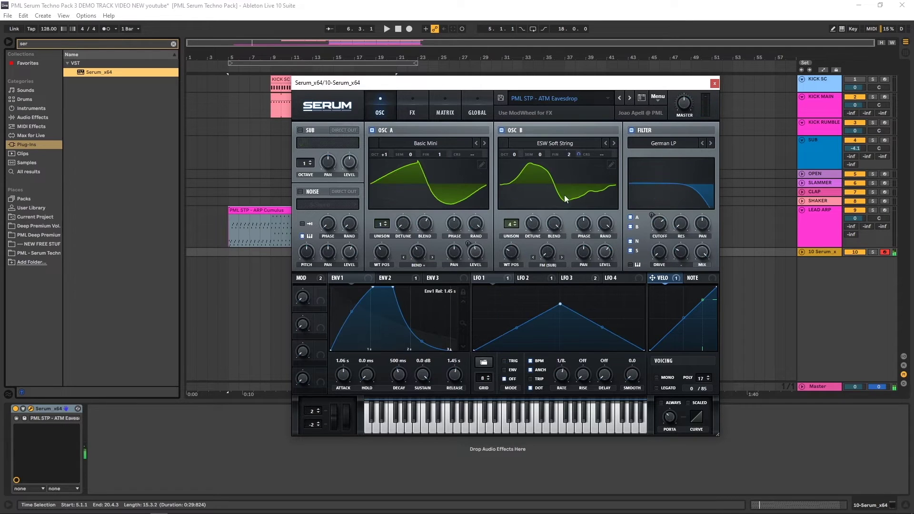
click(493, 411)
click(629, 98)
click(495, 418)
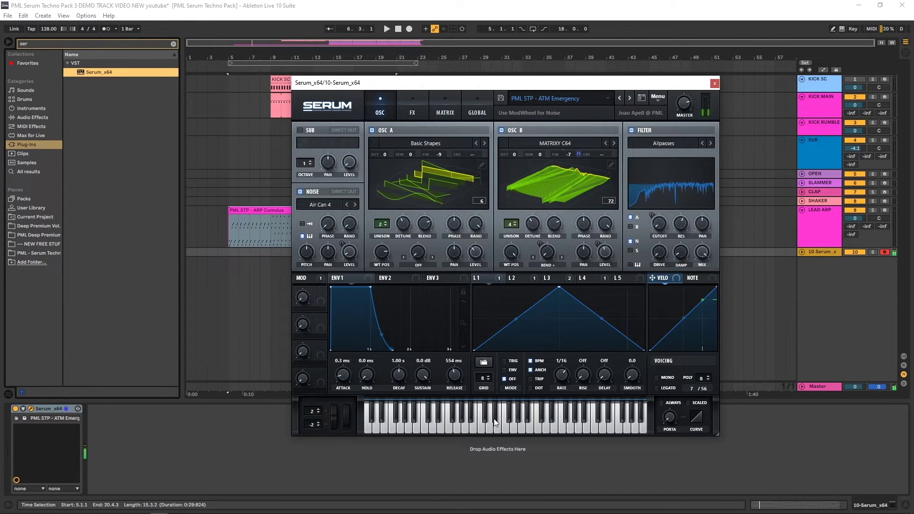
Step: Audition the ATM Express and ATM Loki presets, trying ATM Loki on higher and lower notes
click(630, 98)
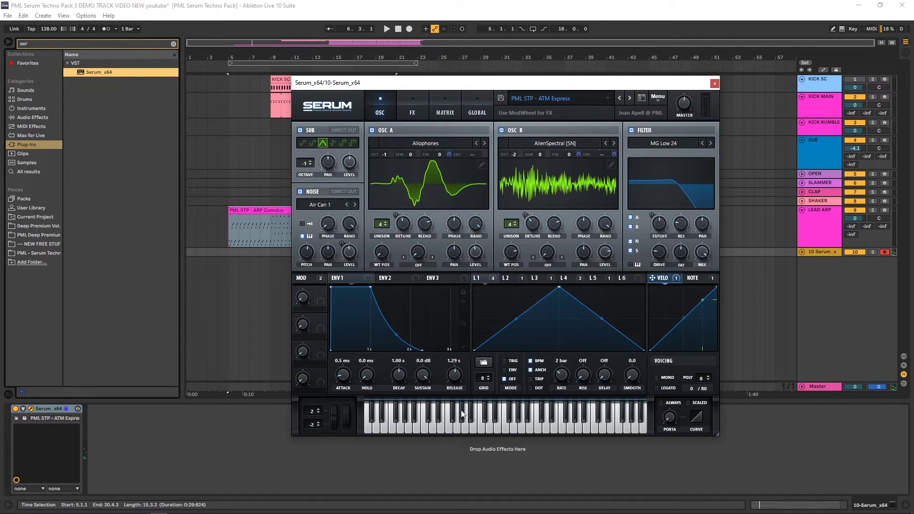
click(493, 415)
click(630, 98)
click(502, 416)
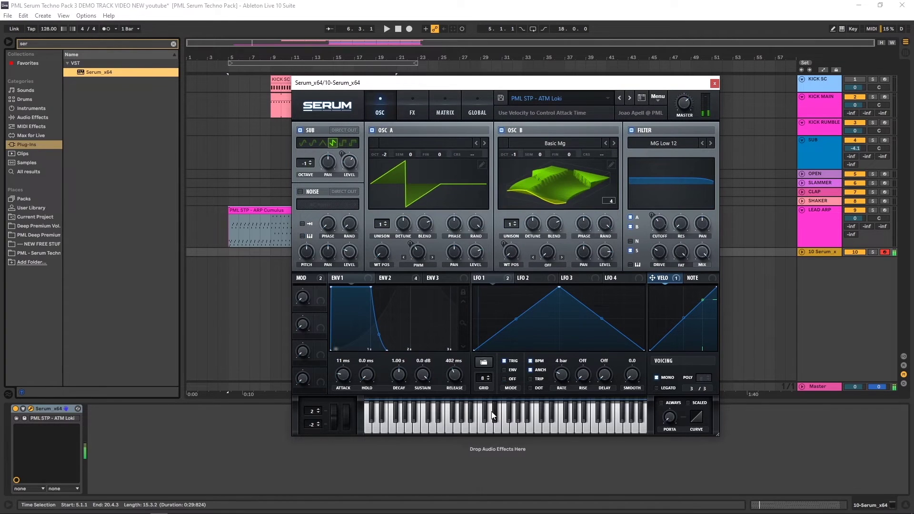
click(378, 420)
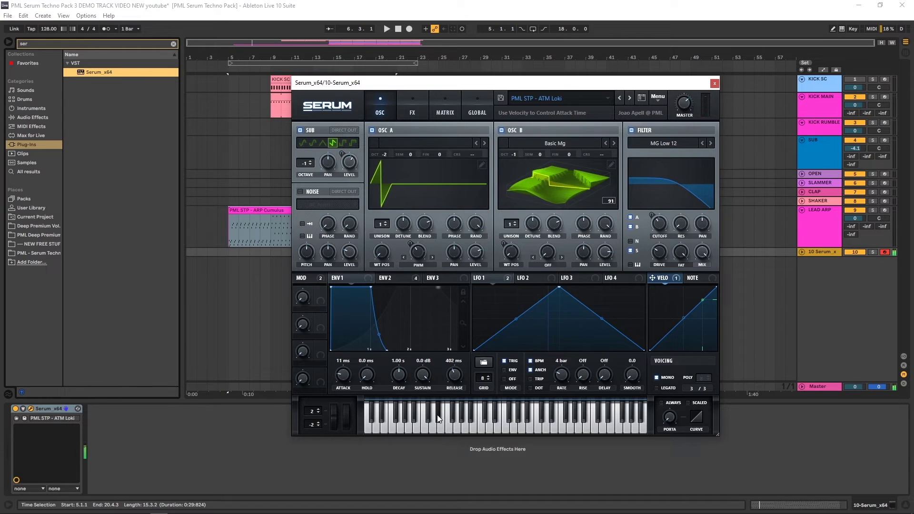
Step: Load the PML STP - ATM Metal Snow preset, audition it and close the Serum window
click(629, 98)
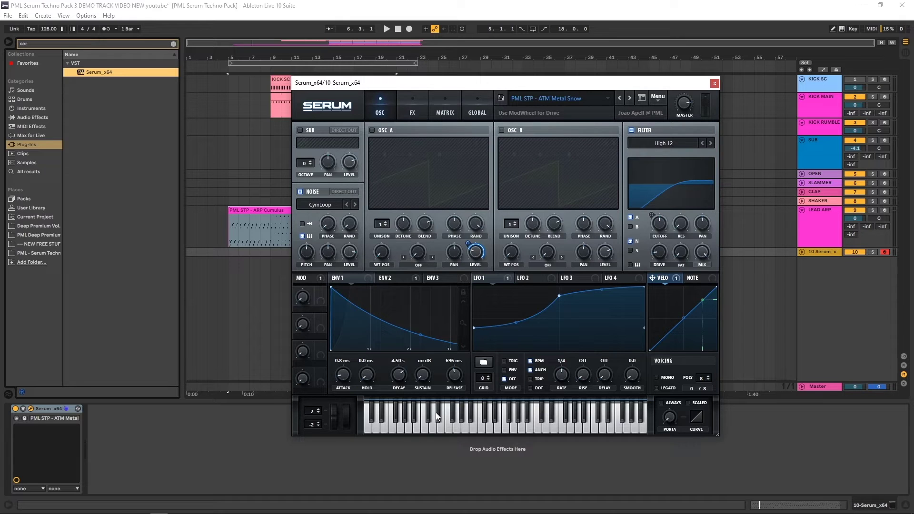
click(494, 413)
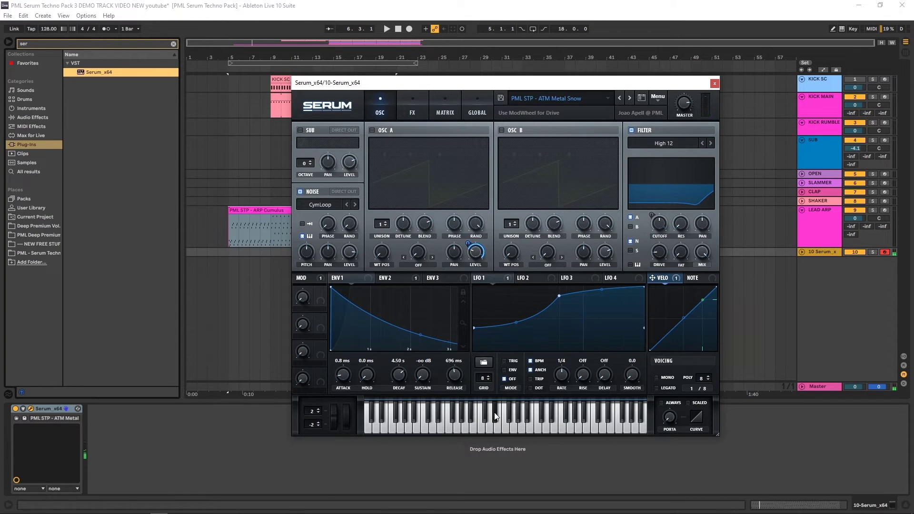
click(715, 83)
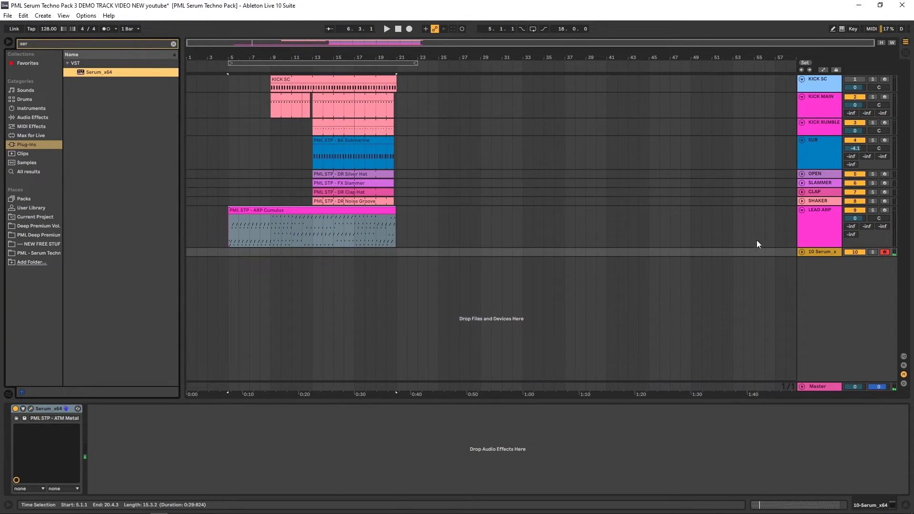
Step: Expand the new Serum track and insert an empty two-bar MIDI clip from bar 5 to bar 7
click(801, 252)
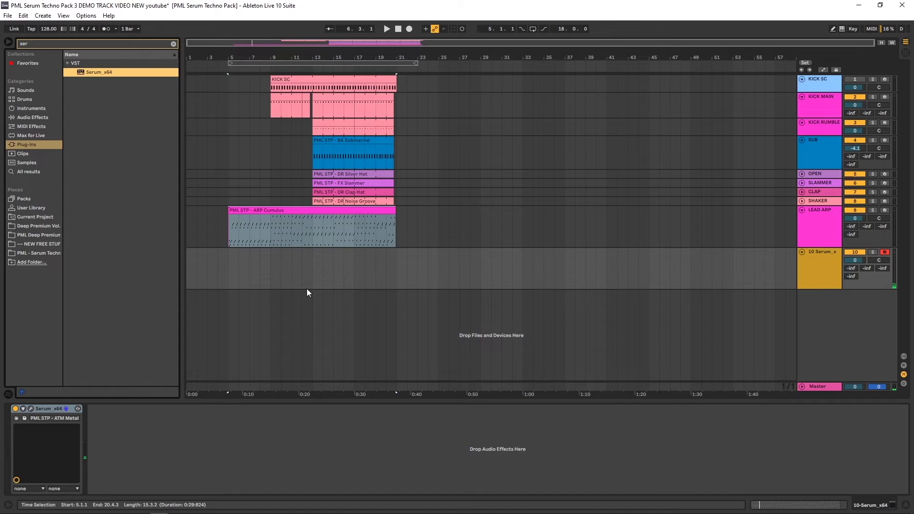
click(312, 255)
drag(228, 259, 248, 262)
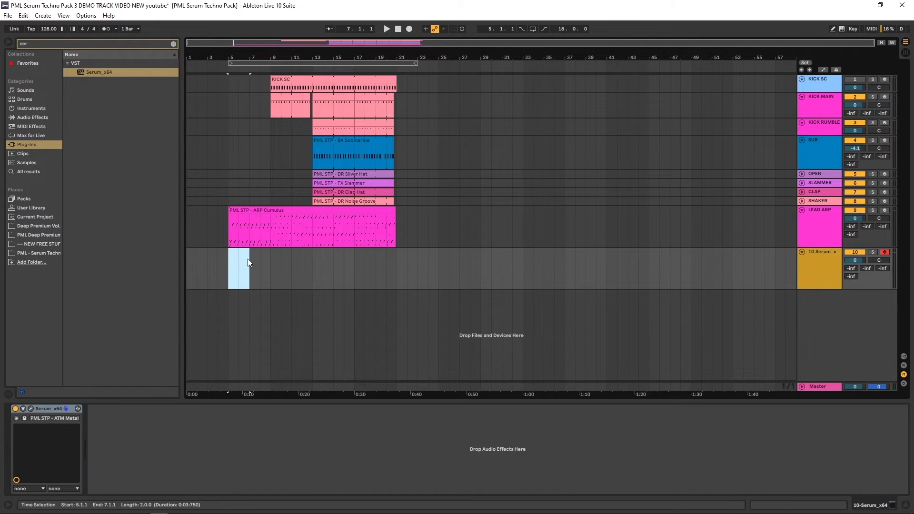
right_click(237, 254)
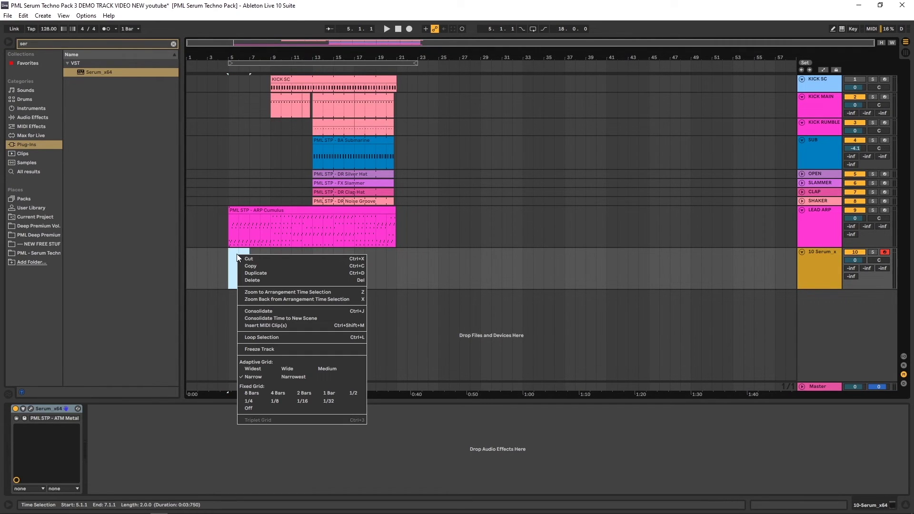
click(302, 325)
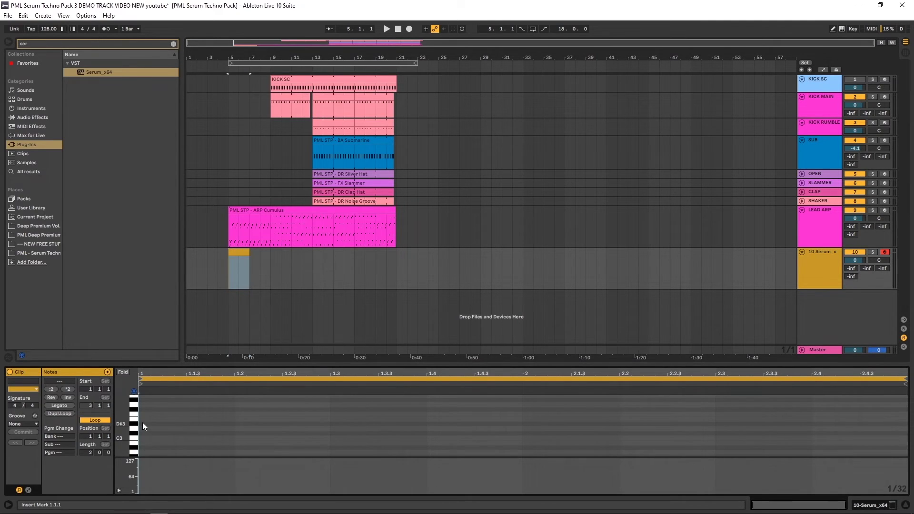
Step: Draw a D#3 note in the new clip from 1.1.1 and extend it to 2.3.1
double_click(142, 422)
drag(147, 424, 706, 449)
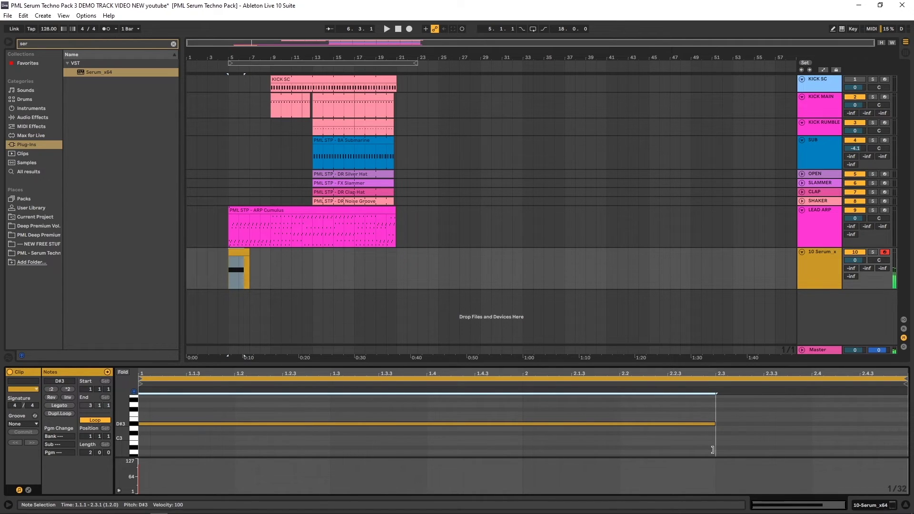
Step: Shorten the D#3 note in the ATM Metal clip so it ends at 2.2, and play the clip back
drag(683, 449, 619, 450)
key(space)
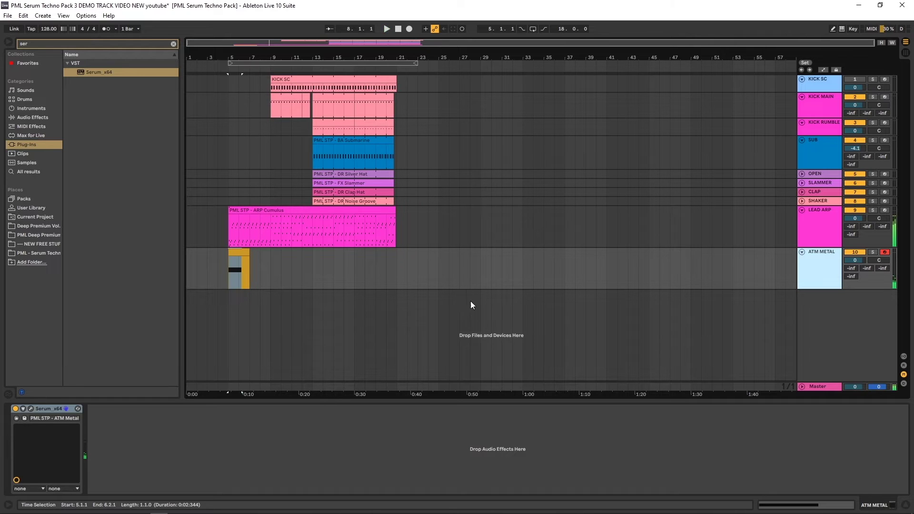
Step: Add another Serum_x64 instrument on a new track below the ATM METAL track
click(281, 269)
drag(99, 72, 103, 82)
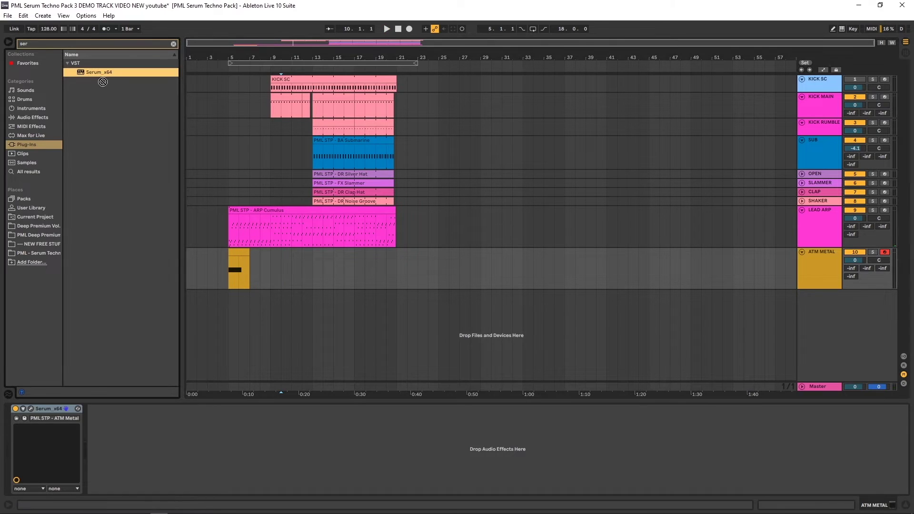
drag(263, 319, 262, 317)
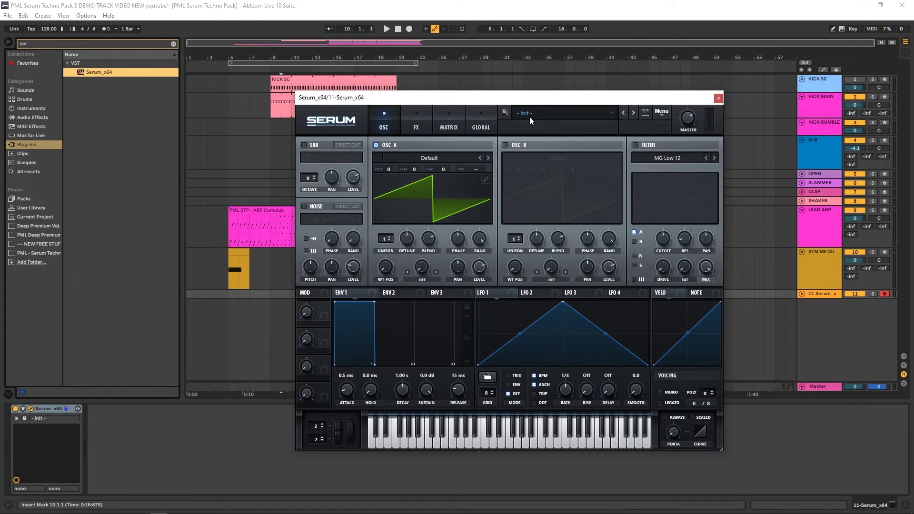
Step: Load the PML STP - ATM Loki preset from the PML - Serum Techno Pack folder and audition a note
click(566, 112)
mouse_move(572, 219)
mouse_move(628, 220)
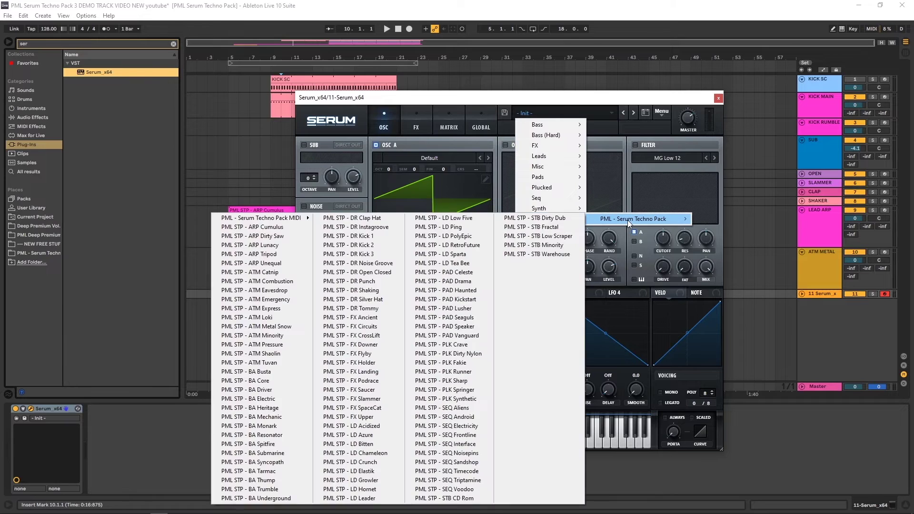
click(304, 316)
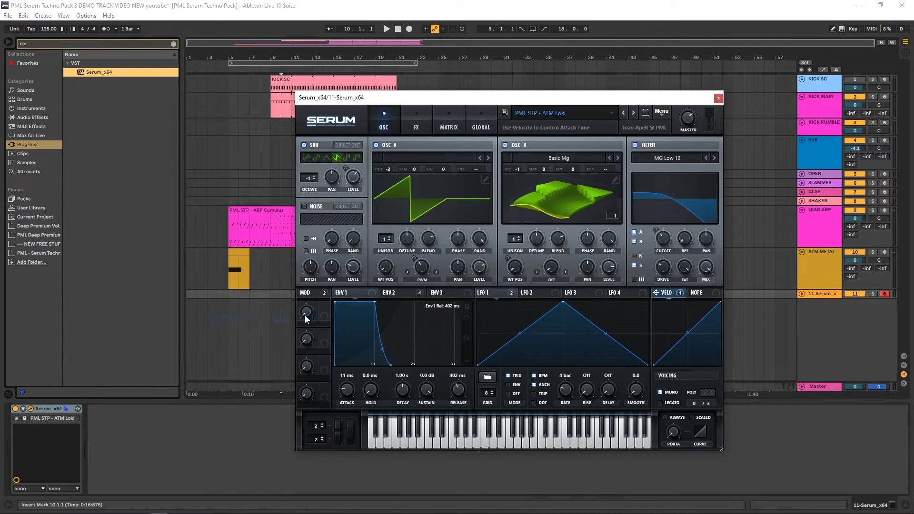
click(443, 432)
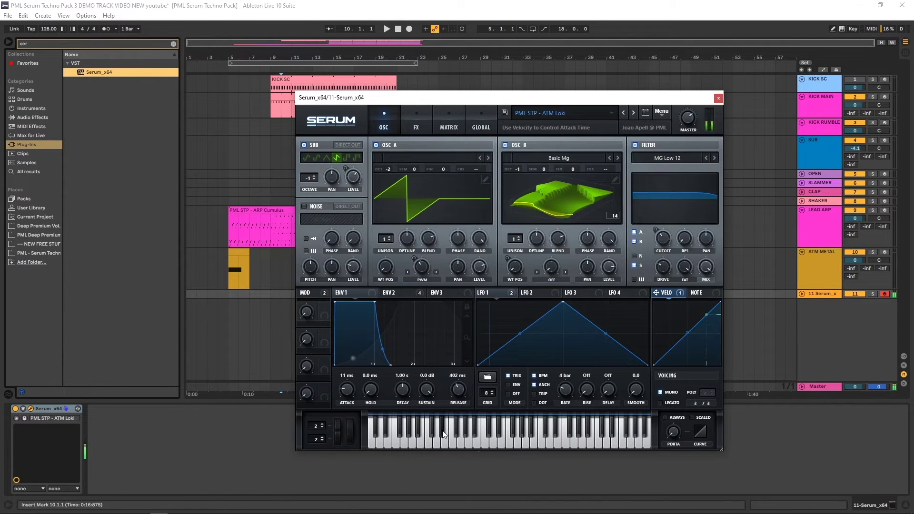
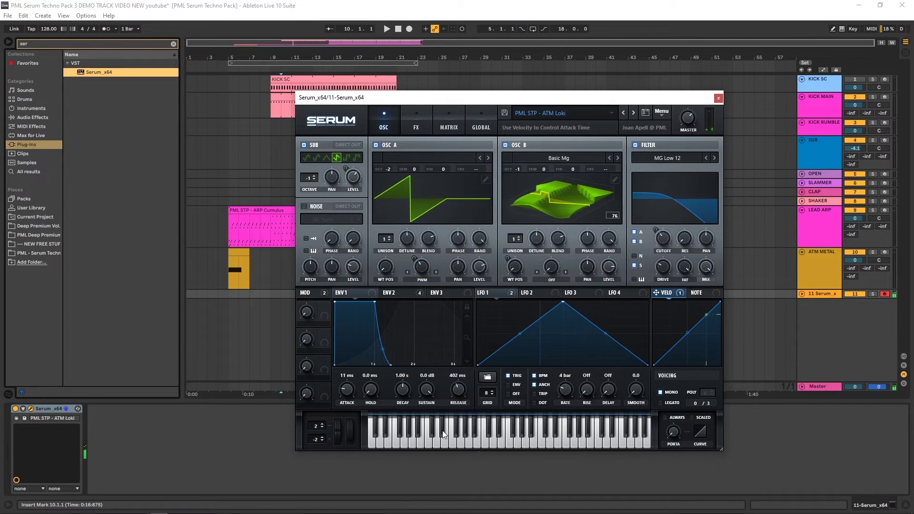
Step: Examine Envelope 2 and its modulation targets in the ATM Loki preset, and close the Serum window
click(389, 292)
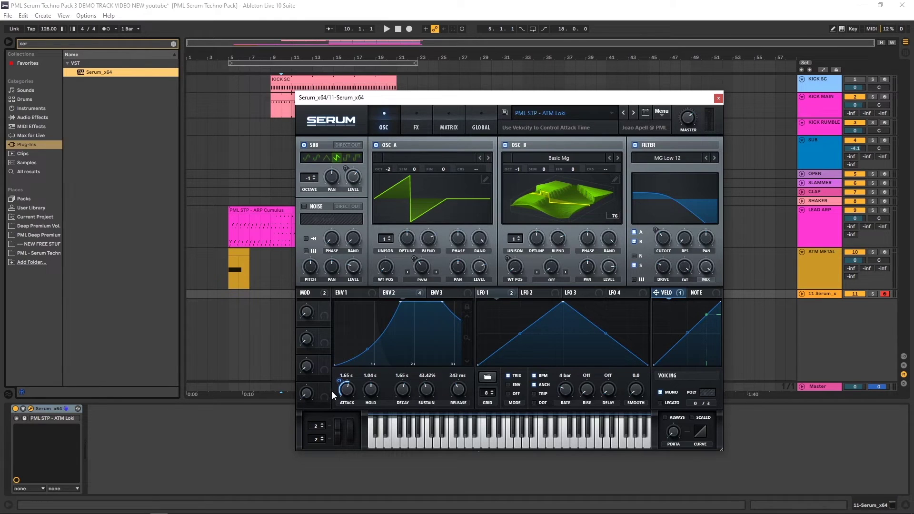
right_click(395, 299)
click(448, 279)
click(718, 98)
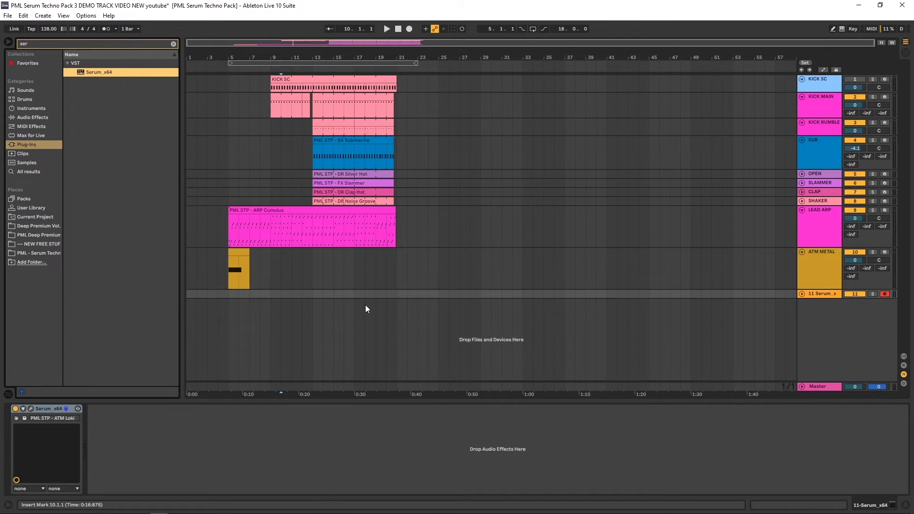
Step: Unfold the new Serum track, copy the ATM METAL clip onto it at bar 13, and start playback
click(803, 295)
drag(234, 268, 313, 309)
key(space)
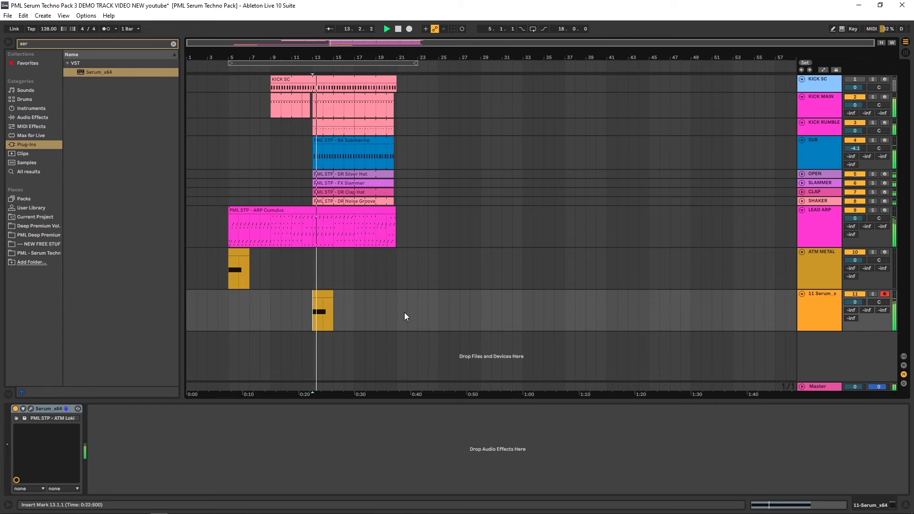
Step: Transpose the note in the bar 13 clip down an octave to D#2
double_click(322, 294)
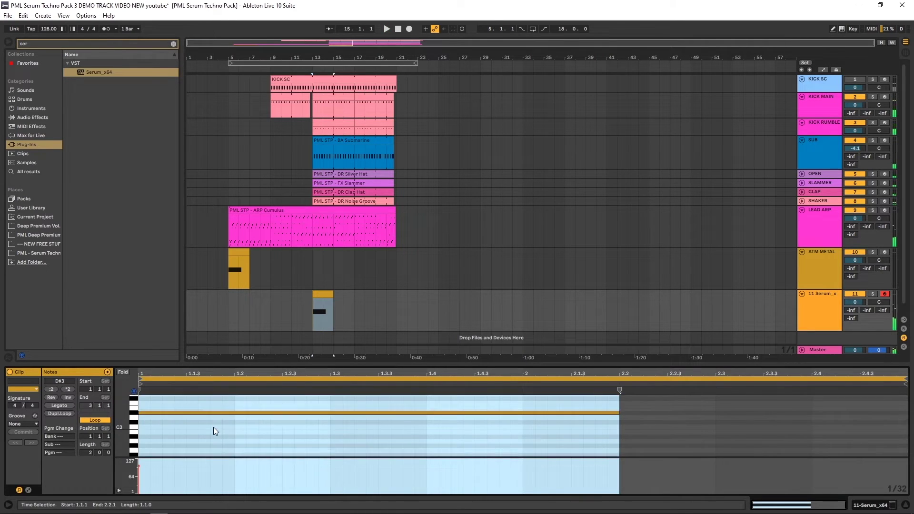
drag(195, 429, 188, 410)
key(shift+Down)
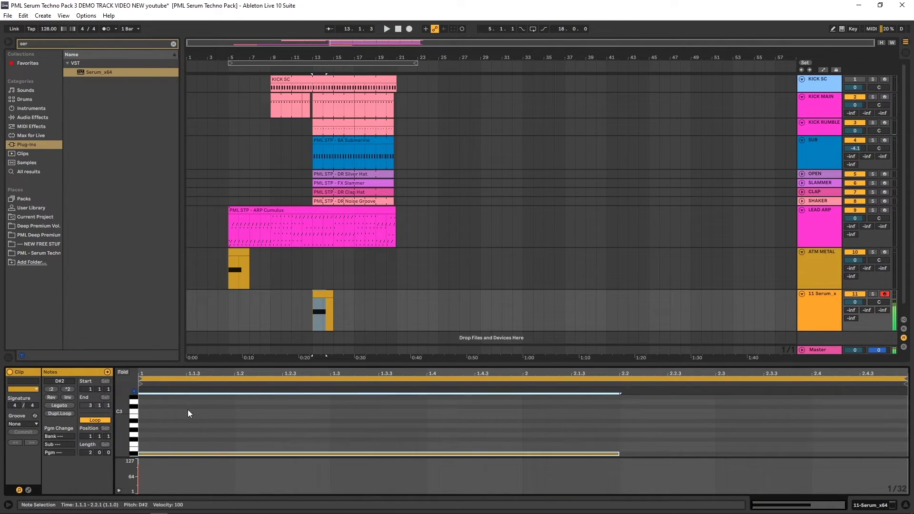
key(shift+Up)
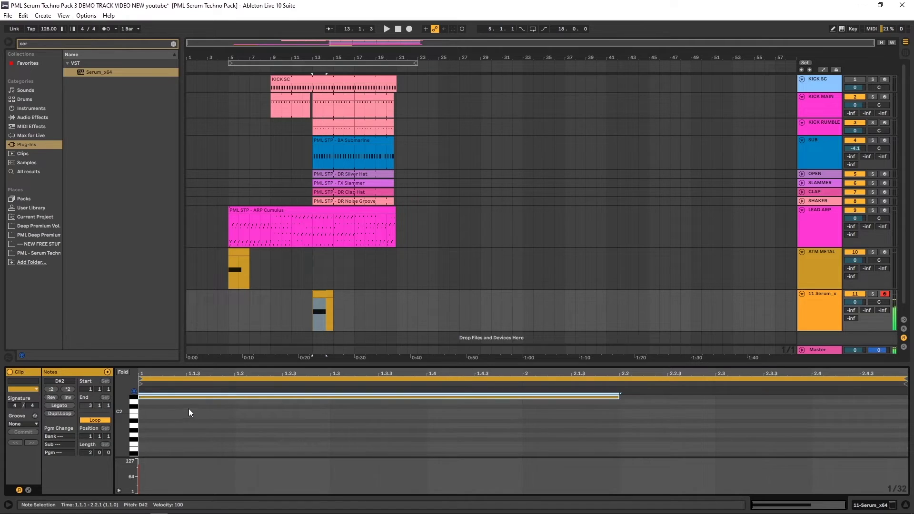
Step: Copy the SHAKER track's Compressor onto the new Serum track after the instrument, and play from bar 12
click(306, 294)
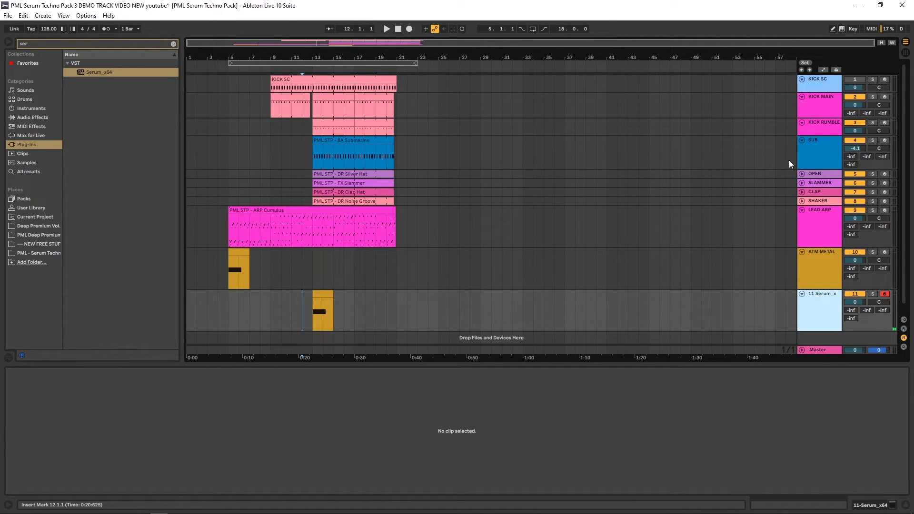
click(822, 200)
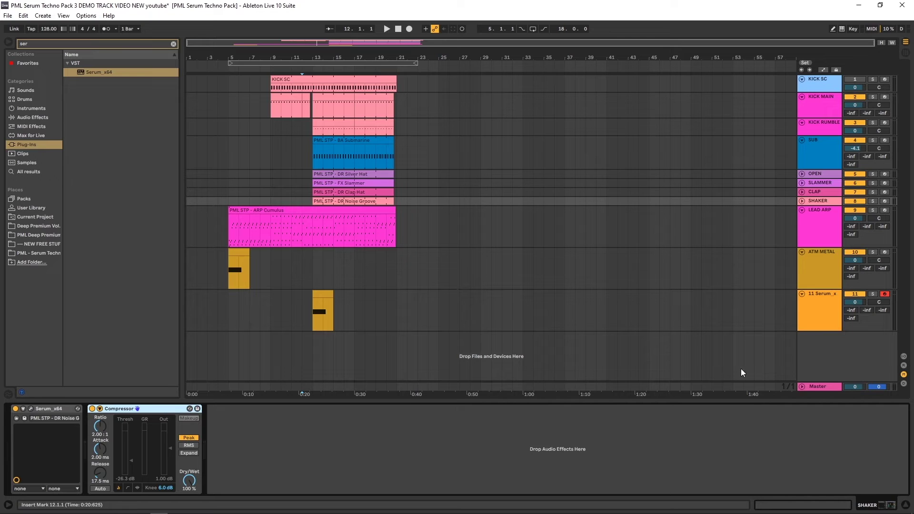
click(819, 305)
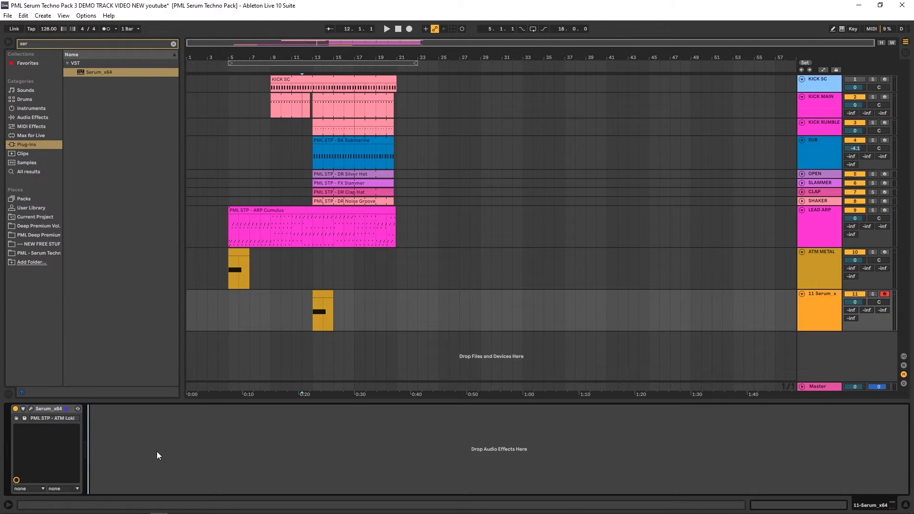
key(space)
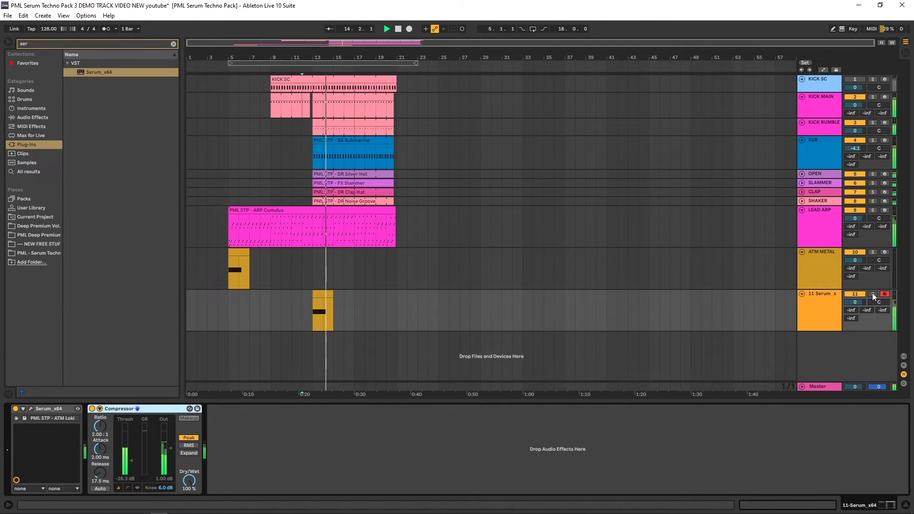
Step: Lengthen the D#2 note in the bar 13 clip so it ends at 2.4
double_click(316, 298)
key(space)
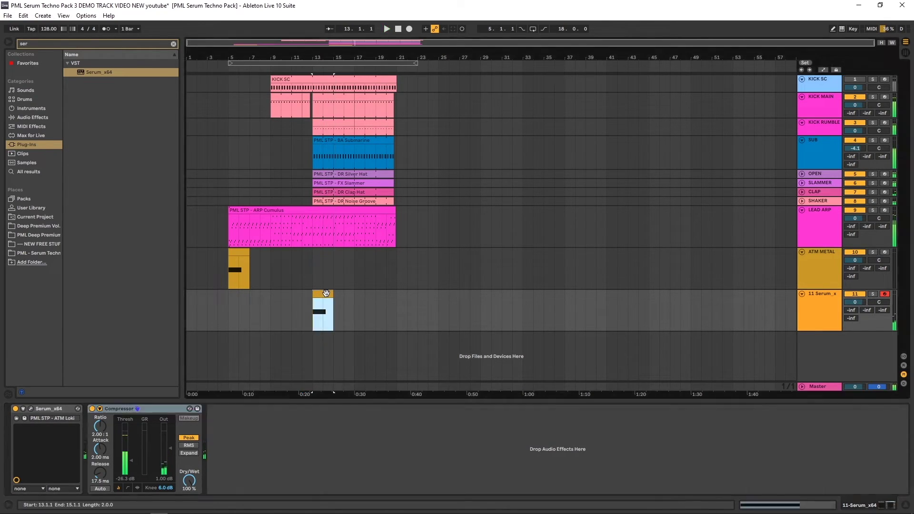
drag(619, 397, 798, 410)
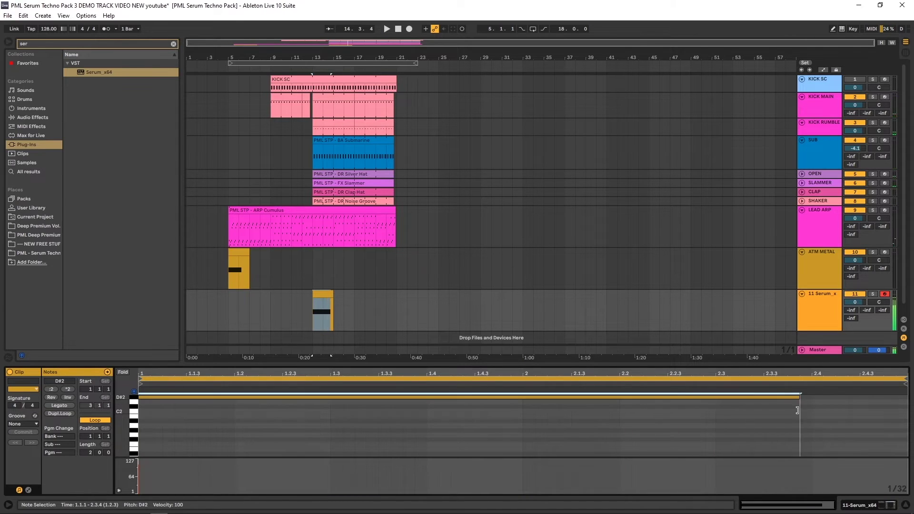
Step: Play the arrangement from bar 13 and check the Compressor's threshold and gain reduction on the new Serum track
click(812, 313)
key(space)
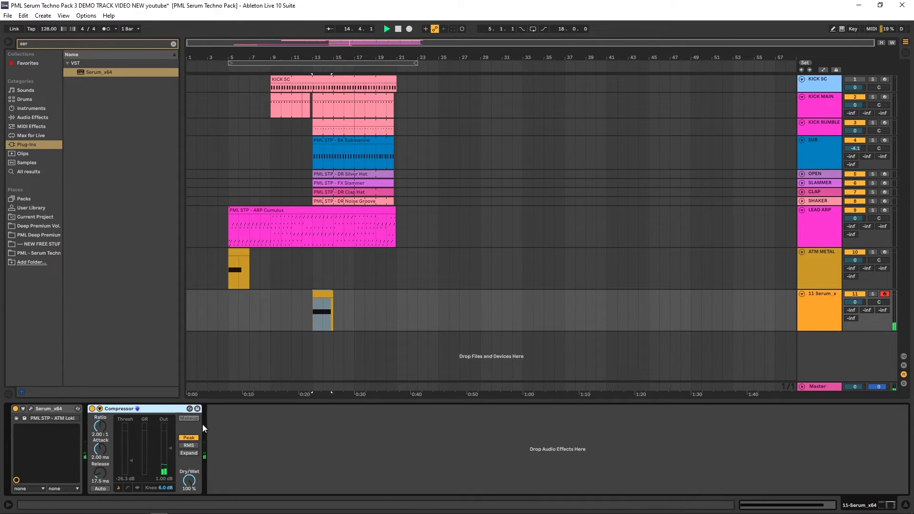
click(135, 462)
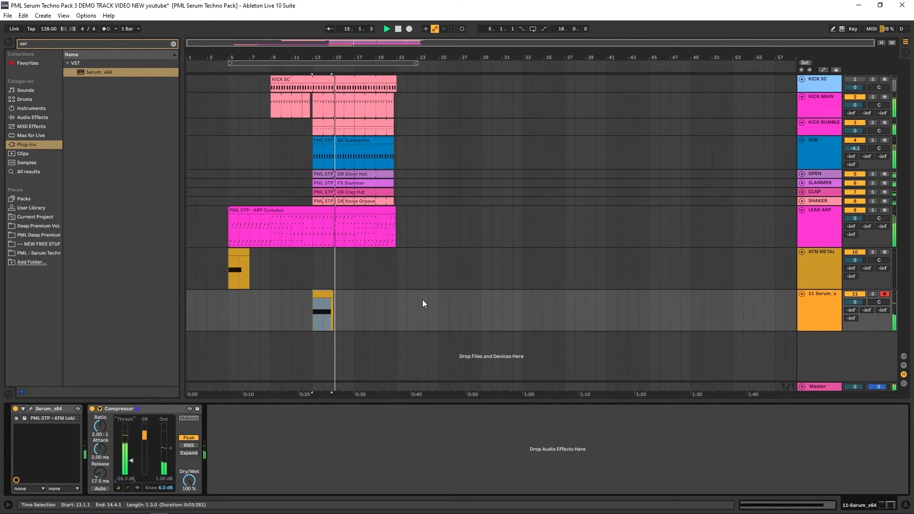
key(space)
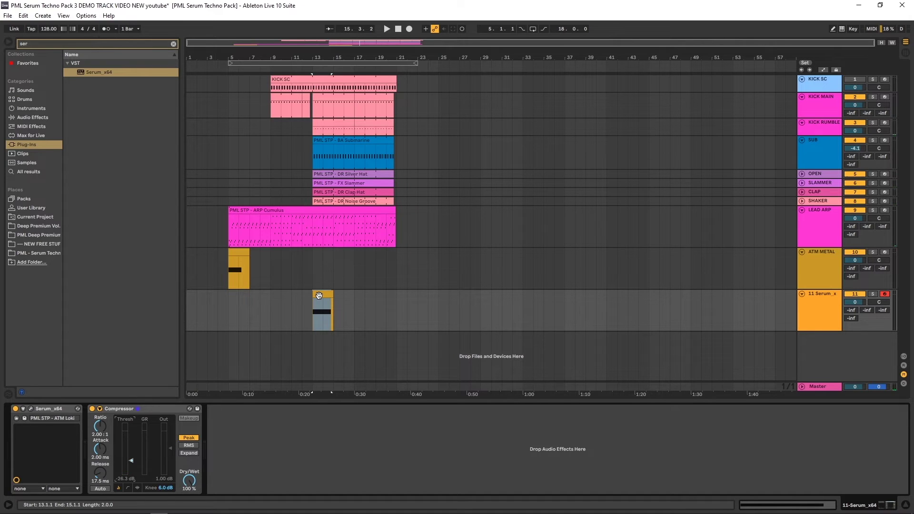
Step: Duplicate the Serum clip to bar 11 and extend its D#2 note to the full two bars
drag(319, 296, 298, 299)
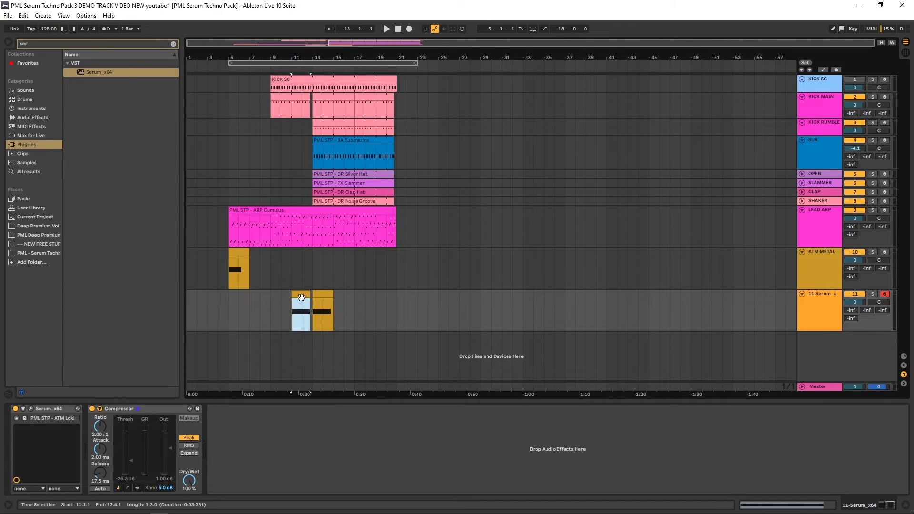
ctrl+scroll(270, 283, up, 4)
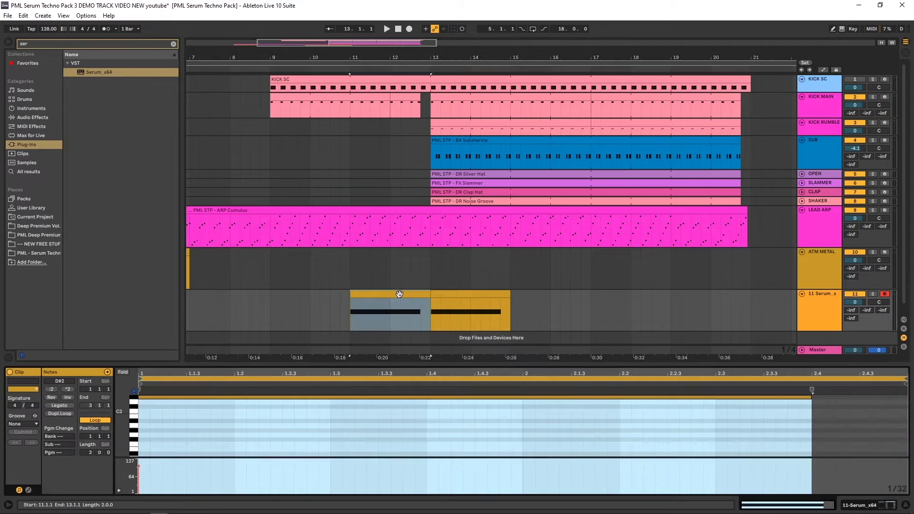
double_click(398, 292)
drag(812, 396, 907, 396)
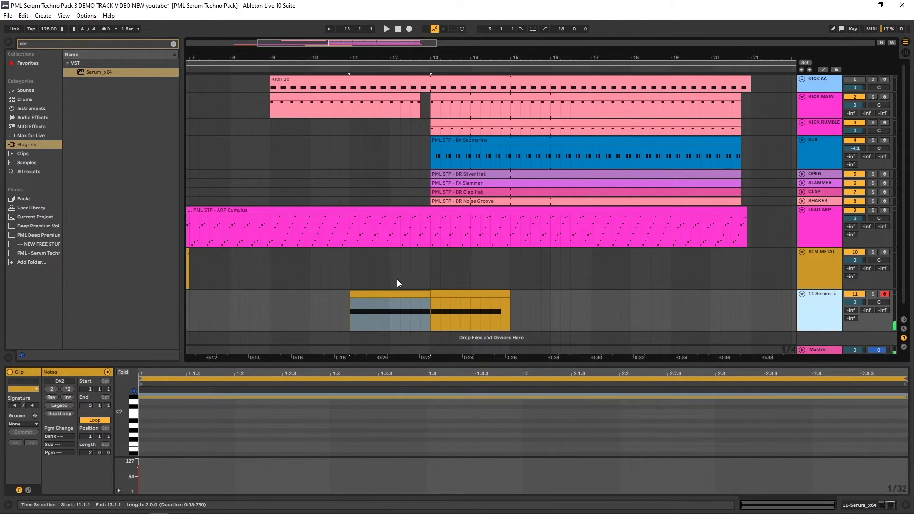
Step: Reopen Serum on the ATM Loki track, review Envelope 2's modulation targets and the filter, and close the window
click(819, 292)
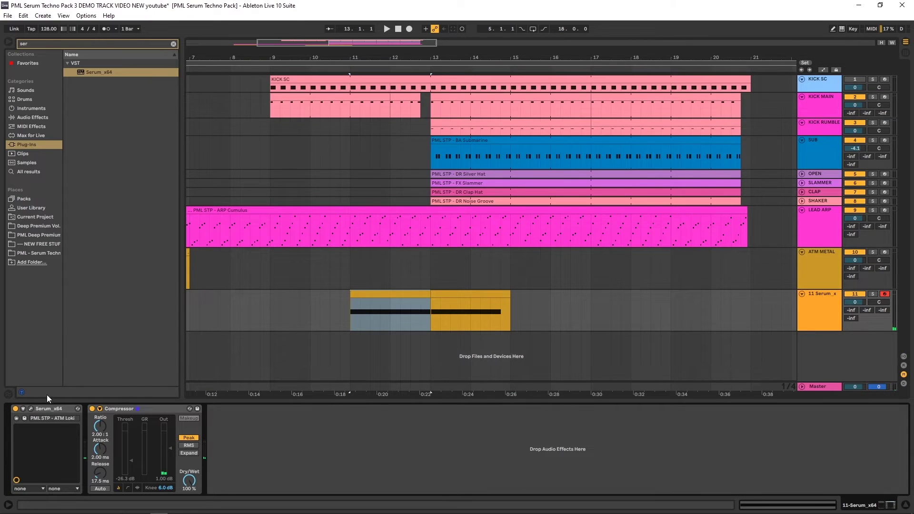
click(31, 409)
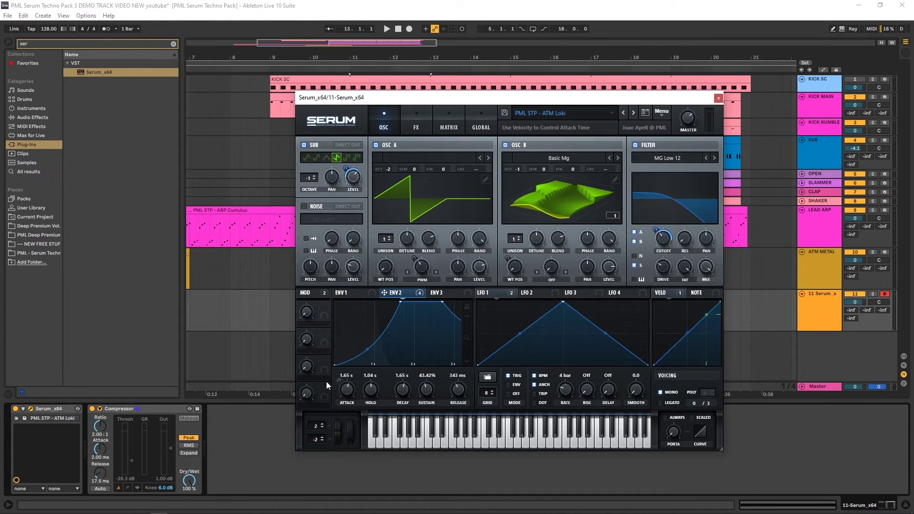
right_click(402, 295)
click(666, 272)
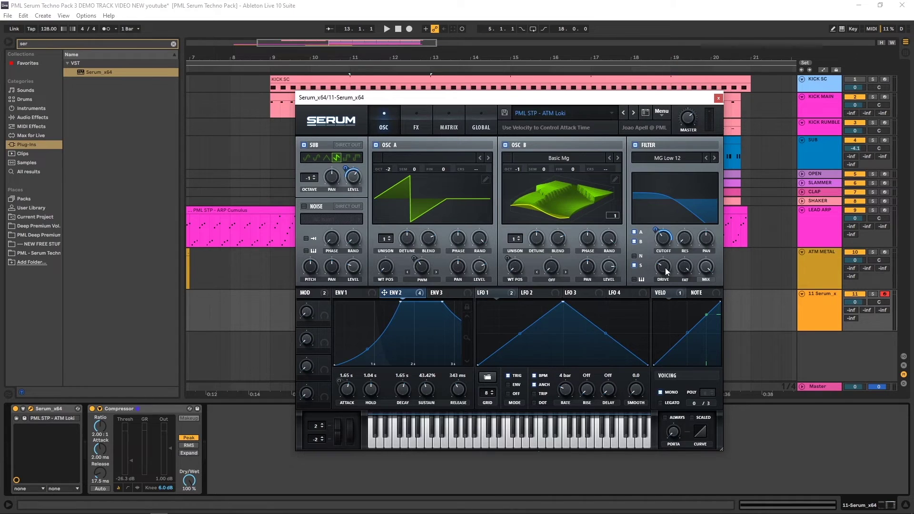
click(718, 98)
click(407, 320)
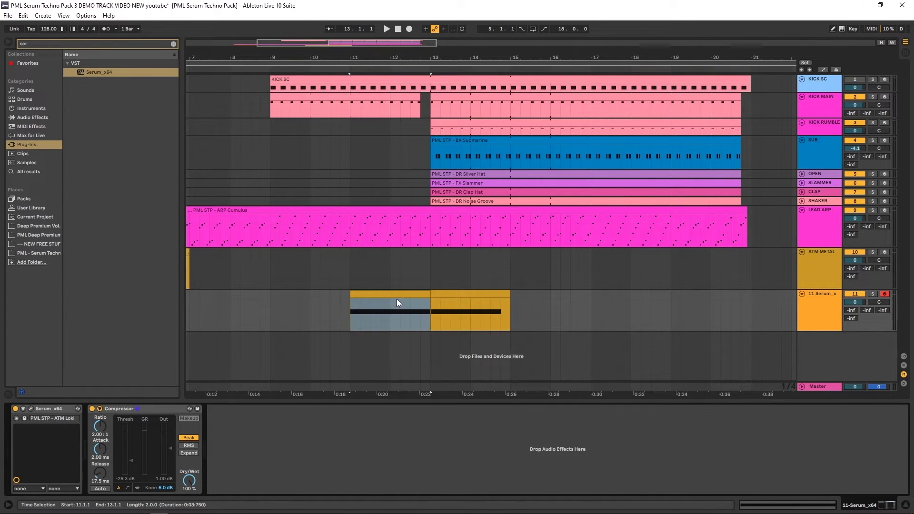
Step: Solo the ATM Loki track, audition the bar 11 clip, and lower its D#2 note's velocity to 16
click(873, 294)
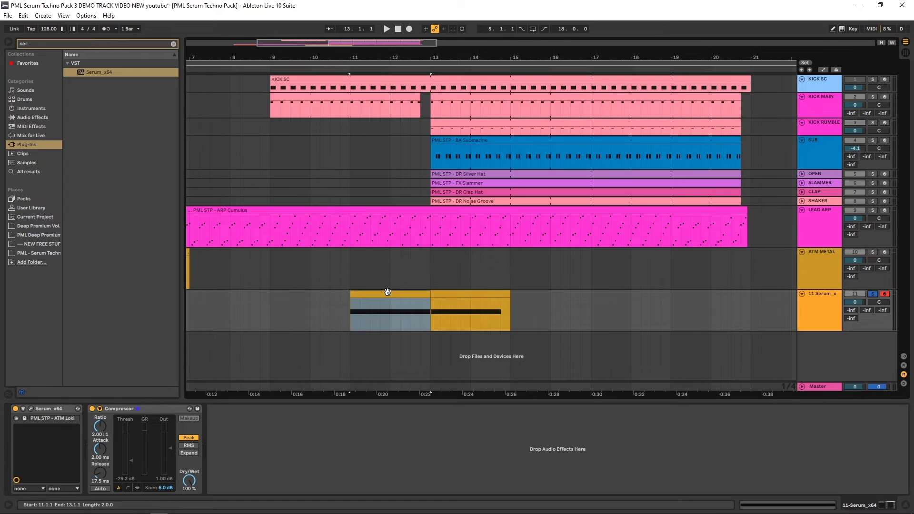
double_click(407, 307)
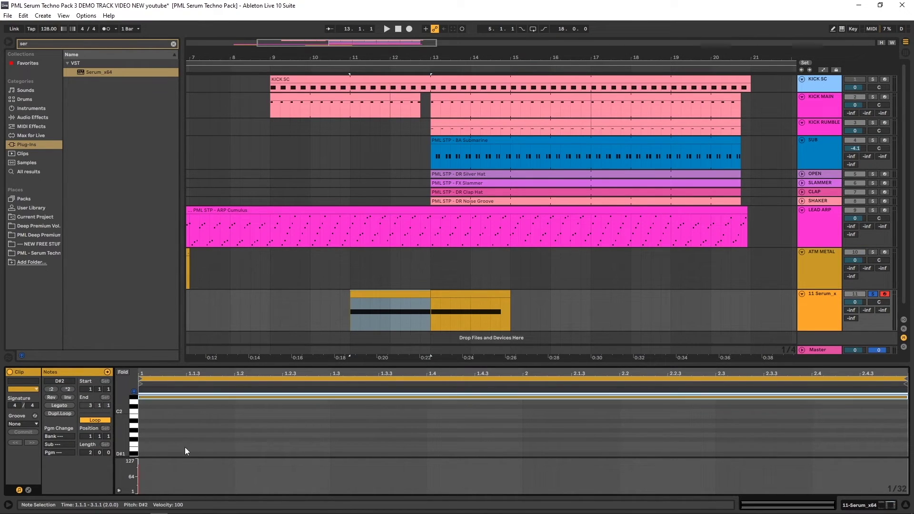
key(space)
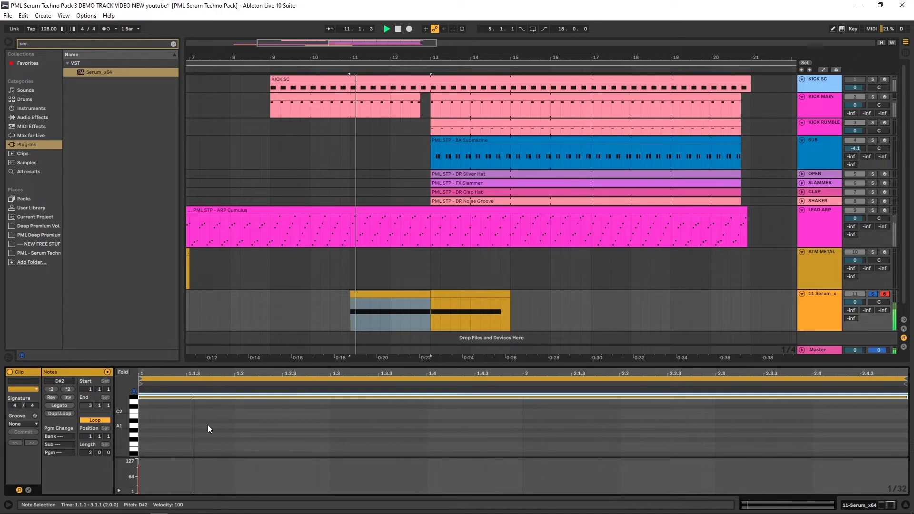
key(space)
drag(138, 468, 138, 492)
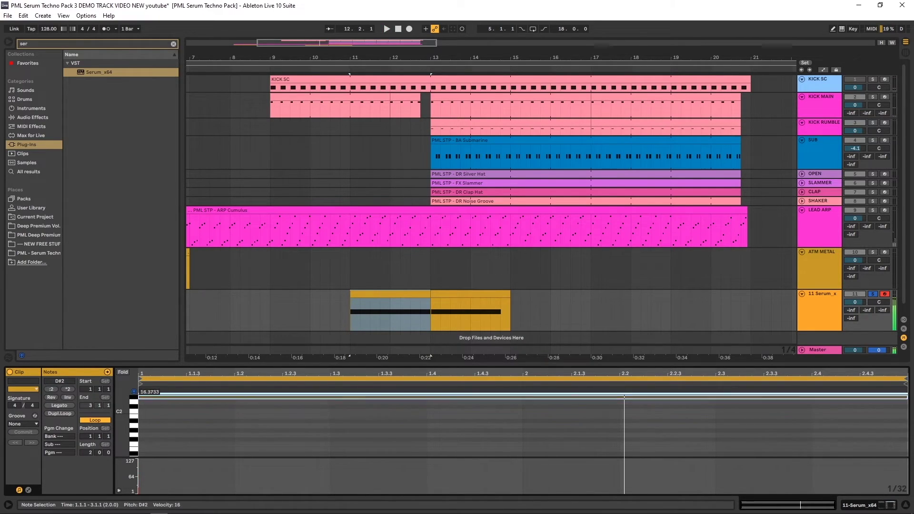
Step: Play the soloed ATM Loki track from bar 11 to check the note at its new velocity
click(819, 298)
click(381, 293)
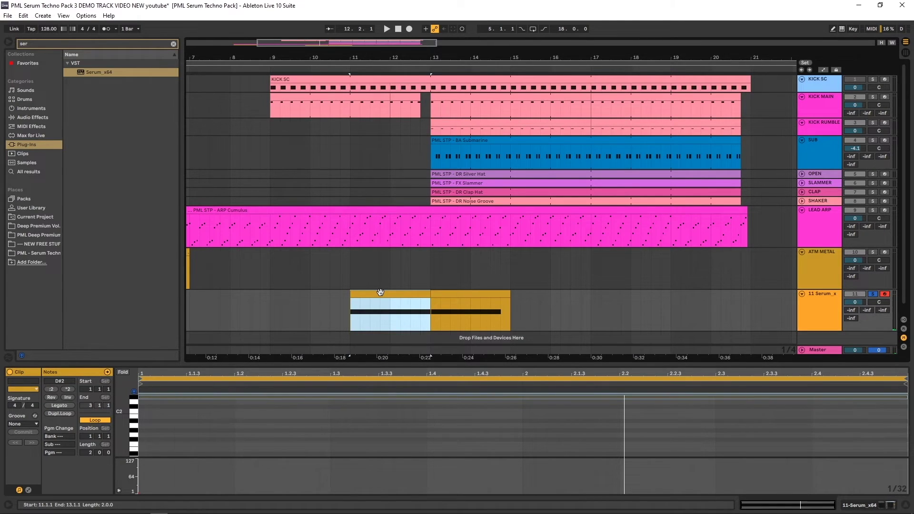
click(351, 311)
key(space)
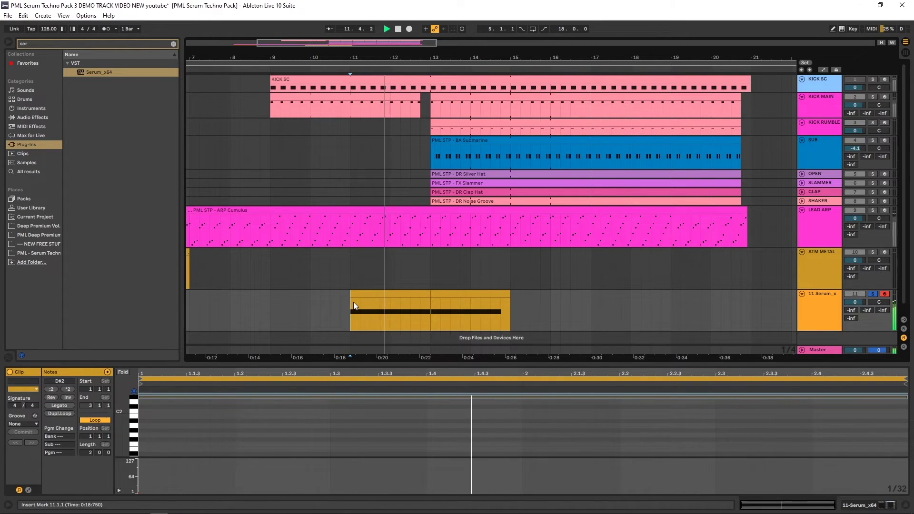
Step: Raise the D#2 note's velocity in the bar 11 clip to 74 and audition the clip
key(space)
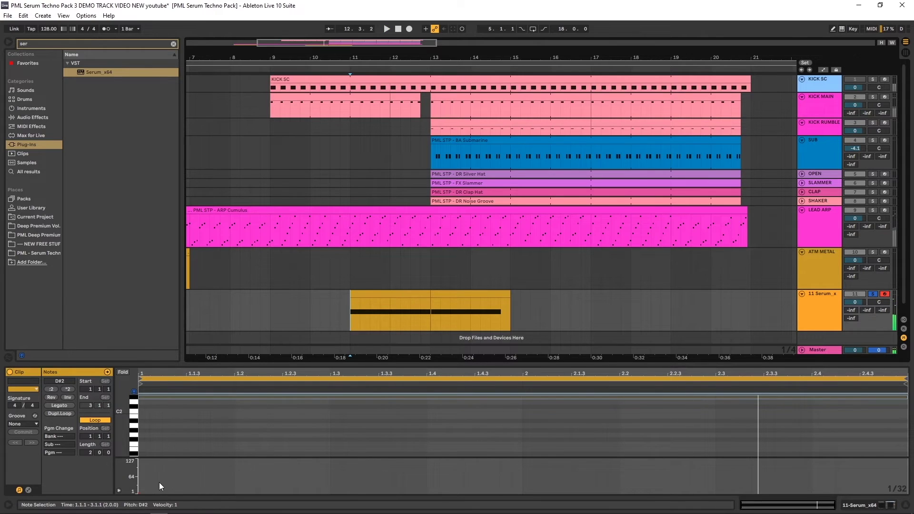
drag(139, 493, 139, 474)
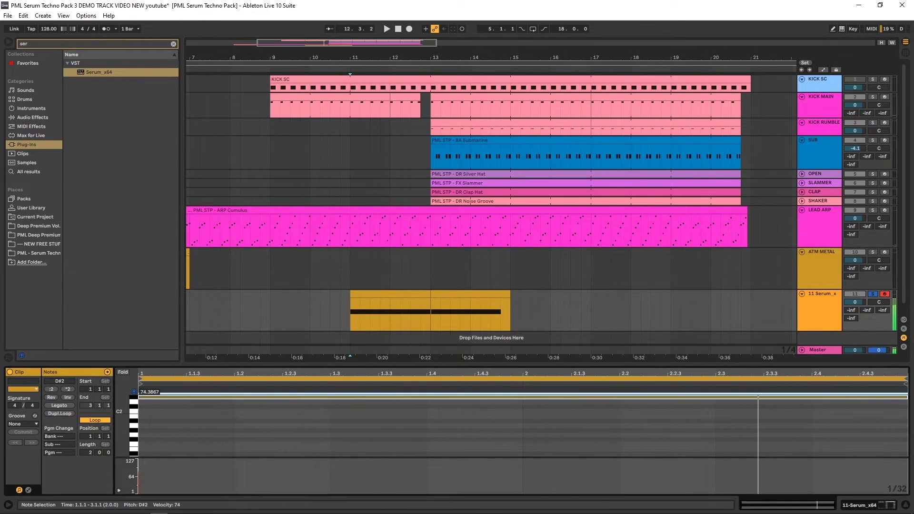
click(355, 294)
key(space)
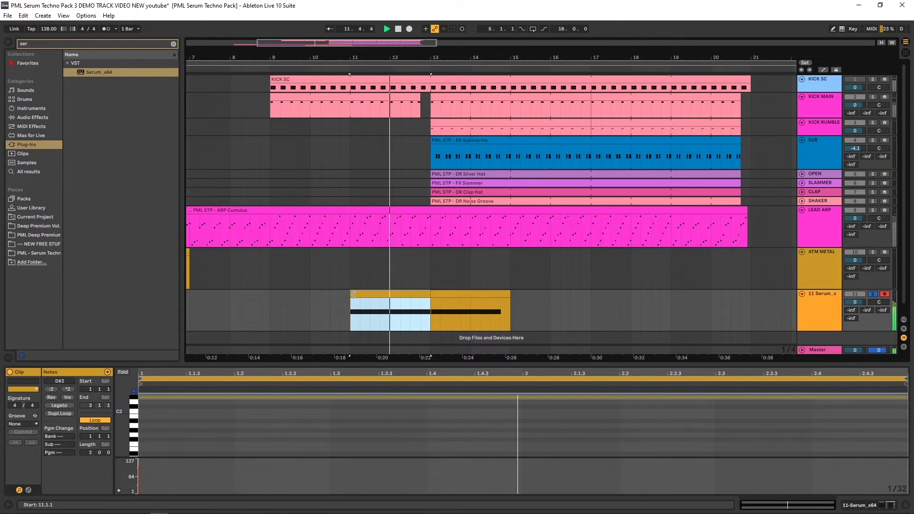
Step: Move the second ATM Loki clip to bar 19 and the first to bar 13, raising the bar 13 note's velocity to 103
key(minus)
key(minus)
key(space)
drag(324, 296, 387, 296)
click(318, 291)
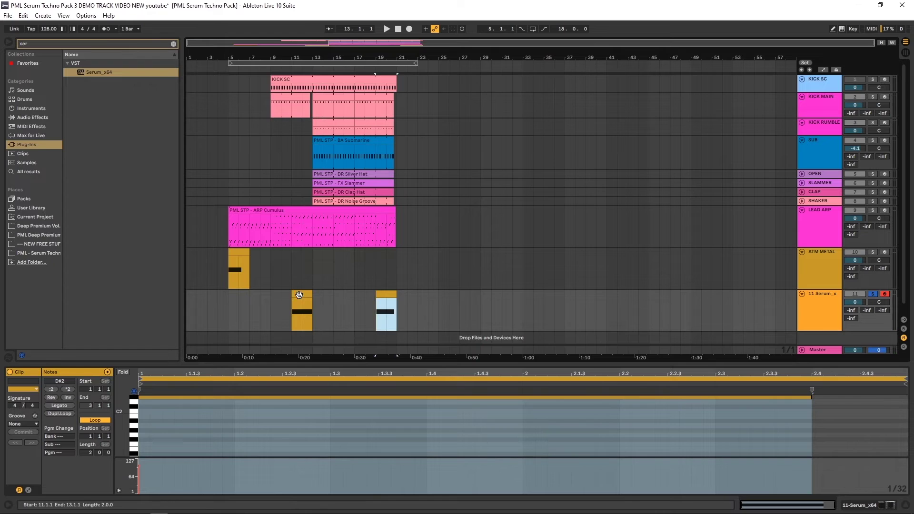
key(ctrl+shift+j)
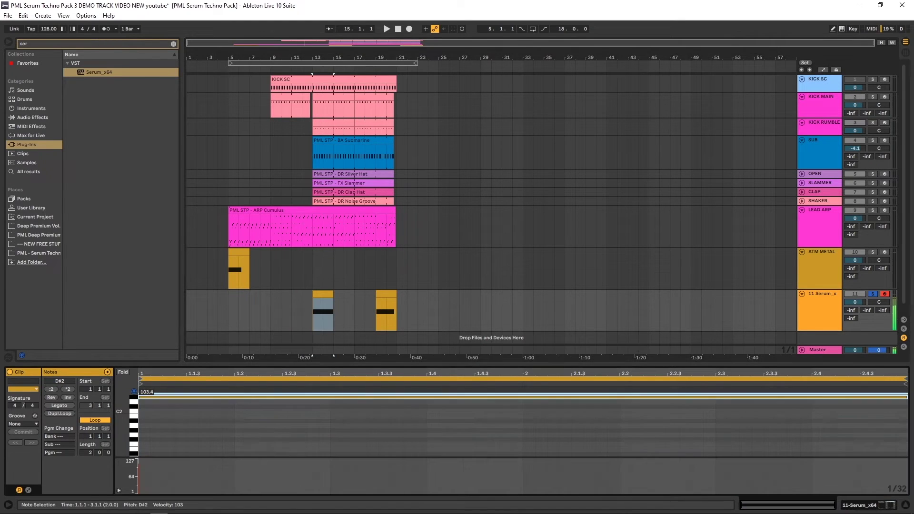
Step: Play the soloed ATM Loki track from the bar 13 clip to check its note
click(305, 306)
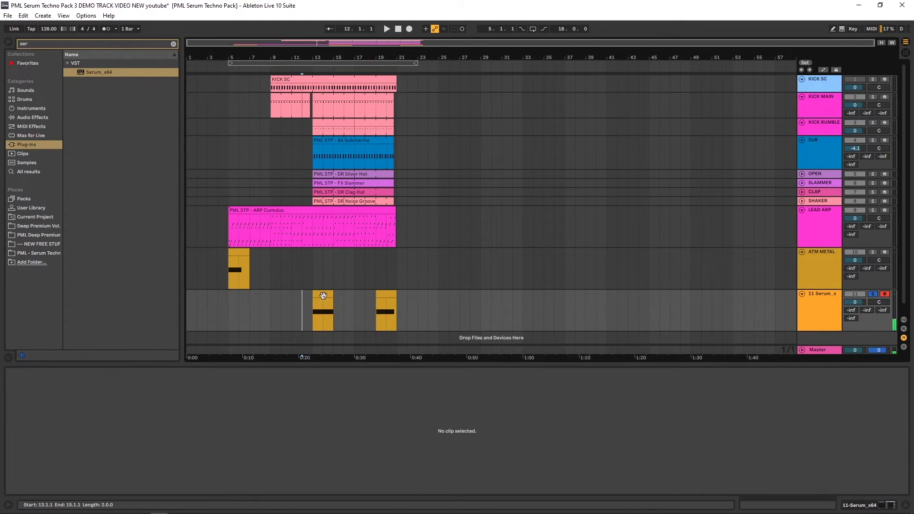
click(323, 294)
key(space)
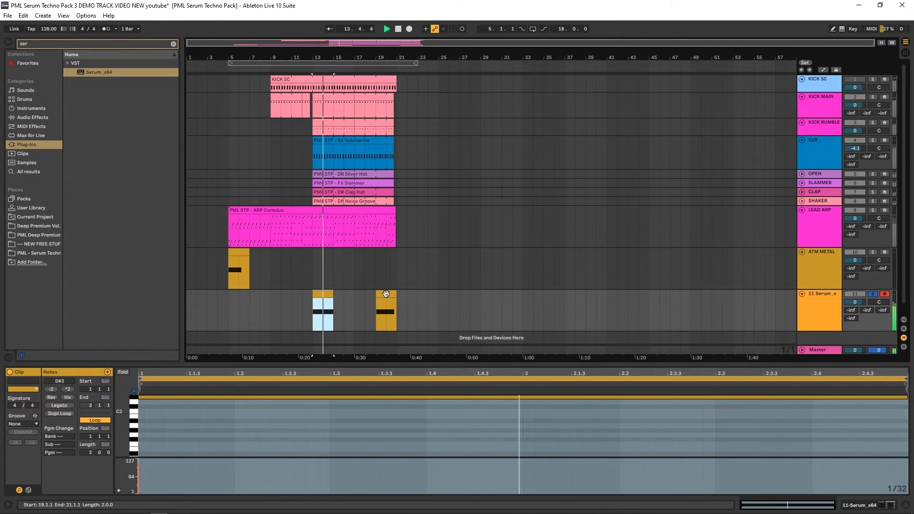
Step: Lower the D#2 note's velocity in the bar 19 clip to 6 and audition the clip
scroll(385, 294, up, 5)
scroll(438, 295, down, 3)
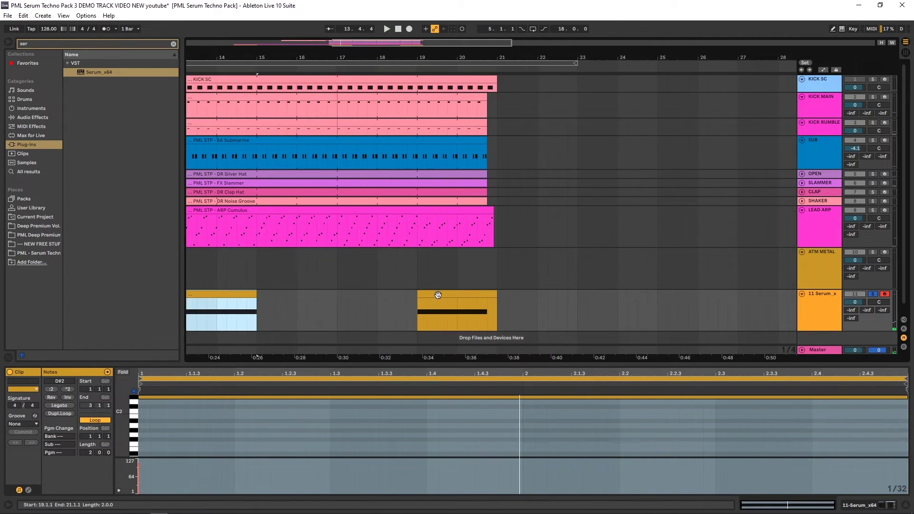
click(478, 298)
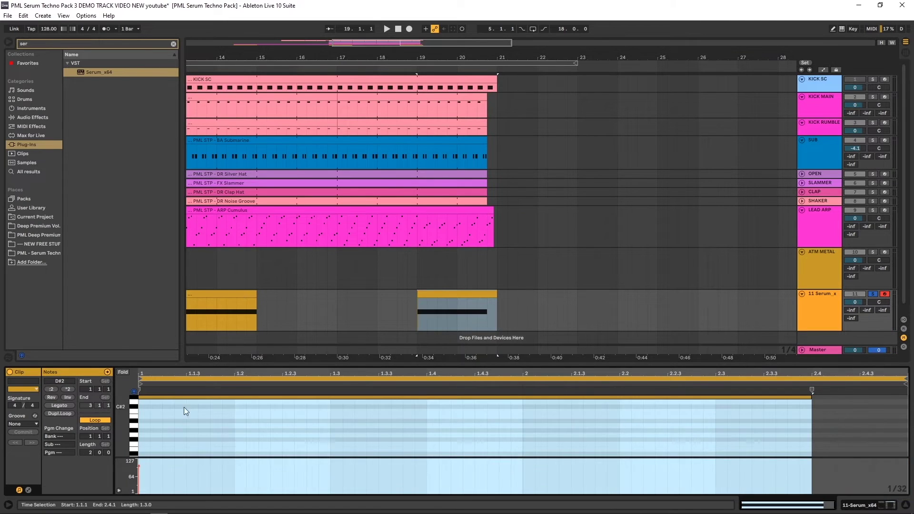
click(144, 397)
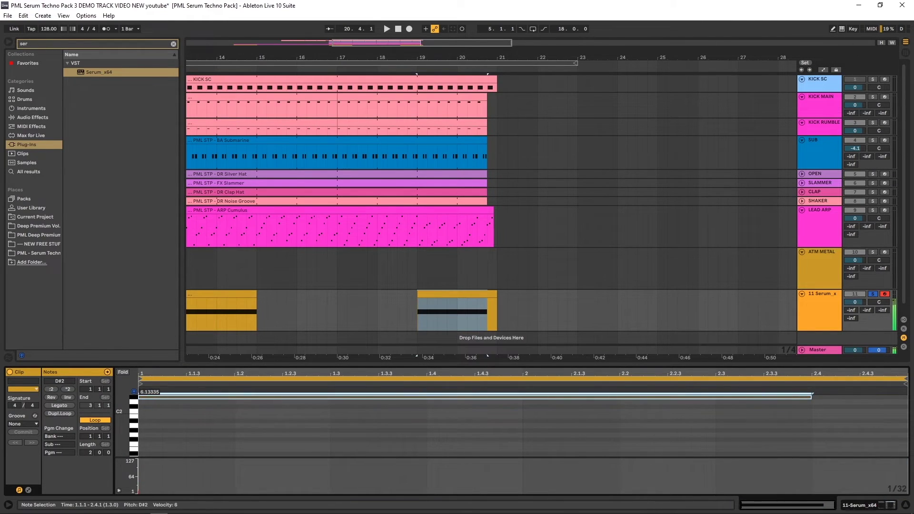
click(407, 304)
click(462, 296)
key(space)
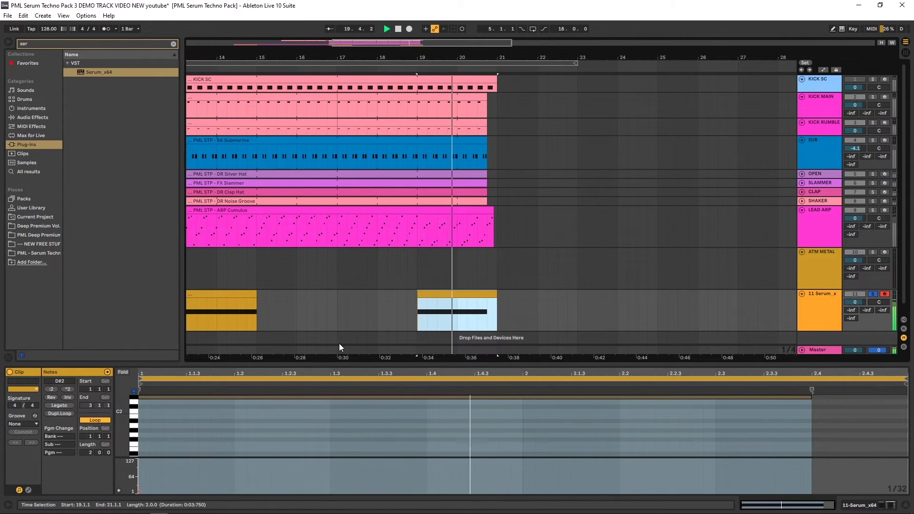
Step: Move the bar 19 clip to bar 20 with its D#2 note shortened to one bar, and play it from there
drag(457, 294, 496, 296)
click(453, 302)
key(space)
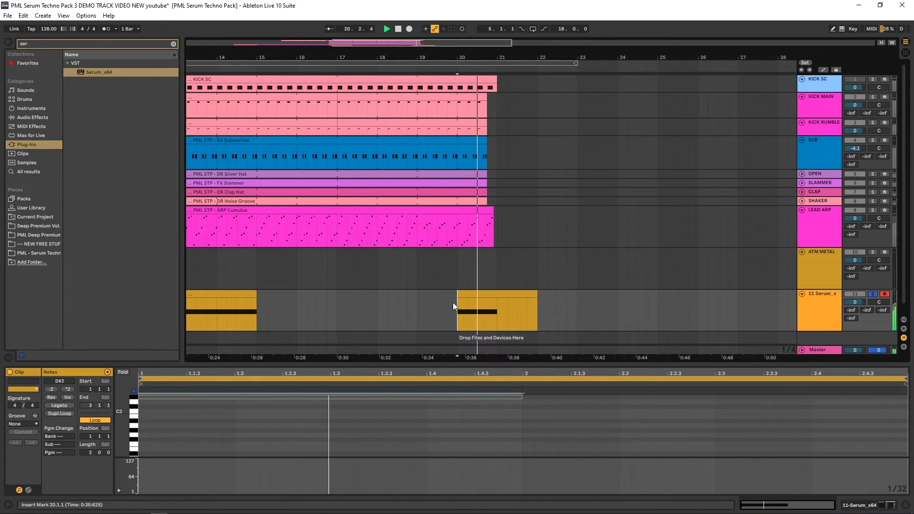
Step: Unsolo the ATM Loki track and play the full arrangement from bar 18.3
click(397, 305)
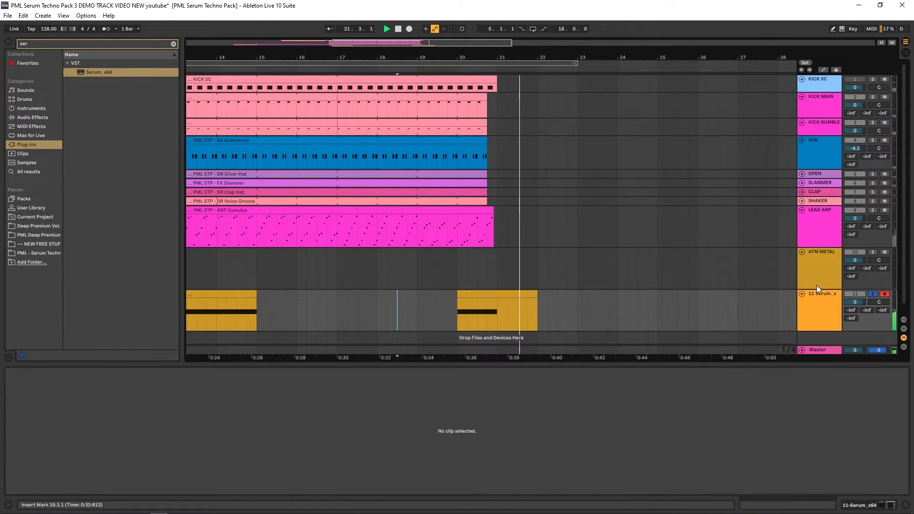
click(873, 295)
key(space)
key(space)
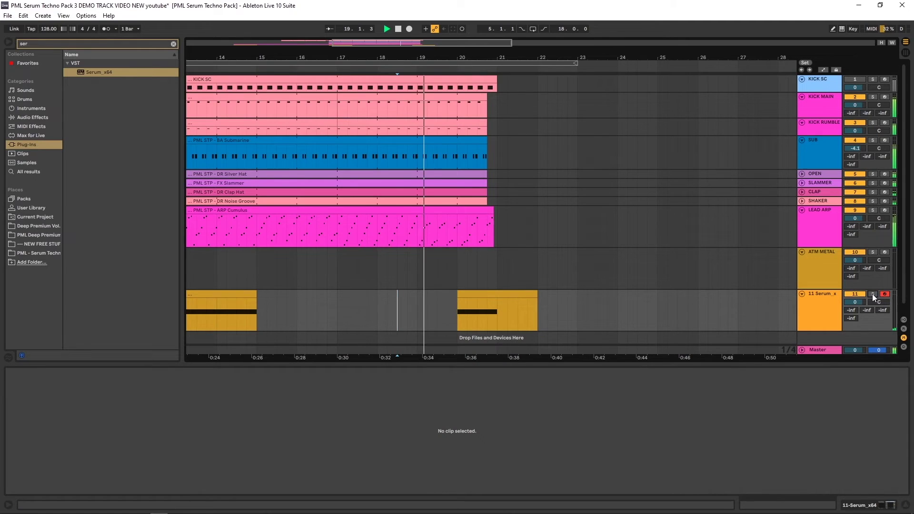
click(818, 297)
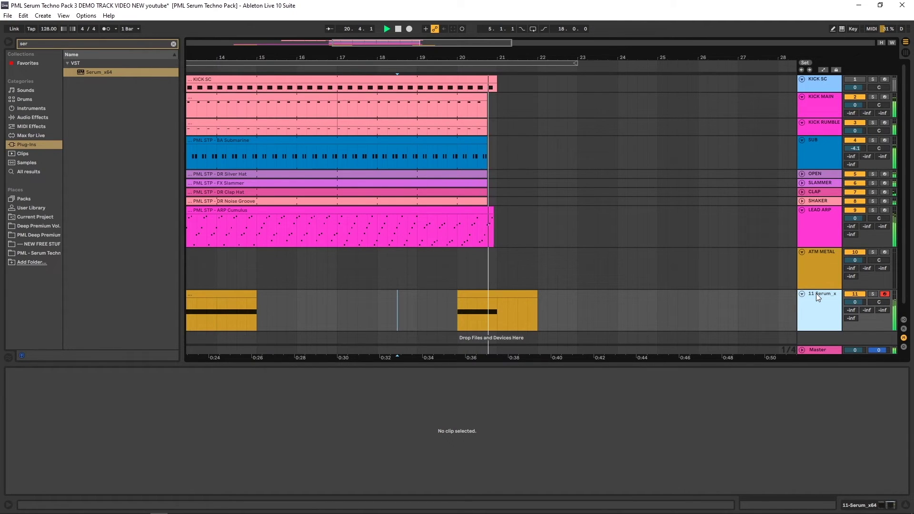
scroll(381, 287, down, 5)
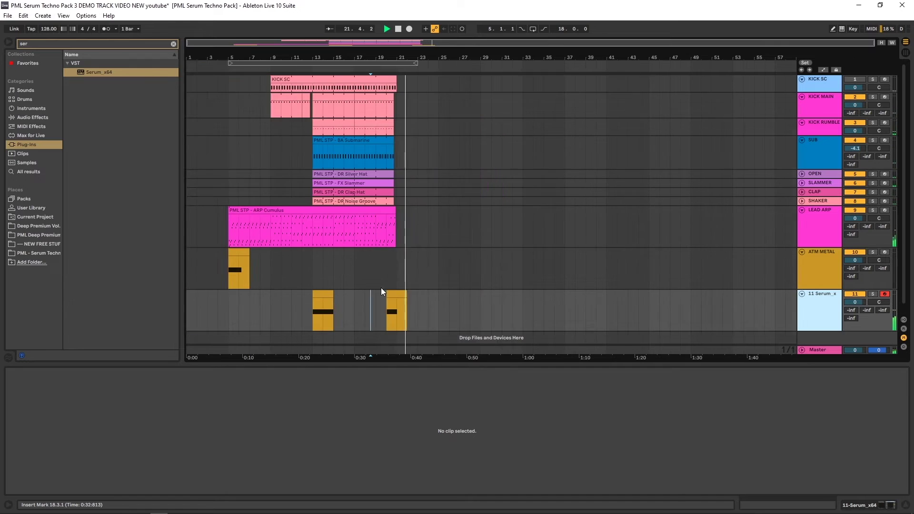
key(space)
Step: Play the arrangement from bar 12 and lower the ATM Loki track's volume to -1.3 dB
click(305, 305)
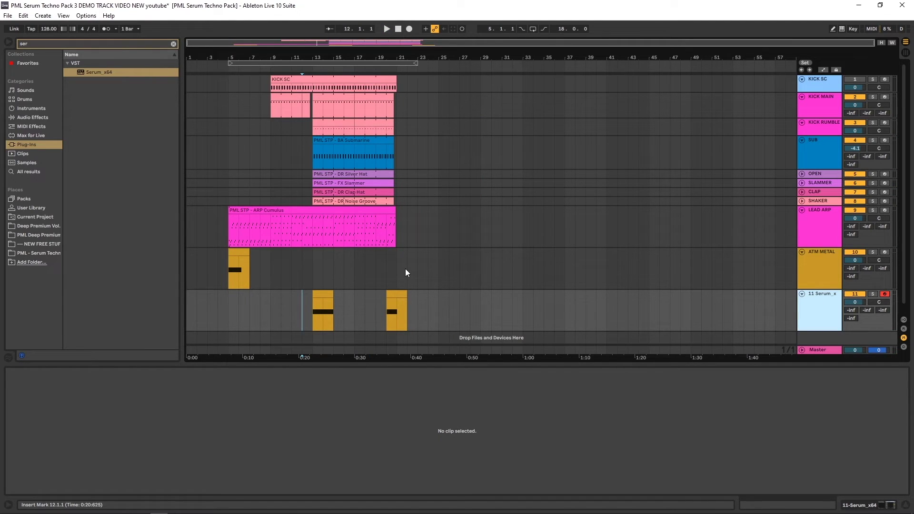
key(space)
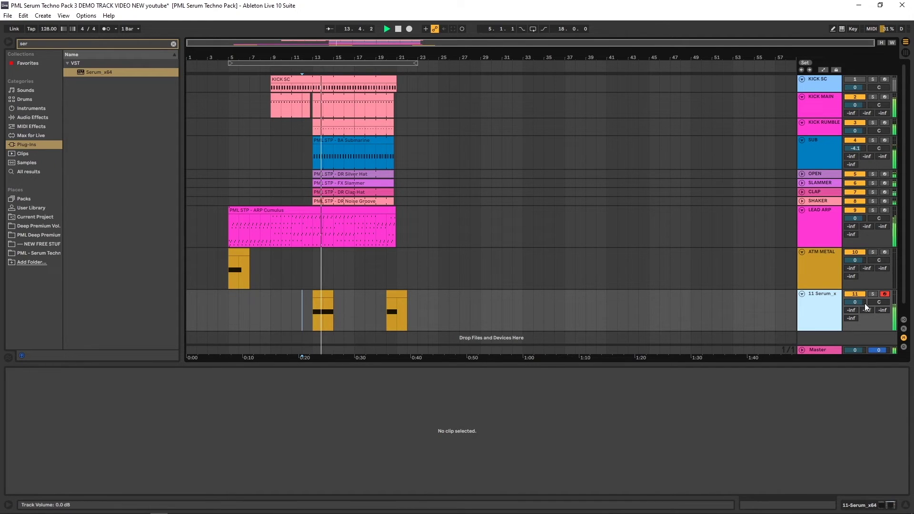
drag(856, 302, 855, 310)
click(815, 296)
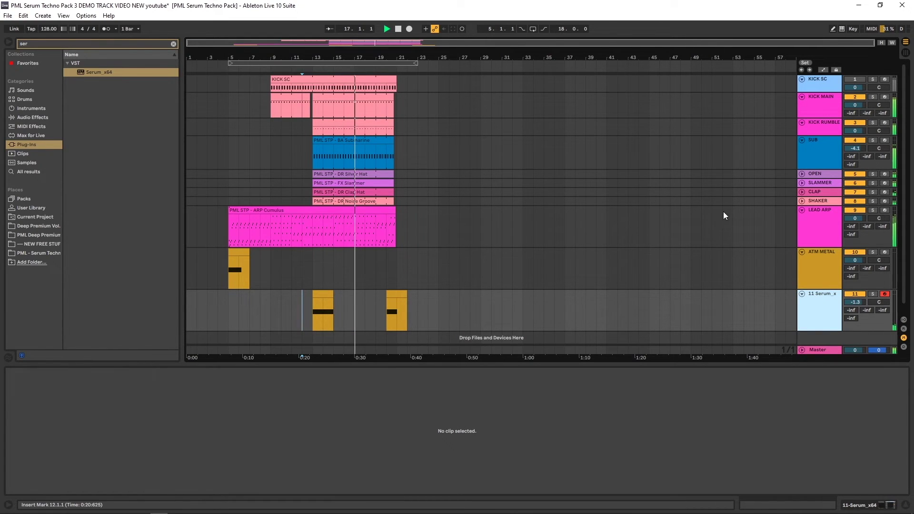
Step: Unfold the SHAKER and OPEN tracks during playback and set their volumes to -9.5 dB and -5.4 dB
click(819, 202)
click(802, 201)
drag(855, 209, 855, 214)
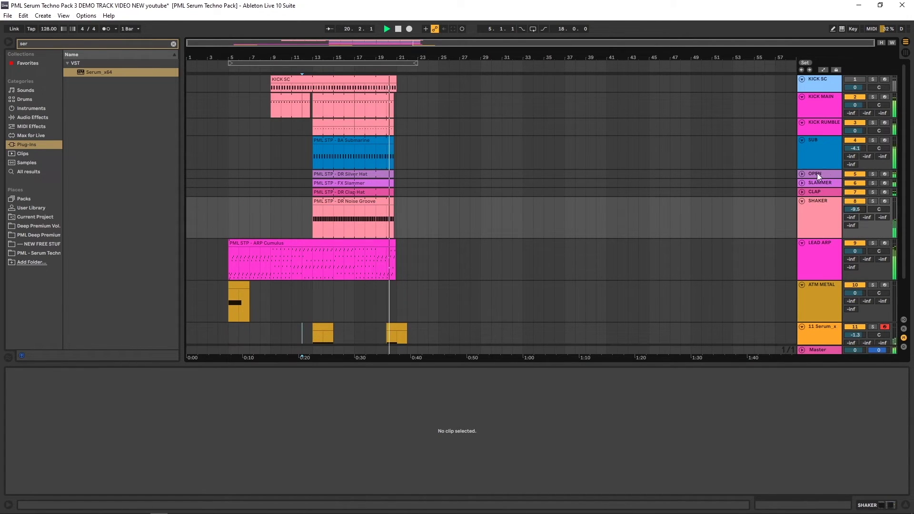
click(802, 174)
drag(856, 182, 856, 189)
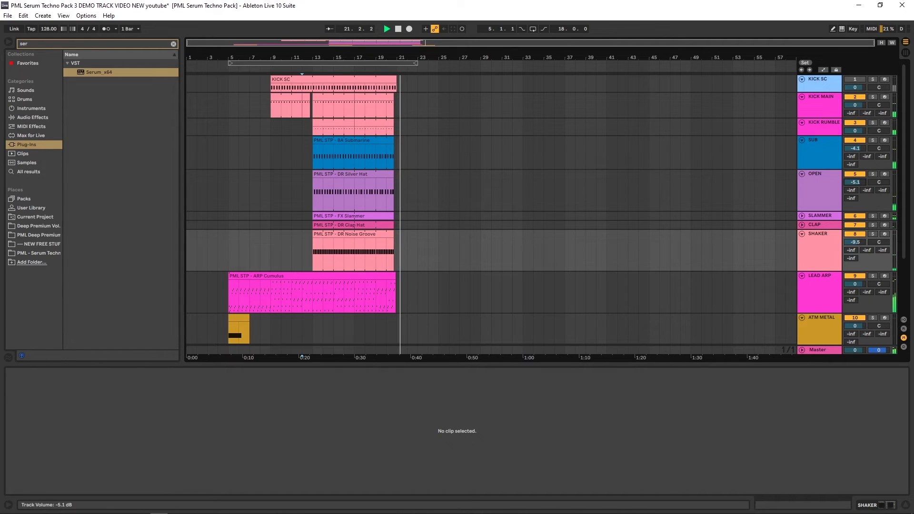
key(space)
Step: Fold the SHAKER track and rename track 11 to ATM LOKI
scroll(487, 231, down, 2)
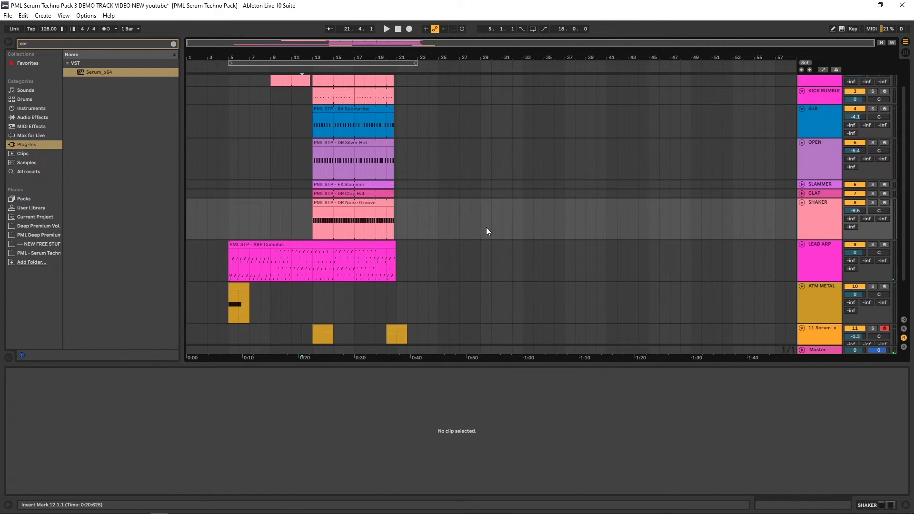
click(806, 207)
click(803, 202)
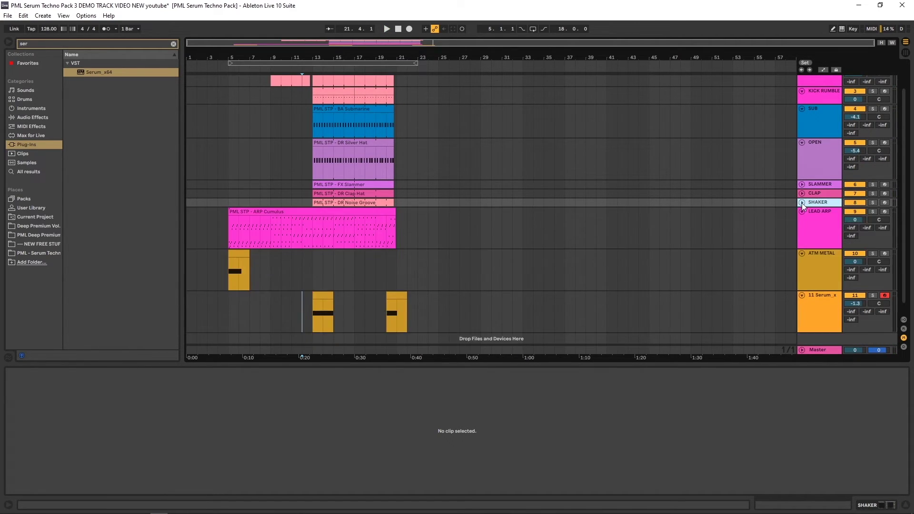
click(808, 214)
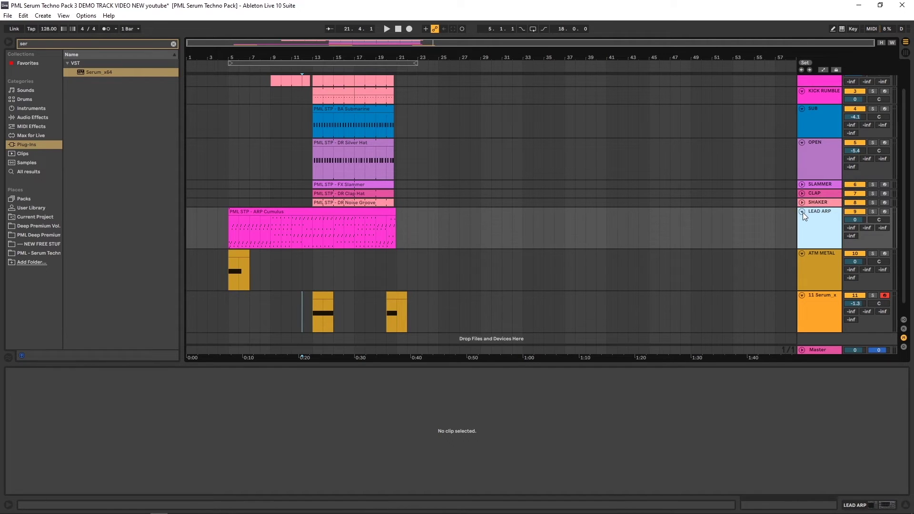
scroll(469, 247, down, 1)
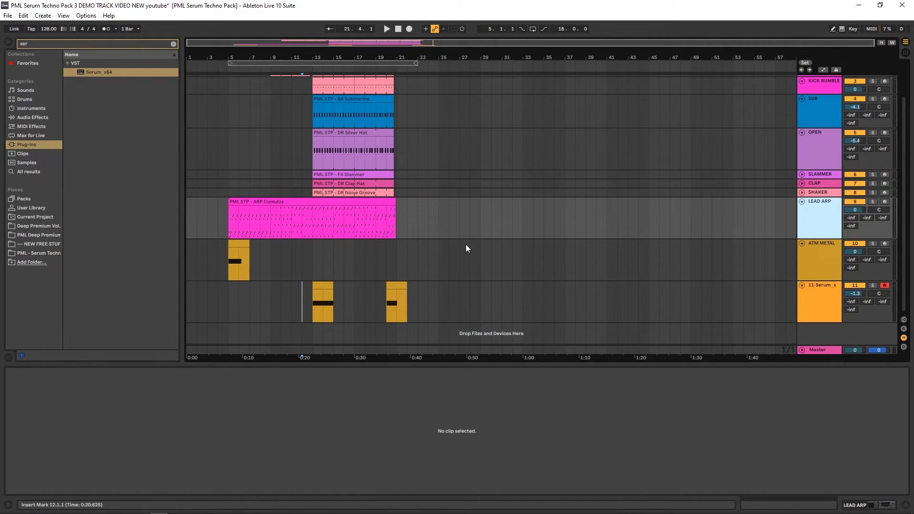
click(826, 295)
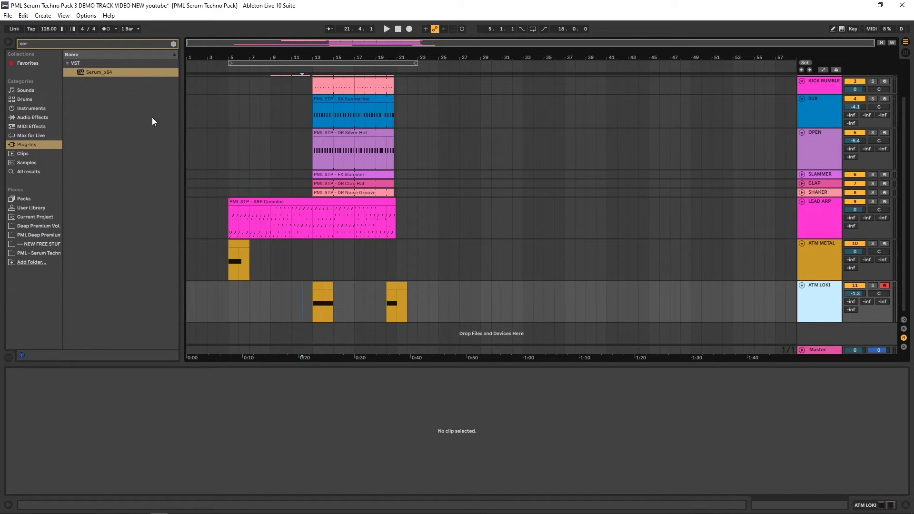
Step: Add Serum on a new track, load the PML STP - FX Downer preset, and audition a note
drag(101, 72, 419, 332)
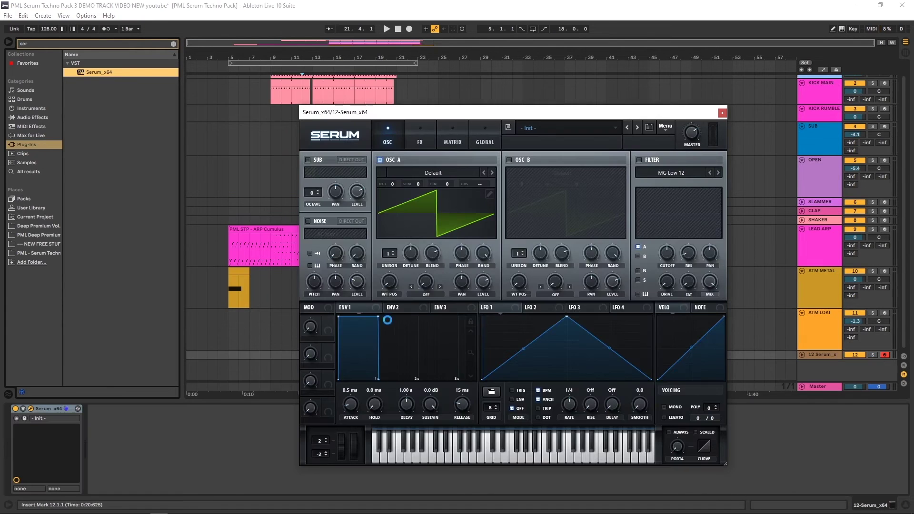
click(530, 128)
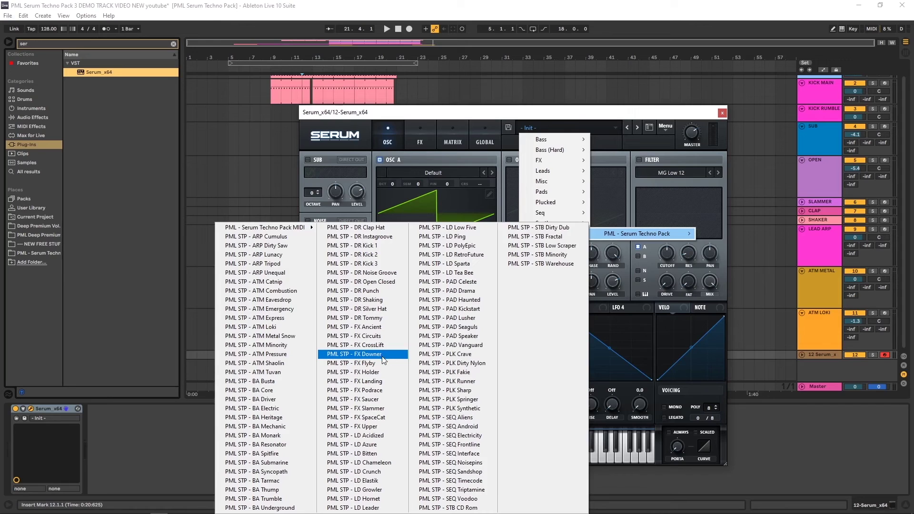
click(383, 358)
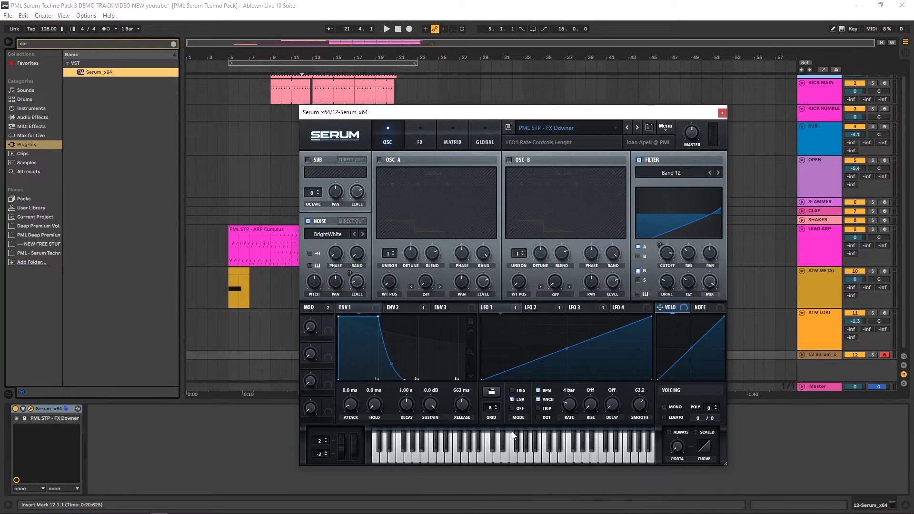
click(512, 450)
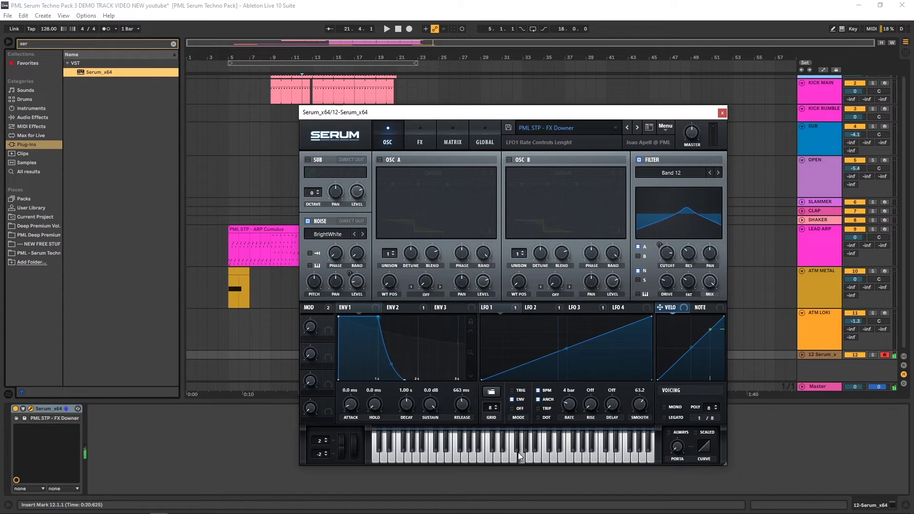
click(722, 113)
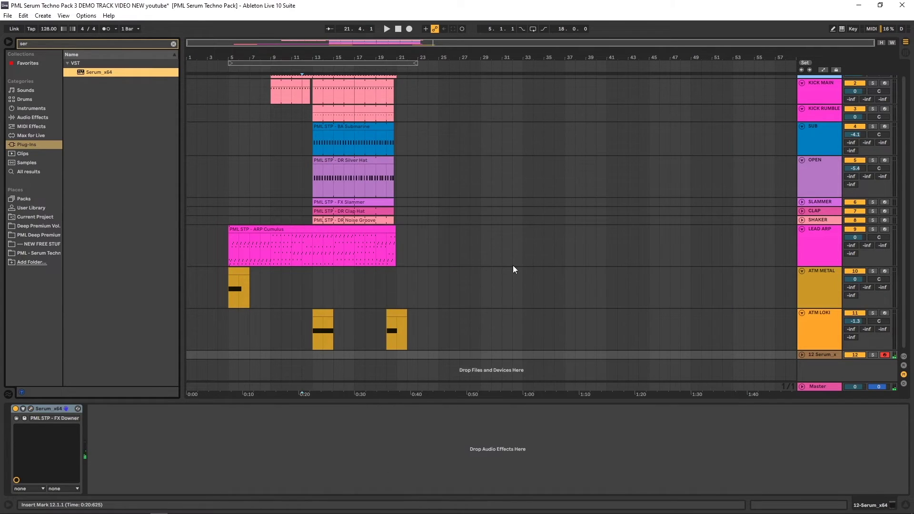
Step: Unfold the new Serum track, copy the bar 13 ATM LOKI clip to bar 5 on it, and play it
click(802, 355)
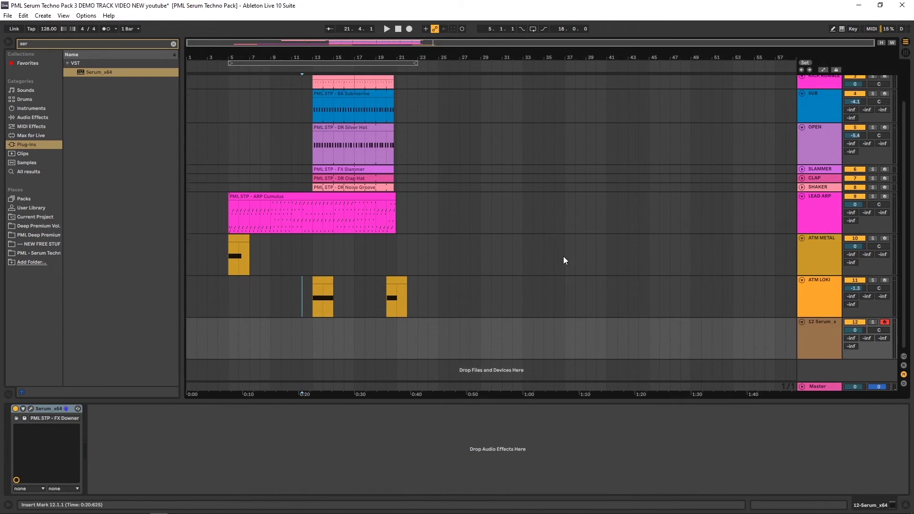
click(834, 324)
drag(326, 280, 240, 331)
click(818, 326)
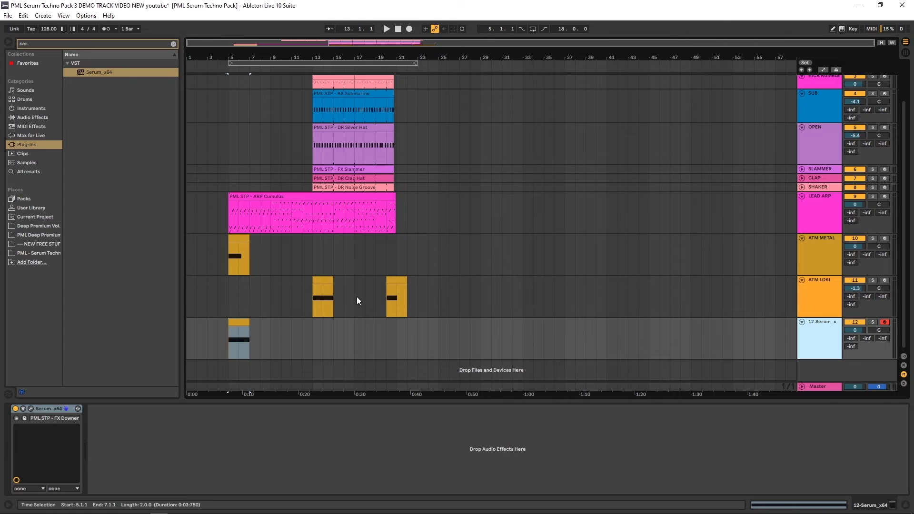
key(space)
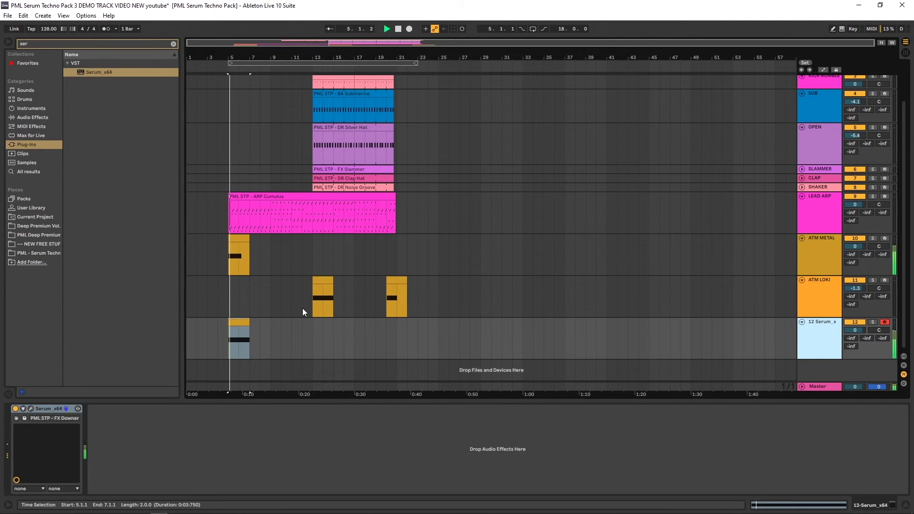
key(space)
Step: Move the ATM METAL clip from bar 5 to bar 13 and play the arrangement from bar 5
drag(247, 252, 324, 247)
click(229, 287)
key(space)
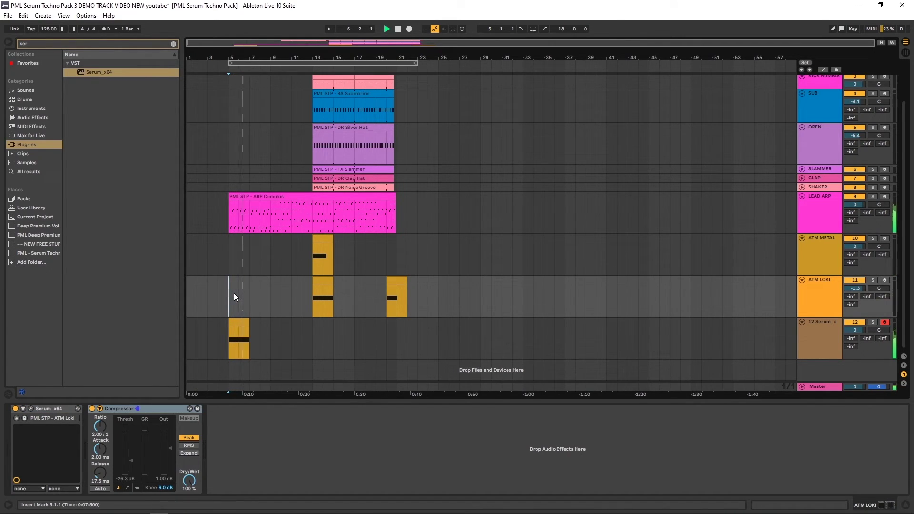
Step: Set the FX Downer track's volume to -5.3 dB and stretch its bar 5 clip to bar 9
drag(855, 330, 855, 356)
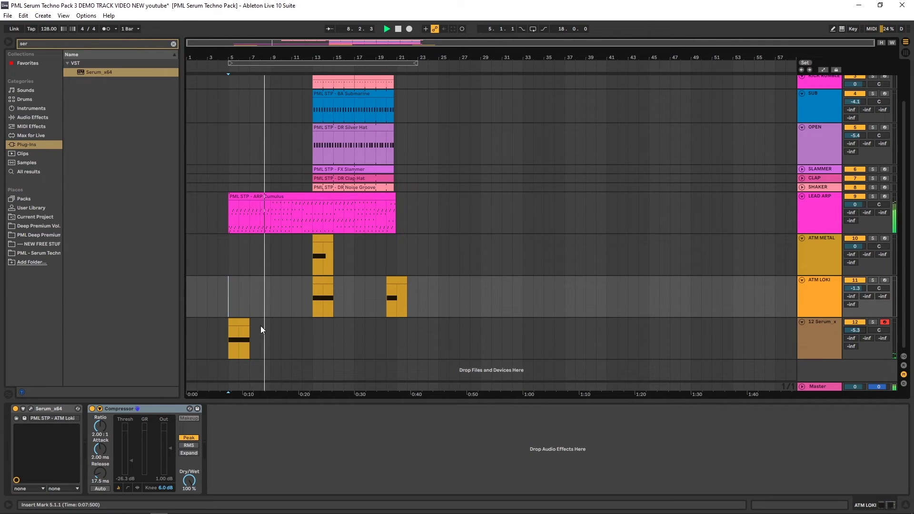
click(247, 323)
drag(246, 323, 270, 323)
Step: Stop playback, move the ATM METAL clip from bar 13 to bar 9, and shorten the FX Downer clip to end at bar 7
key(space)
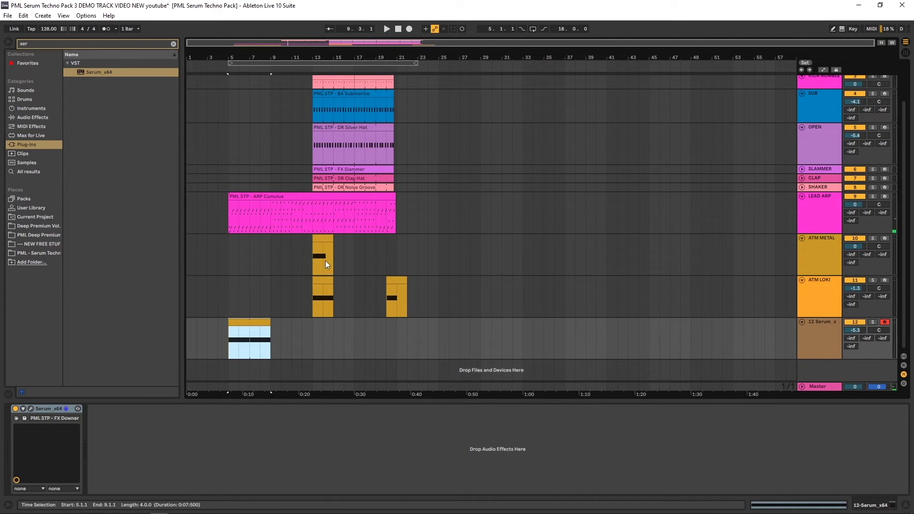
drag(324, 261, 279, 241)
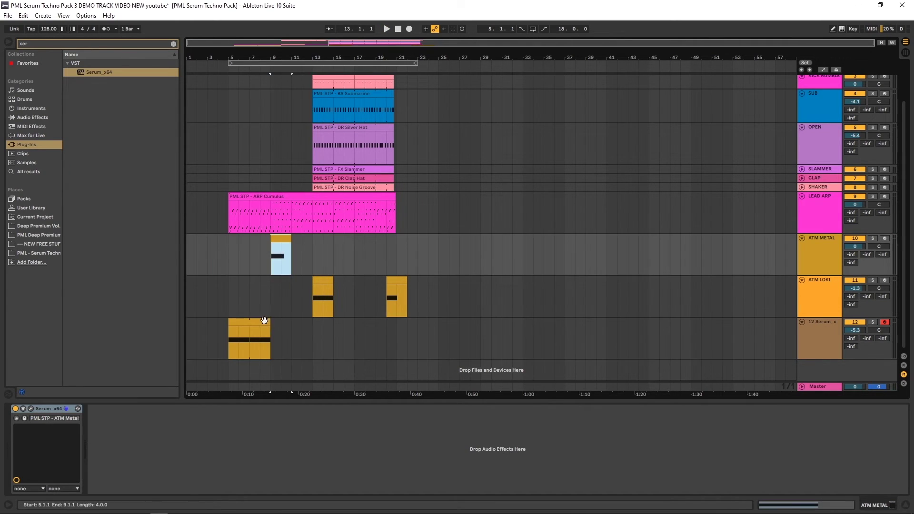
drag(271, 324, 248, 323)
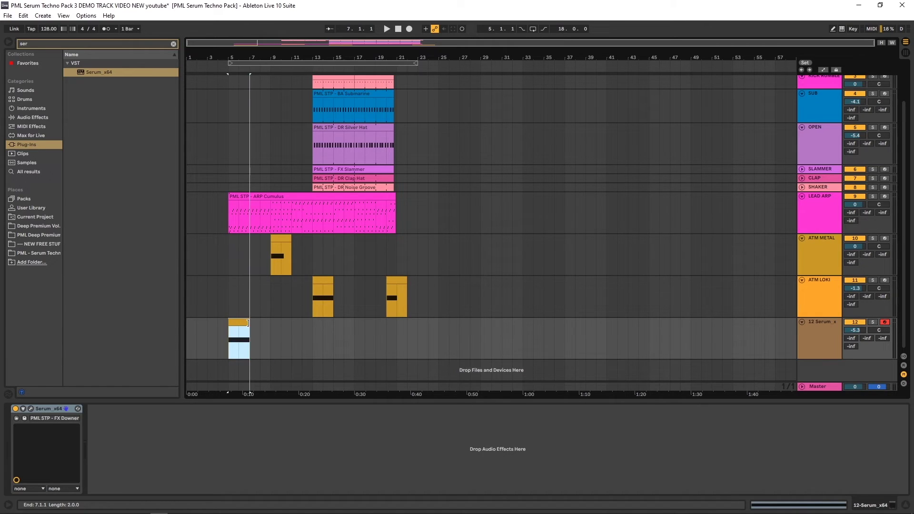
Step: Lengthen the FX Downer clip's note and loop to four bars, extend the clip to bar 9, and play it
double_click(245, 323)
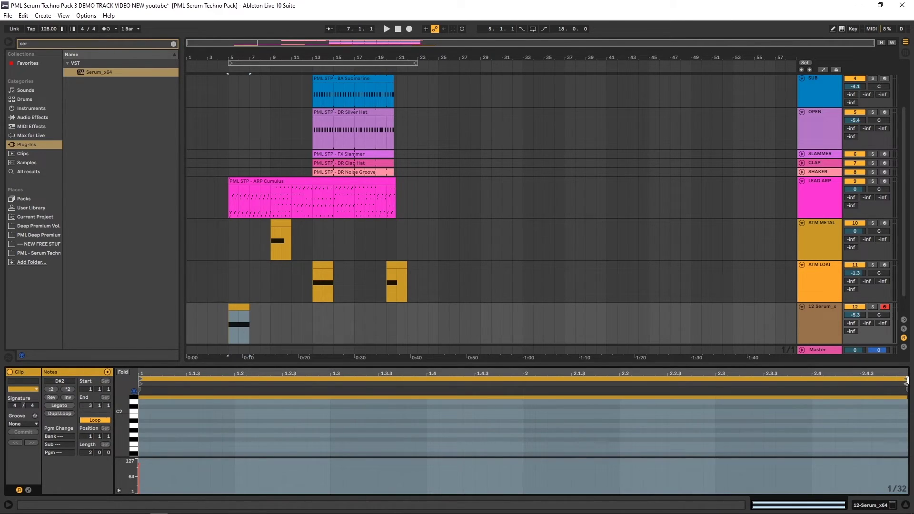
drag(907, 380, 818, 374)
drag(94, 454, 95, 443)
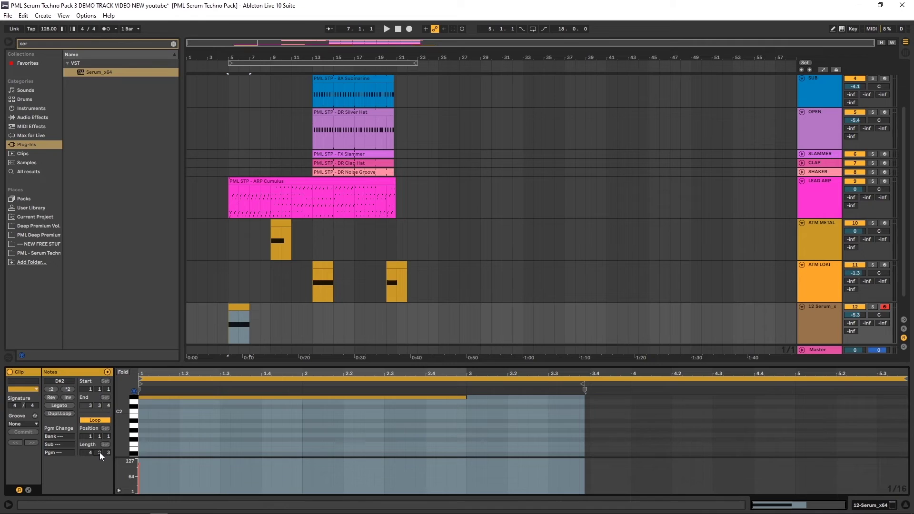
drag(104, 453, 305, 510)
drag(470, 405, 786, 412)
drag(571, 383, 795, 396)
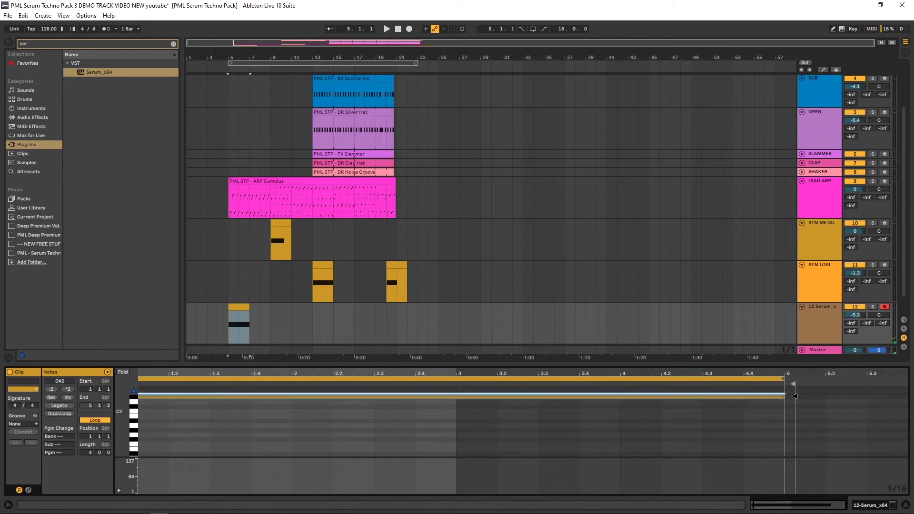
drag(251, 310, 271, 310)
key(space)
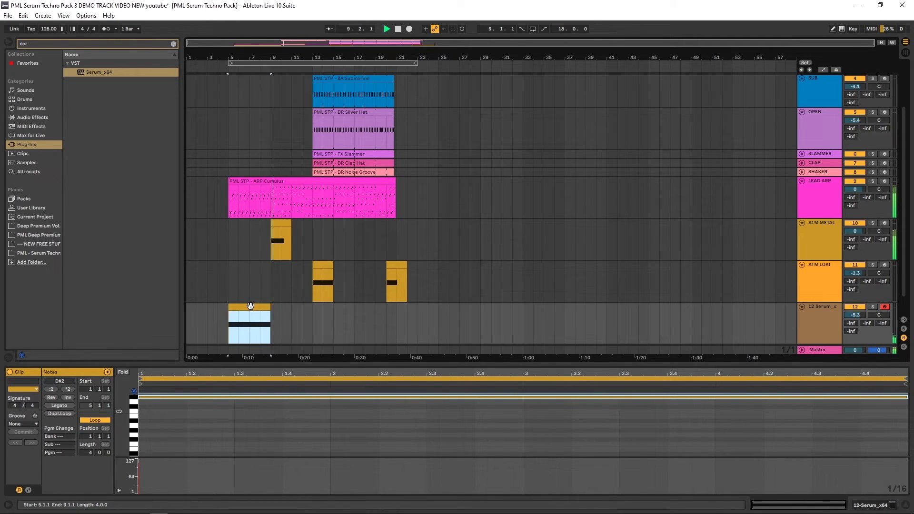
Step: Lower the ATM METAL track to -2.0 dB and paste the copied Compressor after its Serum
click(825, 231)
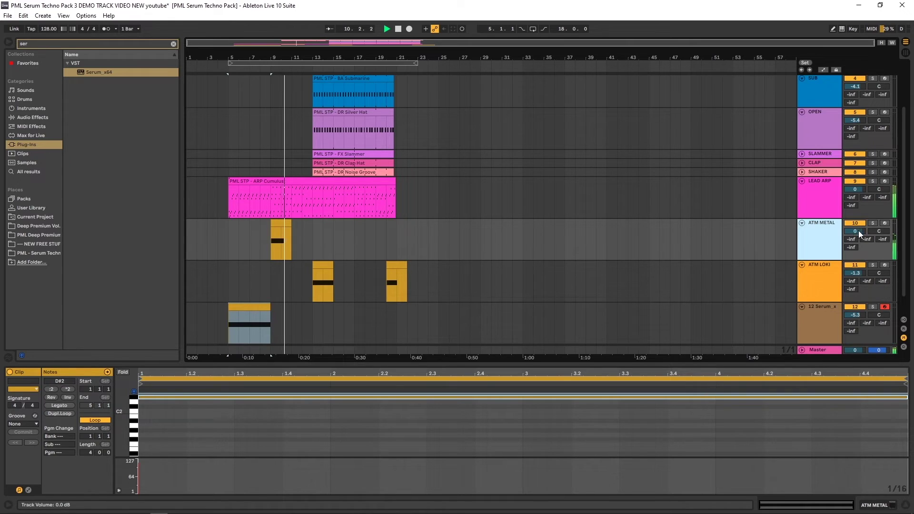
drag(859, 230, 859, 238)
double_click(812, 222)
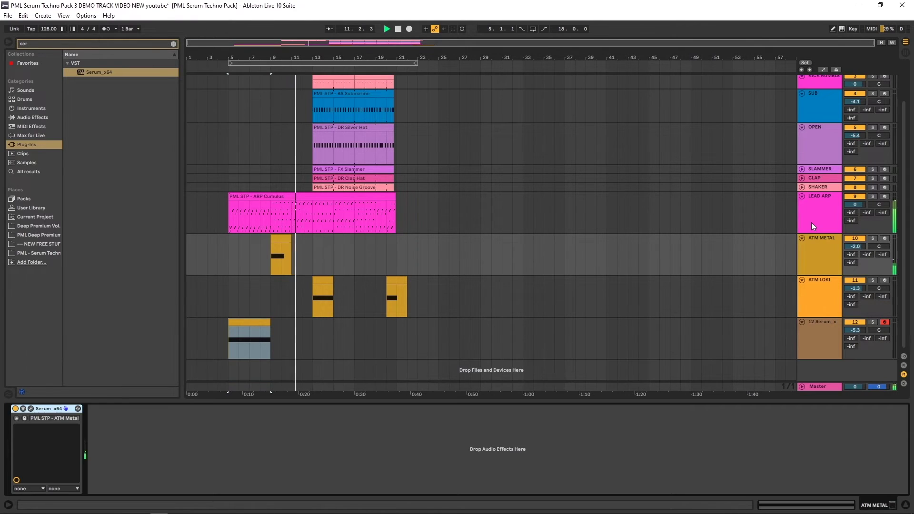
click(821, 239)
click(173, 442)
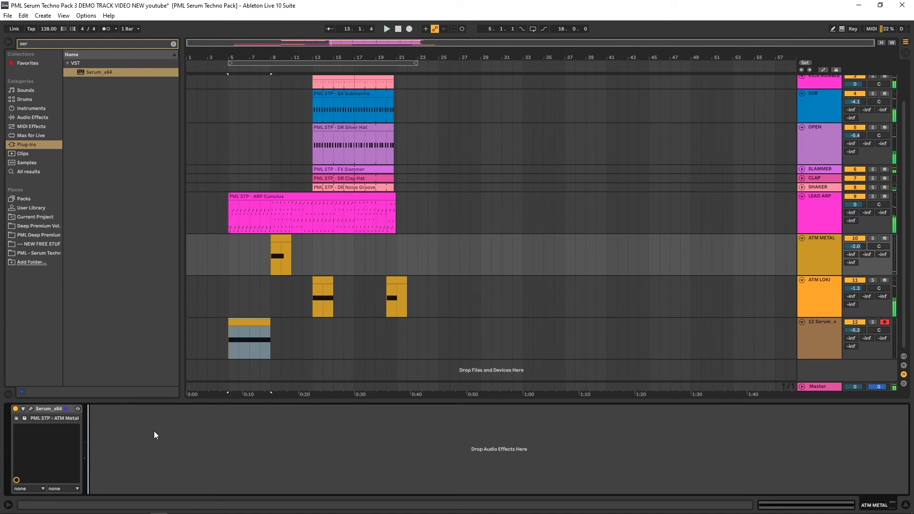
key(ctrl+v)
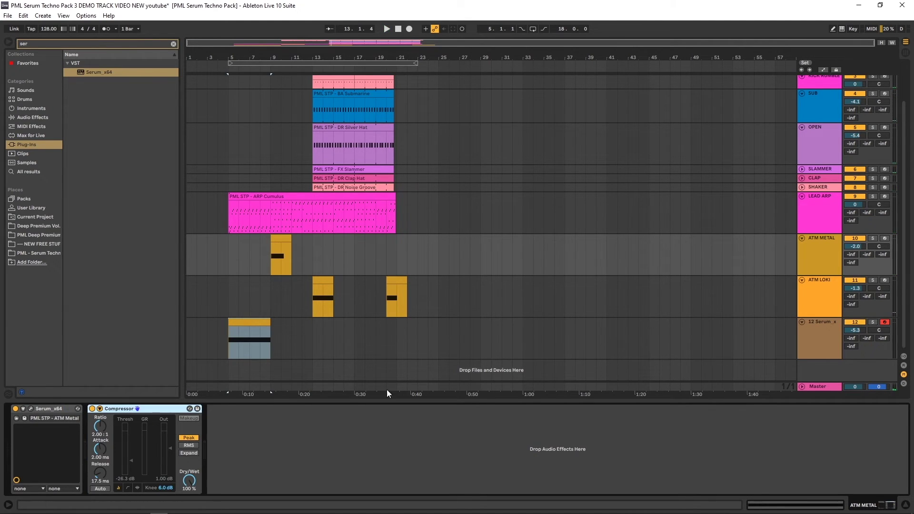
click(814, 290)
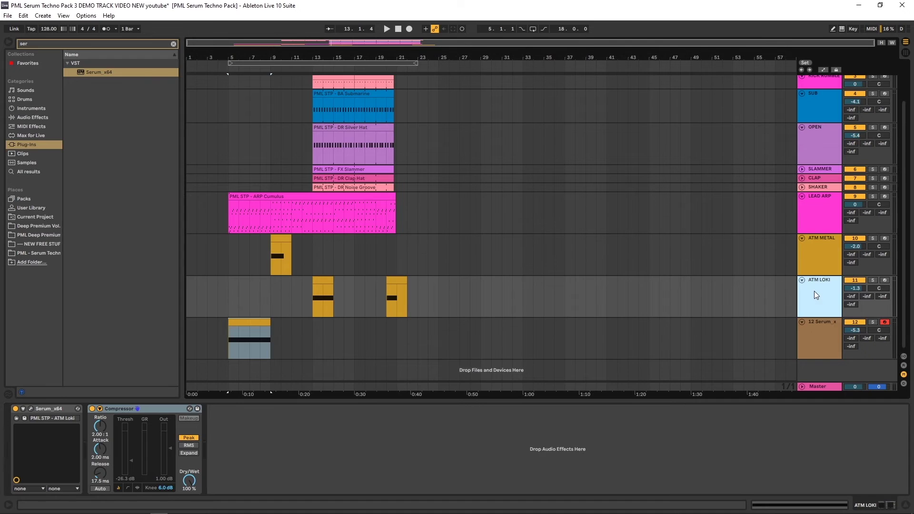
Step: Listen to ATM METAL in solo from bar 9, then unsolo it and play the arrangement from bar 5
click(266, 251)
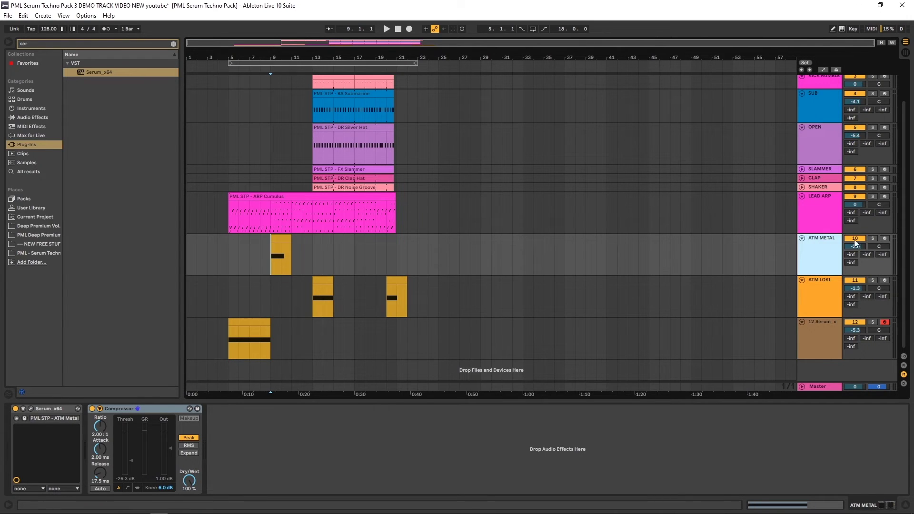
click(873, 238)
key(space)
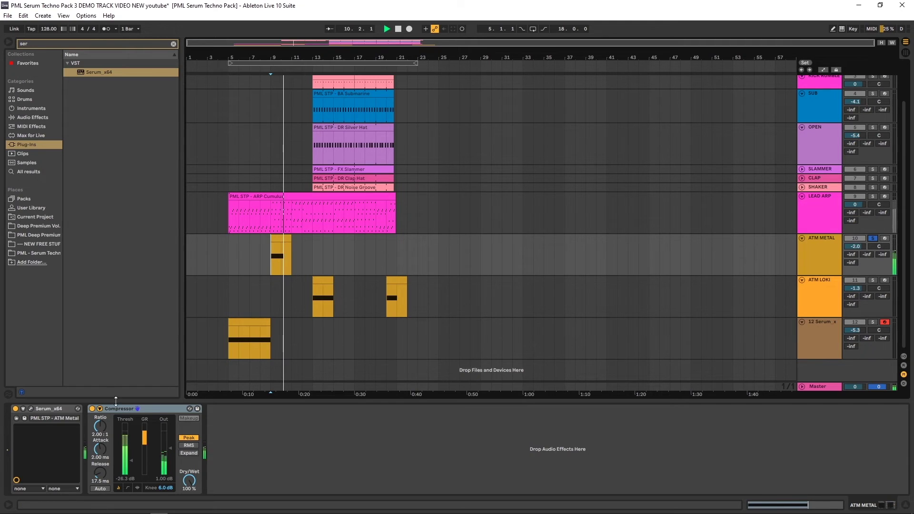
click(873, 238)
key(space)
click(231, 255)
key(space)
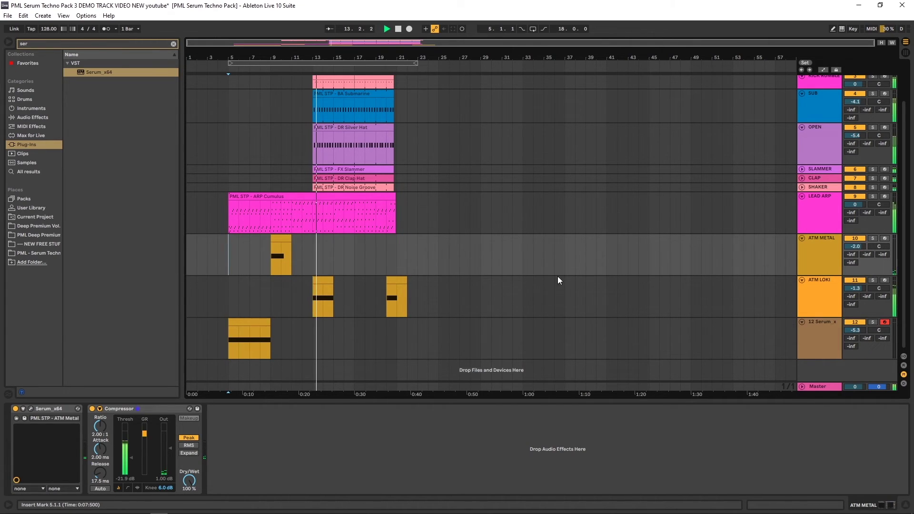
Step: Lower the ATM LOKI track to -2.7 dB, move its bar 13 clip to bar 17, and stop playback
drag(854, 289, 853, 305)
click(820, 286)
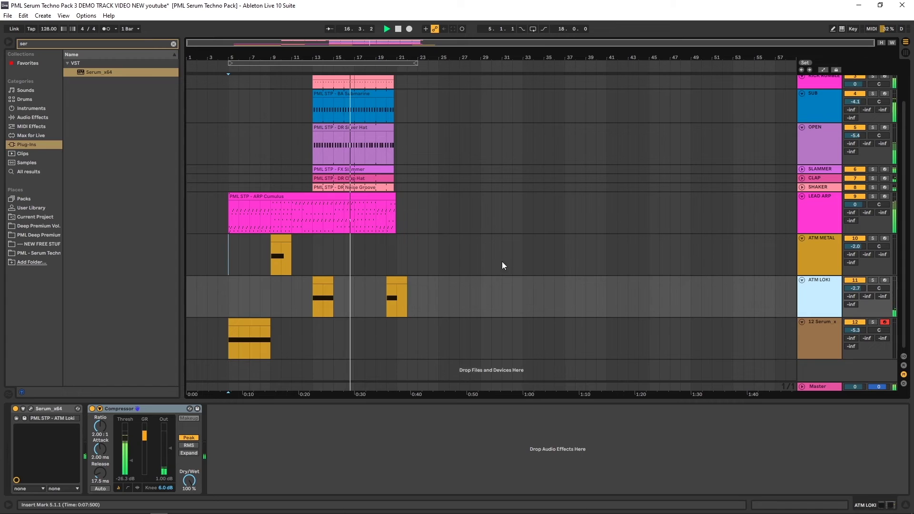
click(325, 281)
drag(324, 281, 366, 283)
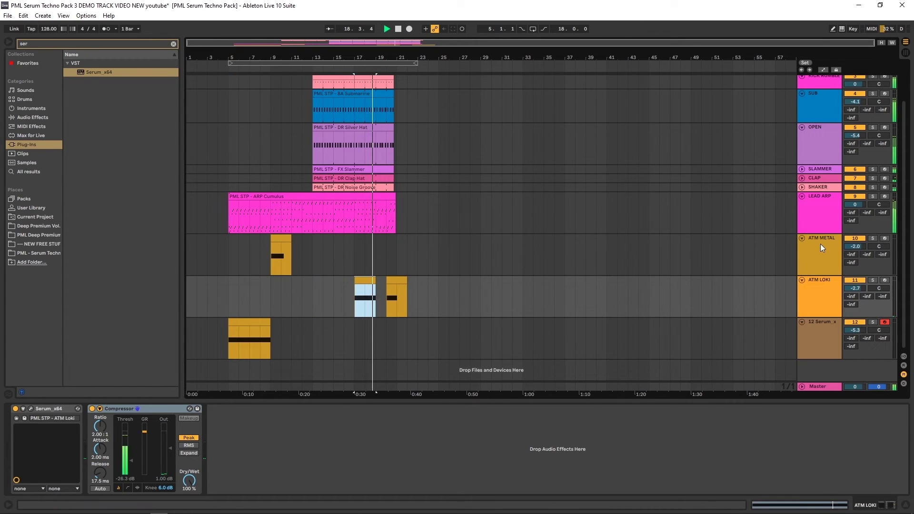
key(space)
Step: Check the LEAD ARP track's Serum preset, close the plug-in, and show the automation lanes
click(822, 204)
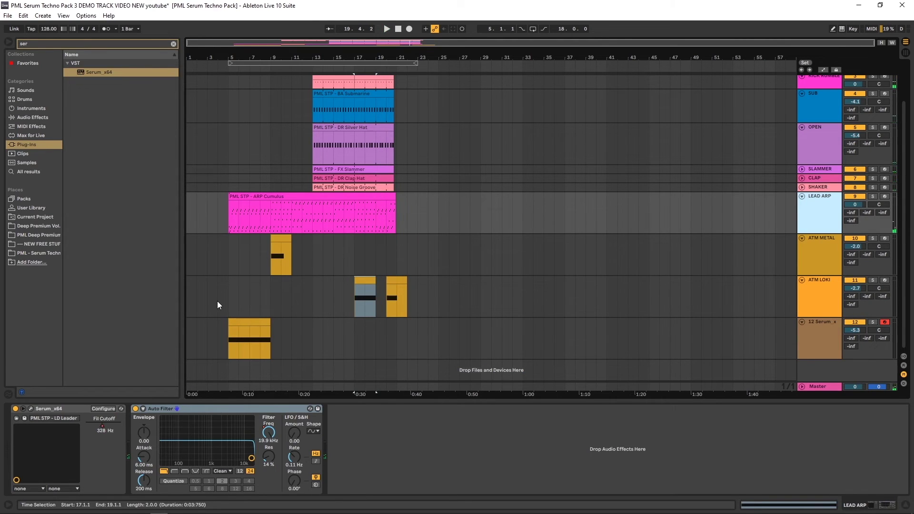
click(30, 409)
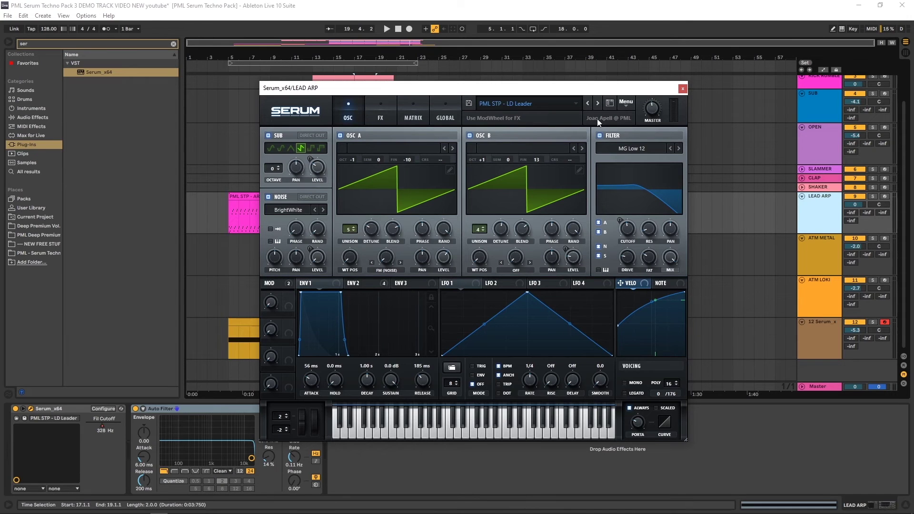
click(683, 88)
key(a)
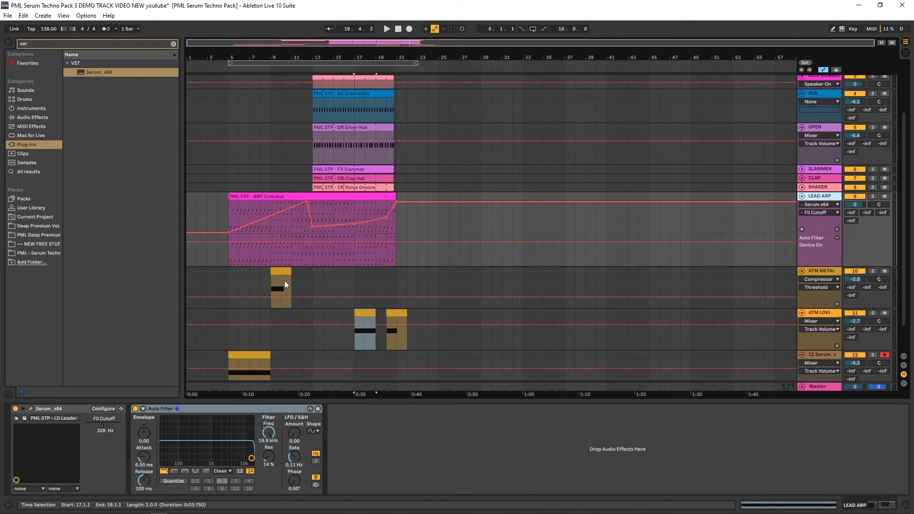
Step: Bring up Serum's Mod Wheel automation on LEAD ARP and draw a rise from 0.00 at bar 9 to 1.00 at bar 13
click(31, 409)
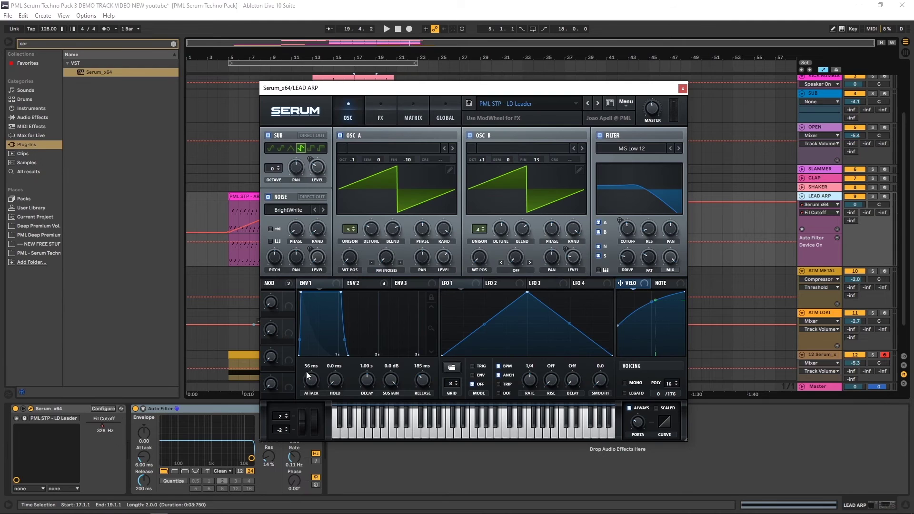
drag(312, 428, 321, 402)
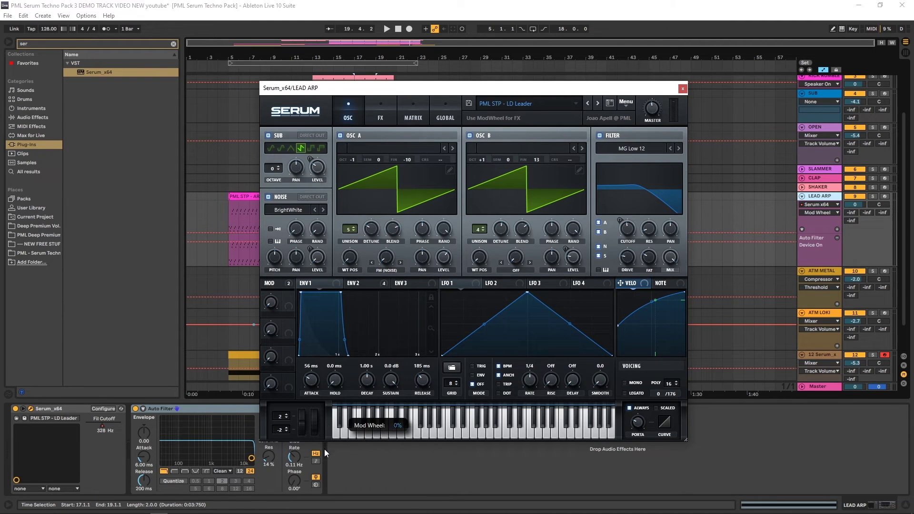
click(683, 89)
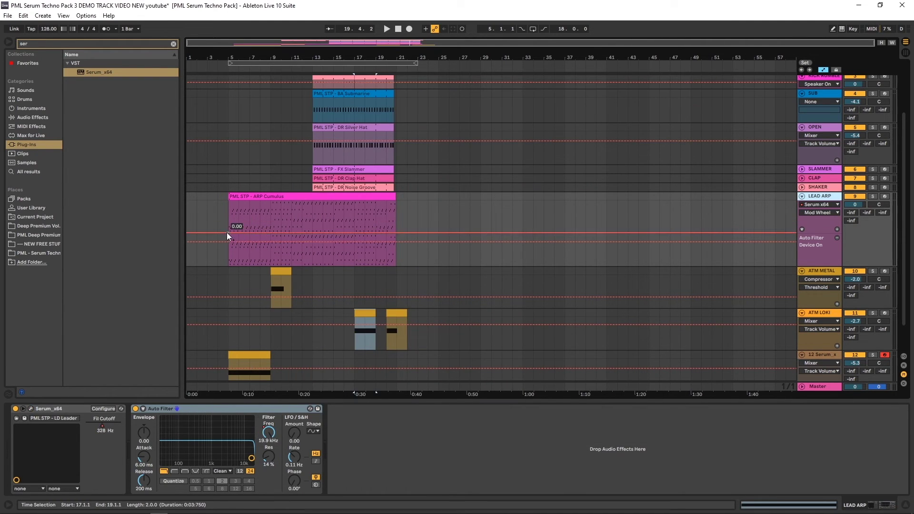
click(271, 233)
drag(311, 233, 313, 202)
Step: Examine the FX rack of LEAD ARP's Serum preset, from Hyper/Dimension down to EQ
click(830, 197)
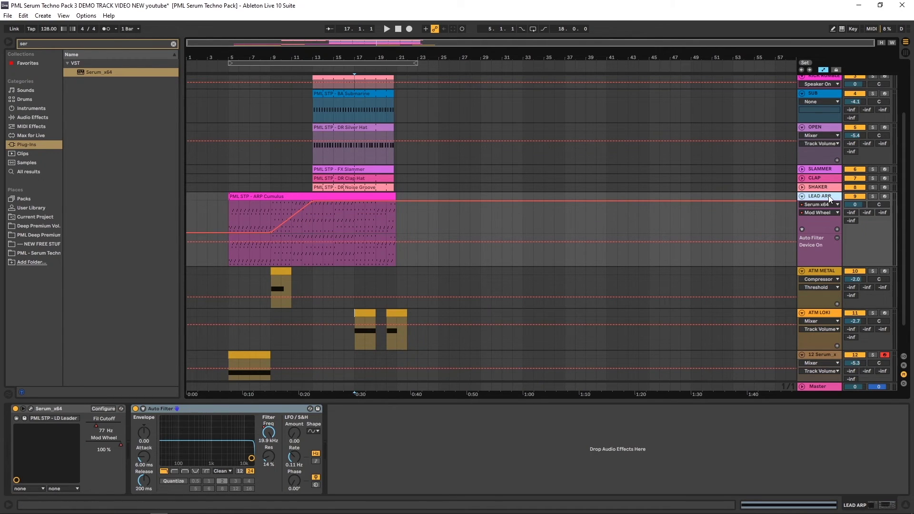
click(31, 409)
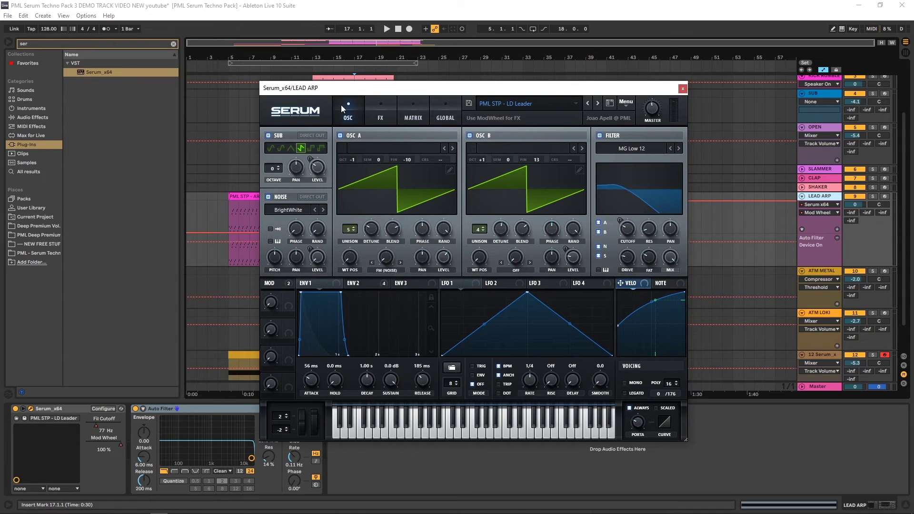
click(381, 109)
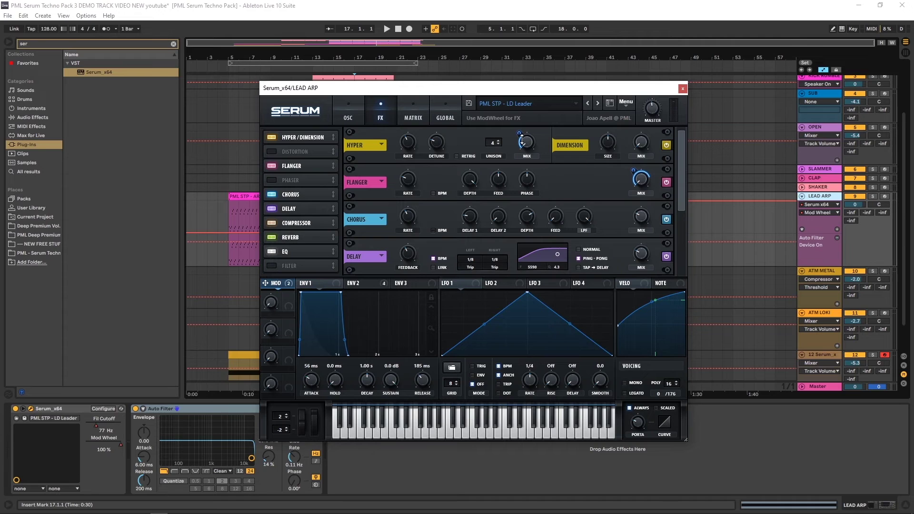
drag(682, 164, 682, 256)
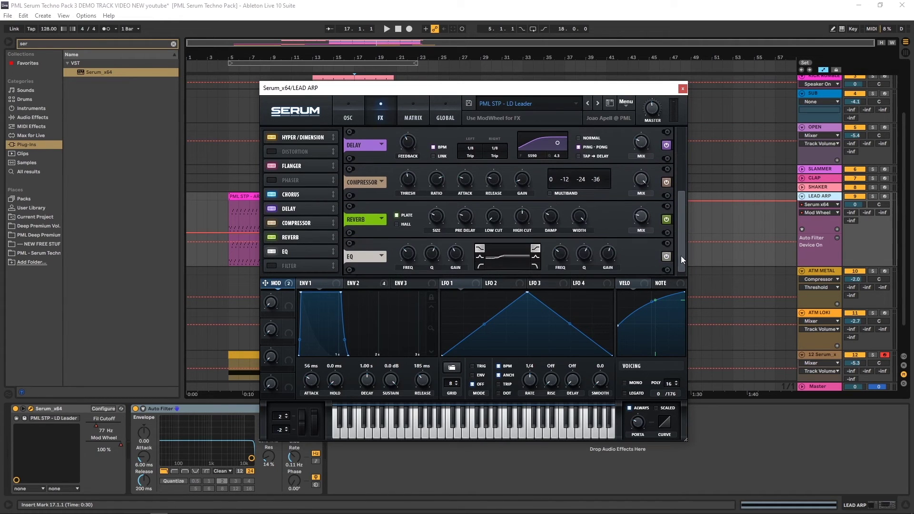
click(683, 88)
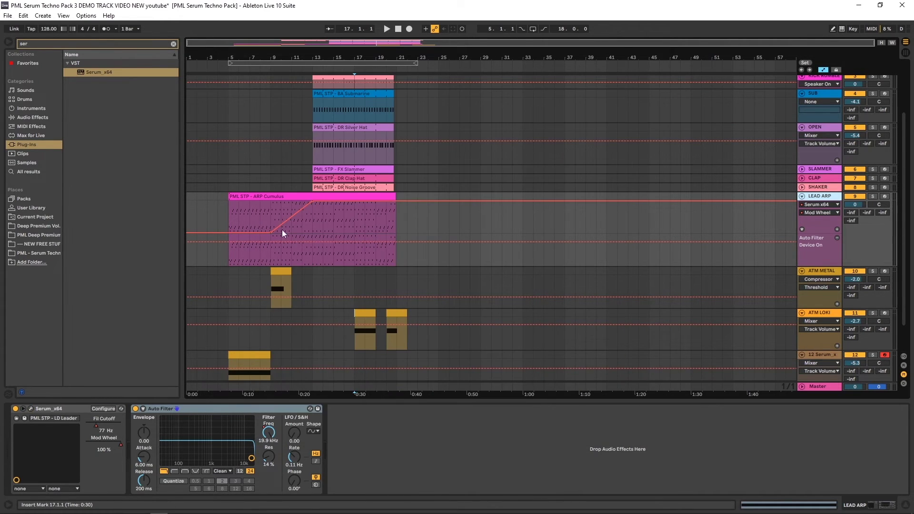
Step: Try bending the LEAD ARP Mod Wheel ramp downward at bar 11 and audition it from bar 9
click(270, 217)
drag(292, 216, 291, 223)
key(space)
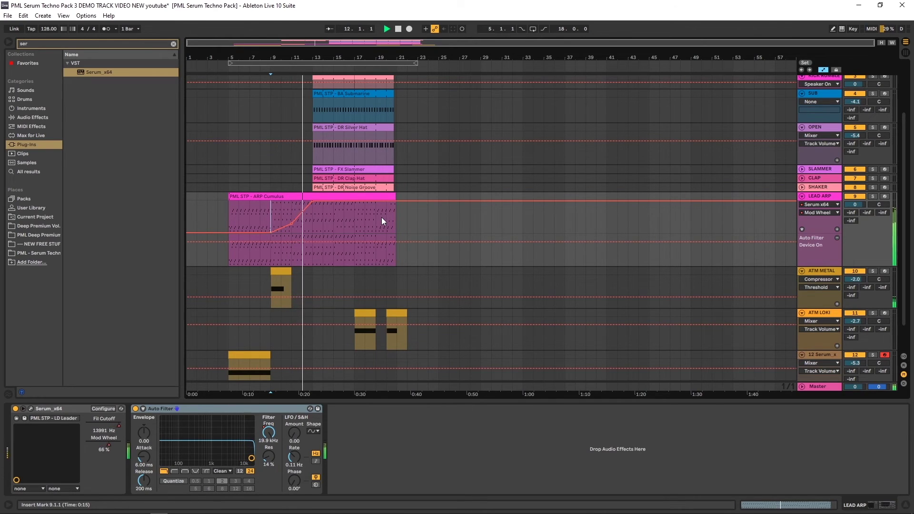
click(291, 224)
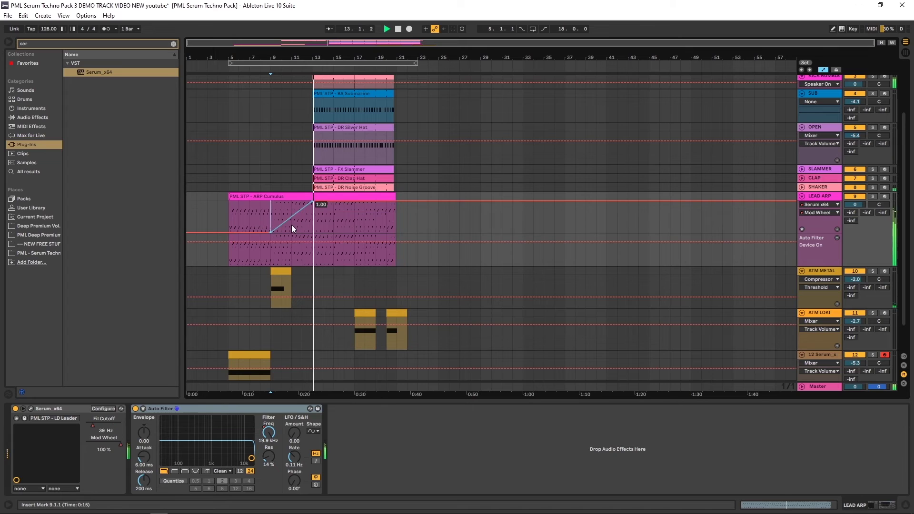
Step: Drop the LEAD ARP Mod Wheel automation steeply back to 0.00 right after its peak at bar 13
drag(317, 202, 323, 233)
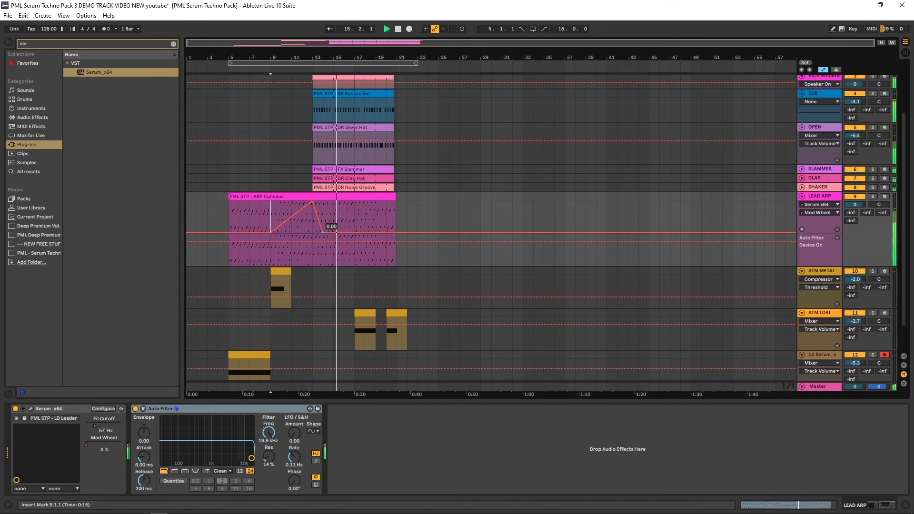
drag(322, 233, 316, 232)
click(449, 210)
Step: Lower the ATM LOKI track's volume to -3.9 dB during playback
scroll(454, 205, down, 1)
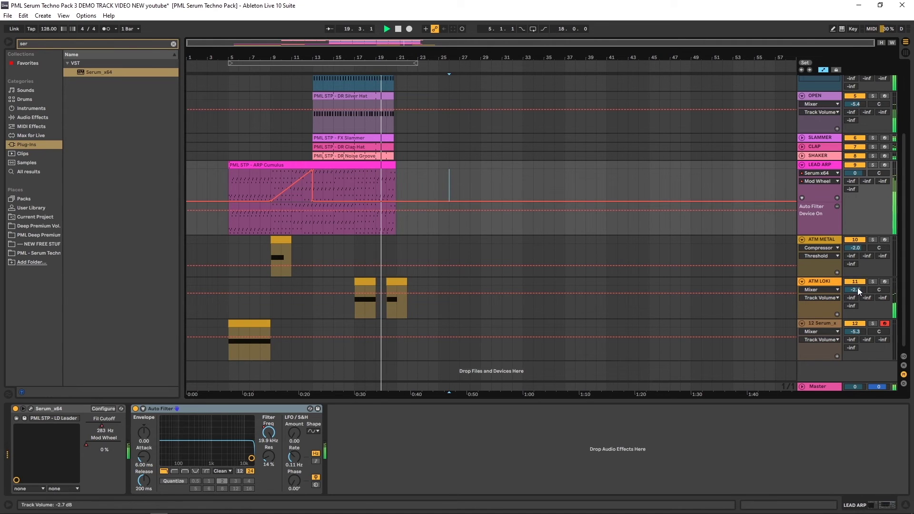
click(820, 281)
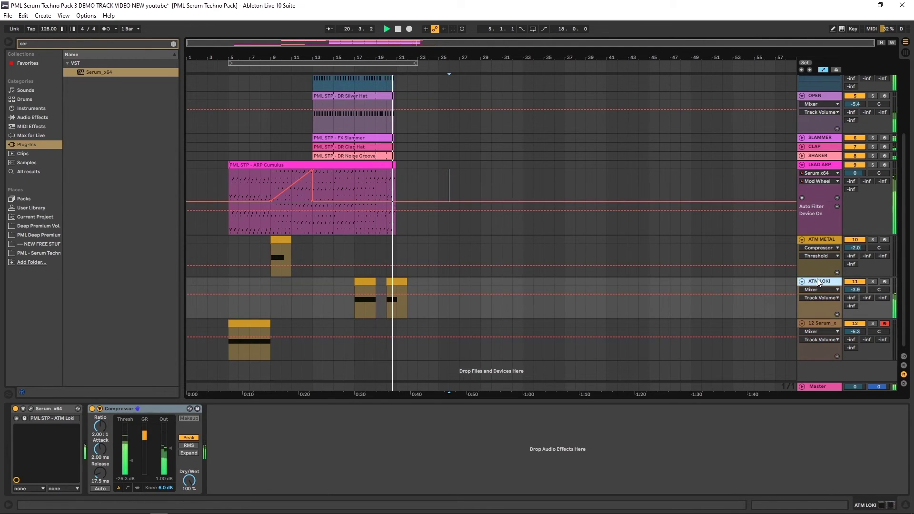
ctrl+scroll(385, 295, up, 5)
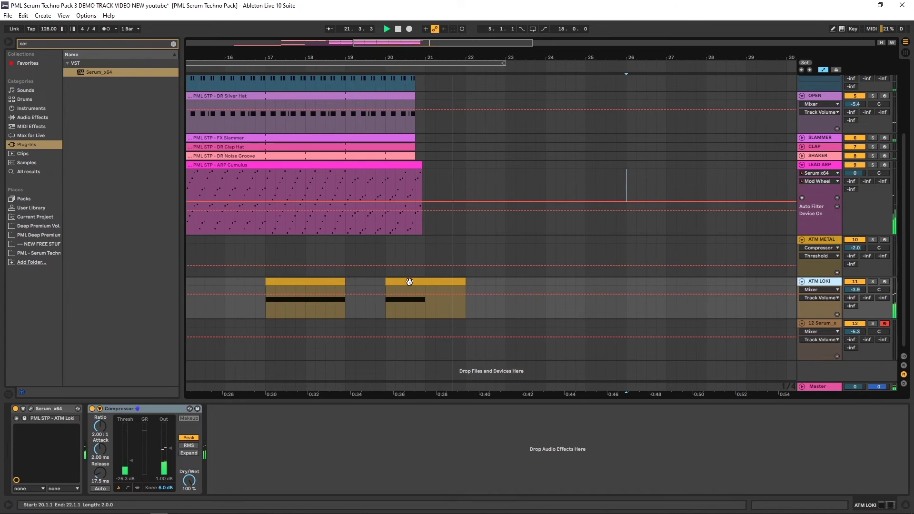
Step: Stop playback and rename the unnamed Serum track 12 as FX DOWNER
ctrl+scroll(401, 281, down, 5)
key(space)
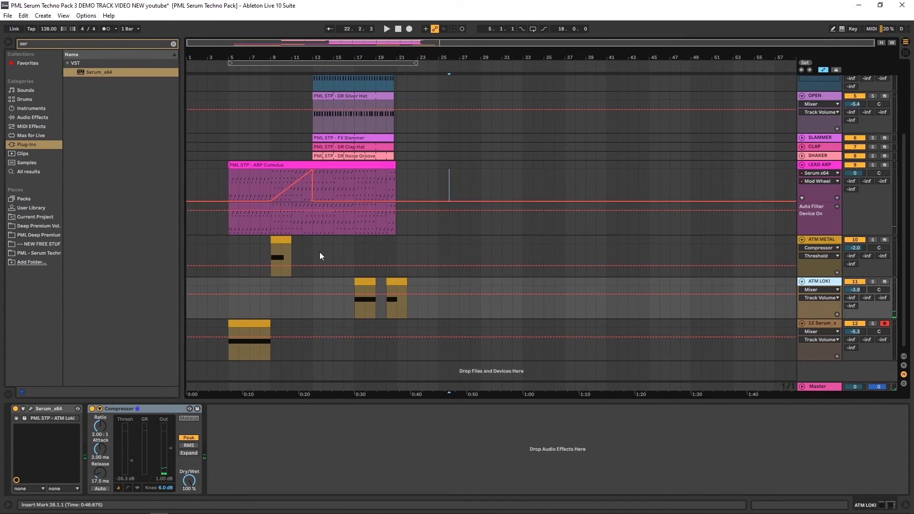
click(824, 325)
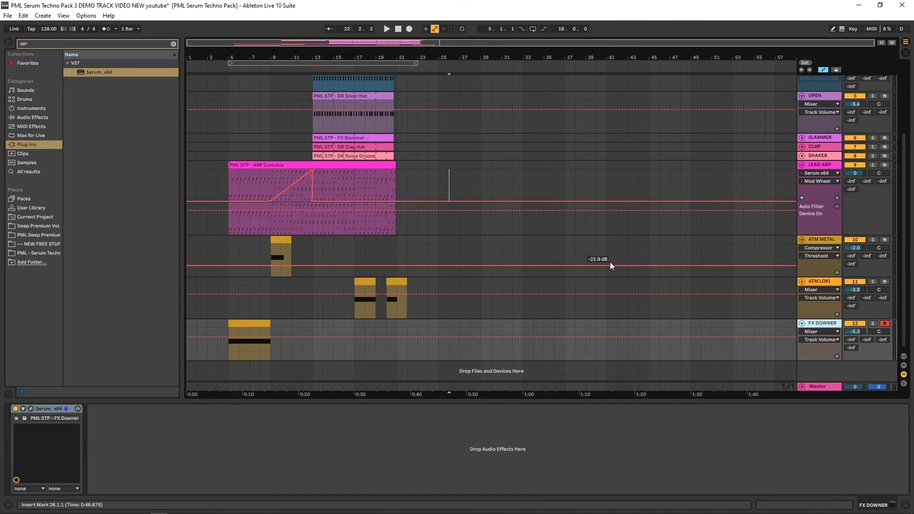
Step: Create a new Serum track and load the PML STP - SEQ Aliens preset from the PML - Serum Techno Pack
drag(98, 72, 240, 367)
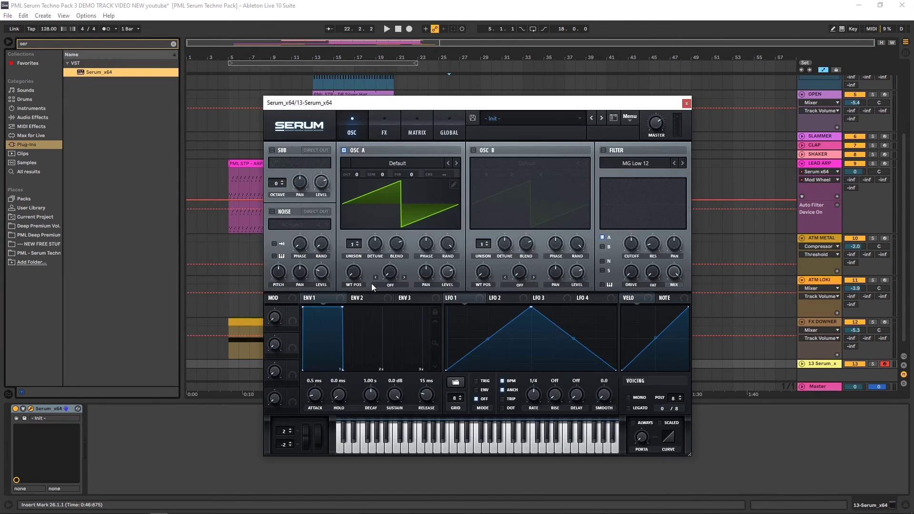
click(578, 117)
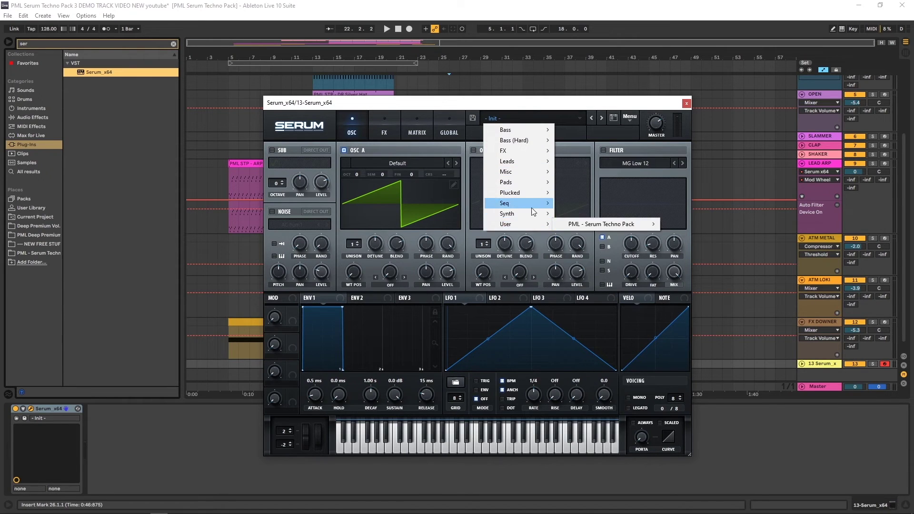
mouse_move(582, 225)
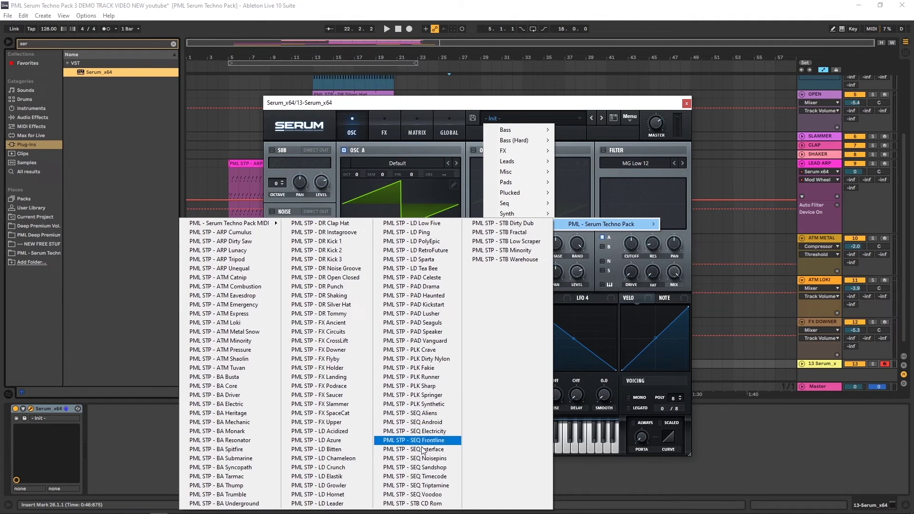
click(430, 414)
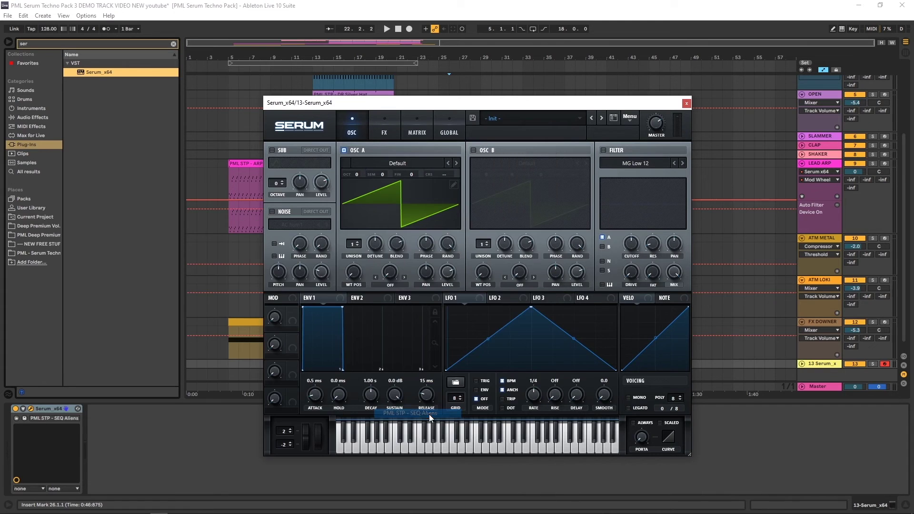
Step: Audition the following SEQ presets and keep PML STP - SEQ Interface, trying its mod wheel before closing Serum
click(602, 118)
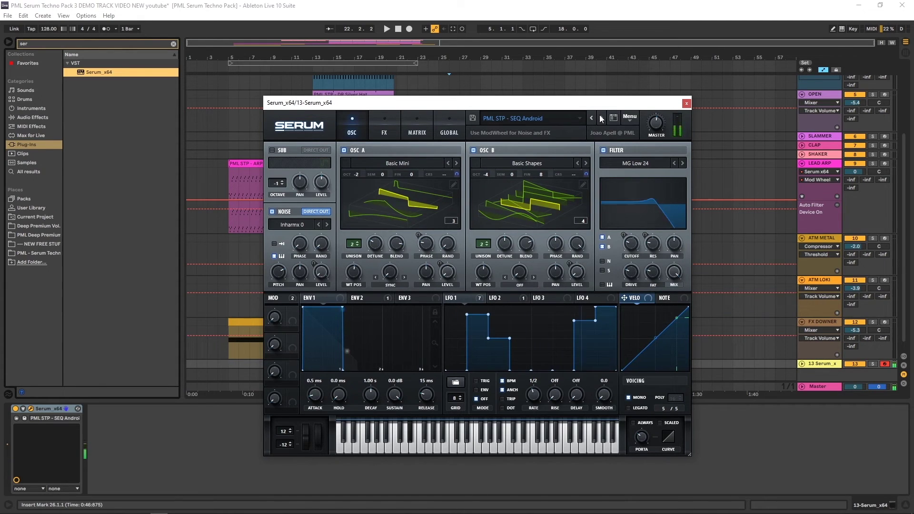
click(602, 118)
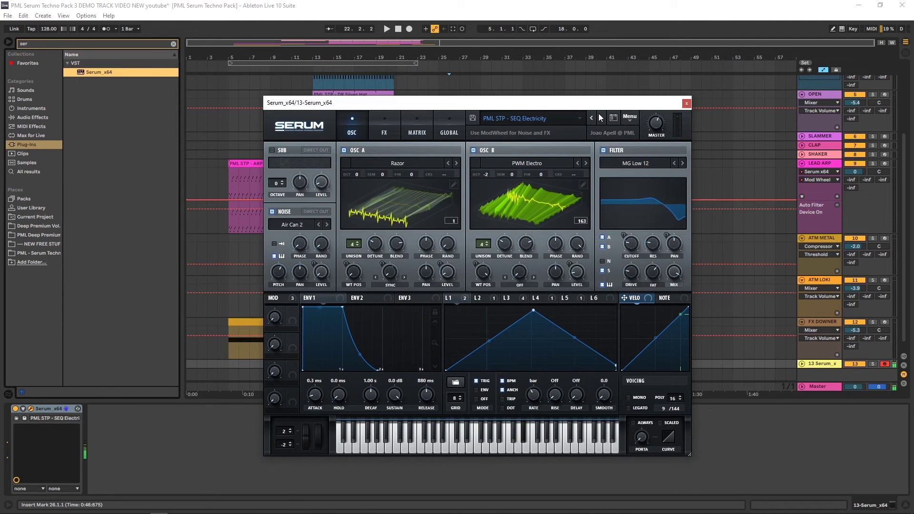
click(603, 118)
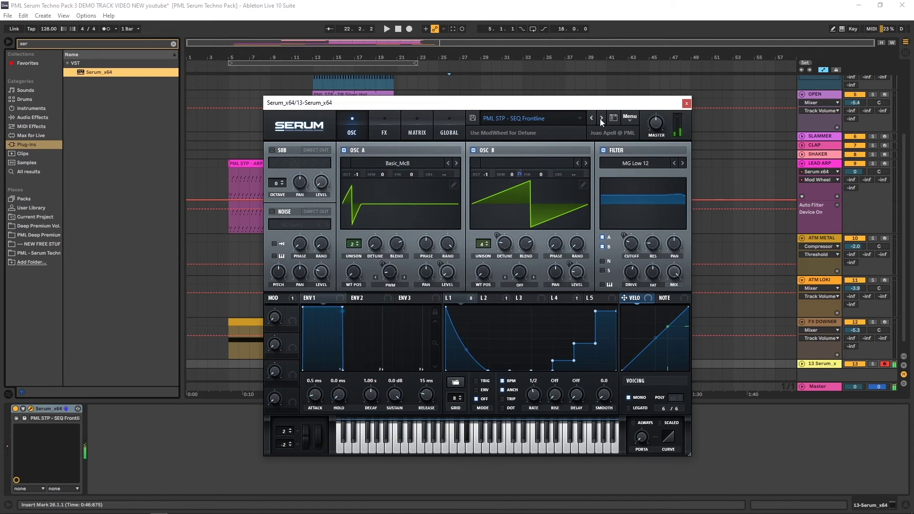
click(601, 119)
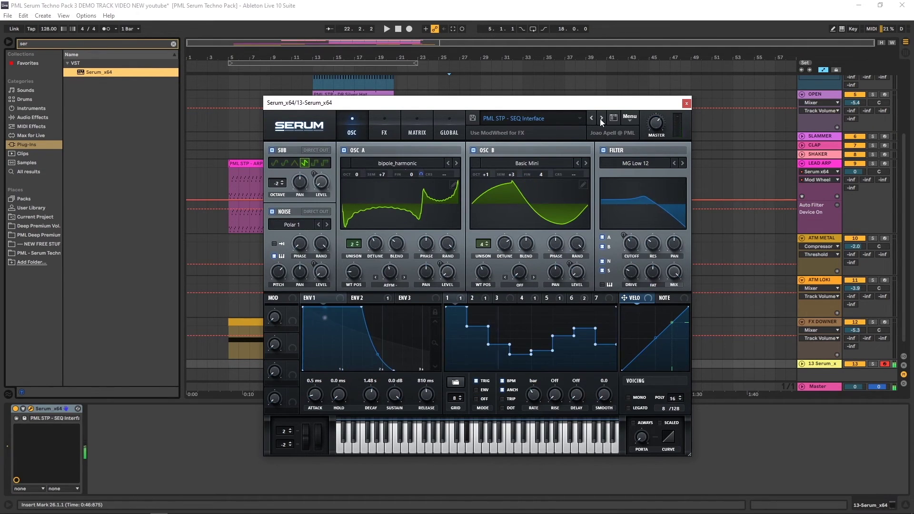
drag(321, 443, 338, 452)
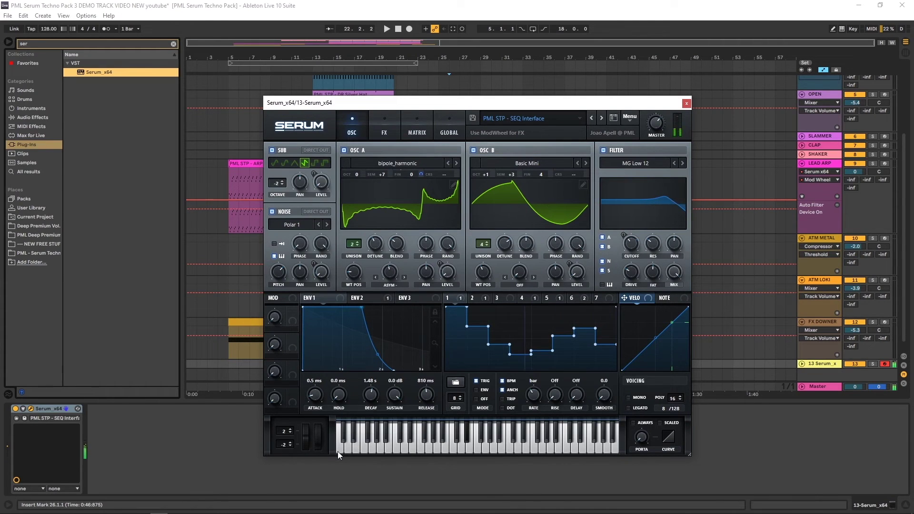
click(688, 103)
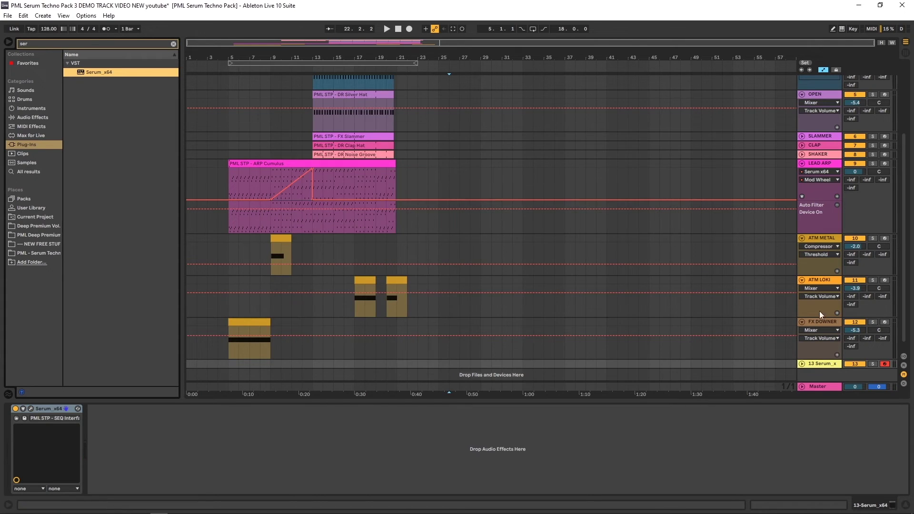
Step: Rename the new Serum track as SEQ INTERFACE and copy the four-bar FX DOWNER clip onto it at bar 17
click(803, 363)
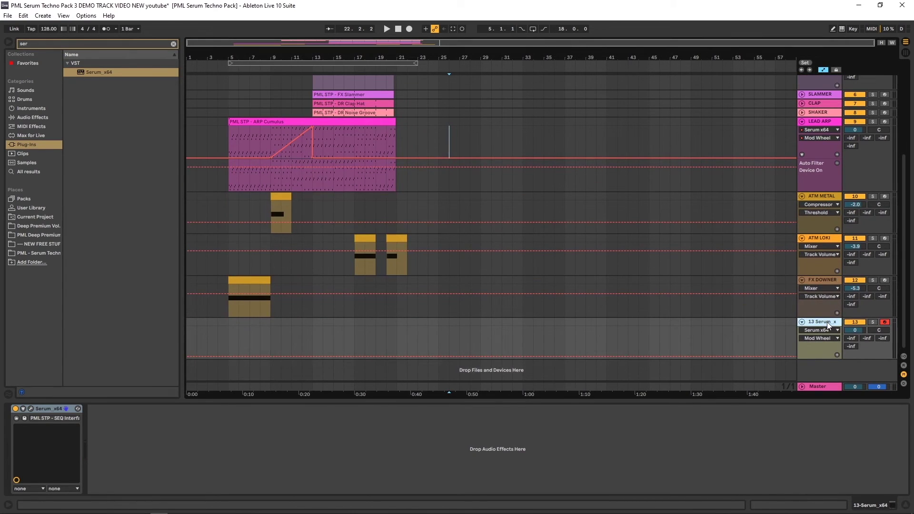
text(TERFACE)
key(Return)
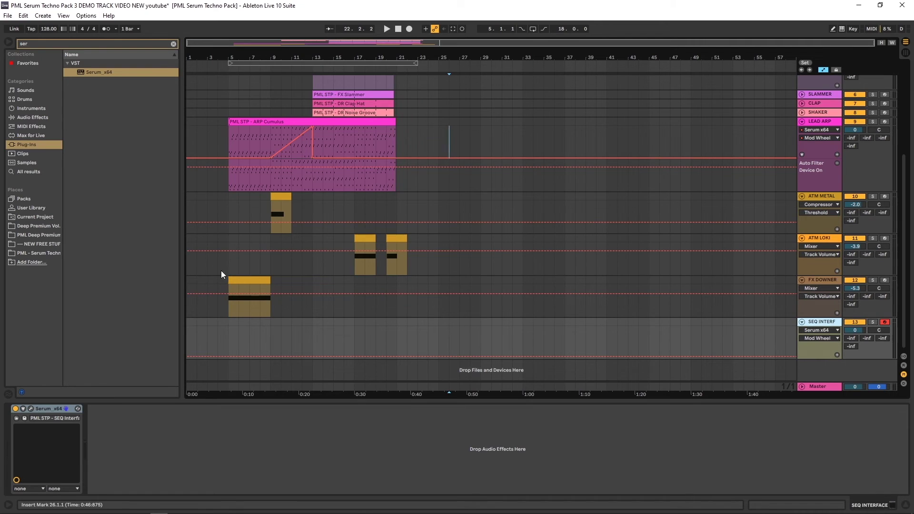
drag(241, 284, 373, 350)
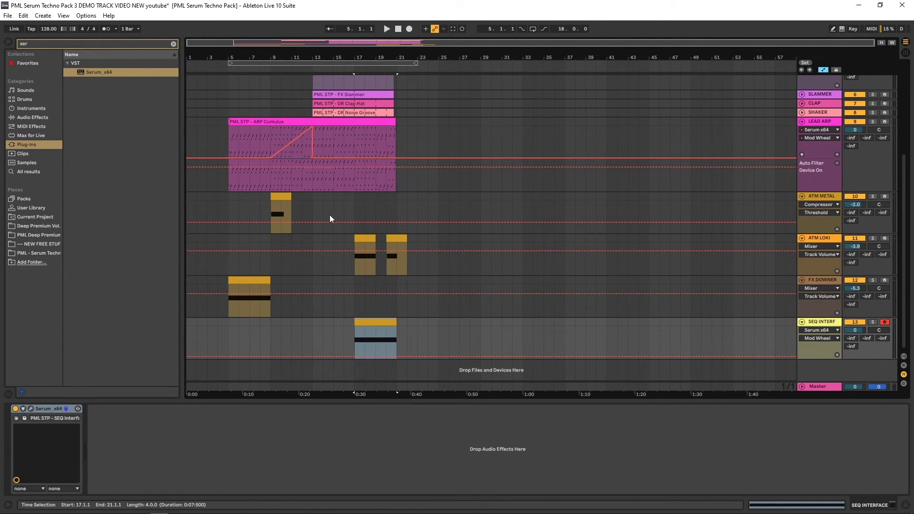
Step: Shorten the SHAKER and CLAP clips so that both start at bar 17
scroll(338, 223, up, 2)
click(802, 159)
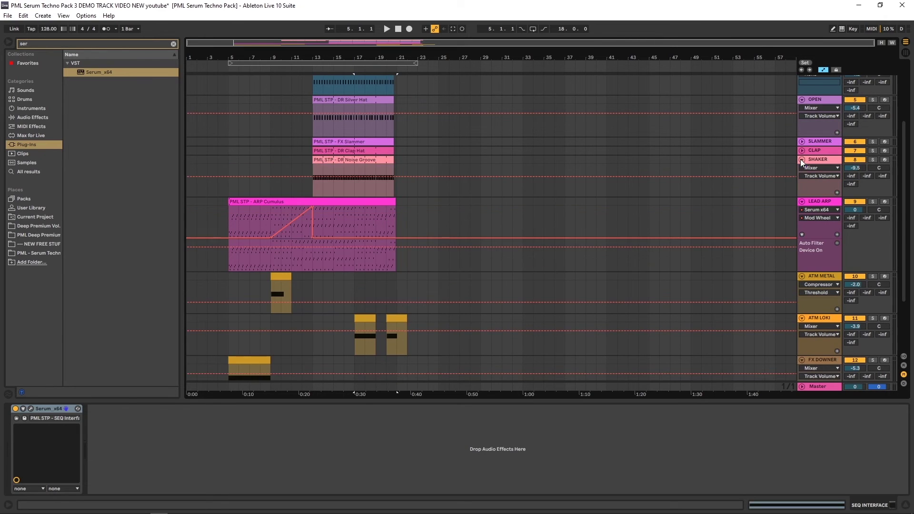
click(316, 161)
drag(316, 162, 354, 152)
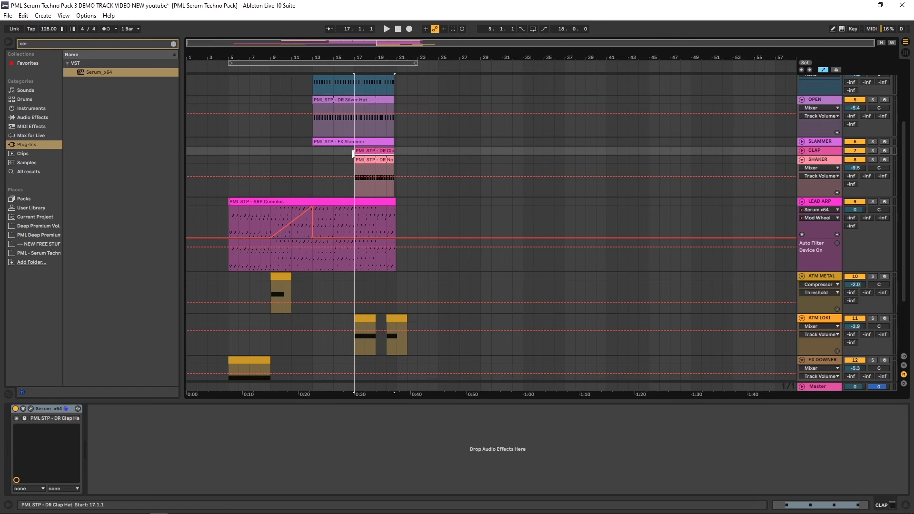
click(302, 165)
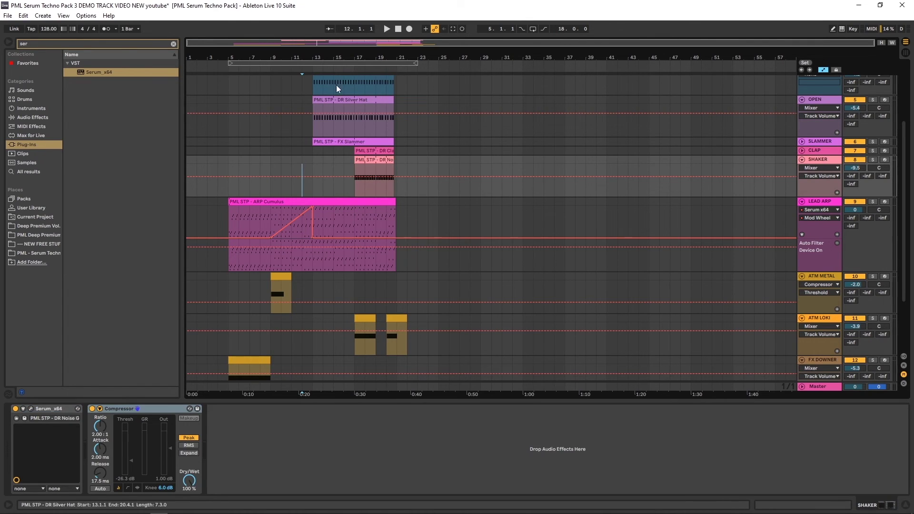
Step: Transpose the long note in the SEQ INTERFACE clip up to D#4
scroll(333, 219, down, 5)
click(373, 323)
double_click(373, 323)
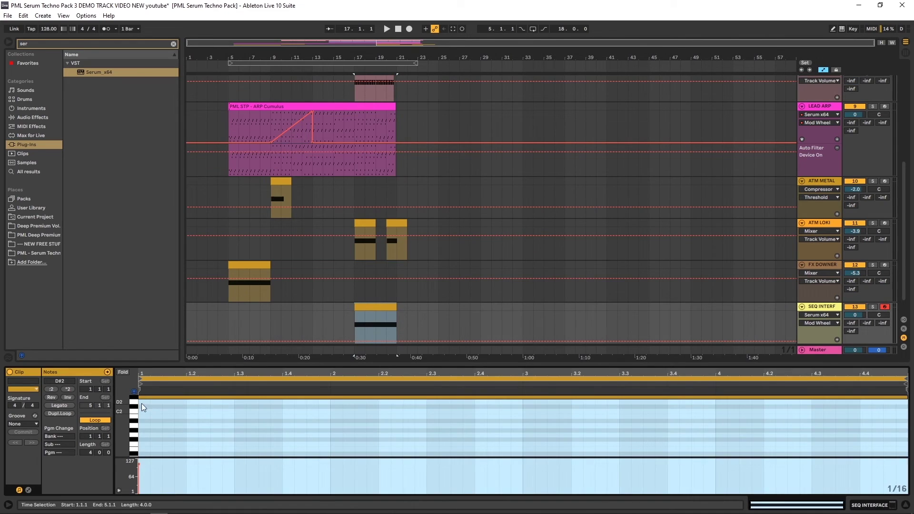
scroll(223, 438, up, 3)
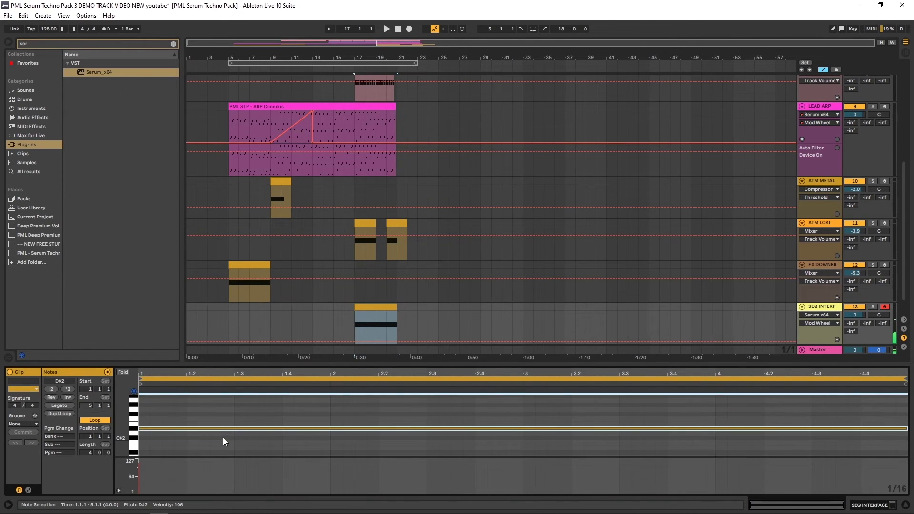
key(shift+Up)
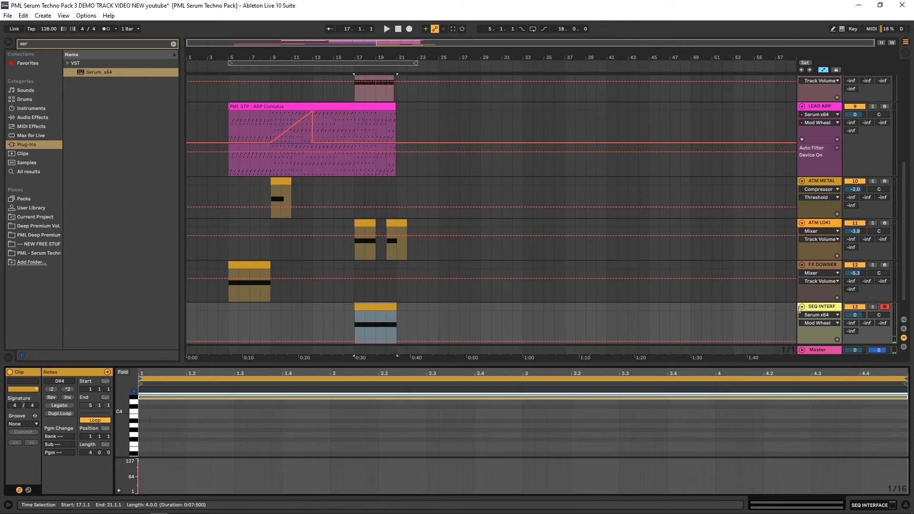
Step: Add the 2.00:1 Compressor with 2.00 ms attack after Serum on SEQ INTERFACE and play the arrangement from bar 13
click(823, 305)
click(827, 309)
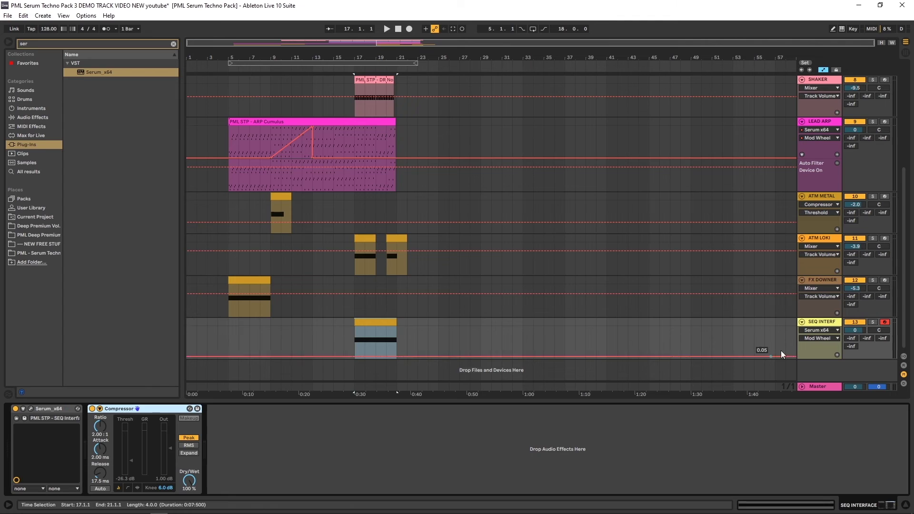
click(313, 339)
key(space)
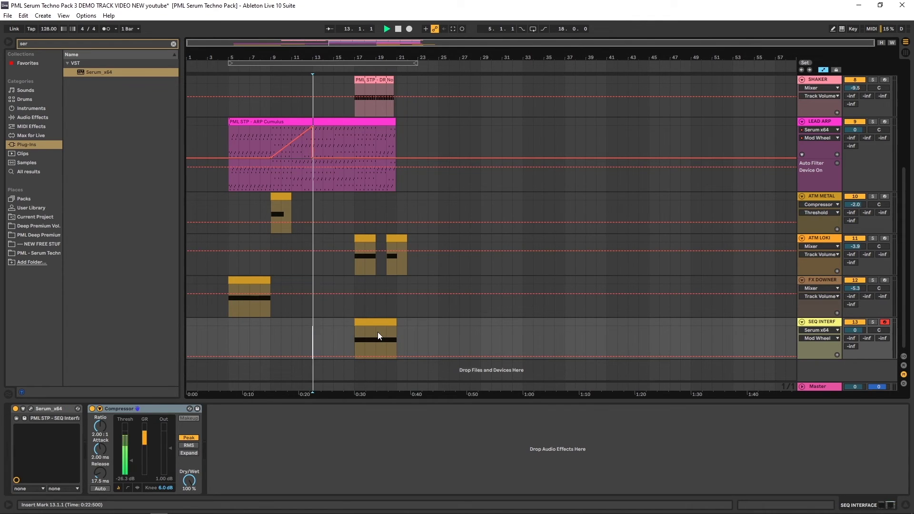
click(282, 326)
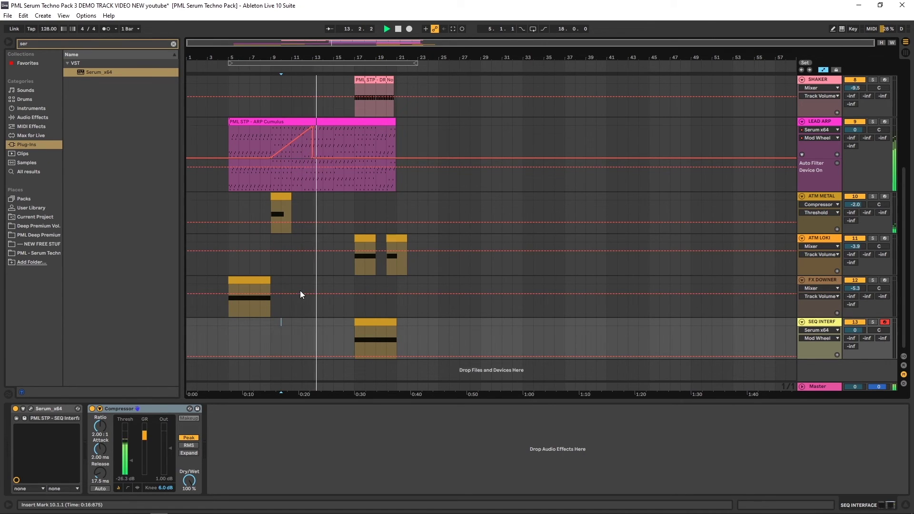
scroll(401, 283, up, 2)
scroll(402, 282, up, 6)
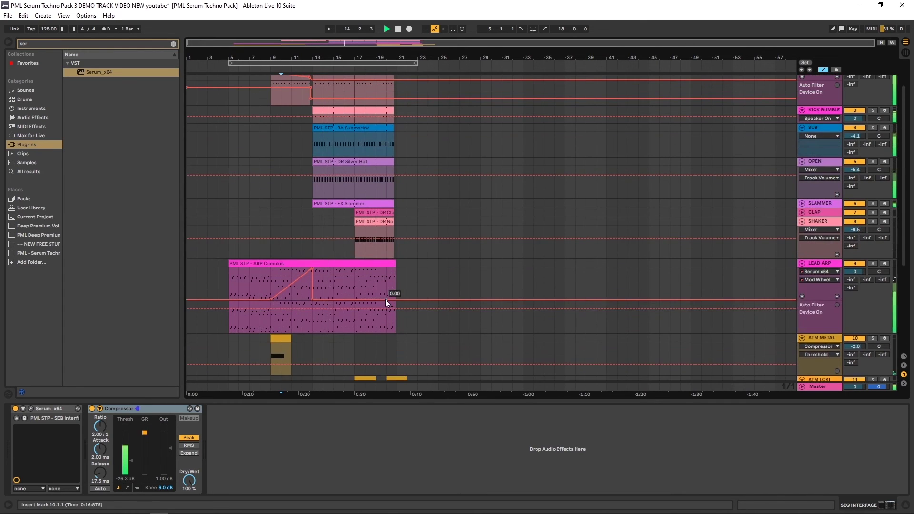
key(space)
Step: Open Serum on the OPEN track and insert an EQ Eight after it with its spectrum display expanded
click(819, 198)
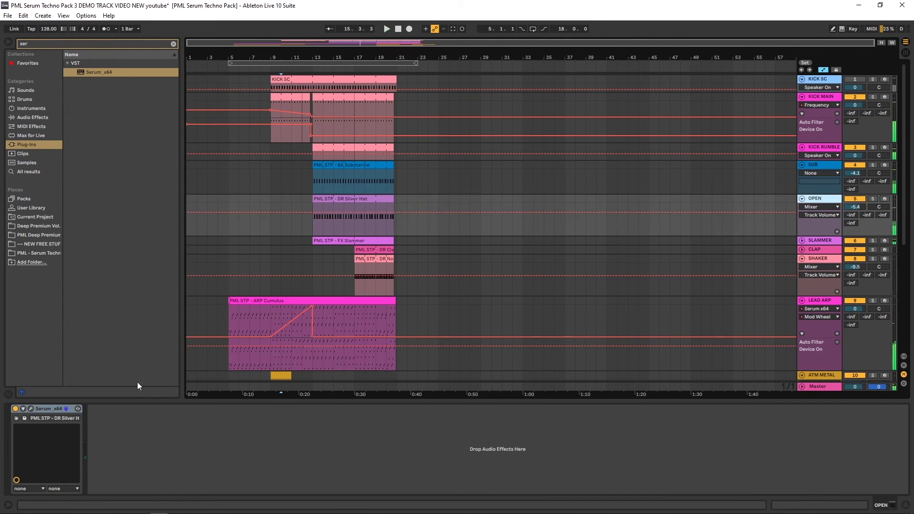
click(31, 409)
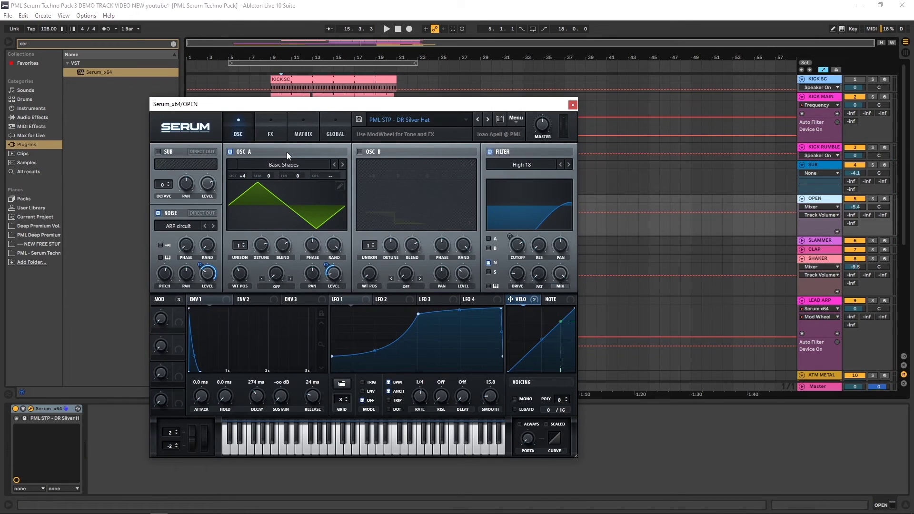
drag(387, 100, 503, 84)
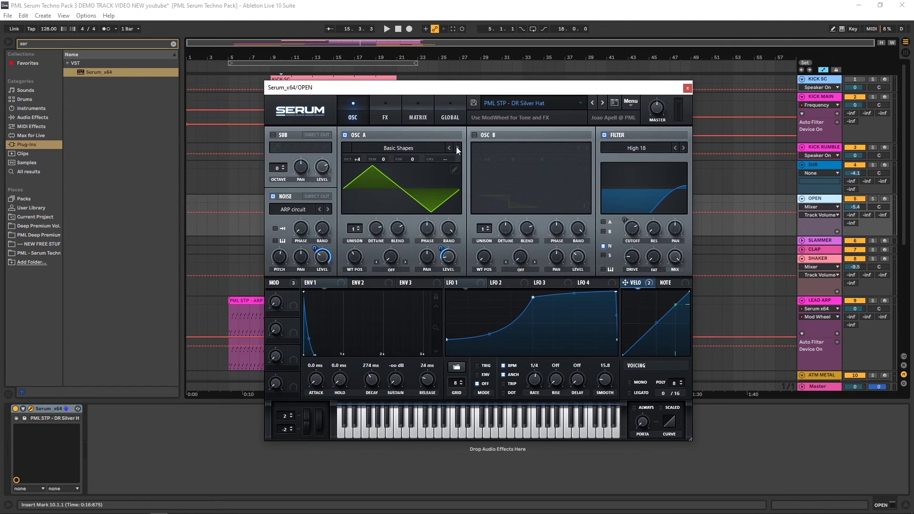
click(35, 118)
click(174, 43)
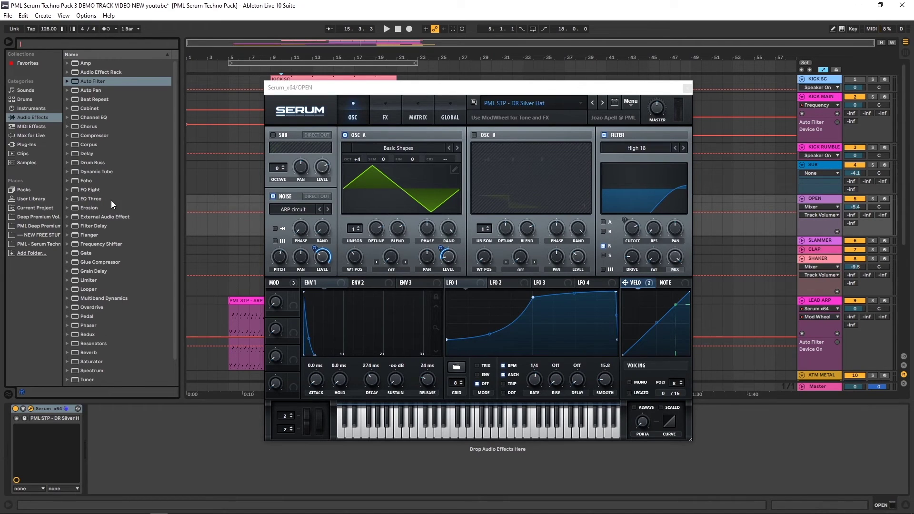
drag(93, 191, 153, 424)
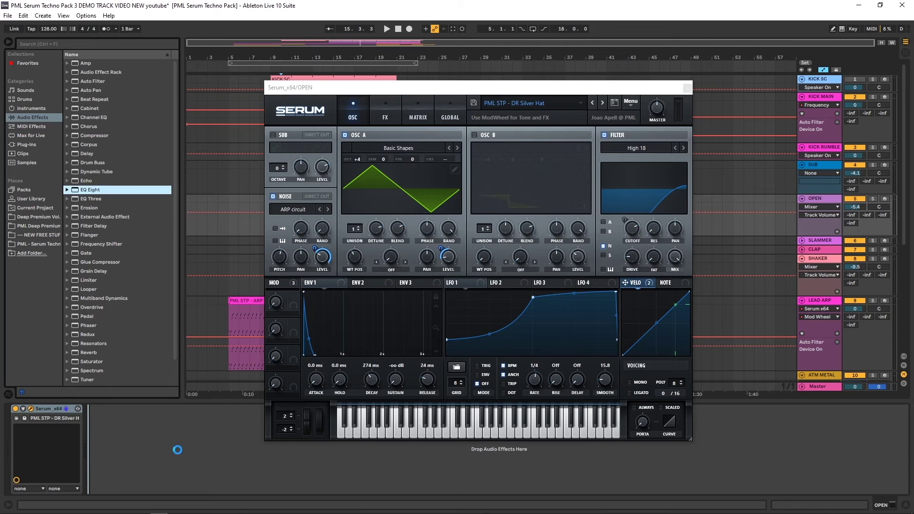
click(100, 409)
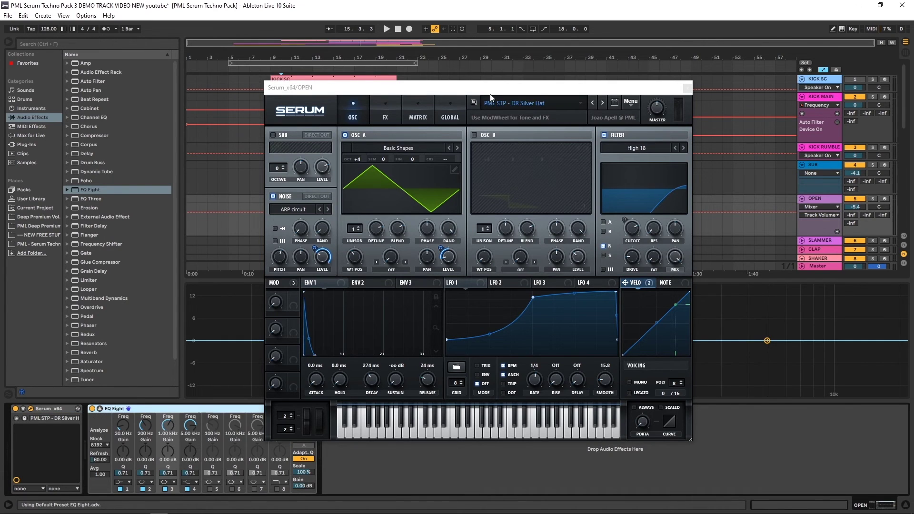
Step: Play from bar 13 and examine the OPEN track's frequency spectrum in the EQ Eight display
drag(477, 88, 303, 69)
key(space)
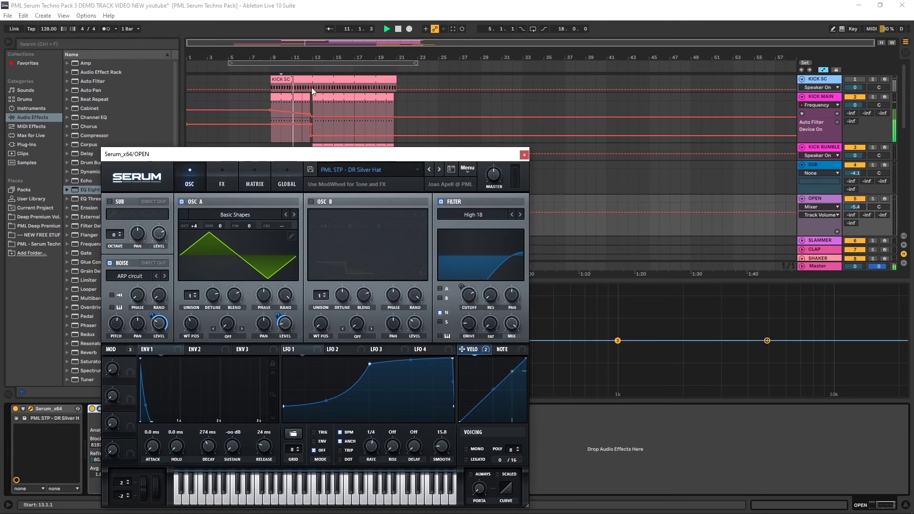
drag(313, 119, 355, 119)
key(space)
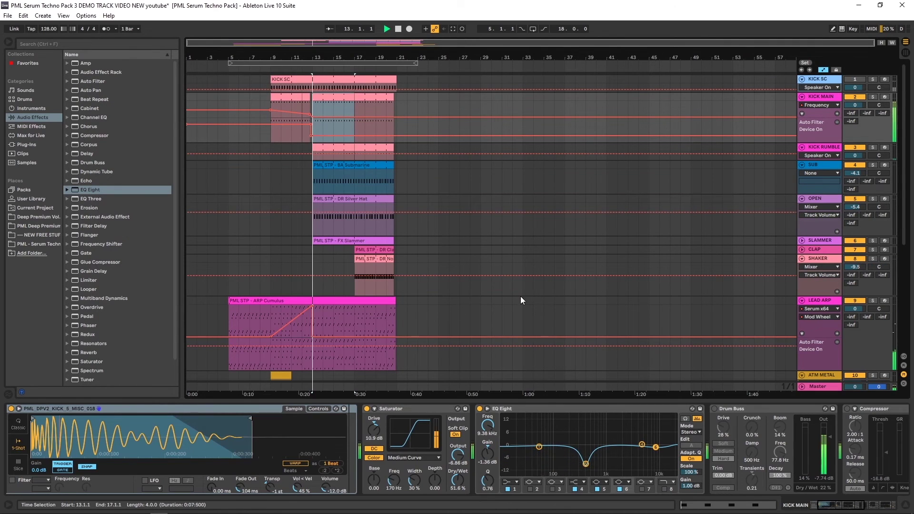
click(819, 199)
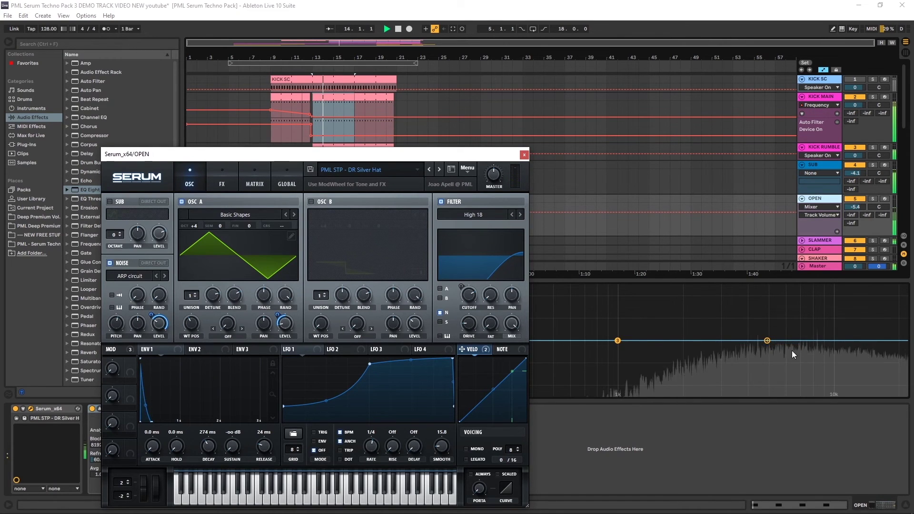
key(space)
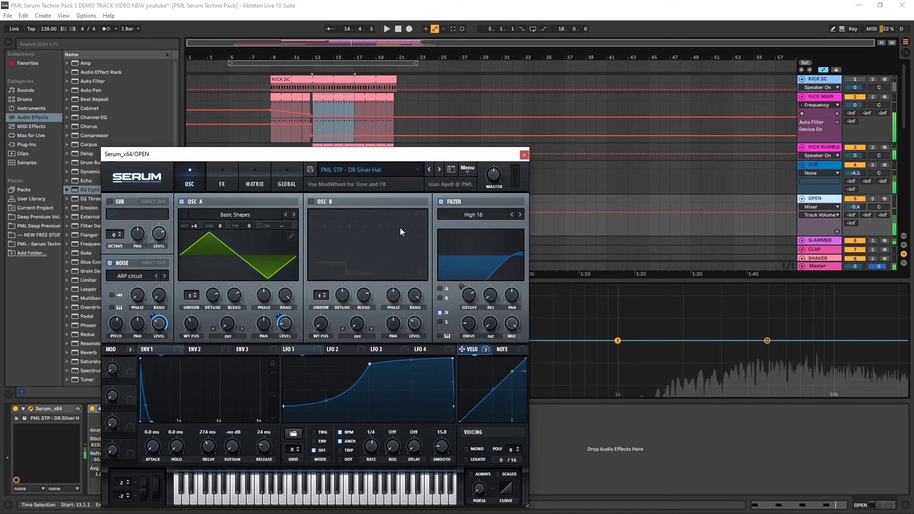
Step: Compare the OPEN hat's sound and spectrum with Serum's oscillator A switched off and back on during playback
key(space)
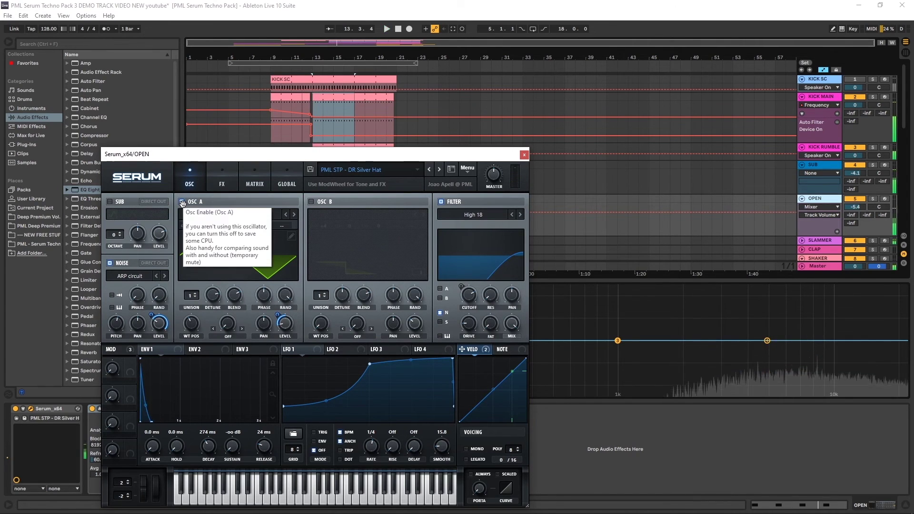
click(181, 202)
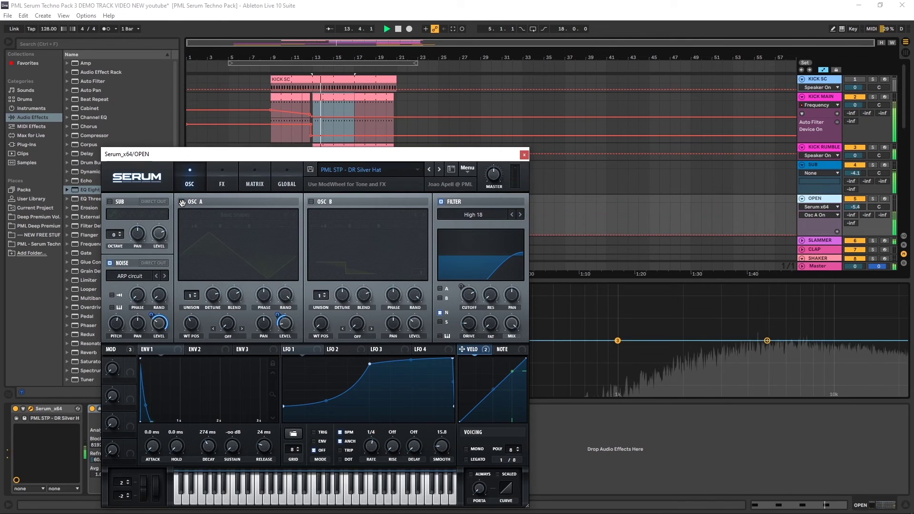
click(182, 202)
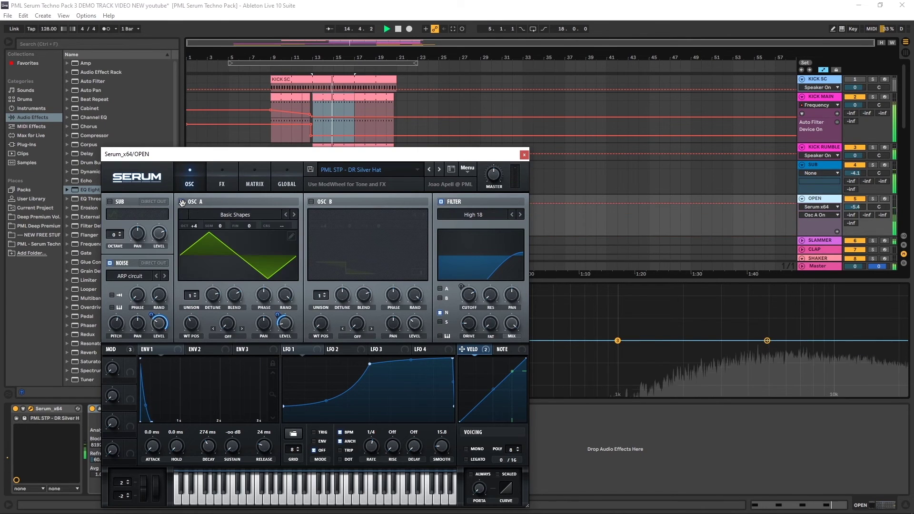
key(space)
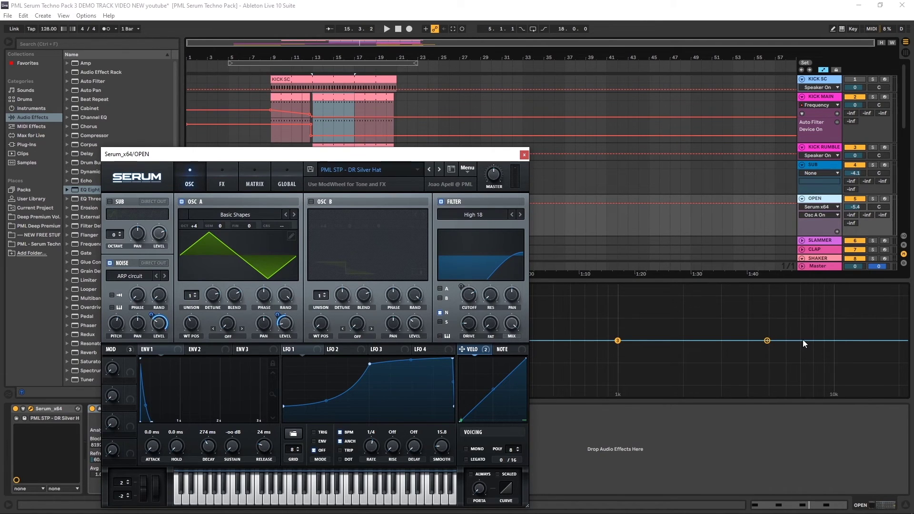
Step: Play on and inspect the LFO 2, LFO 4 and velocity modulation assignments in OPEN's Serum, and close the plugin window
key(space)
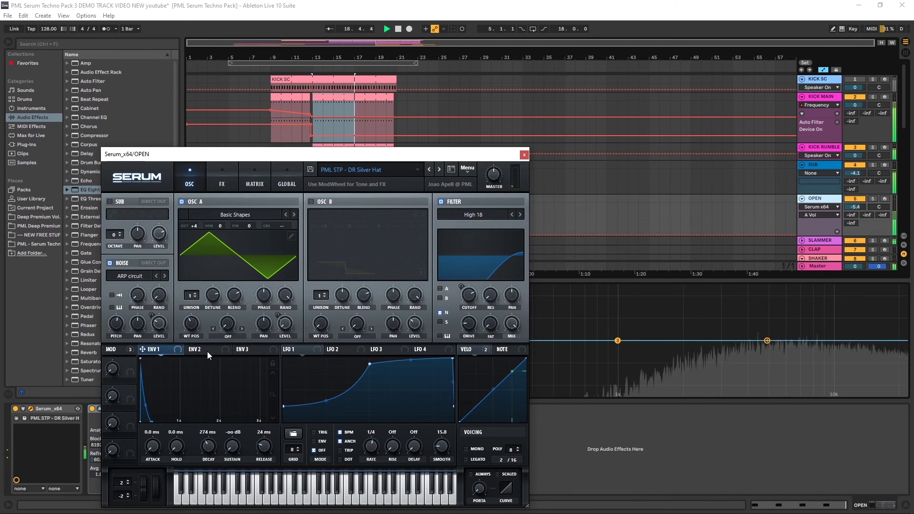
click(342, 349)
click(428, 349)
drag(470, 349, 285, 324)
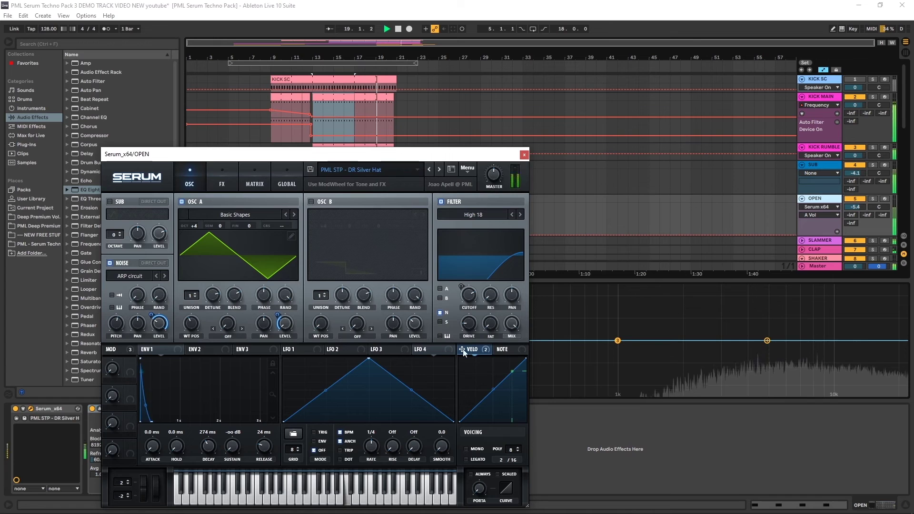
click(524, 155)
scroll(443, 157, down, 5)
scroll(461, 144, down, 8)
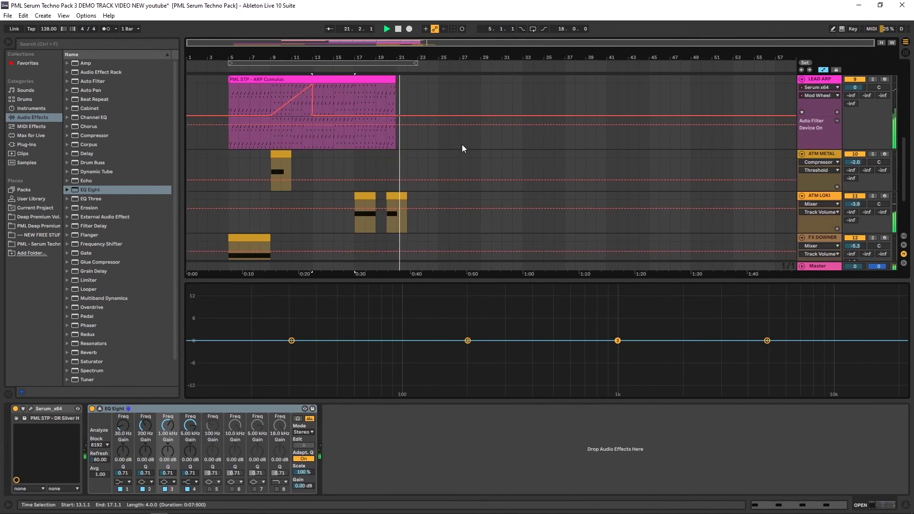
drag(823, 204, 361, 305)
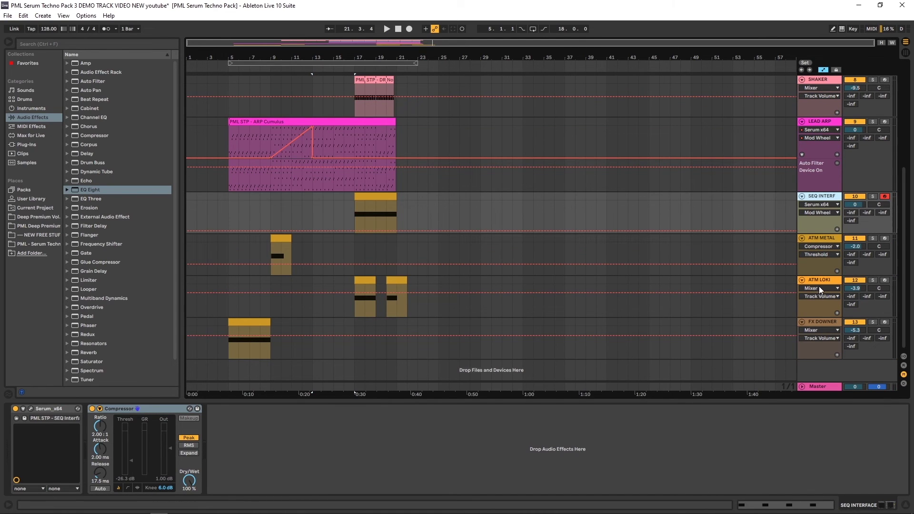
scroll(596, 283, up, 2)
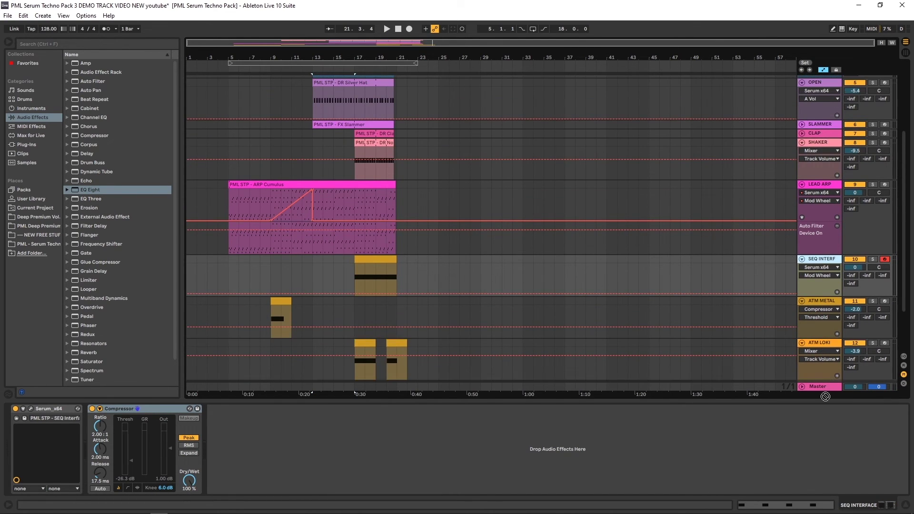
key(ctrl+z)
key(ctrl+z)
Step: Play from bar 16 and move the first ATM LOKI clip so it starts at bar 15
click(376, 329)
click(344, 333)
key(space)
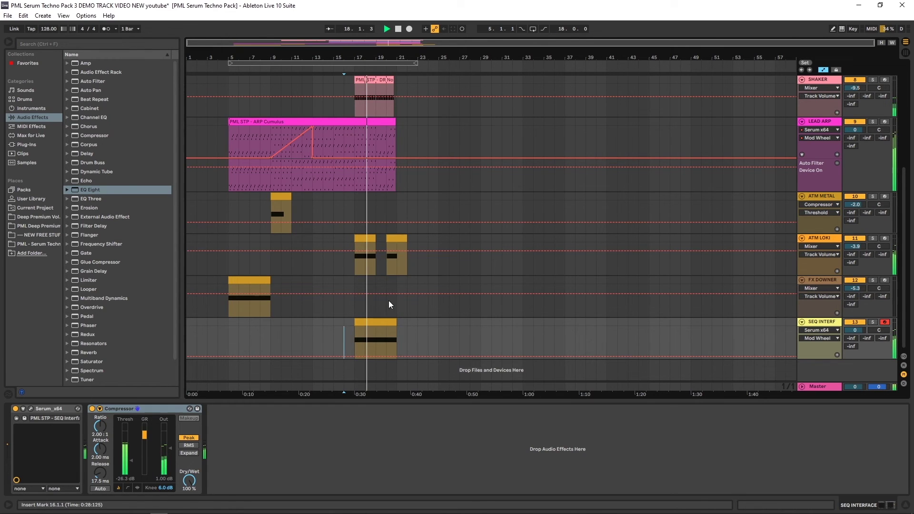
drag(355, 239, 342, 243)
Step: Transpose the long note in the SEQ INTERFACE clip up an octave to D#5 and play from bar 16
double_click(376, 333)
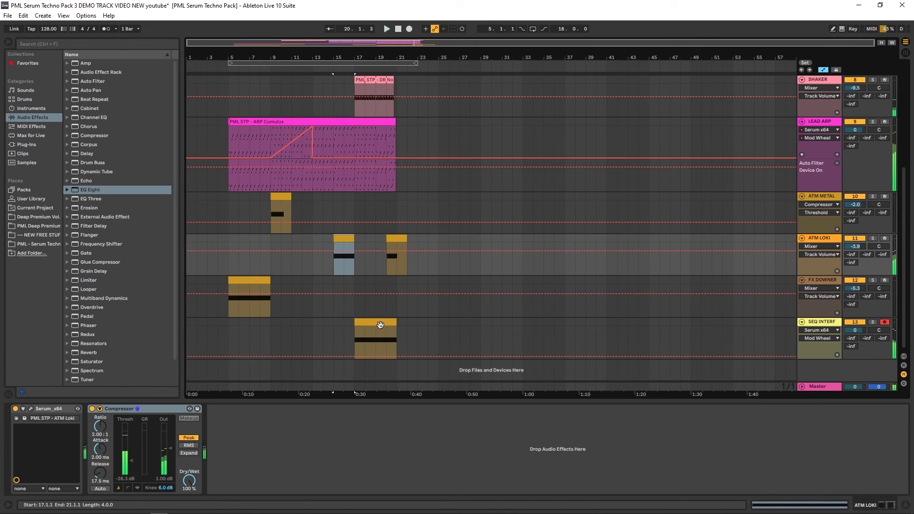
key(space)
click(134, 398)
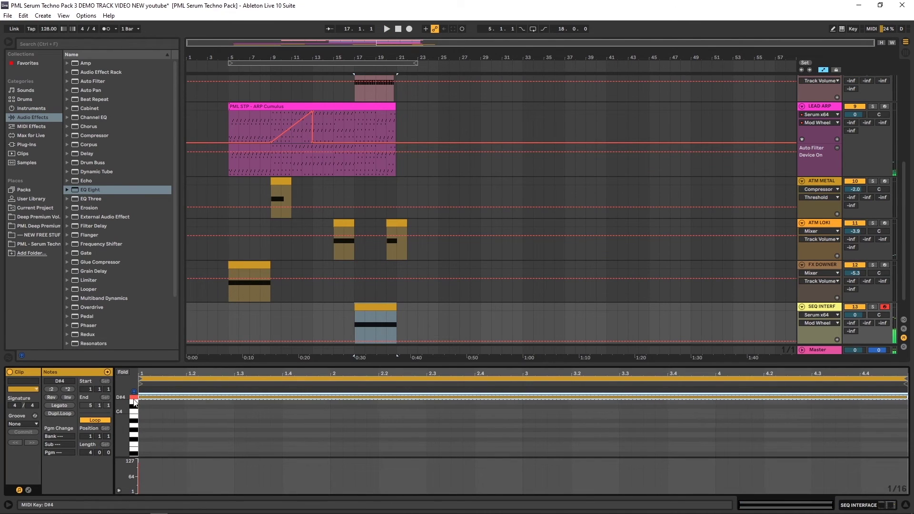
key(shift+Up)
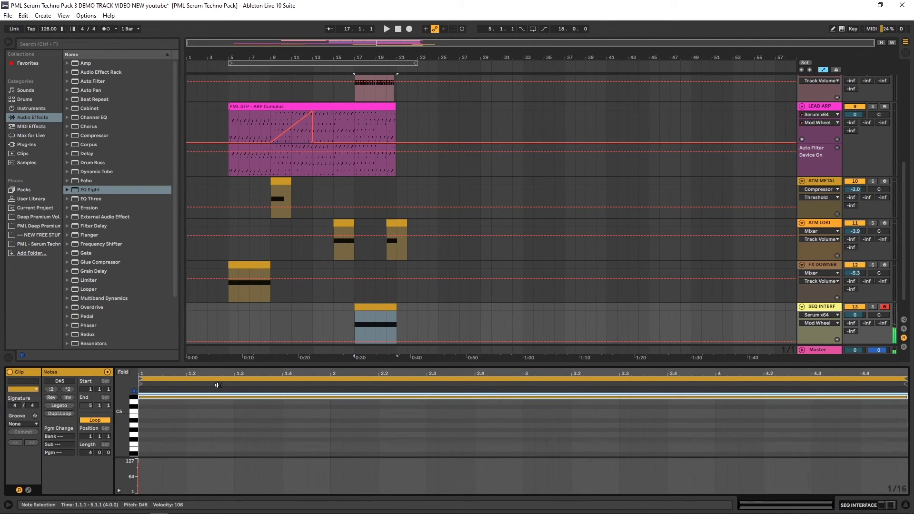
click(344, 313)
key(space)
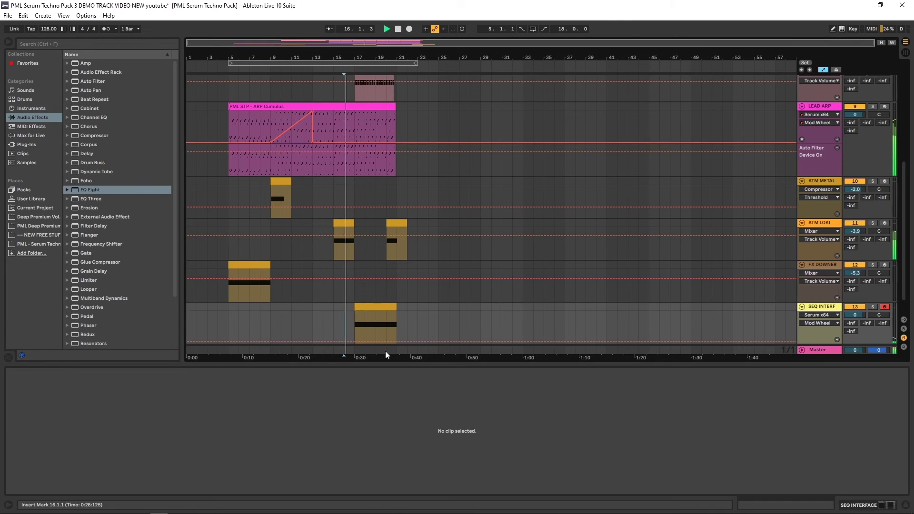
Step: Solo the SEQ INTERFACE track, open its Serum instrument and play its clip from bar 17
click(817, 306)
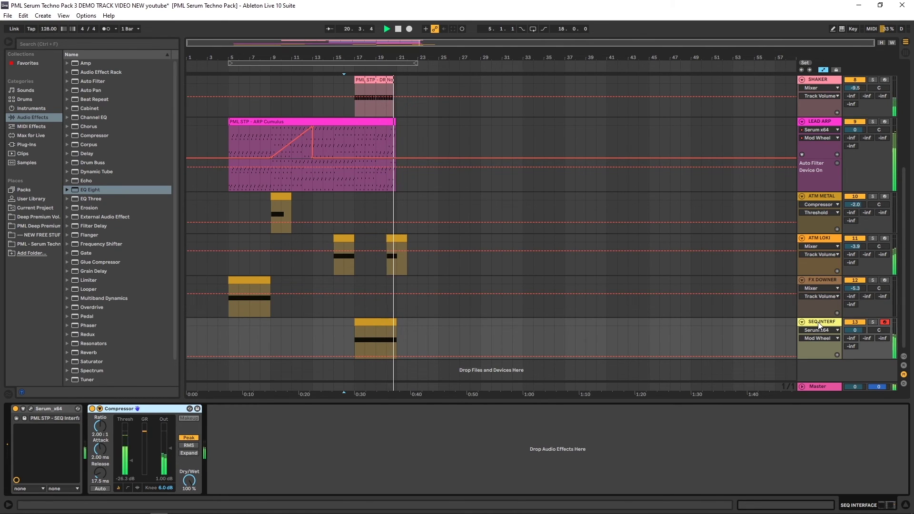
key(space)
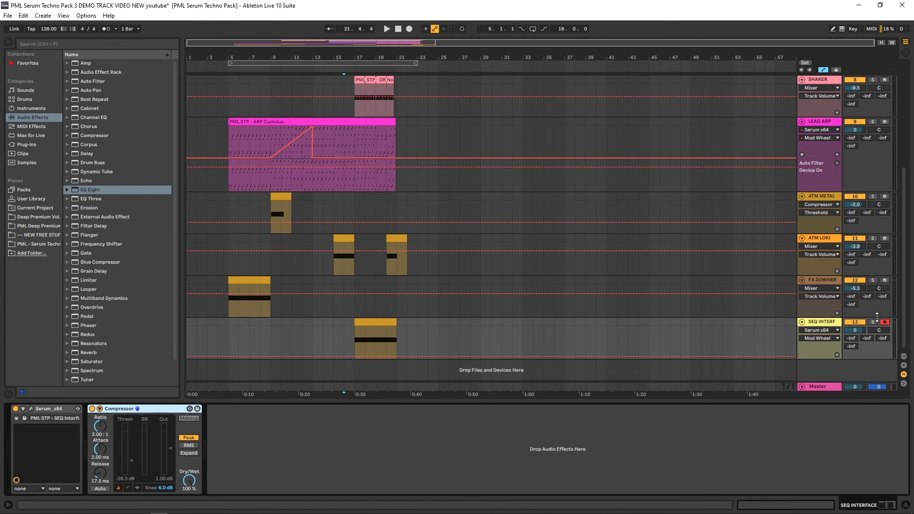
click(875, 322)
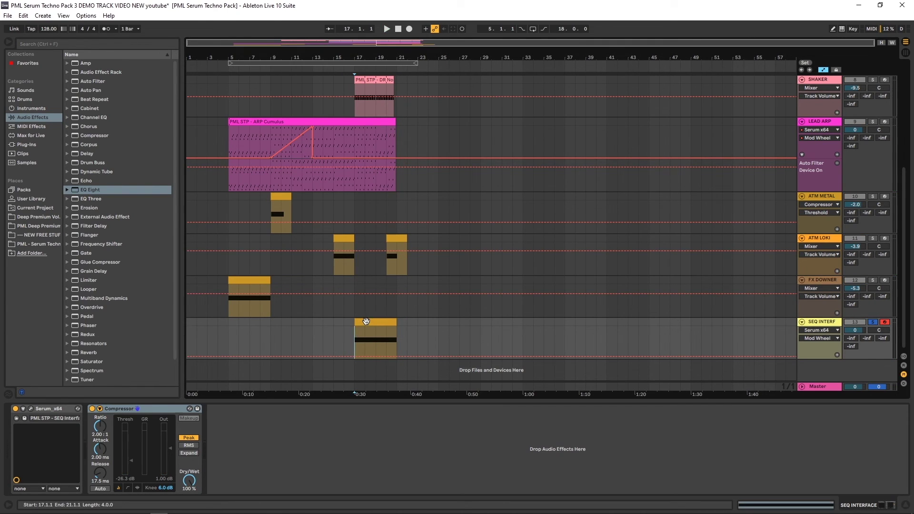
click(31, 410)
key(space)
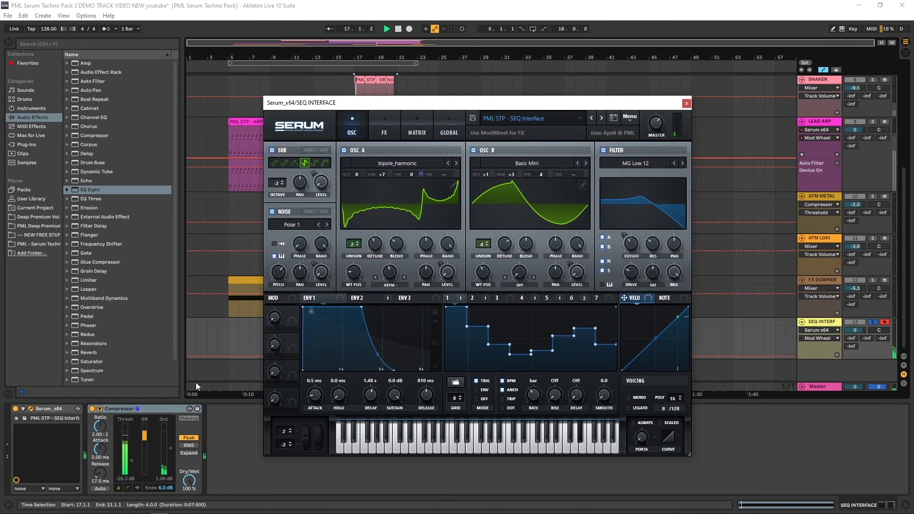
Step: Audition the SEQ Interface preset with oscillator A and the Sub toggled, leaving only the Sub oscillator disabled
click(343, 150)
click(343, 150)
click(272, 150)
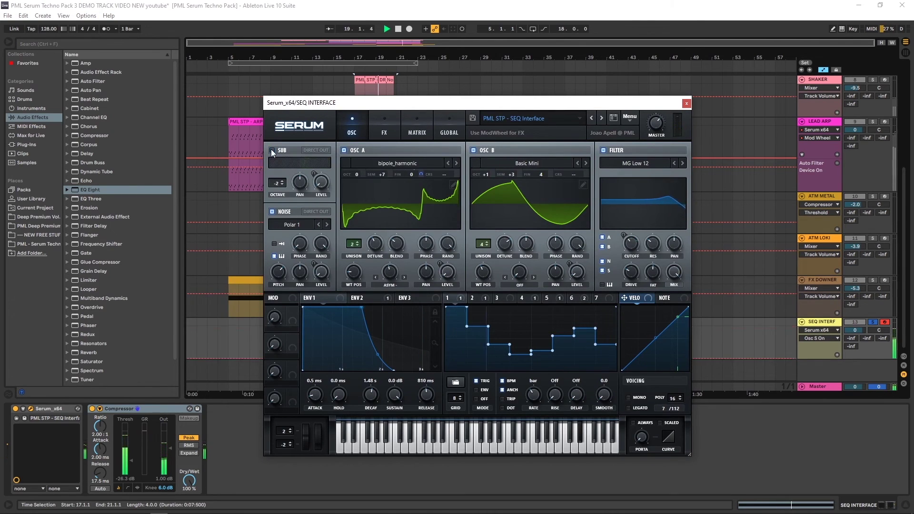
click(272, 151)
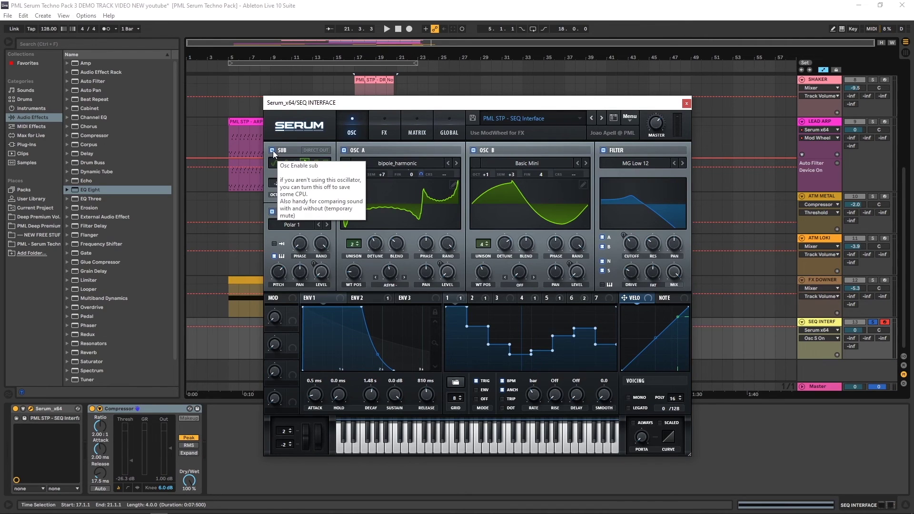
click(272, 150)
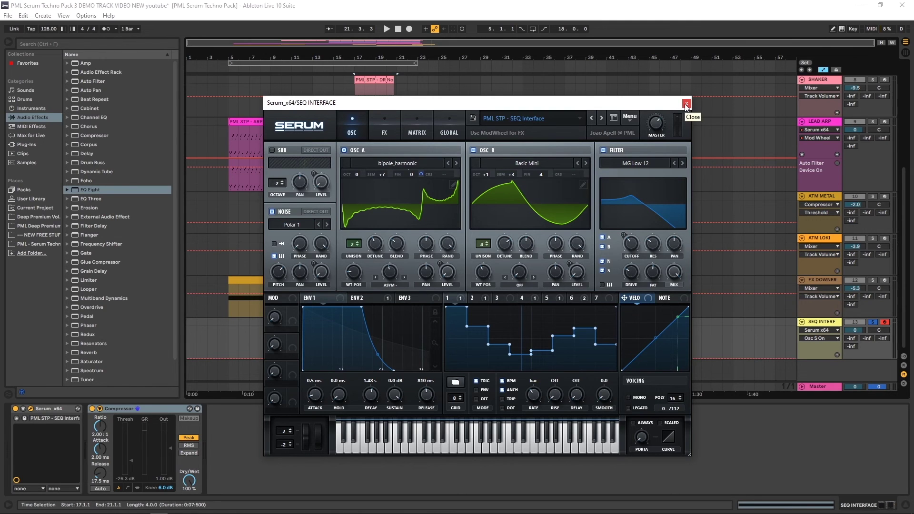
drag(655, 104, 618, 96)
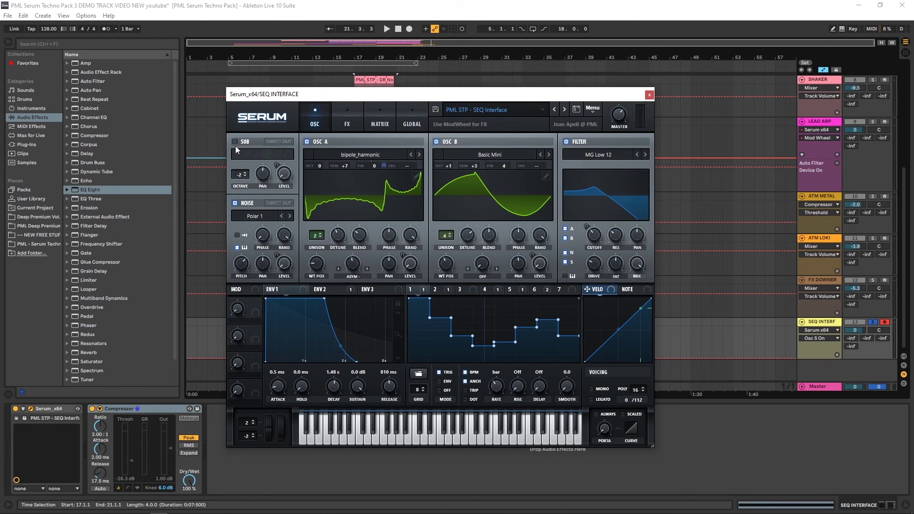
key(space)
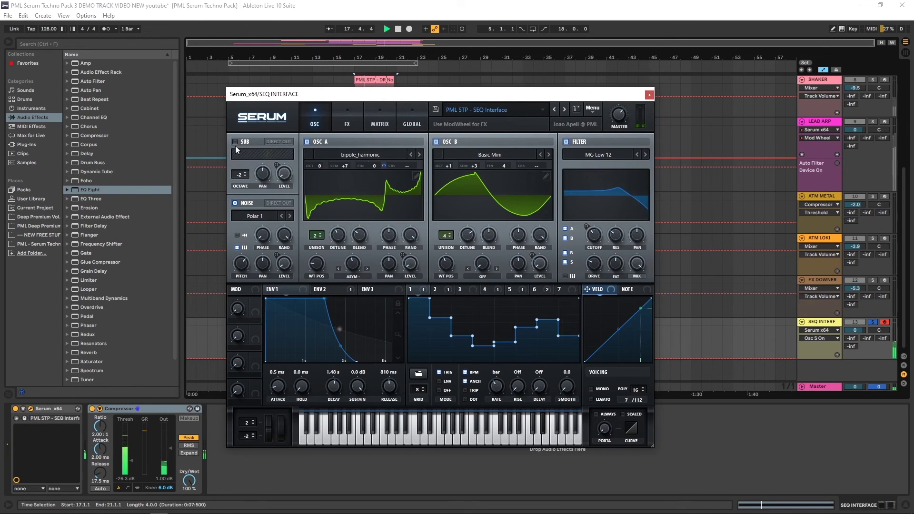
Step: Lower the note in the SEQ INTERFACE clip an octave to D#4 and play it from bar 17
click(649, 95)
key(space)
double_click(382, 323)
key(space)
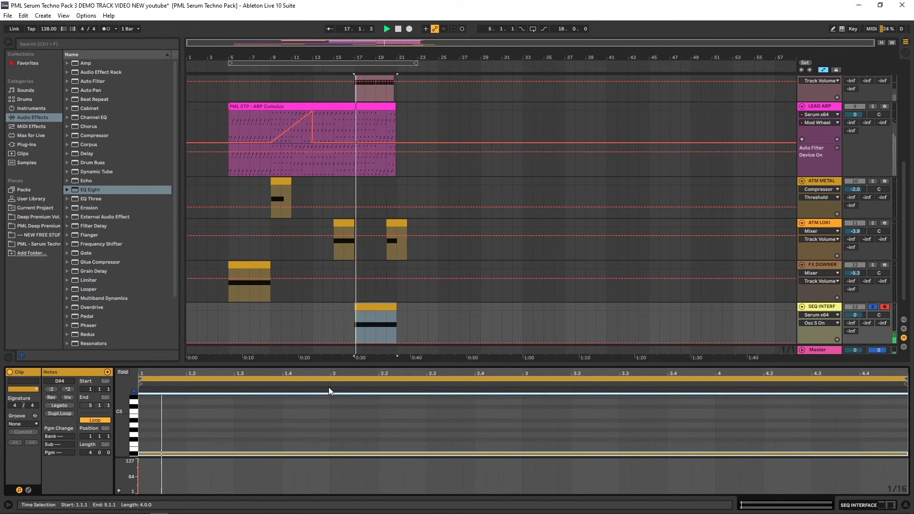
Step: Reopen Serum on SEQ INTERFACE and compare the sound with oscillator B switched off and back on
click(825, 311)
click(31, 409)
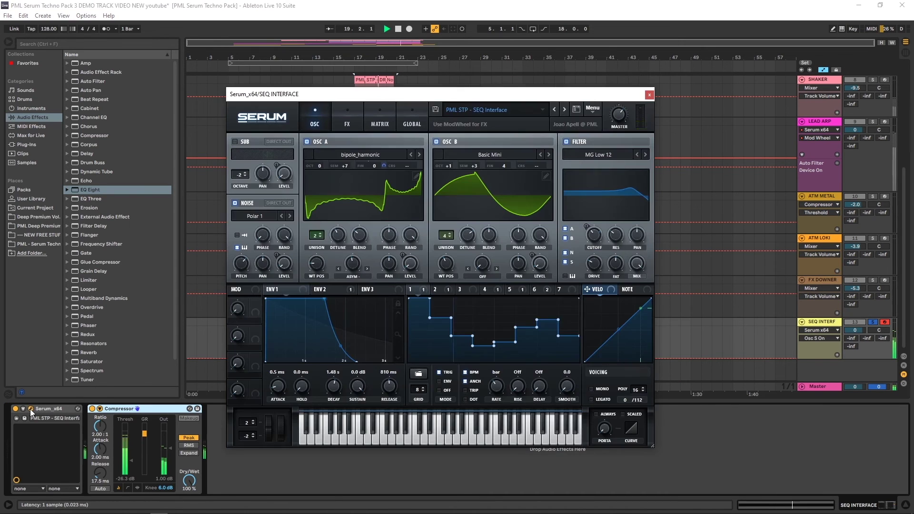
click(436, 141)
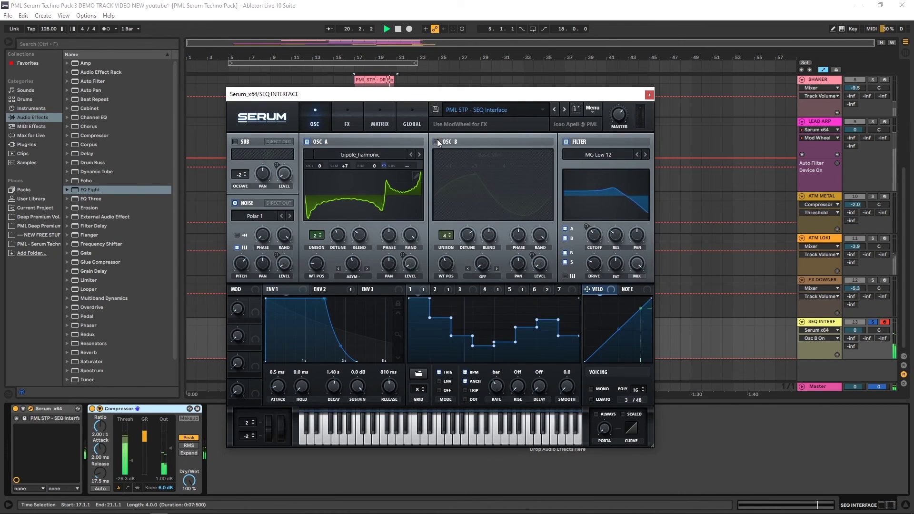
click(437, 142)
Step: Examine what LFO 2, LFO 4 and LFO 6 modulate in SEQ INTERFACE's Serum and listen to the result
click(573, 276)
click(444, 291)
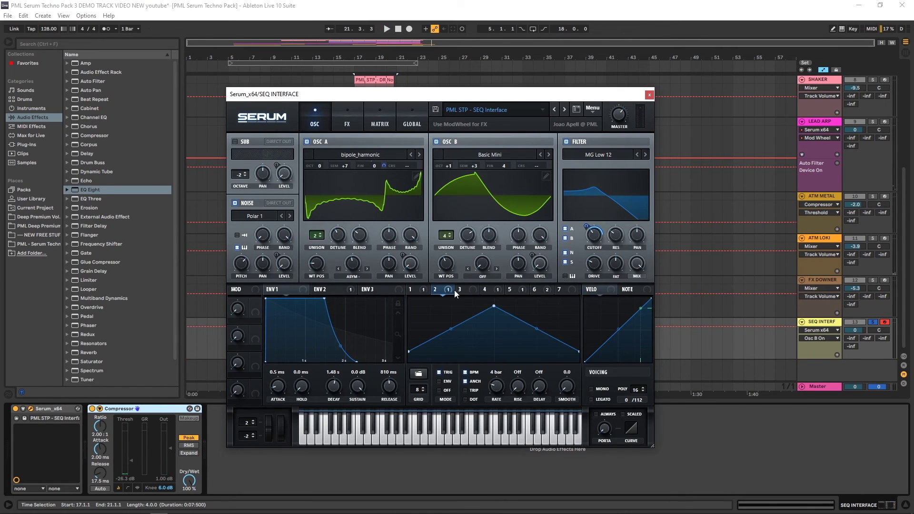
click(500, 290)
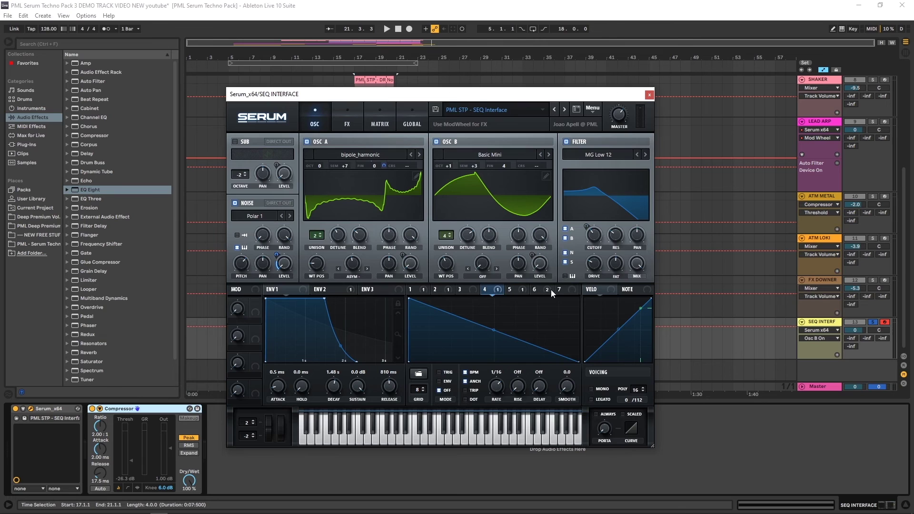
drag(544, 290, 529, 261)
key(space)
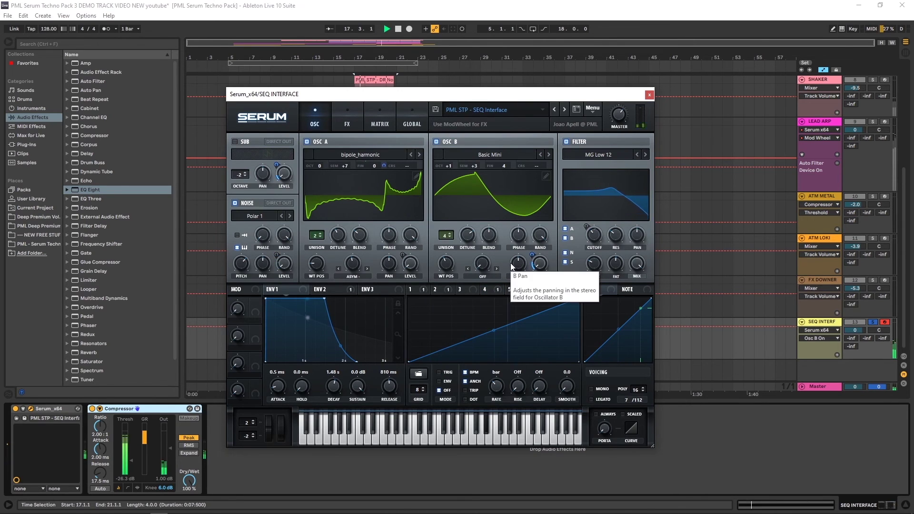
mouse_move(532, 254)
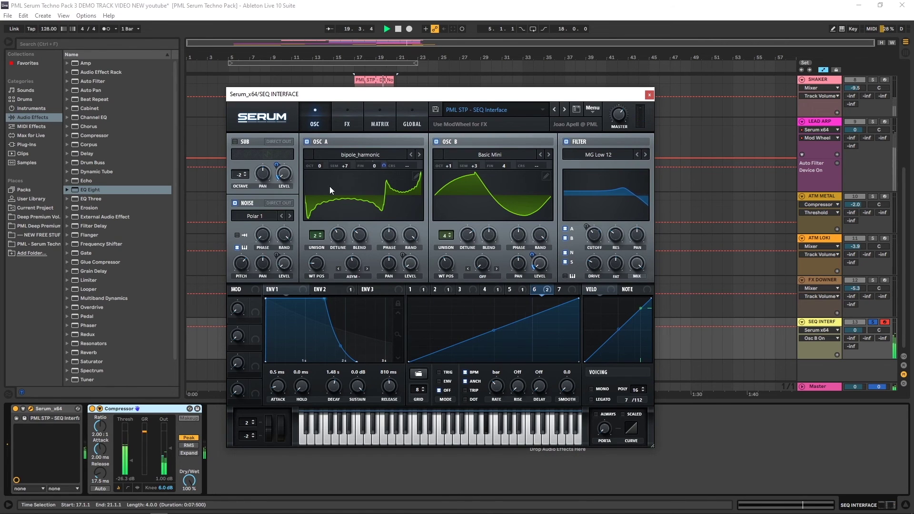
Step: Adjust oscillator A's level and set oscillator B's octave to 0 in SEQ INTERFACE's Serum while the clip plays
click(411, 263)
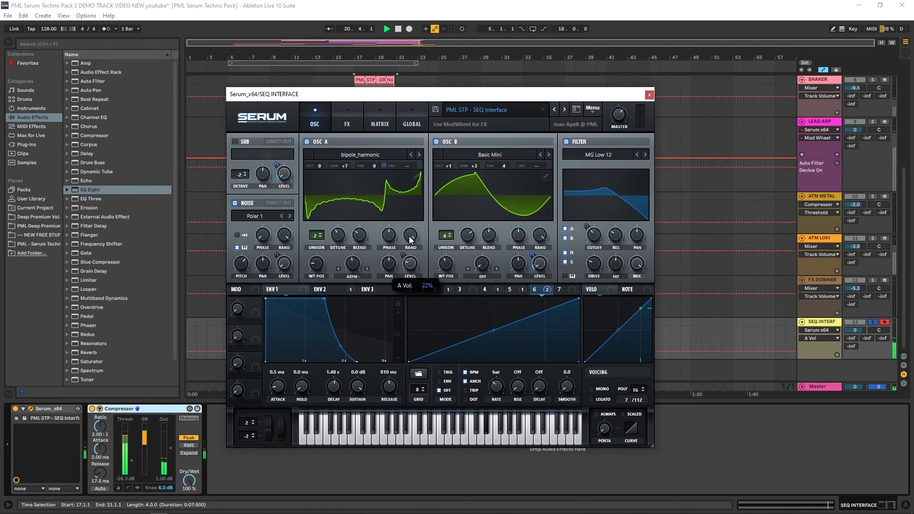
click(410, 263)
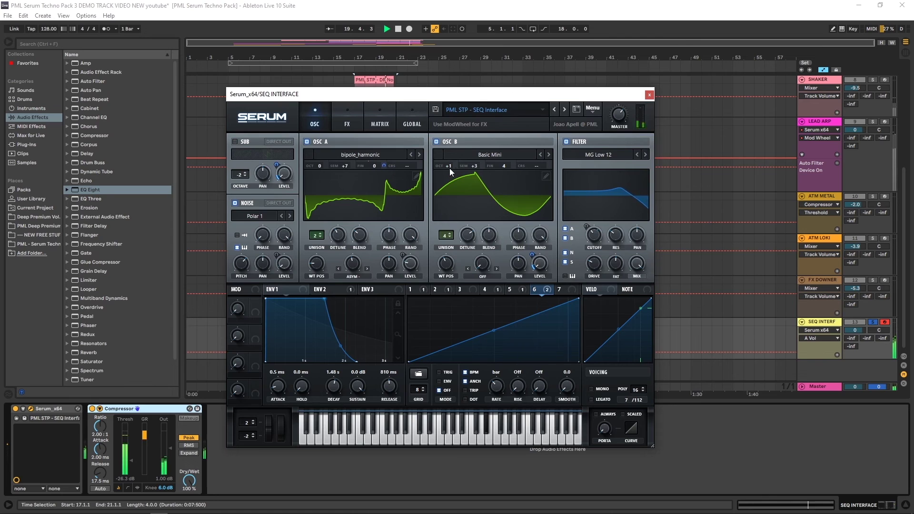
drag(455, 165, 447, 172)
key(space)
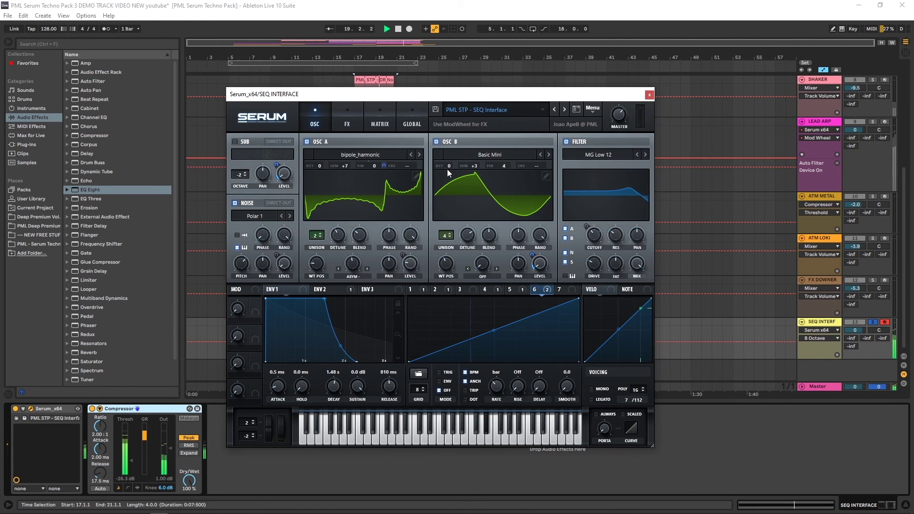
Step: Close the Serum window and take the SEQ INTERFACE track out of solo
click(649, 96)
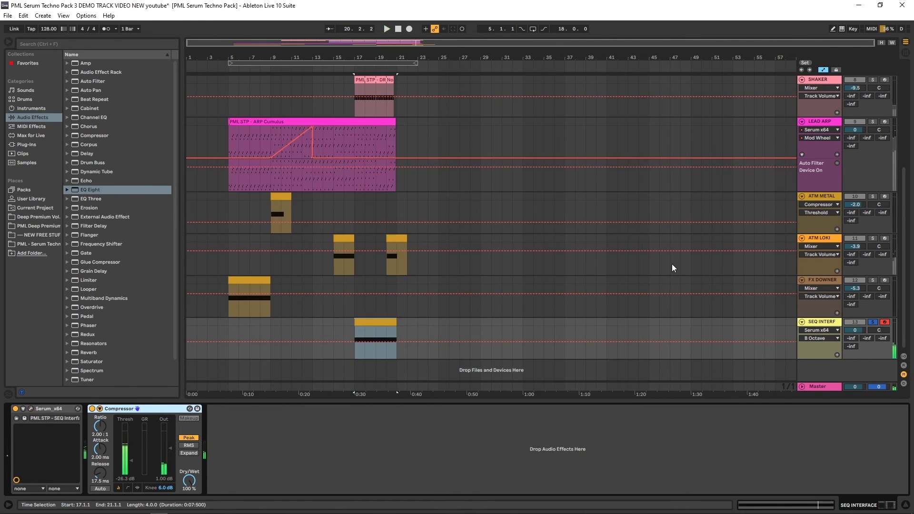
click(874, 323)
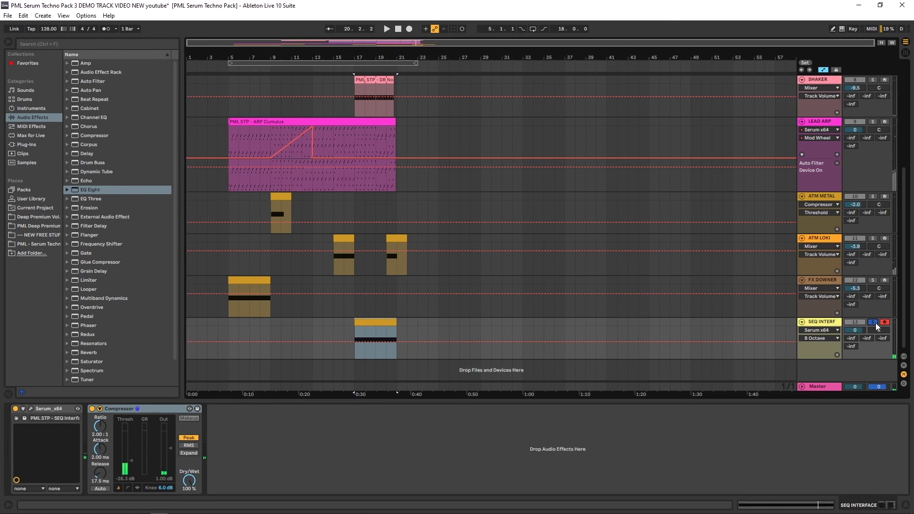
Step: Hide the automation lanes, fold the SHAKER track and play the arrangement from bar 16
click(351, 323)
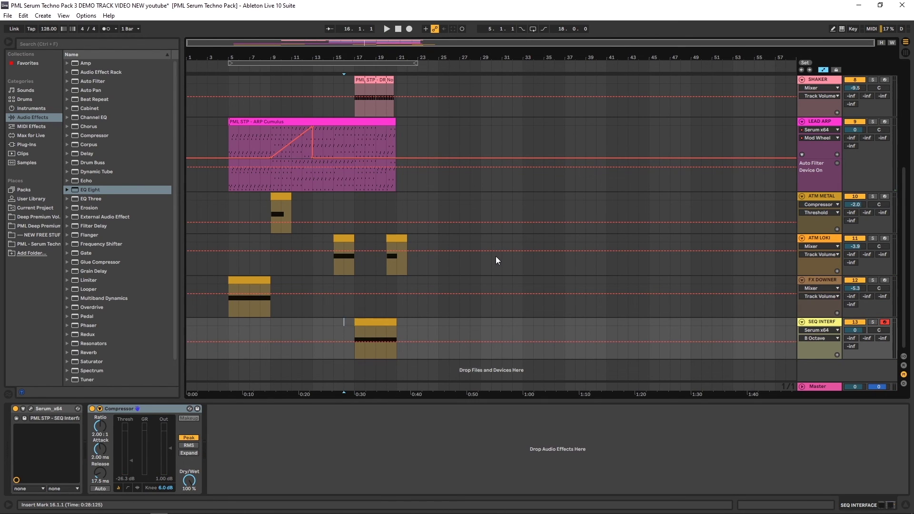
key(a)
key(space)
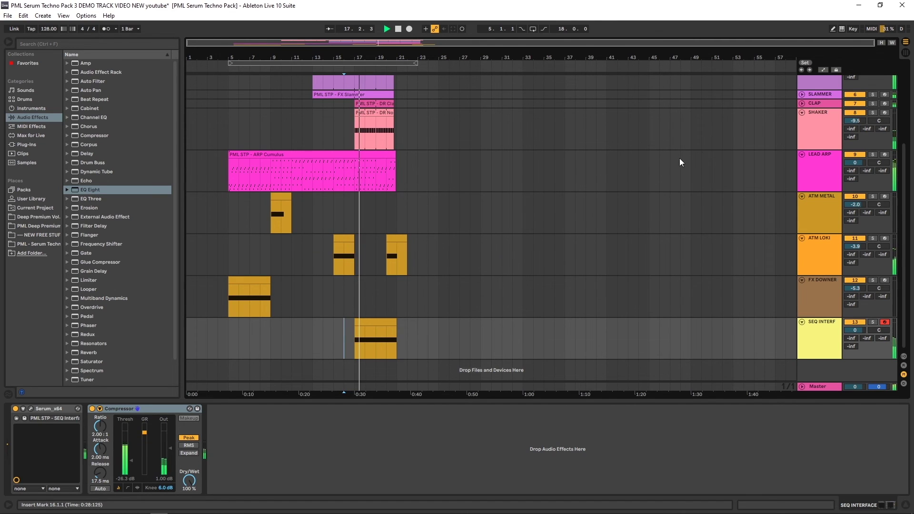
click(801, 112)
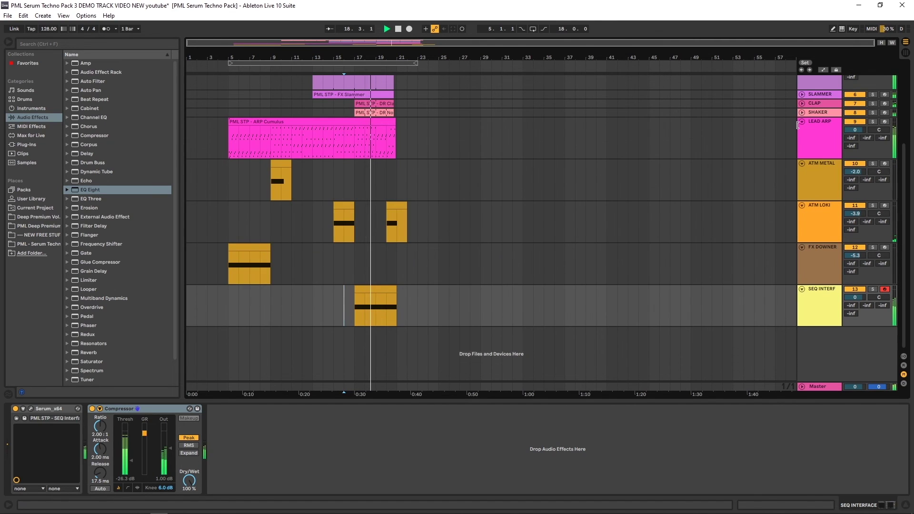
click(822, 299)
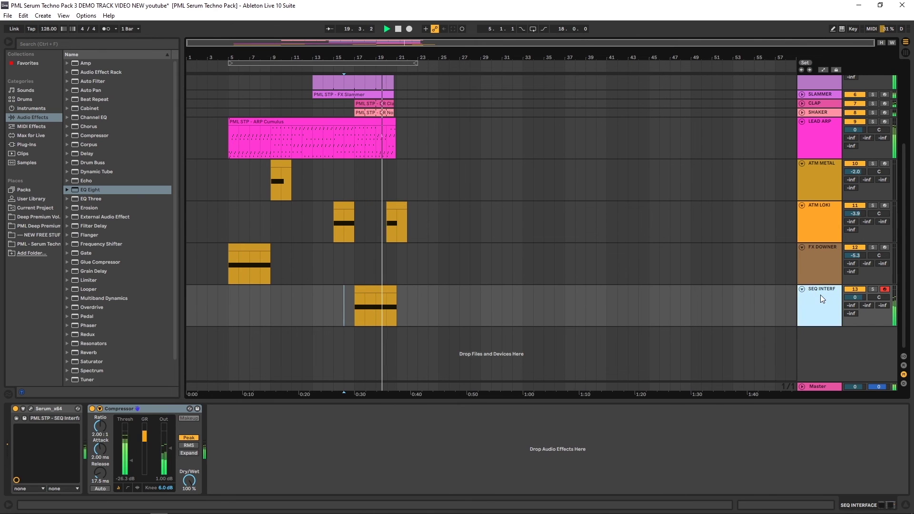
Step: Transpose the note in the SEQ INTERFACE clip down an octave to D#3 and return the insert marker to bar 16
click(367, 292)
key(space)
double_click(367, 291)
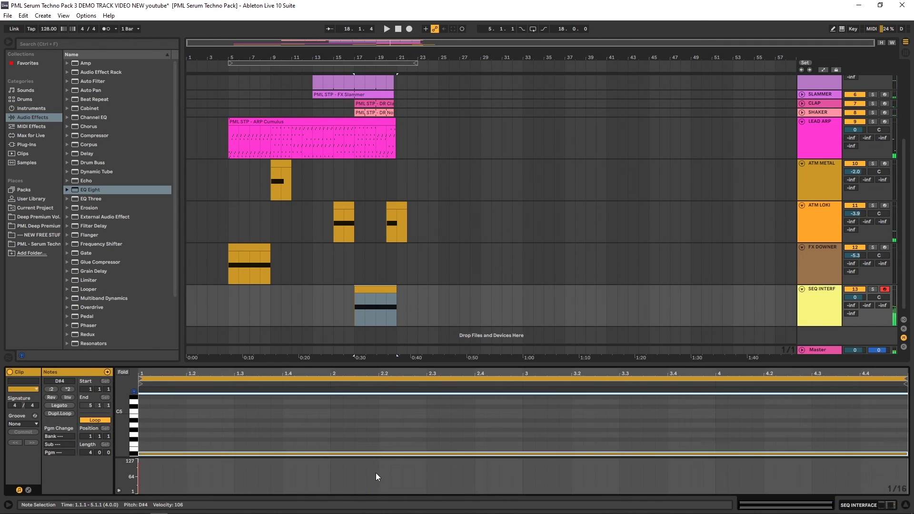
click(333, 299)
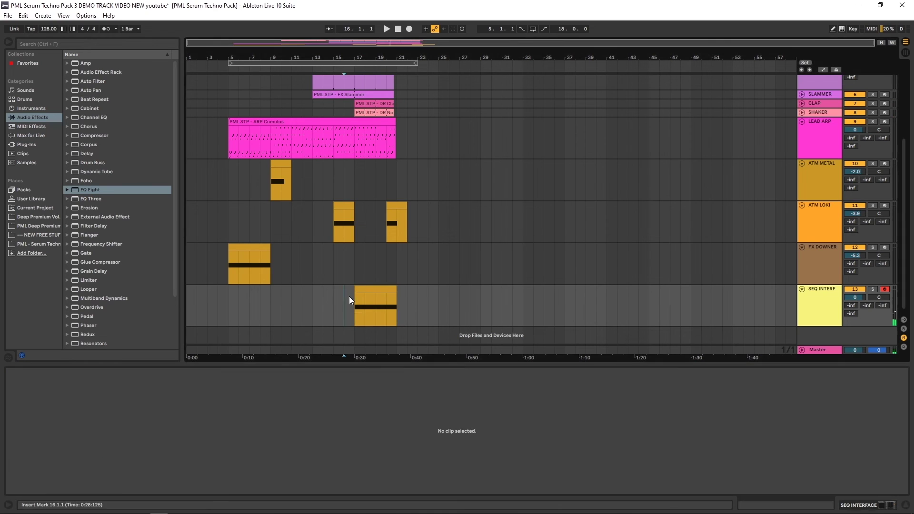
click(374, 314)
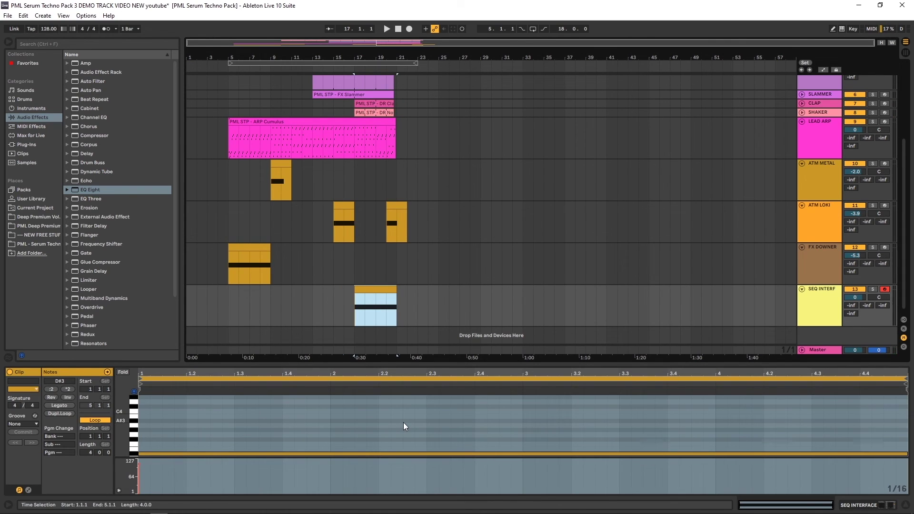
click(347, 295)
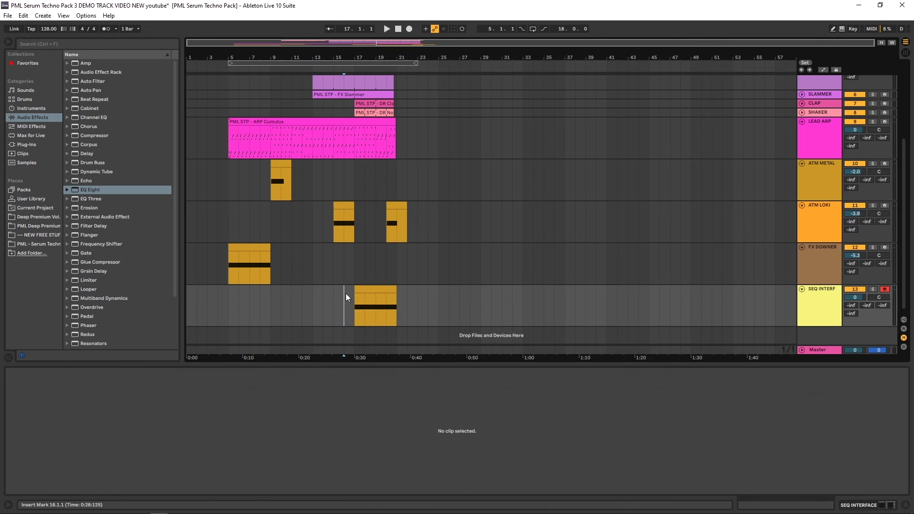
Step: Play the arrangement from bar 16 and review SEQ INTERFACE's devices and clip note while listening
key(space)
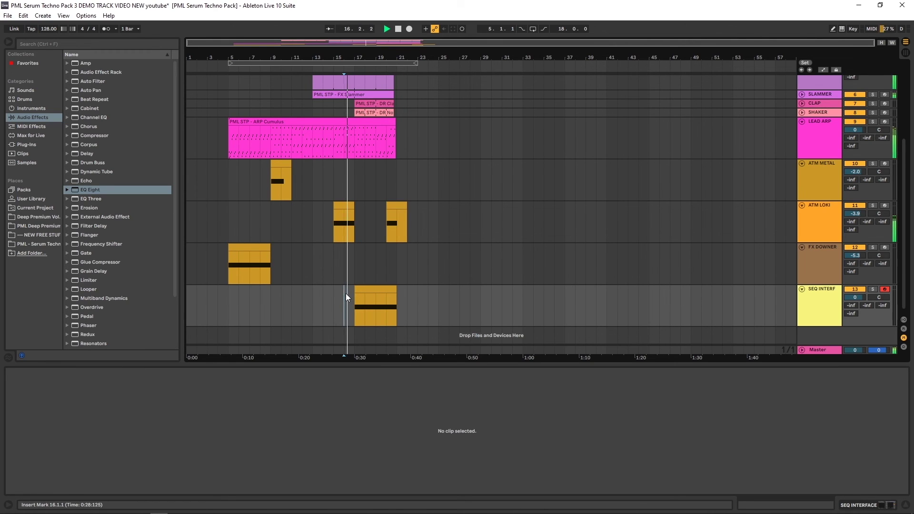
click(815, 290)
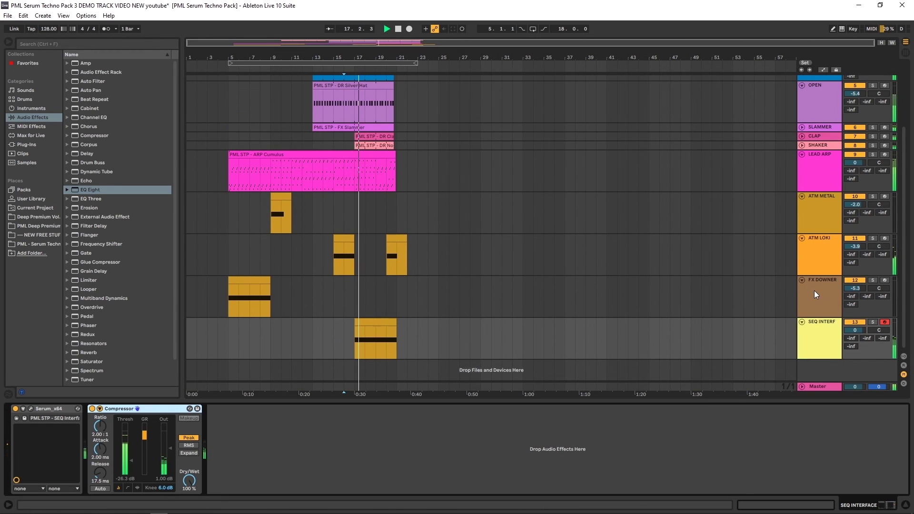
click(376, 324)
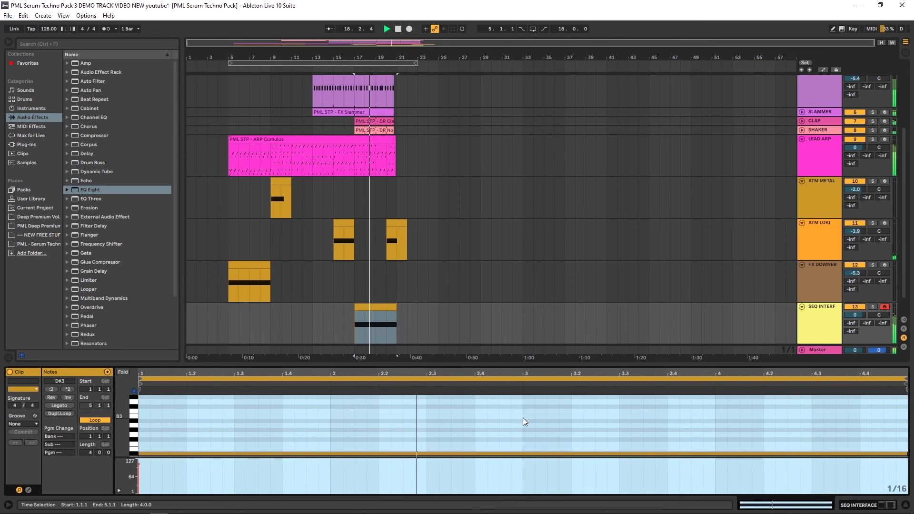
click(815, 313)
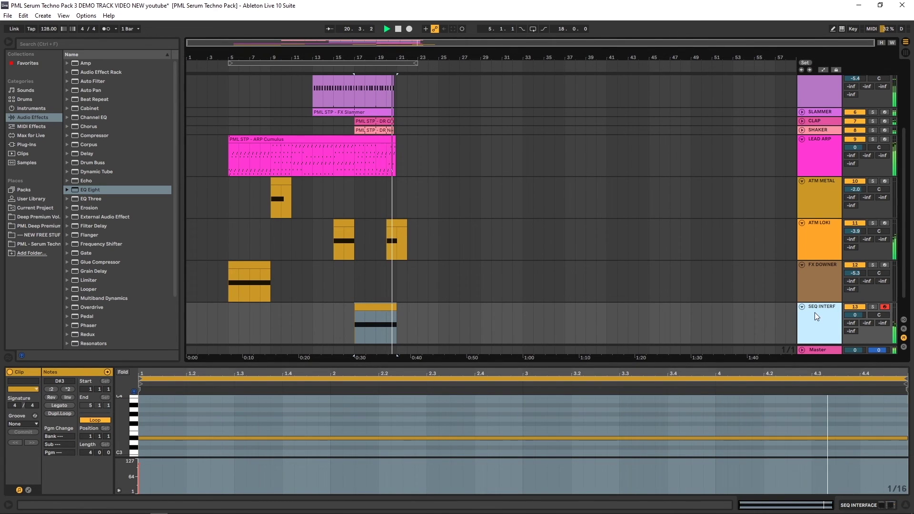
scroll(523, 244, down, 1)
key(space)
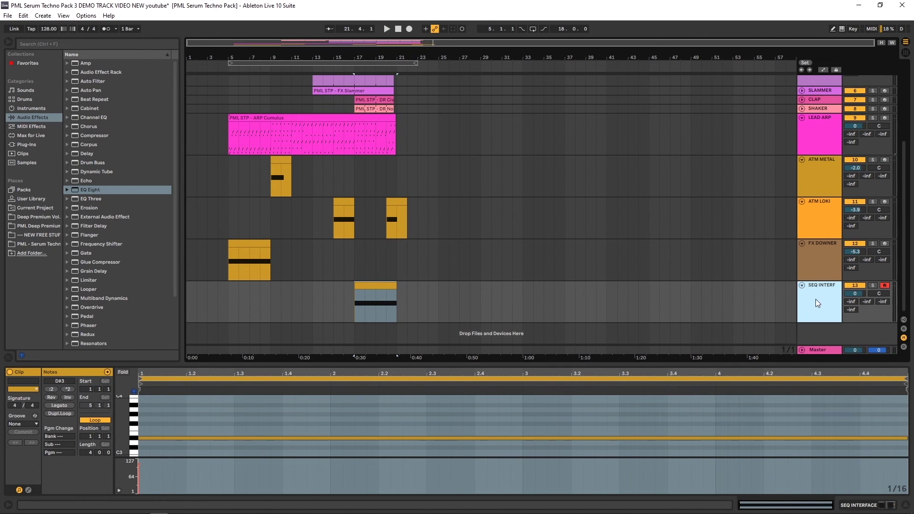
Step: Load a new Serum instrument on its own track with the preset PML STP - ATM Pressure
click(38, 44)
text(serum)
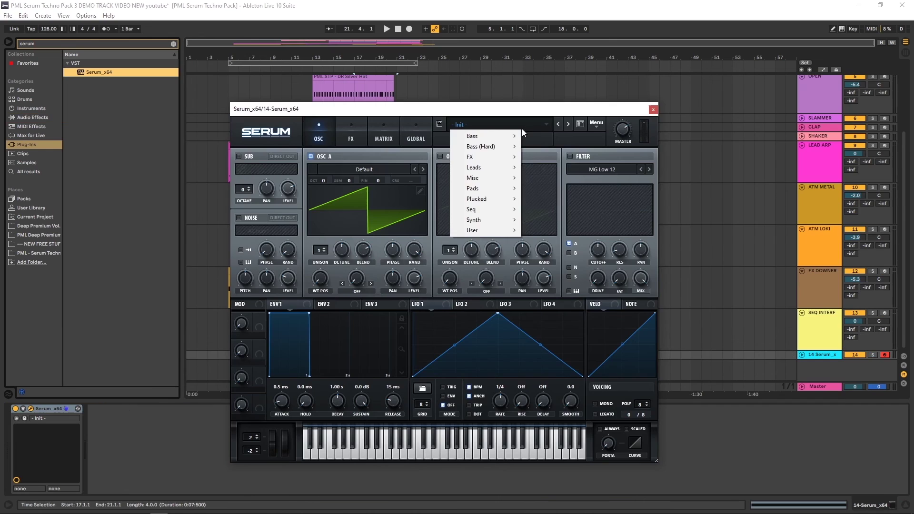
mouse_move(504, 230)
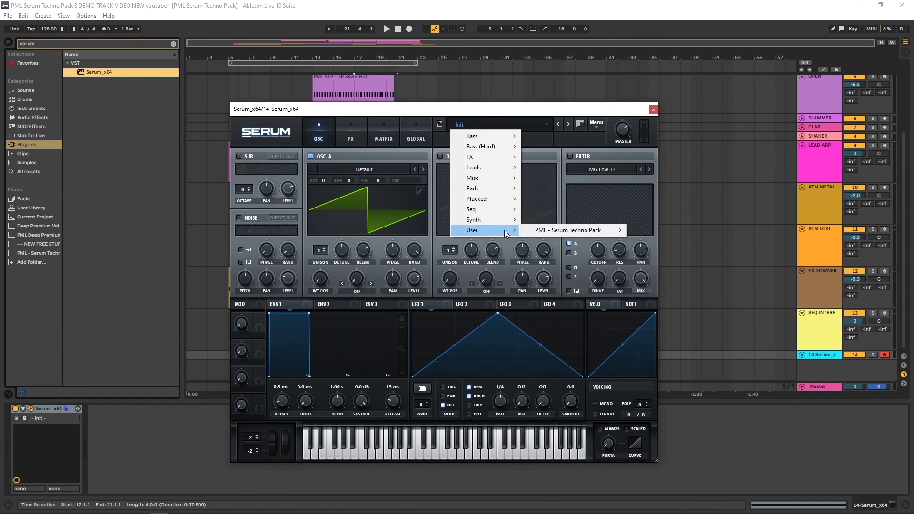
mouse_move(563, 230)
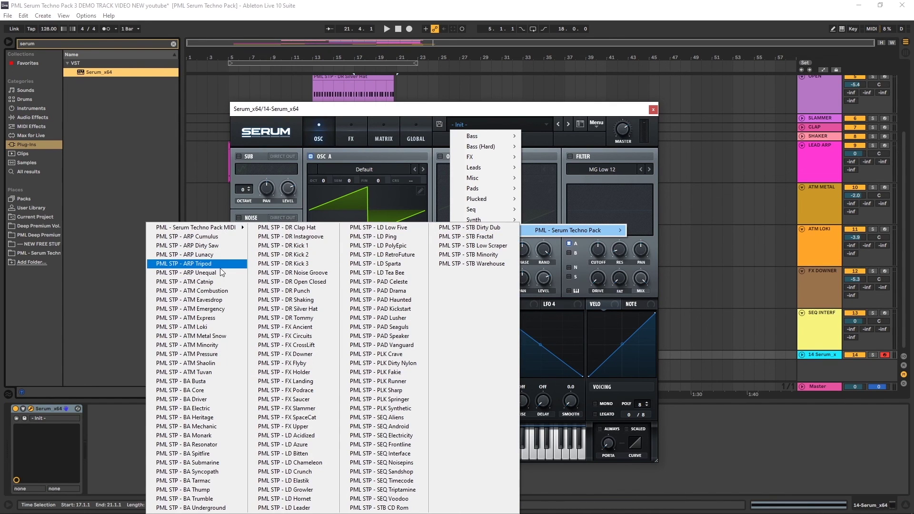
click(207, 354)
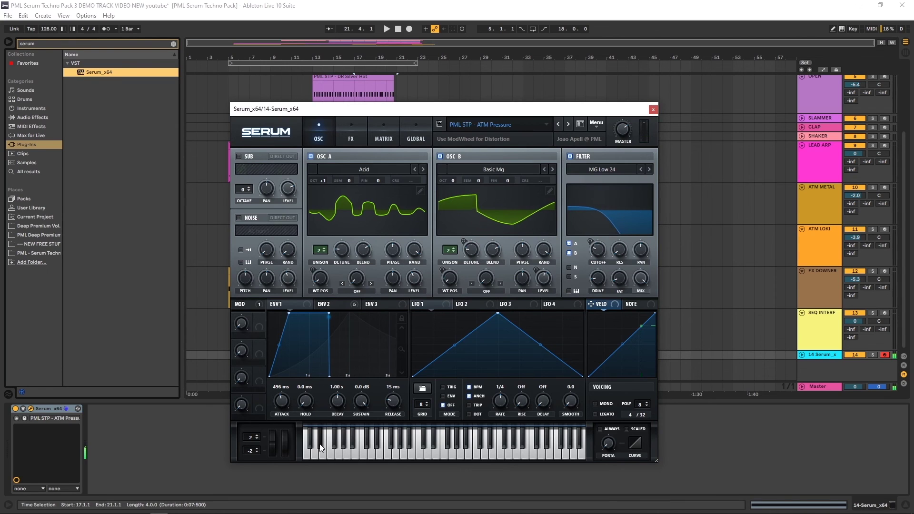
click(655, 109)
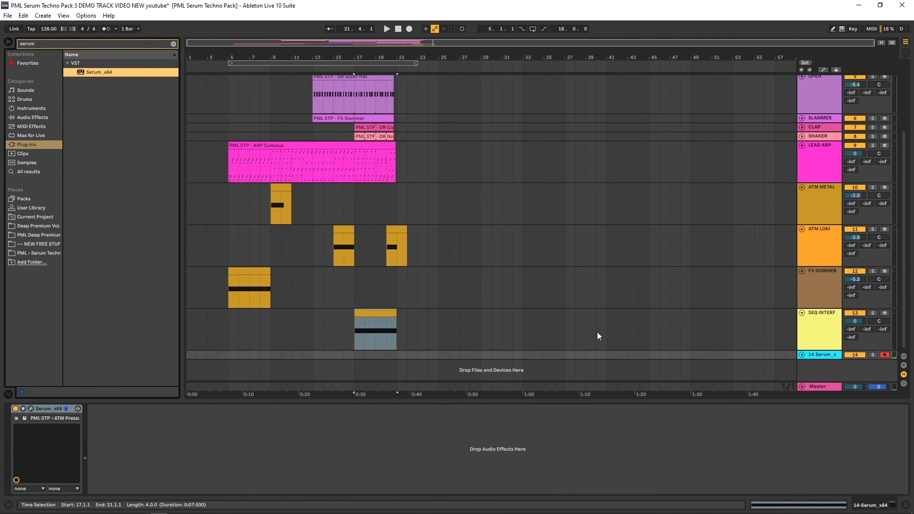
Step: Unfold the new Serum track and copy the two-bar ATM LOKI clip onto it at bar 11
click(802, 355)
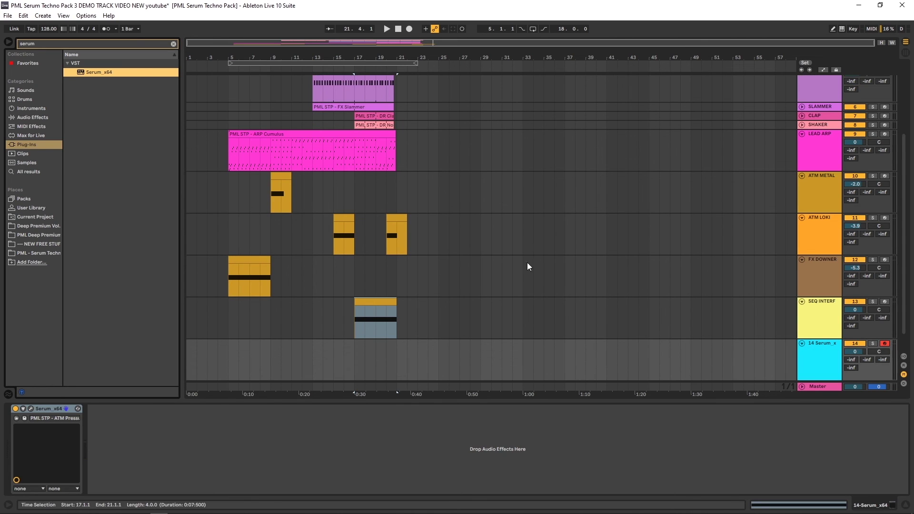
drag(350, 216, 307, 350)
double_click(307, 350)
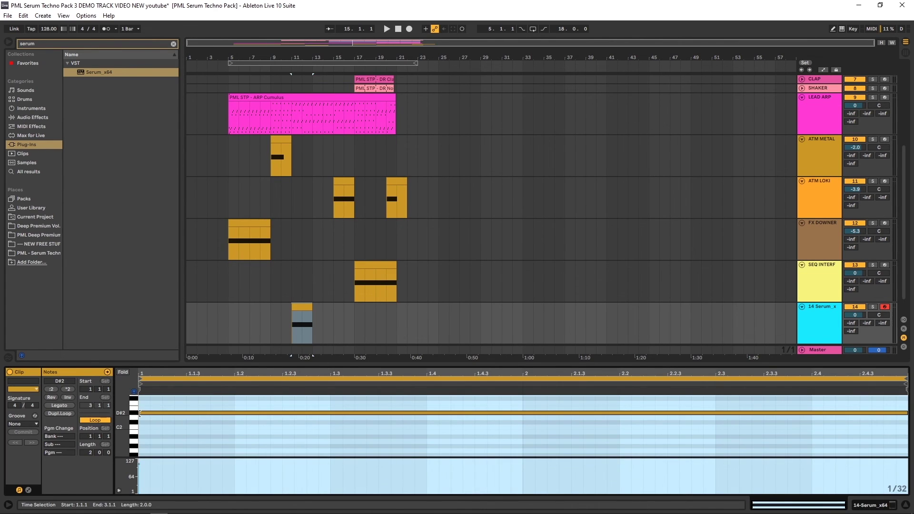
Step: Transpose the note in the new Serum track's clip down an octave to D#1, comparing the sound in playback
click(305, 318)
key(space)
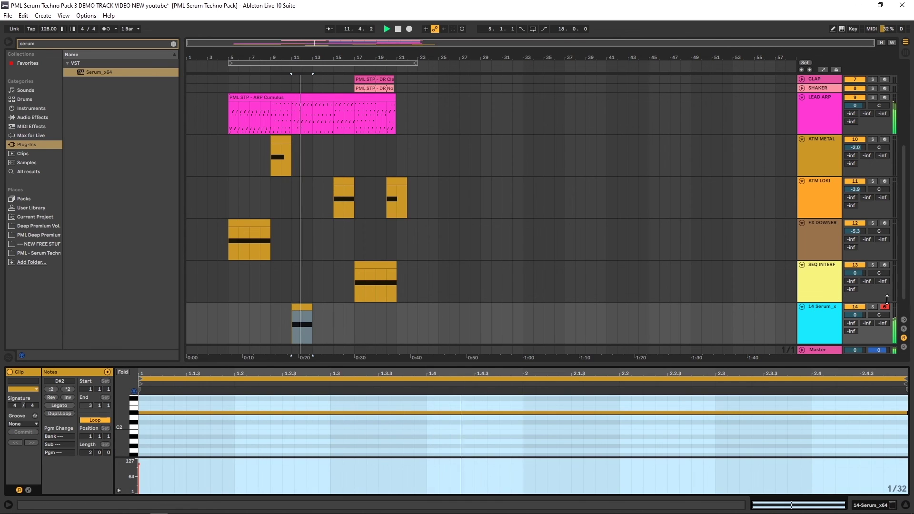
click(402, 411)
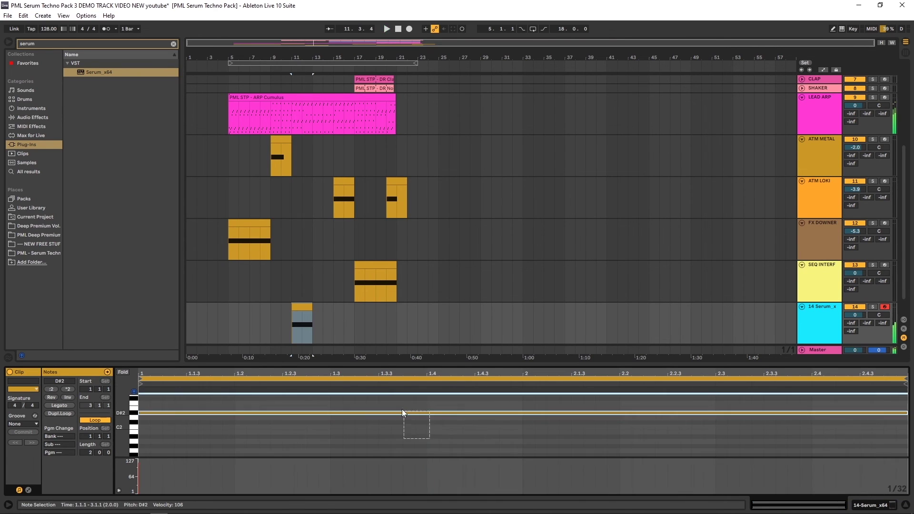
key(shift+Down)
key(space)
key(space)
click(398, 395)
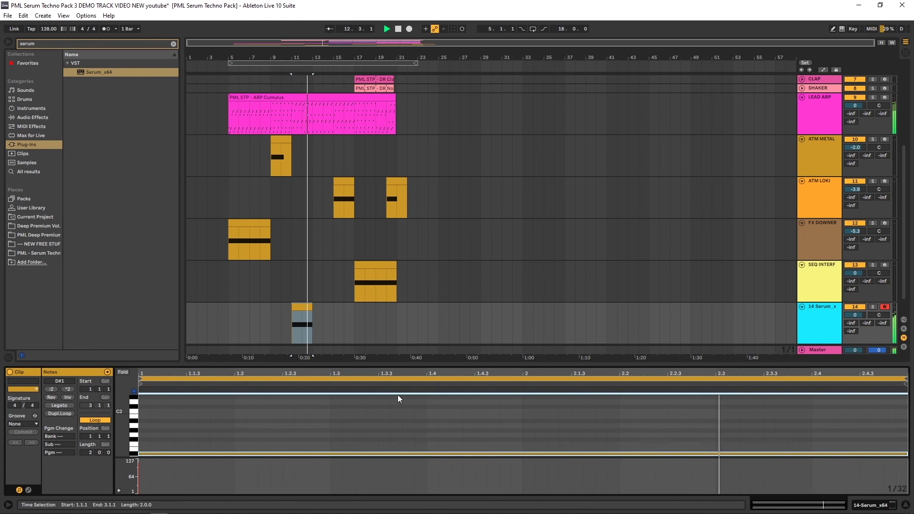
Step: Move the new Serum track's clip to bar 13 and add the 2:1 Compressor with a -26.3 dB threshold to that track
click(307, 313)
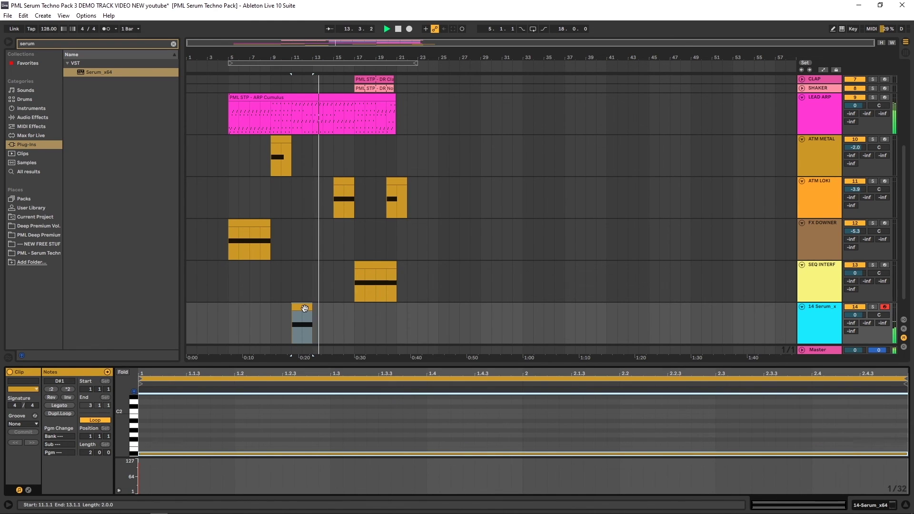
key(ctrl+d)
drag(321, 312, 324, 313)
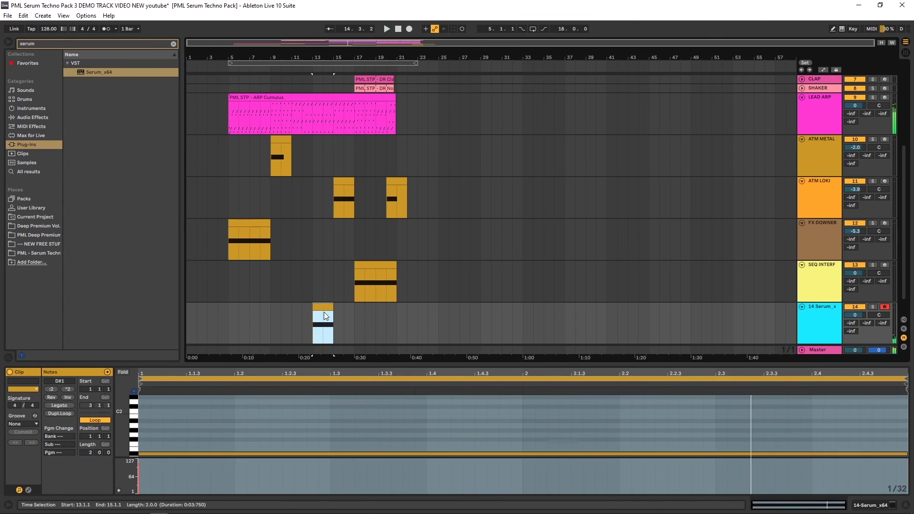
click(294, 312)
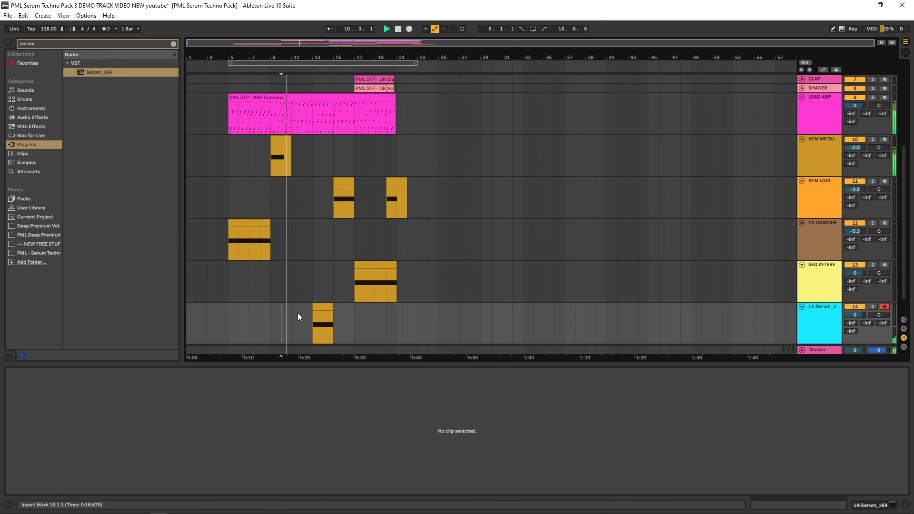
click(808, 318)
double_click(808, 319)
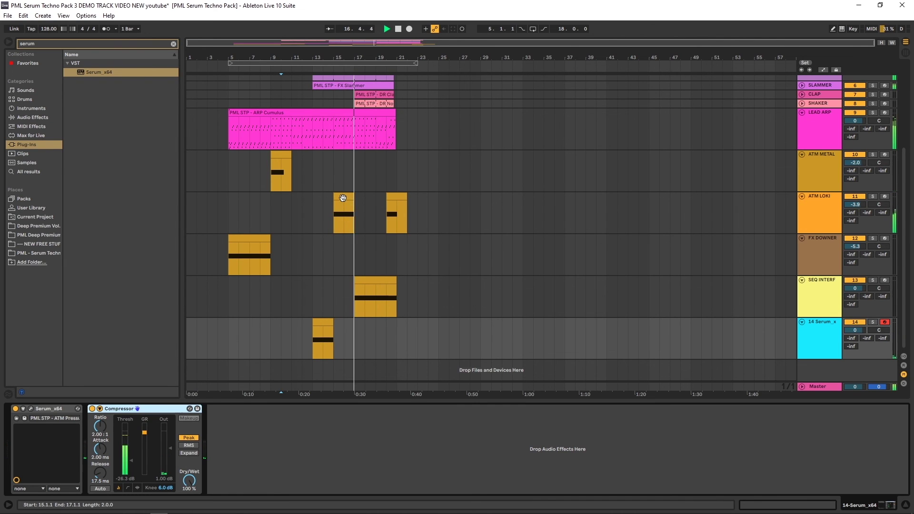
Step: Move the first ATM LOKI clip to bar 17 and copy the four-bar FX DOWNER clip to bar 17
drag(349, 201, 367, 200)
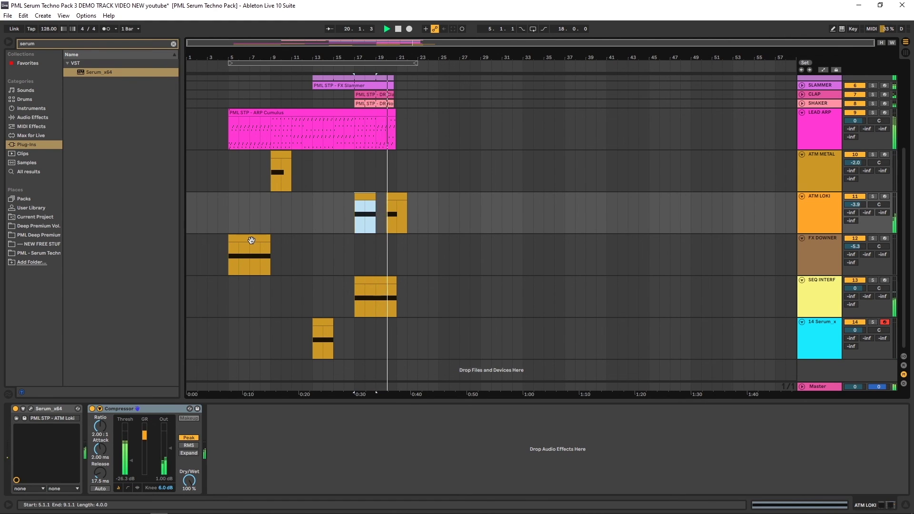
drag(369, 212, 386, 240)
key(space)
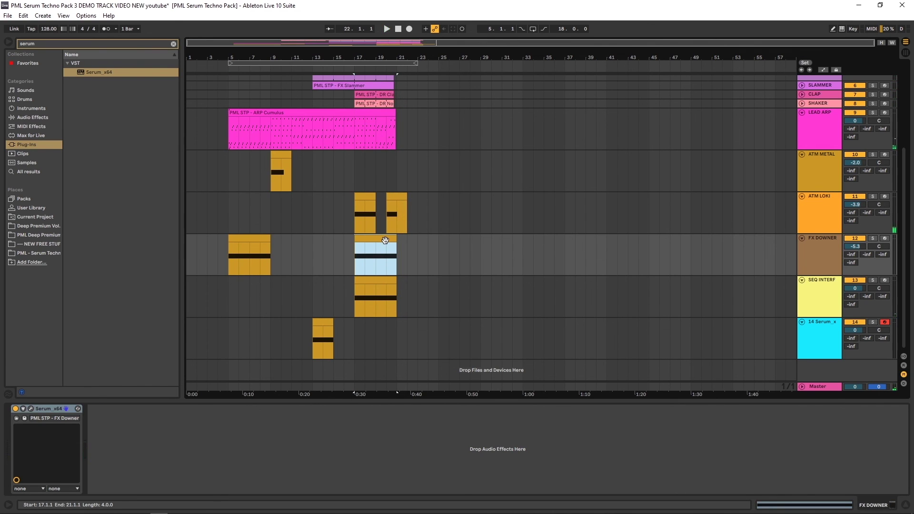
Step: Shorten the note in the FX DOWNER copy to one beat, trim the clip to one bar and listen from bar 17
double_click(383, 239)
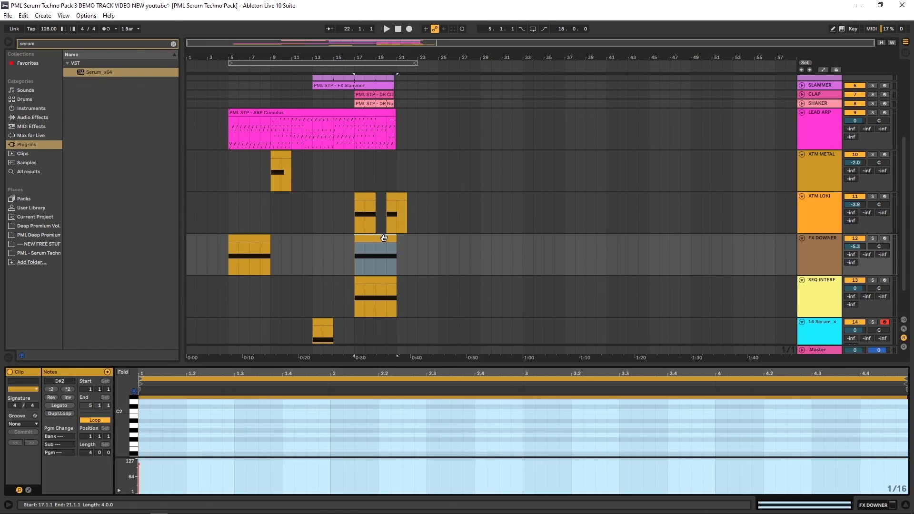
drag(907, 398, 191, 408)
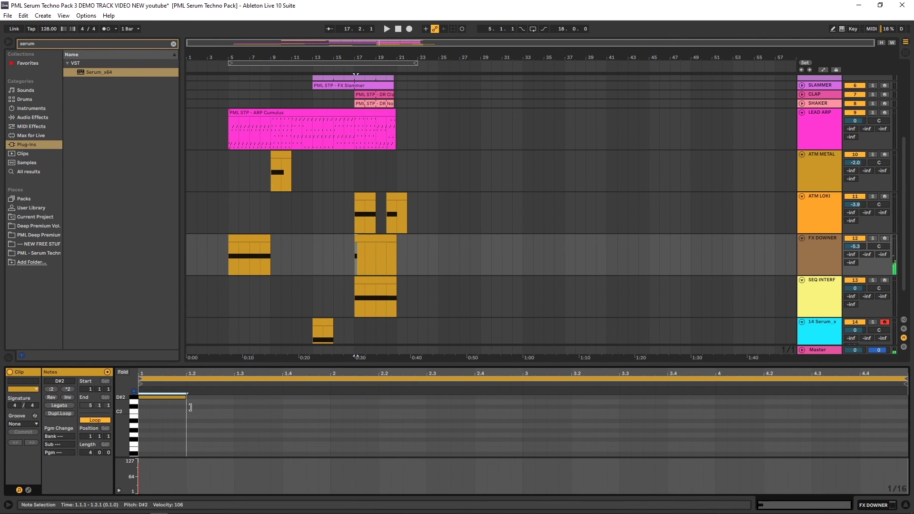
drag(397, 236, 359, 241)
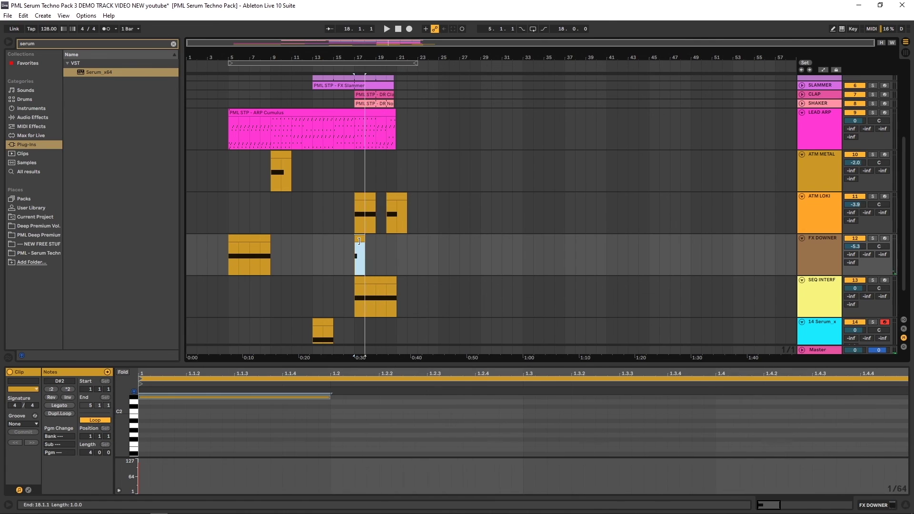
click(359, 270)
key(space)
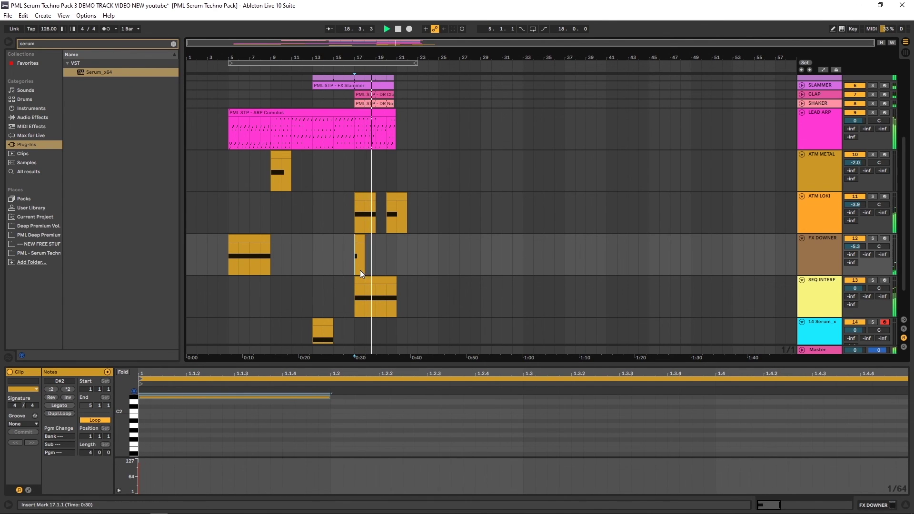
click(816, 242)
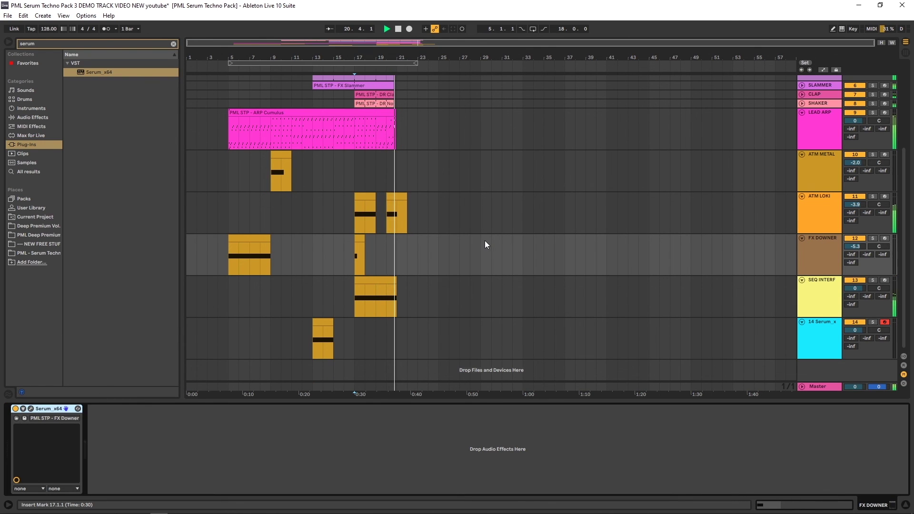
scroll(513, 227, up, 5)
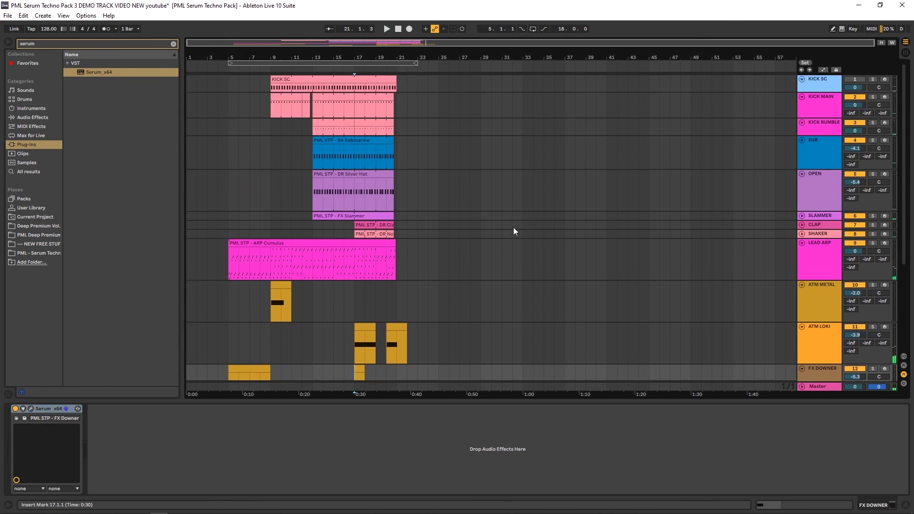
Step: Browse the PML Serum Techno Pack presets in the FX DOWNER track's Serum without loading another one
scroll(530, 253, down, 5)
scroll(522, 253, up, 4)
scroll(413, 221, down, 4)
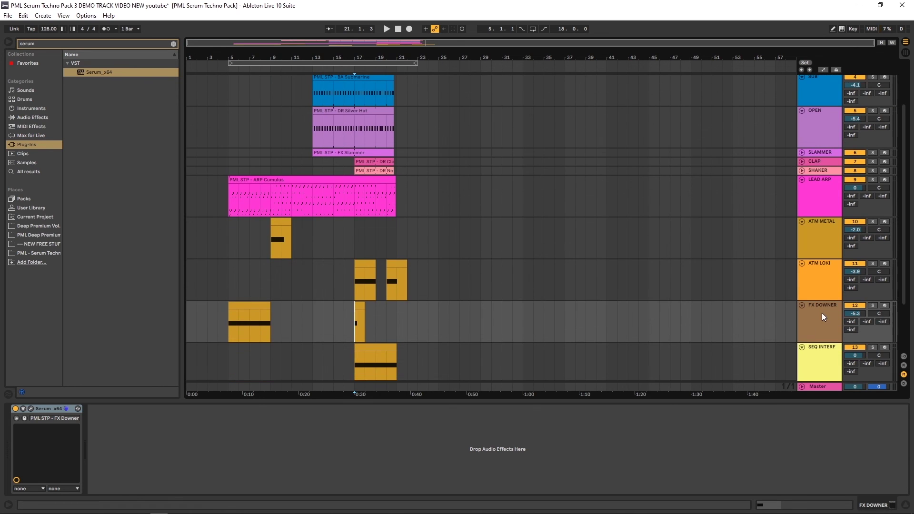
click(825, 316)
click(31, 409)
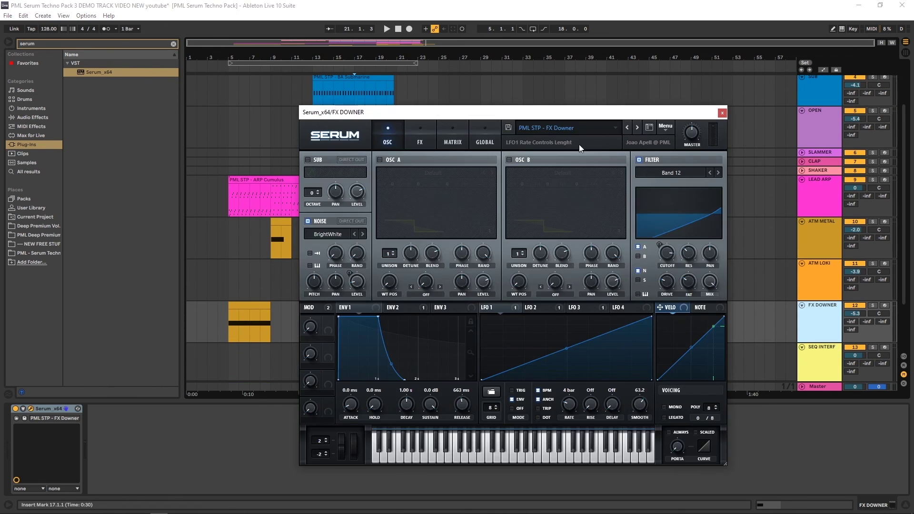
click(617, 128)
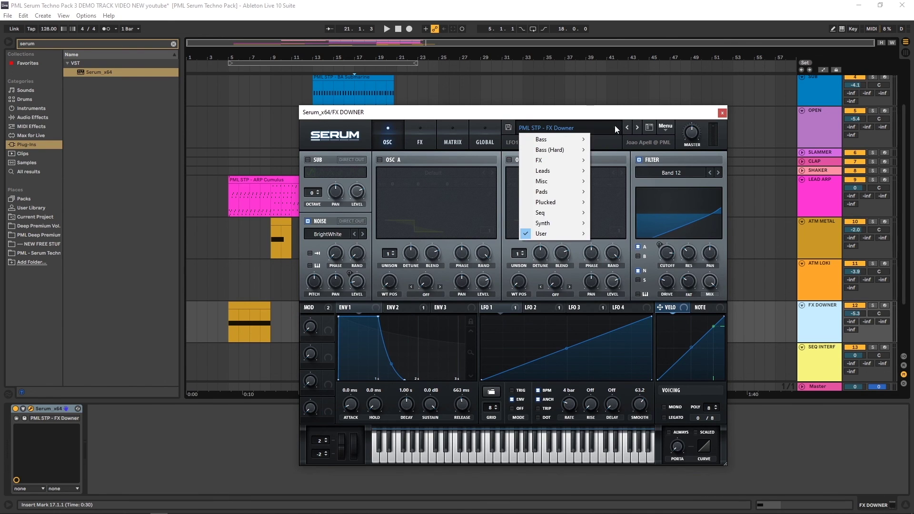
mouse_move(556, 236)
mouse_move(688, 238)
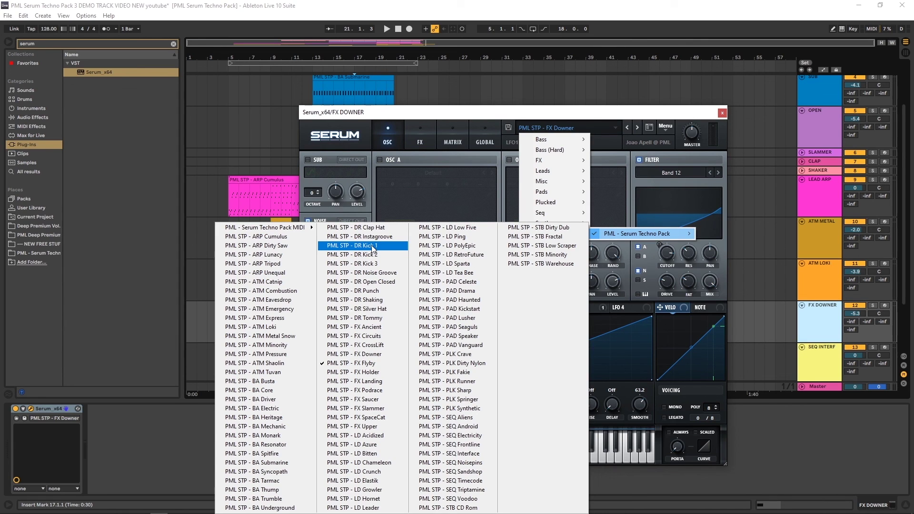
click(435, 115)
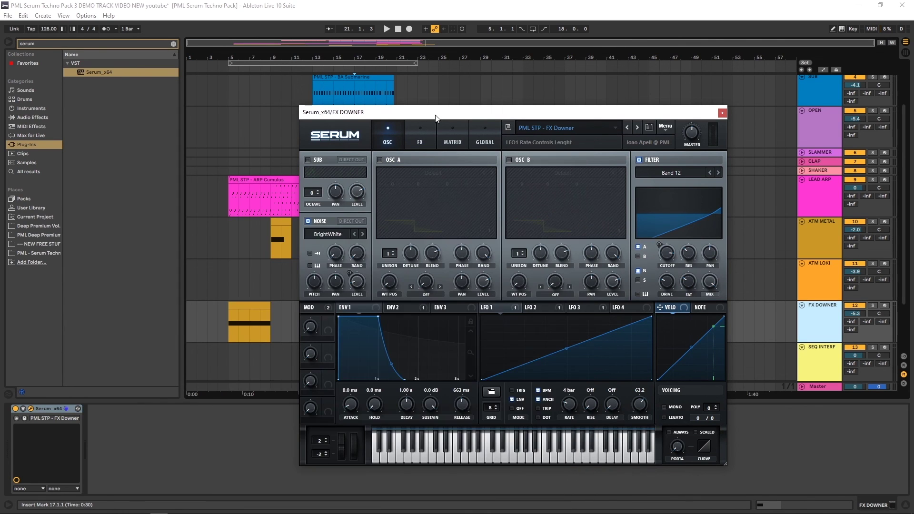
click(724, 114)
Step: Play the arrangement from the start of the ARP Cumulus clip at bar 5
drag(902, 149, 905, 100)
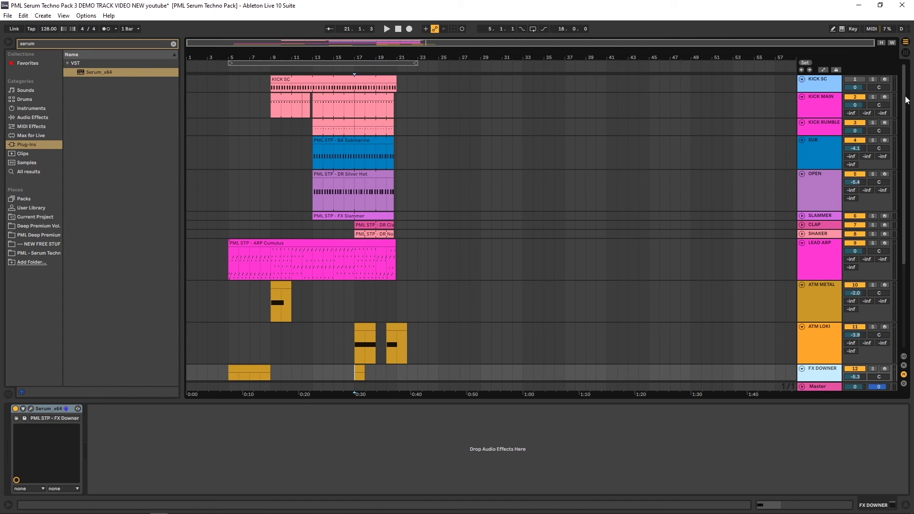
mouse_move(907, 100)
mouse_down()
mouse_move(907, 214)
mouse_move(913, 84)
mouse_up()
scroll(524, 214, down, 3)
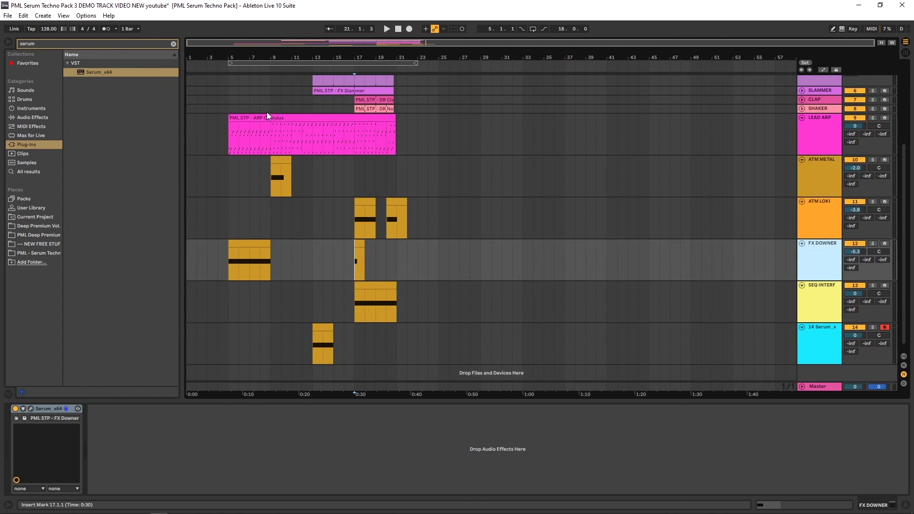
click(269, 119)
key(space)
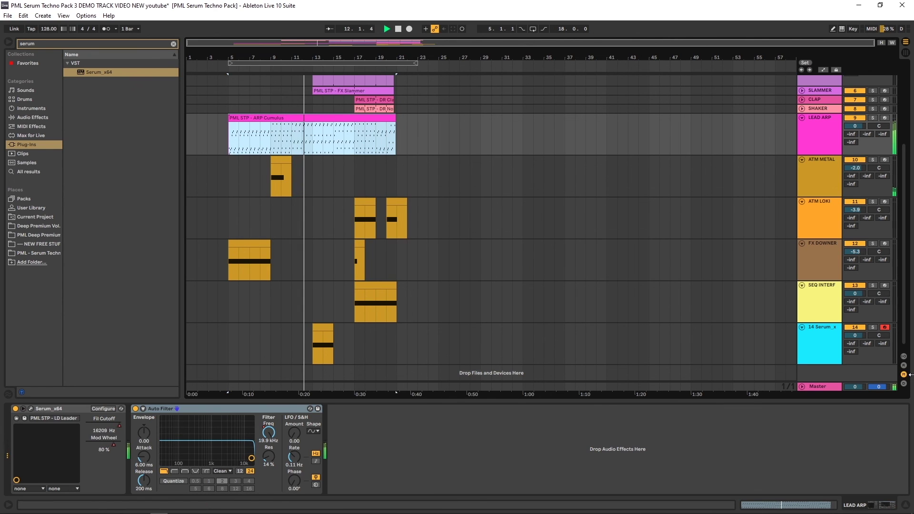
Step: Rename track 14 as ATM PRESSURE
click(817, 330)
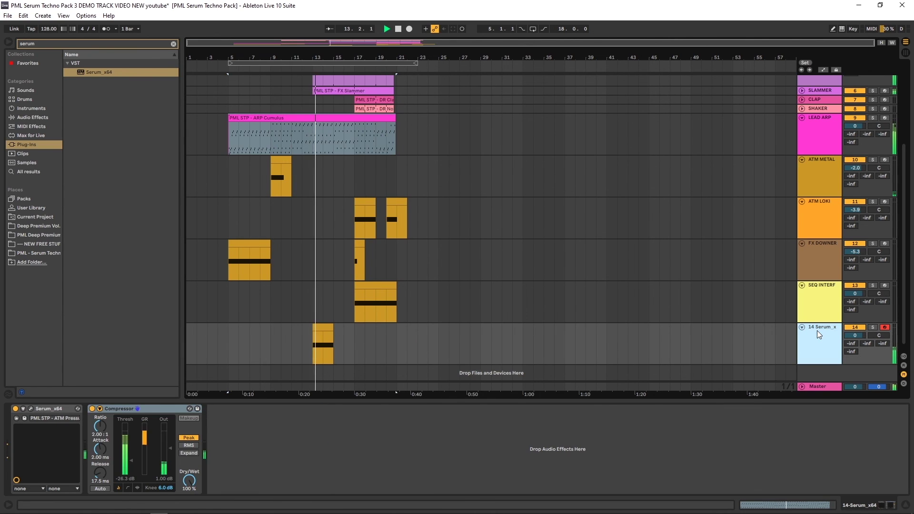
key(ctrl+r)
text(A)
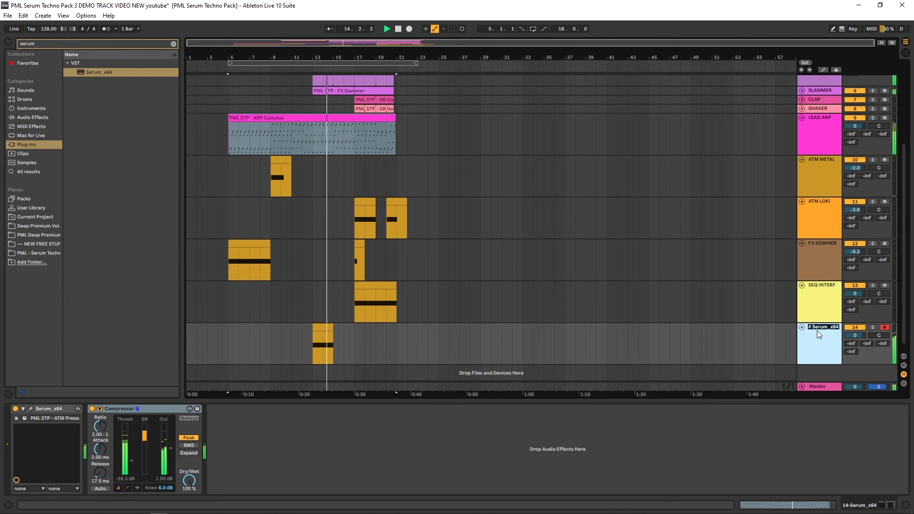
text(TM PRESSURE)
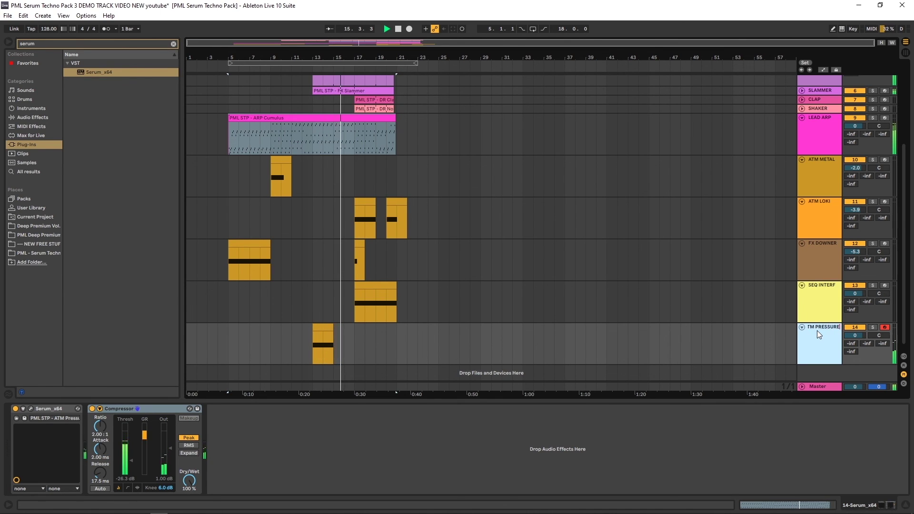
key(Return)
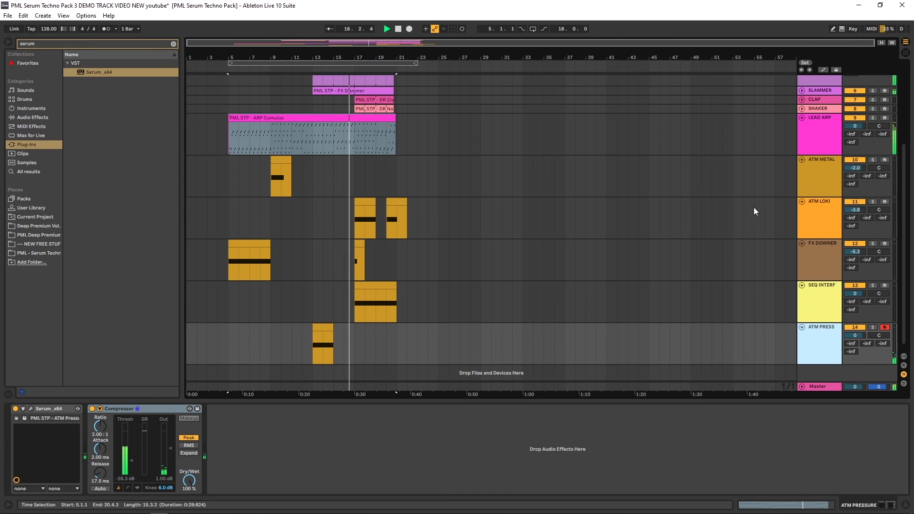
Step: Unfold the SLAMMER track, open its Serum and inspect the modulators assigned to the filter cutoff
drag(904, 185, 904, 91)
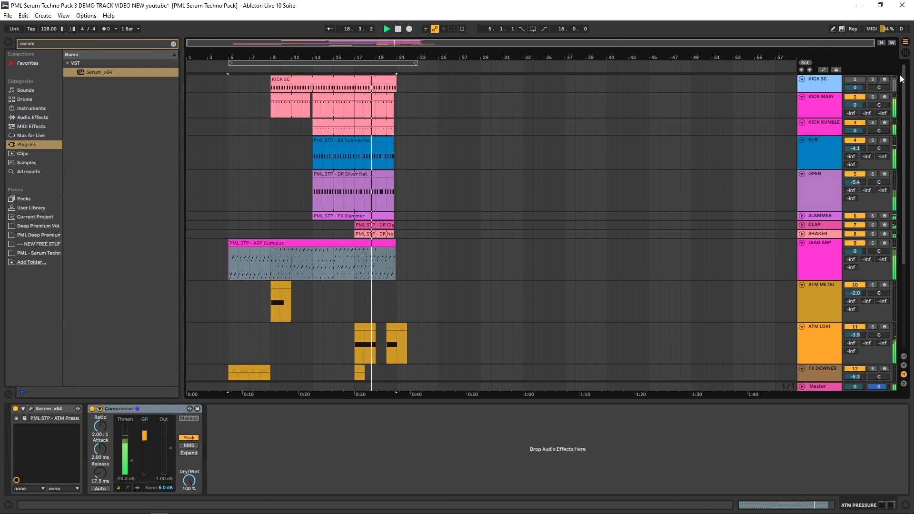
click(802, 215)
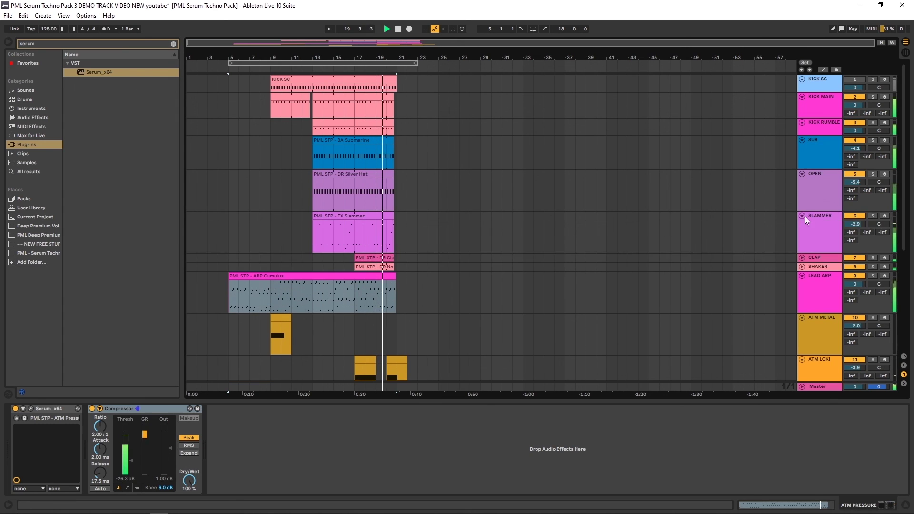
click(776, 225)
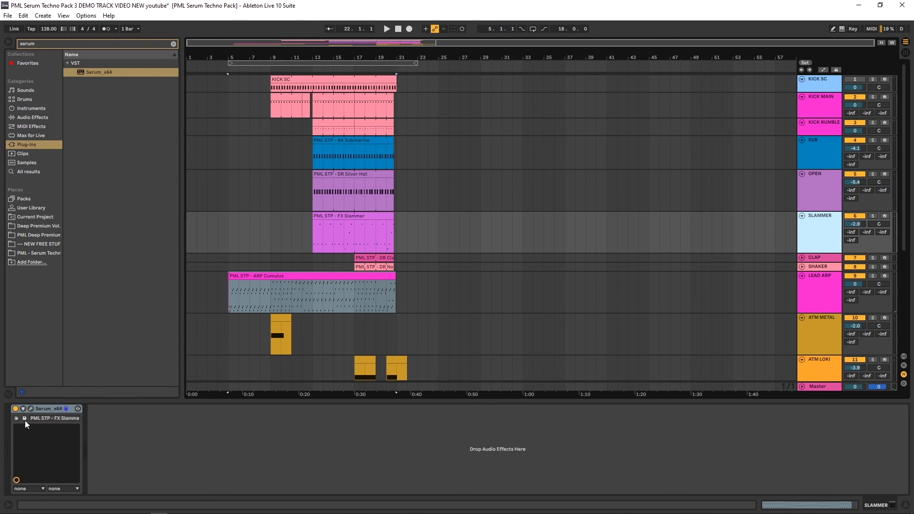
click(30, 409)
drag(325, 121, 459, 132)
right_click(604, 265)
click(603, 266)
mouse_move(606, 267)
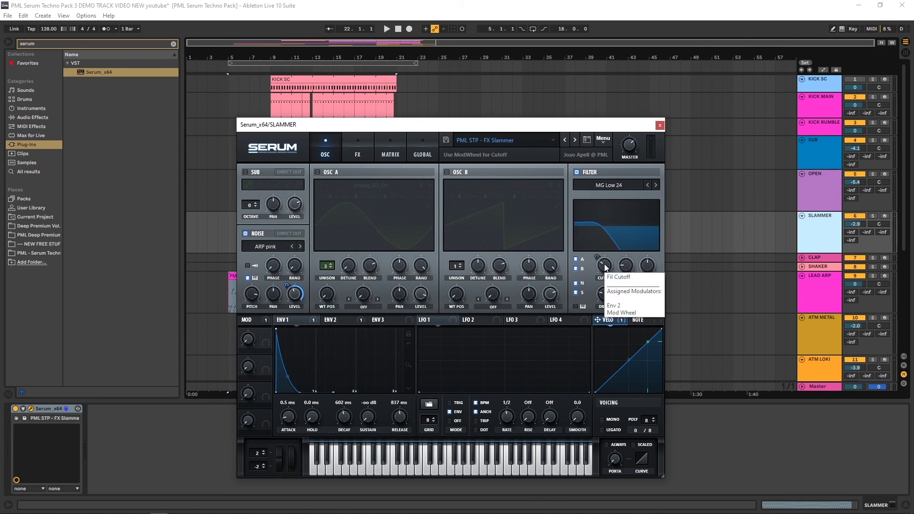
Step: Play the FX Slammer clip from bar 13 while adjusting the Serum filter cutoff, closing the plug-in when finished
key(space)
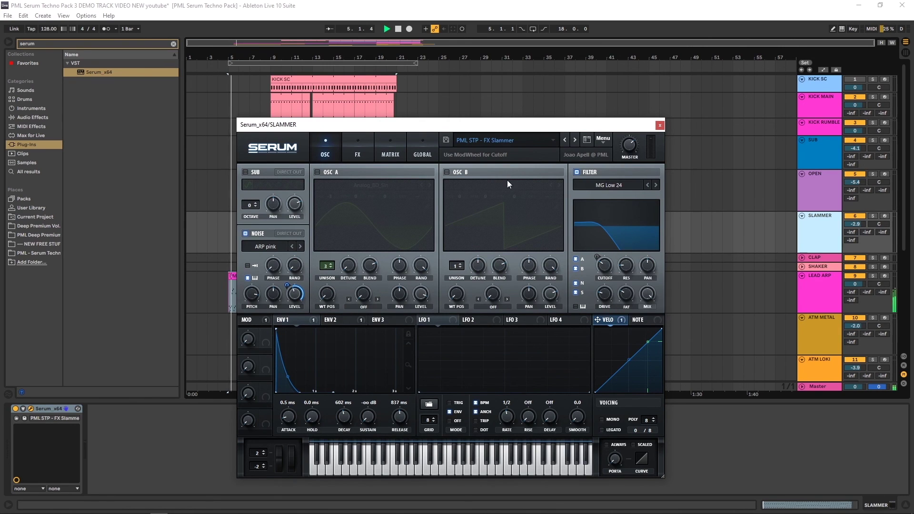
drag(425, 126, 567, 183)
click(333, 218)
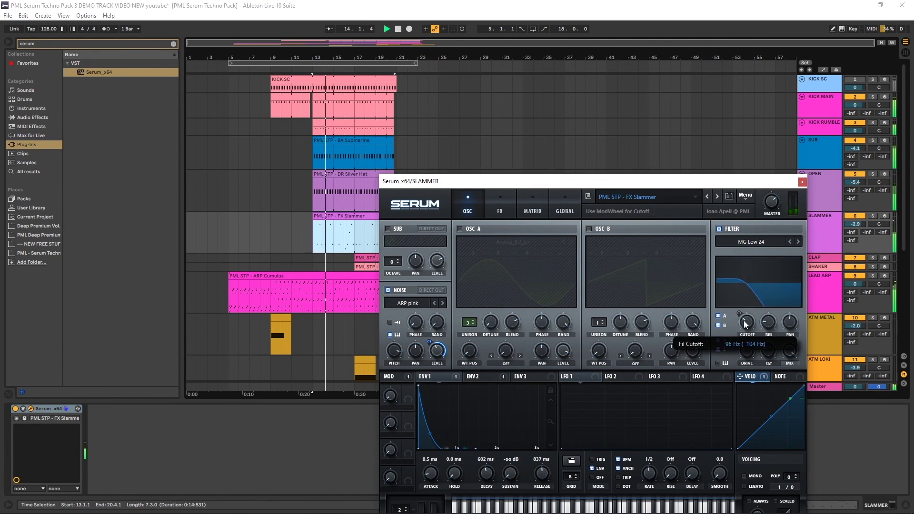
drag(747, 313, 731, 299)
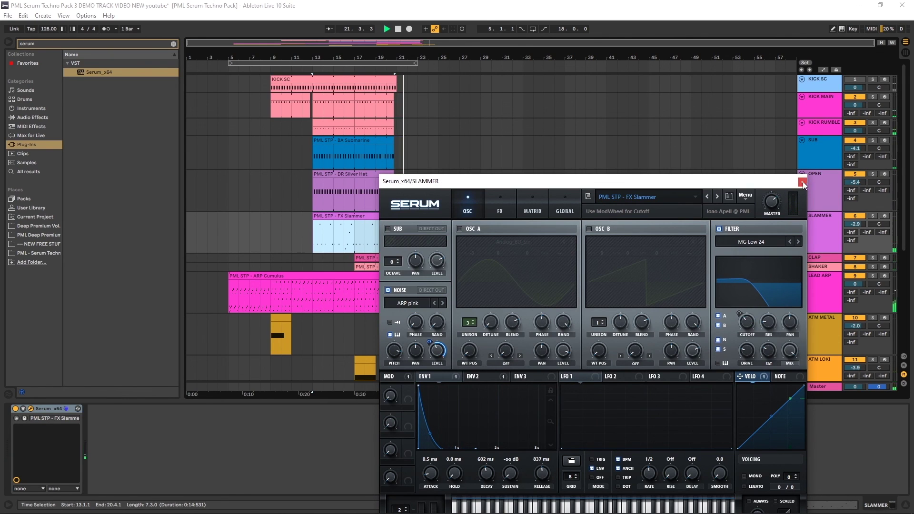
click(803, 182)
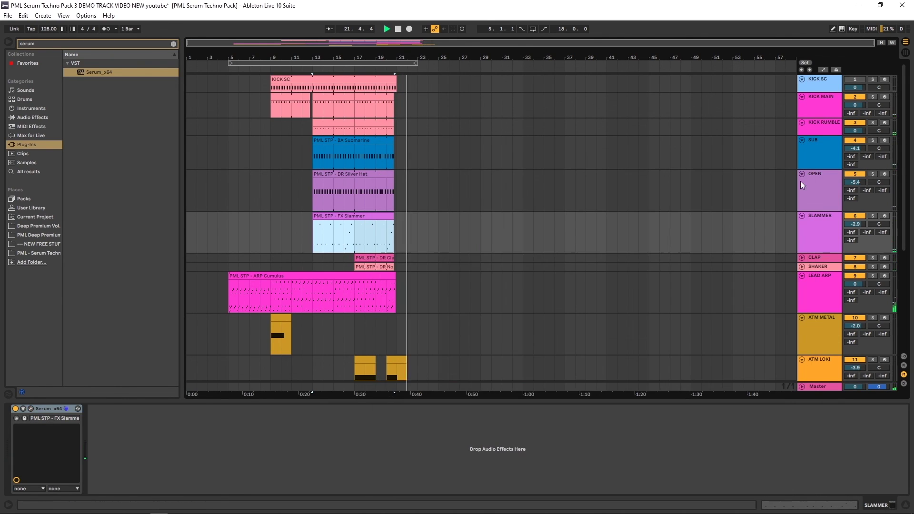
Step: Stop playback, place the insert marker at bar 5 and select the SLAMMER track to show its devices
click(822, 216)
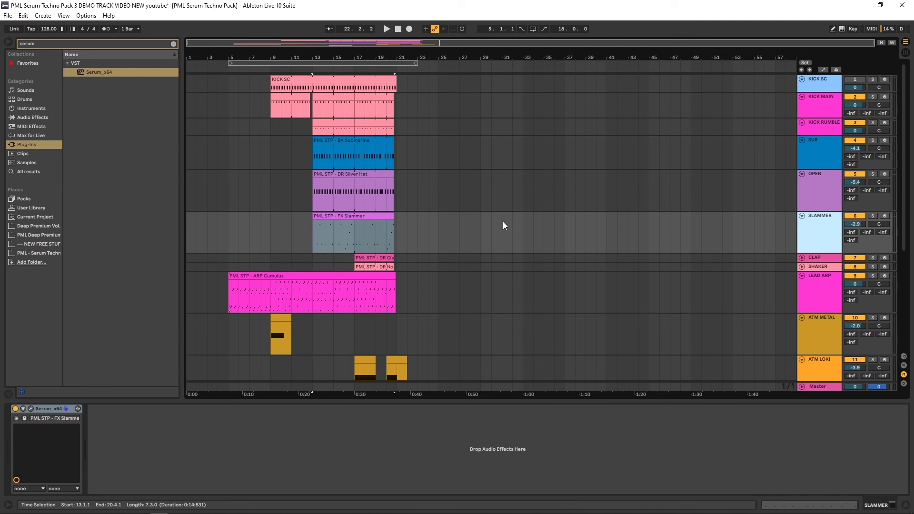
scroll(465, 224, down, 3)
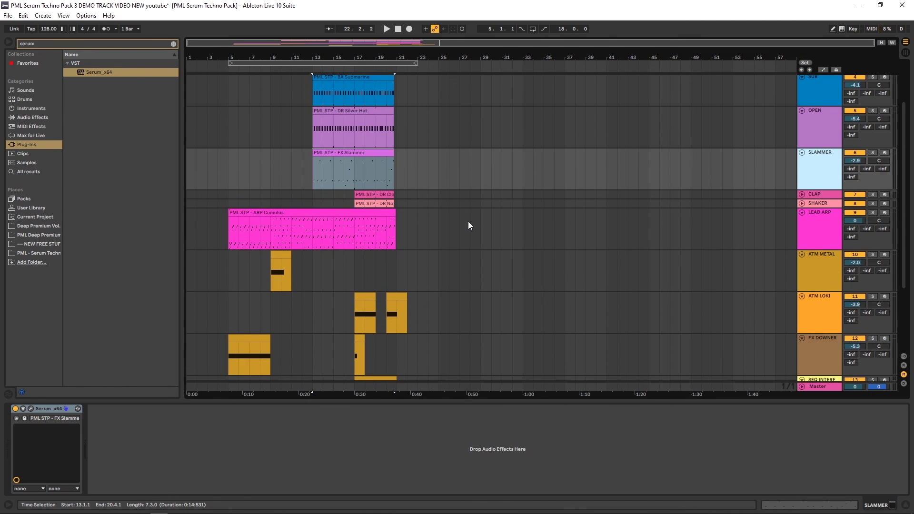
scroll(469, 223, up, 3)
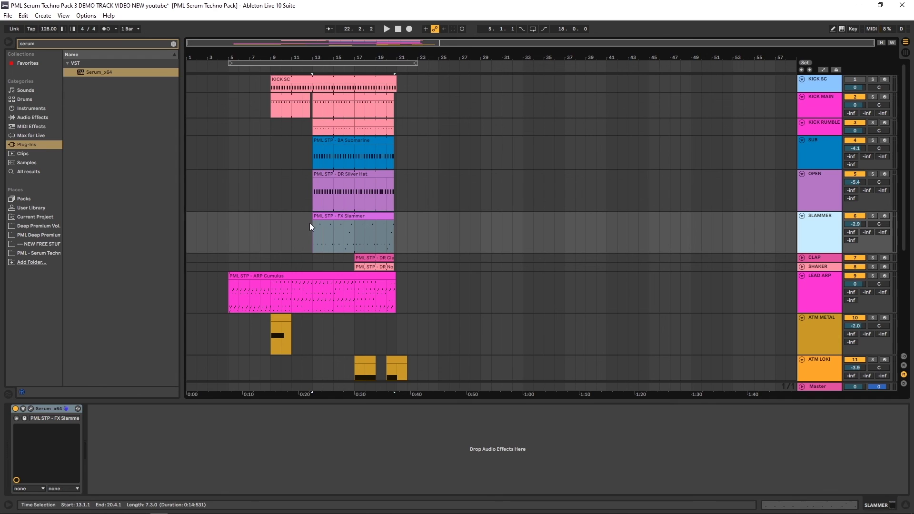
click(230, 228)
click(813, 207)
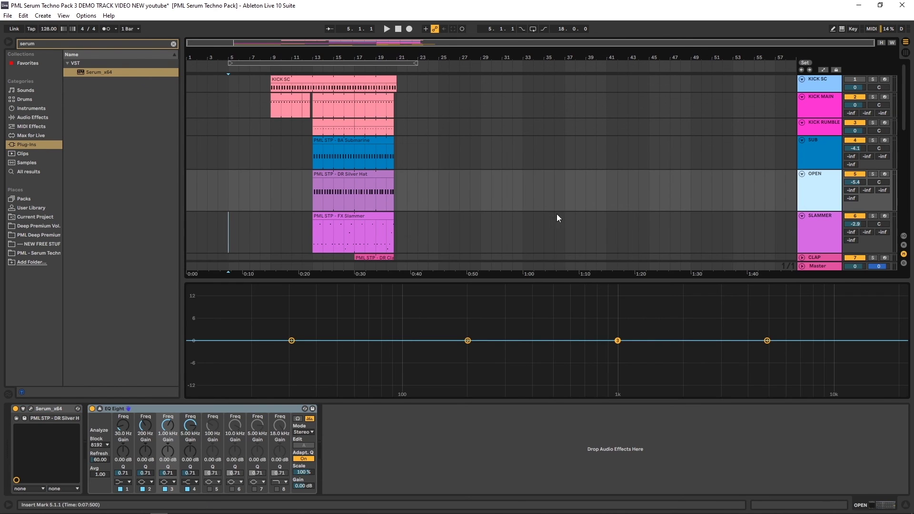
click(815, 224)
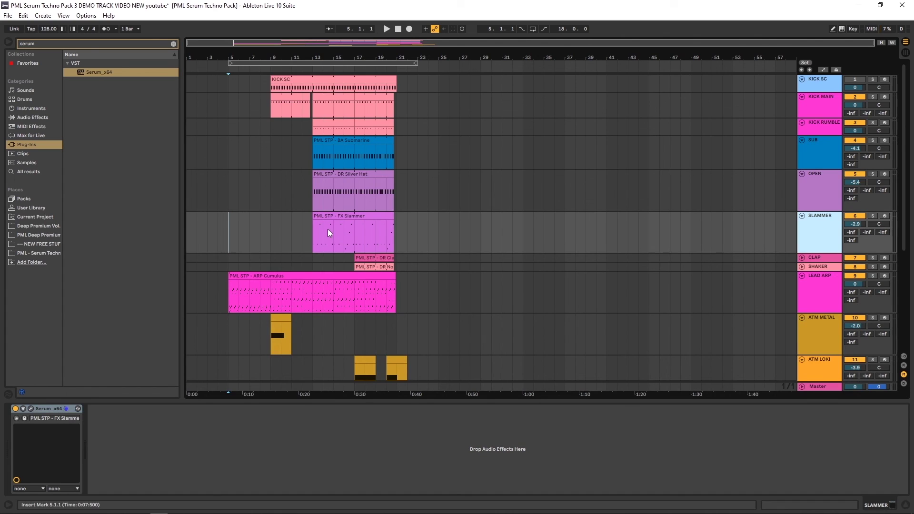